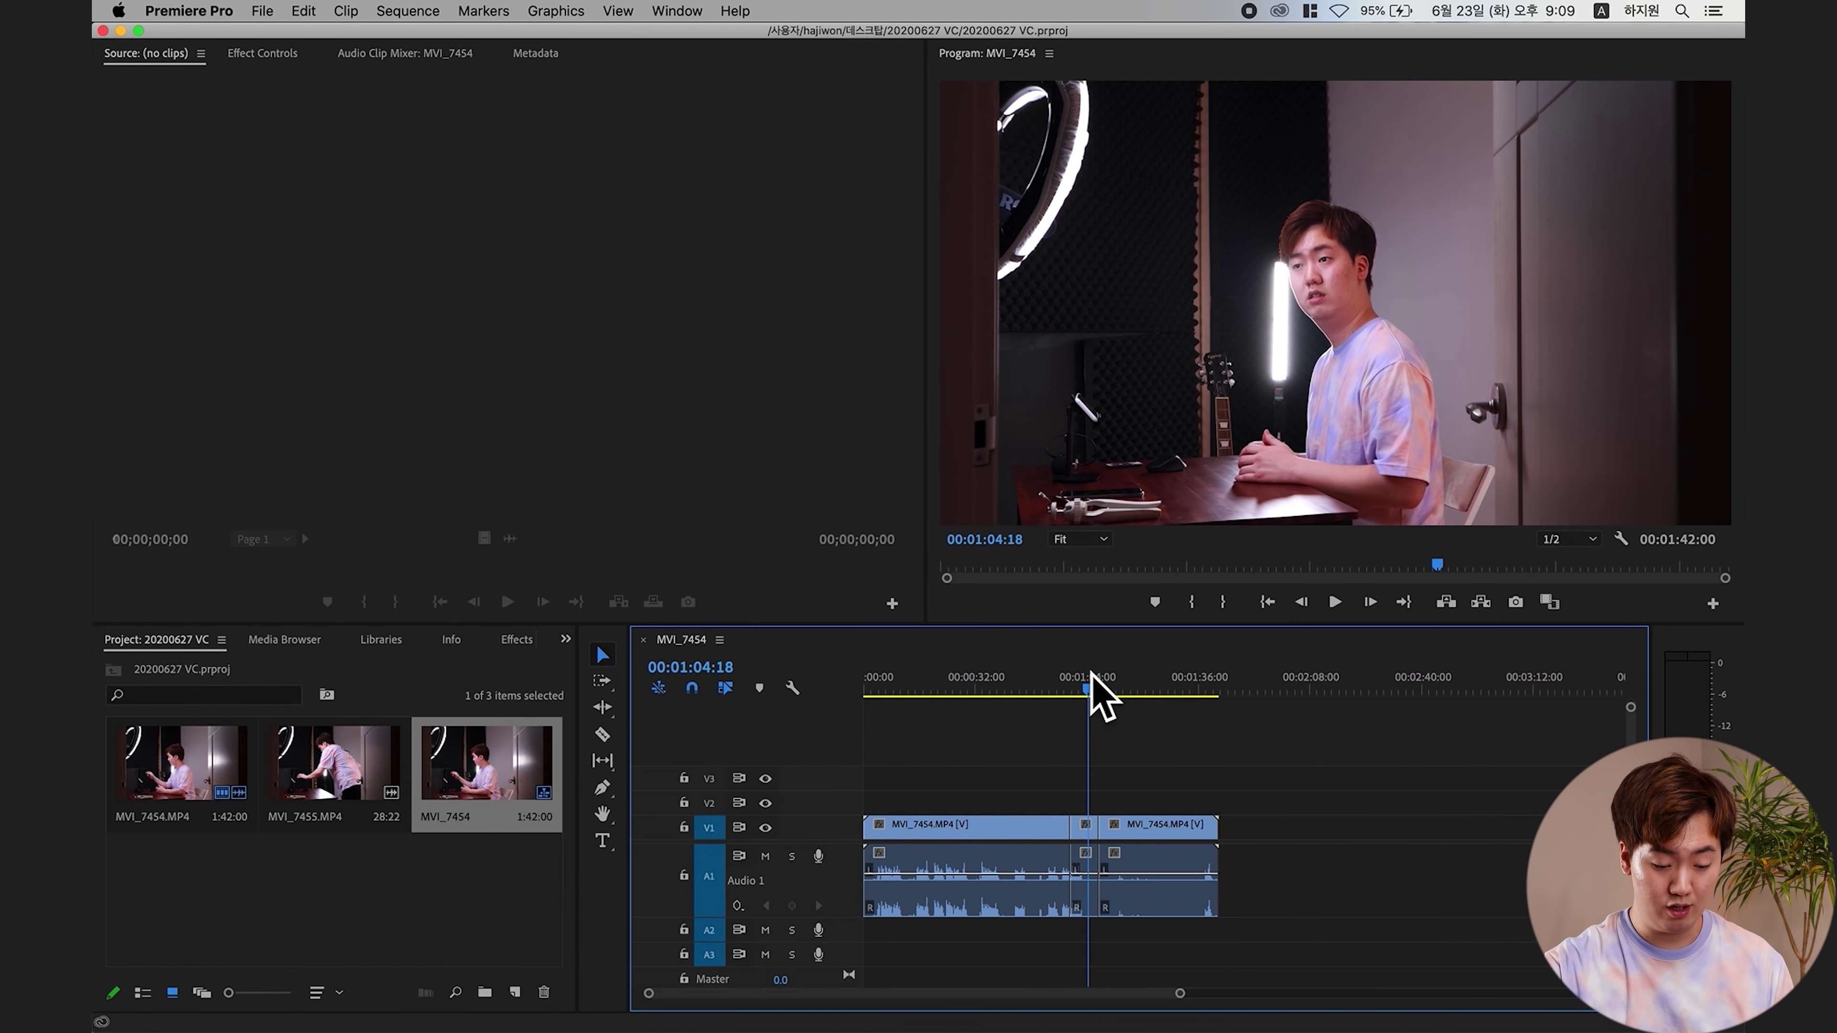
- Delete the first and last segments of the MVI_7454 clip, close the gap before the remaining middle segment, and play it back
left_click(998, 869)
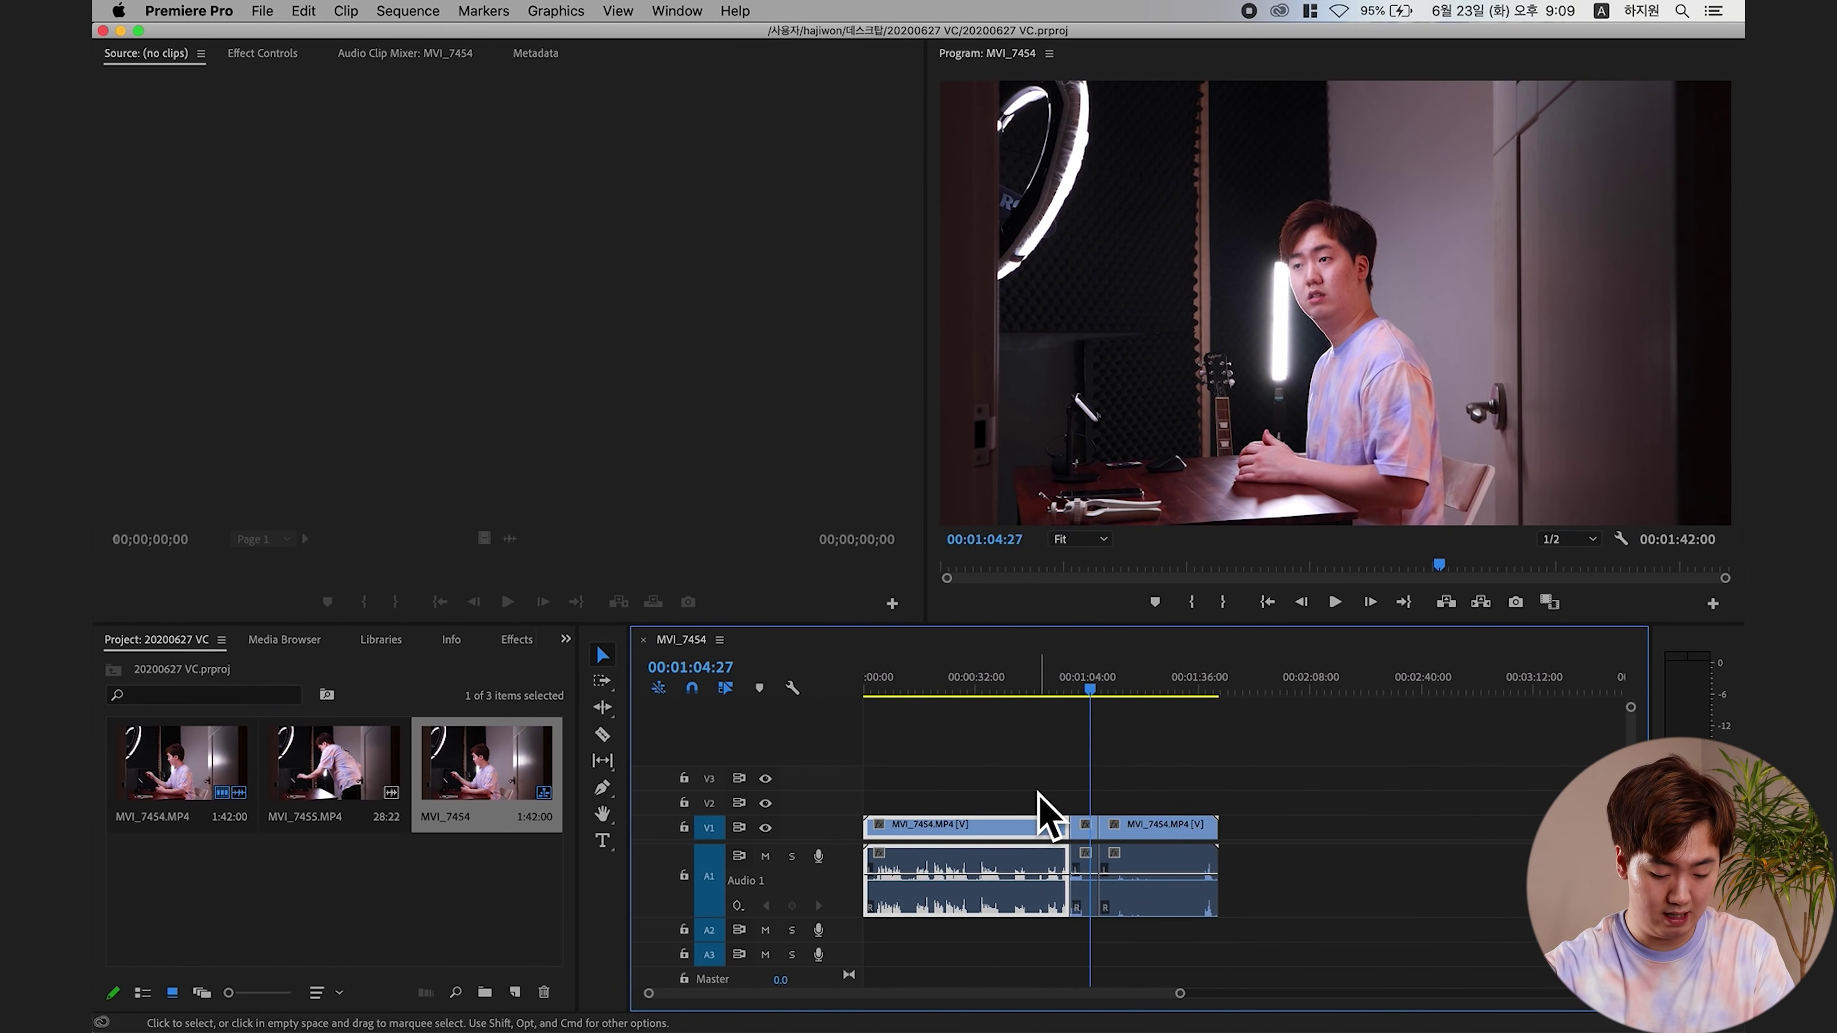
key("Delete")
left_click(1186, 854)
key("Delete")
left_click(1037, 868)
key("Delete")
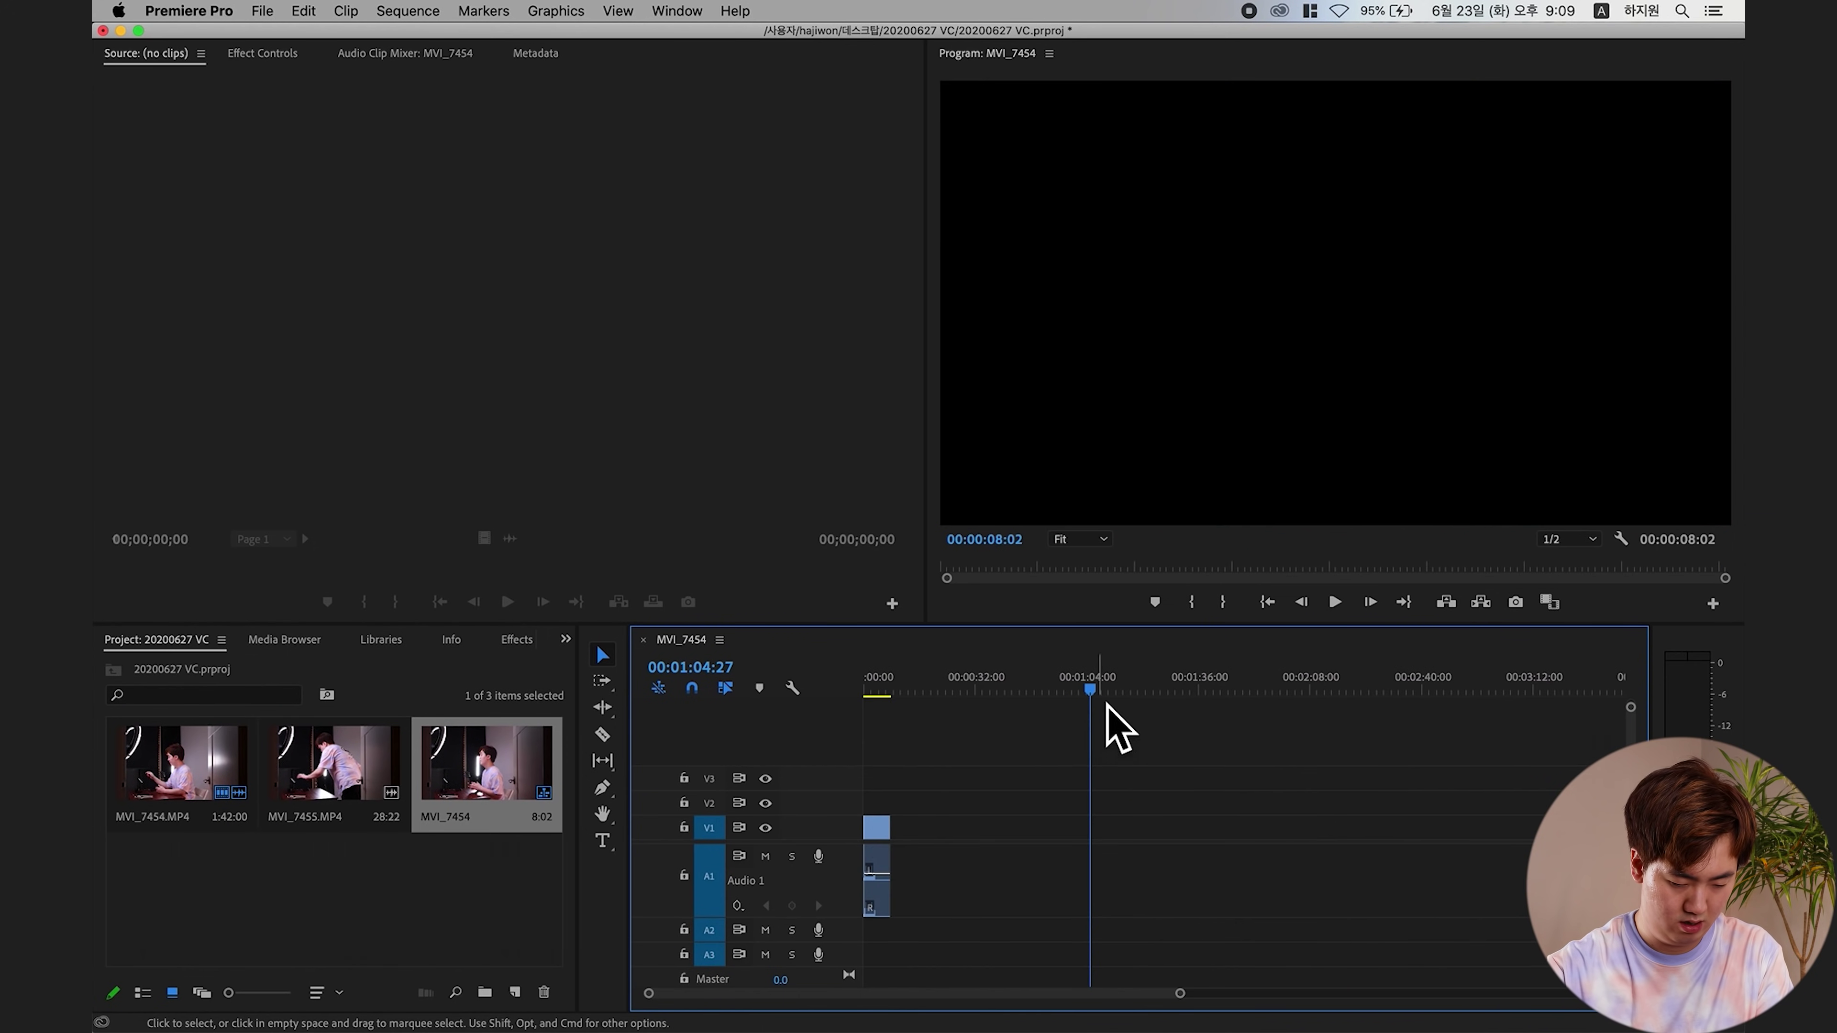
key("backslash")
key("space")
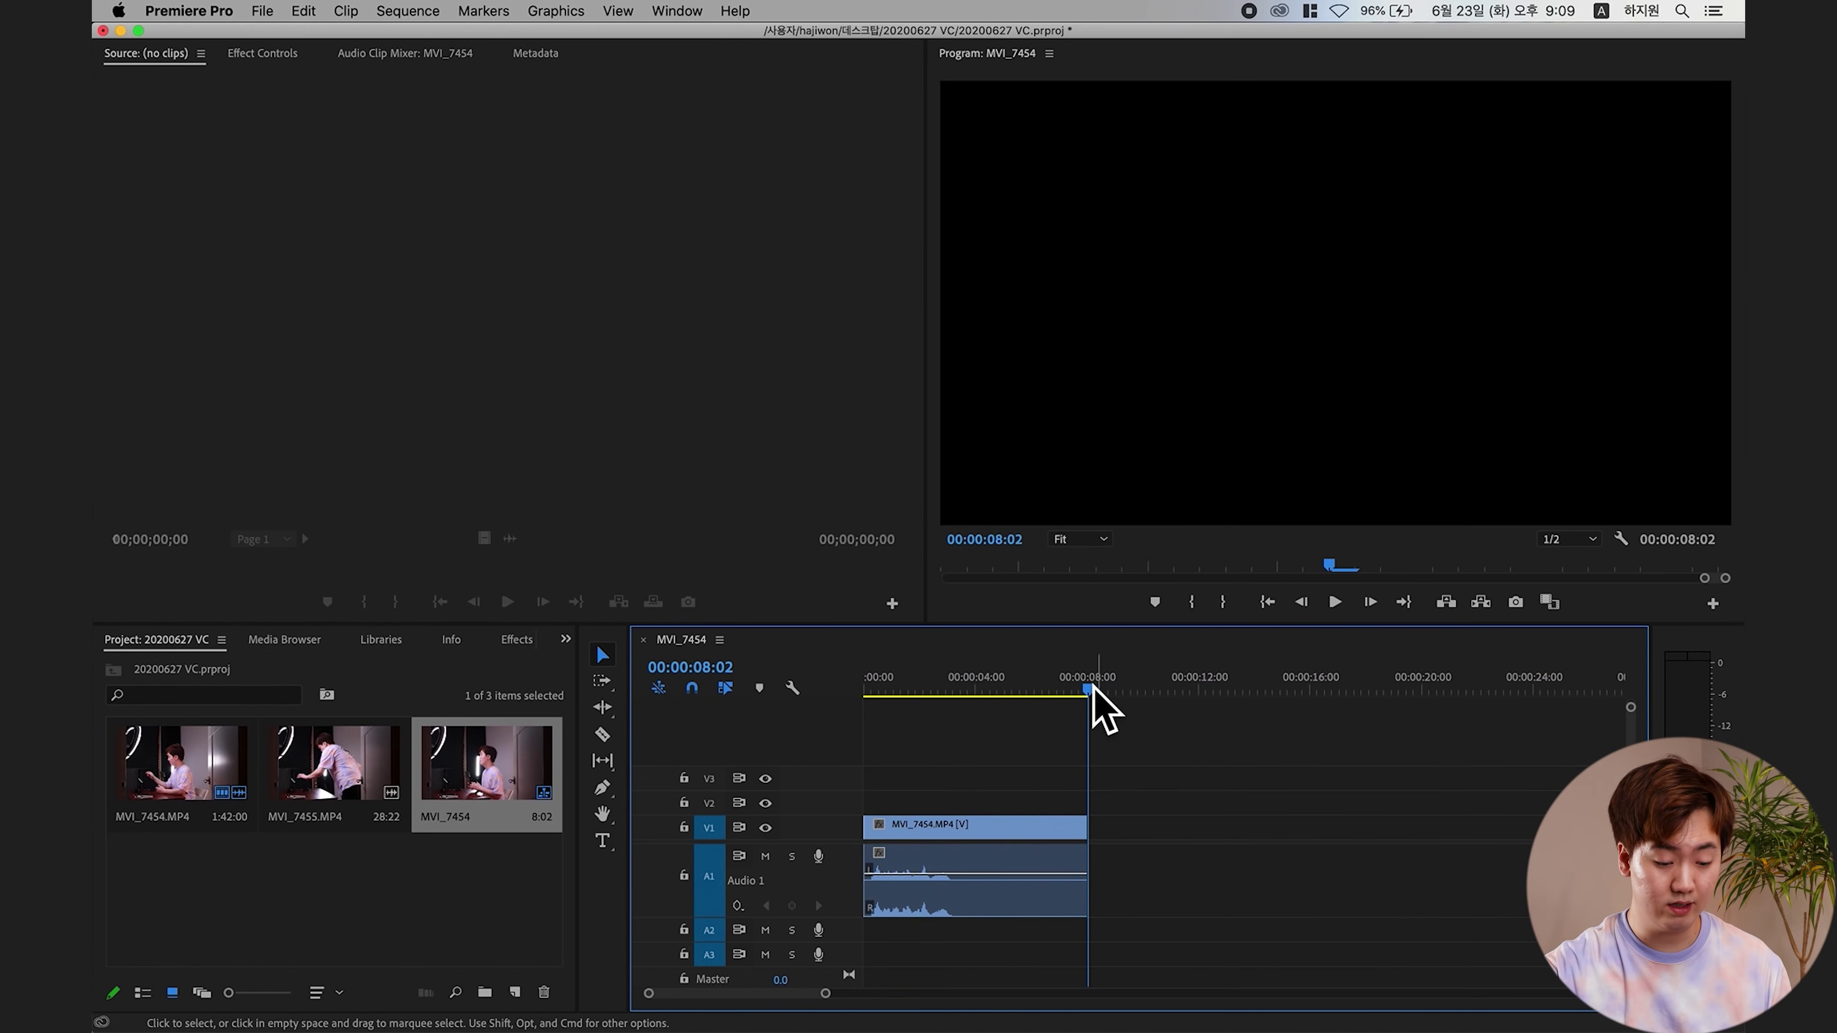
left_click(966, 688)
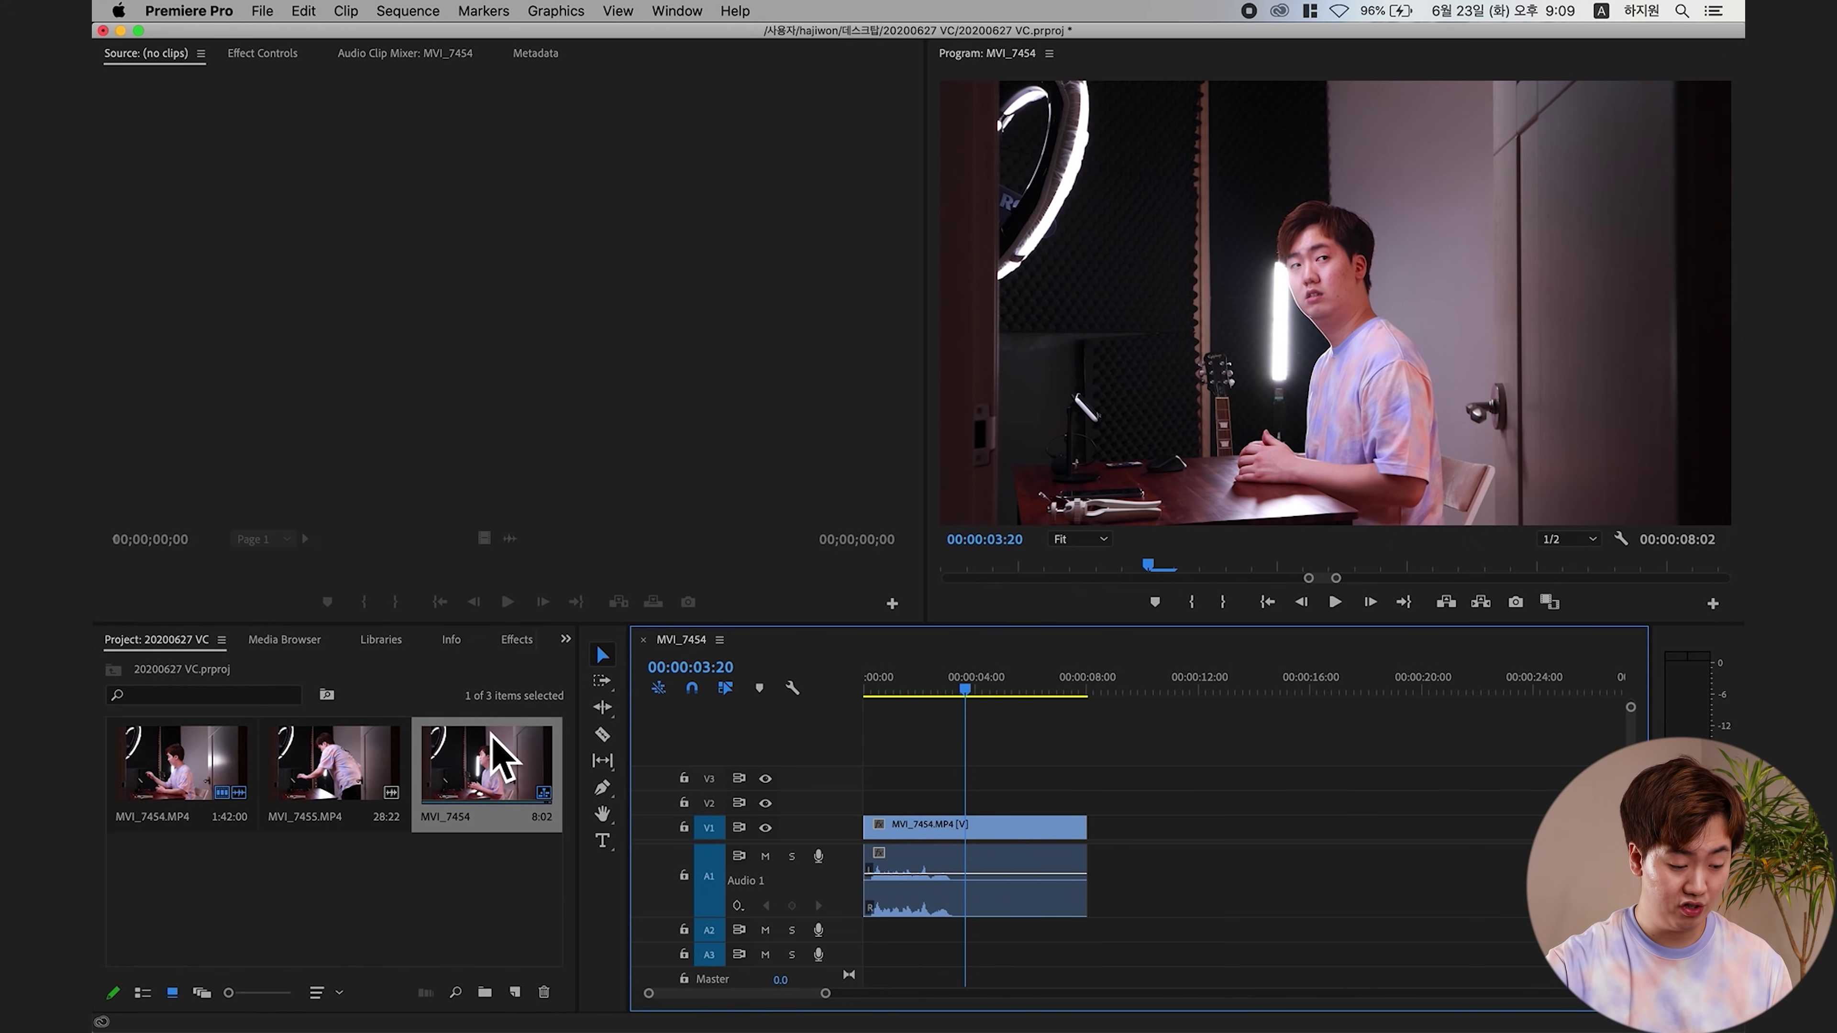
- Add MVI_7455.MP4 to the sequence on V1 after the MVI_7454 clip
left_click(499, 785)
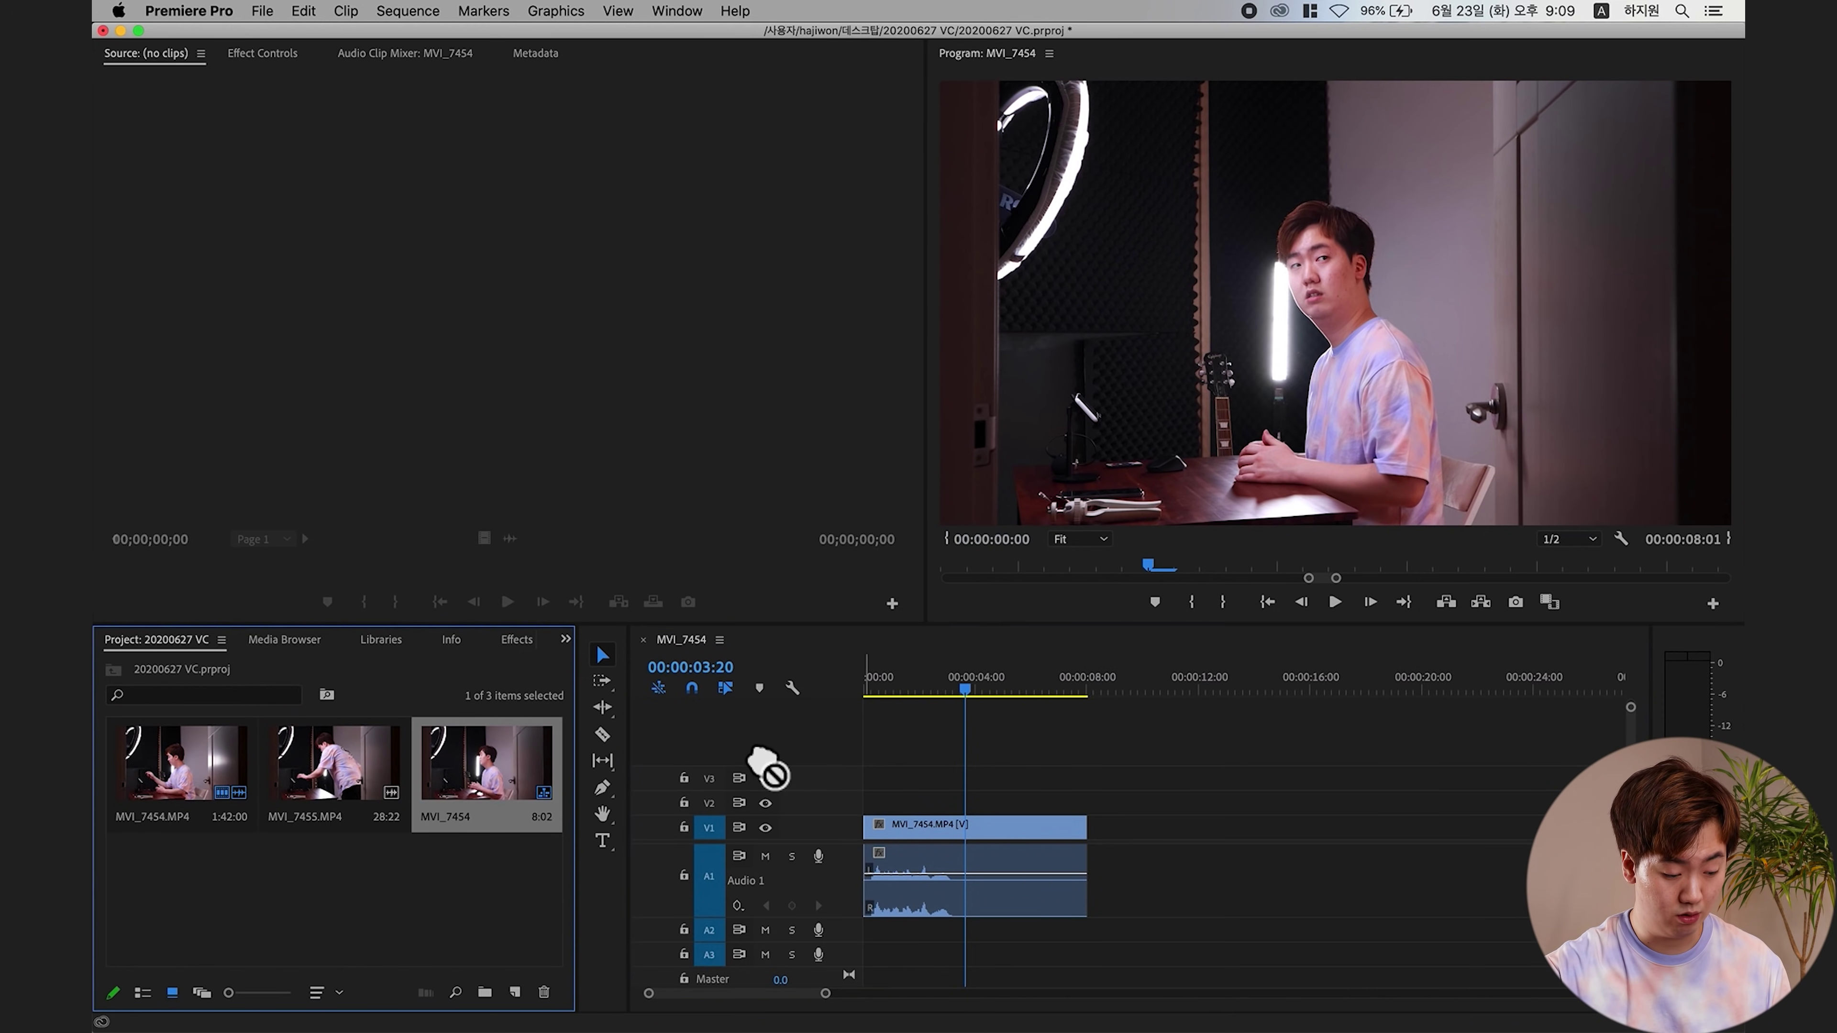
left_click_drag(322, 803, 1248, 810)
key("minus")
key("minus")
- Cut the MVI_7455 clip at 00:00:28:20 and 00:00:29:24 with the Razor tool
left_click(1050, 682)
key("equal")
left_click_drag(1059, 682, 1261, 693)
key("=")
key("=")
key("c")
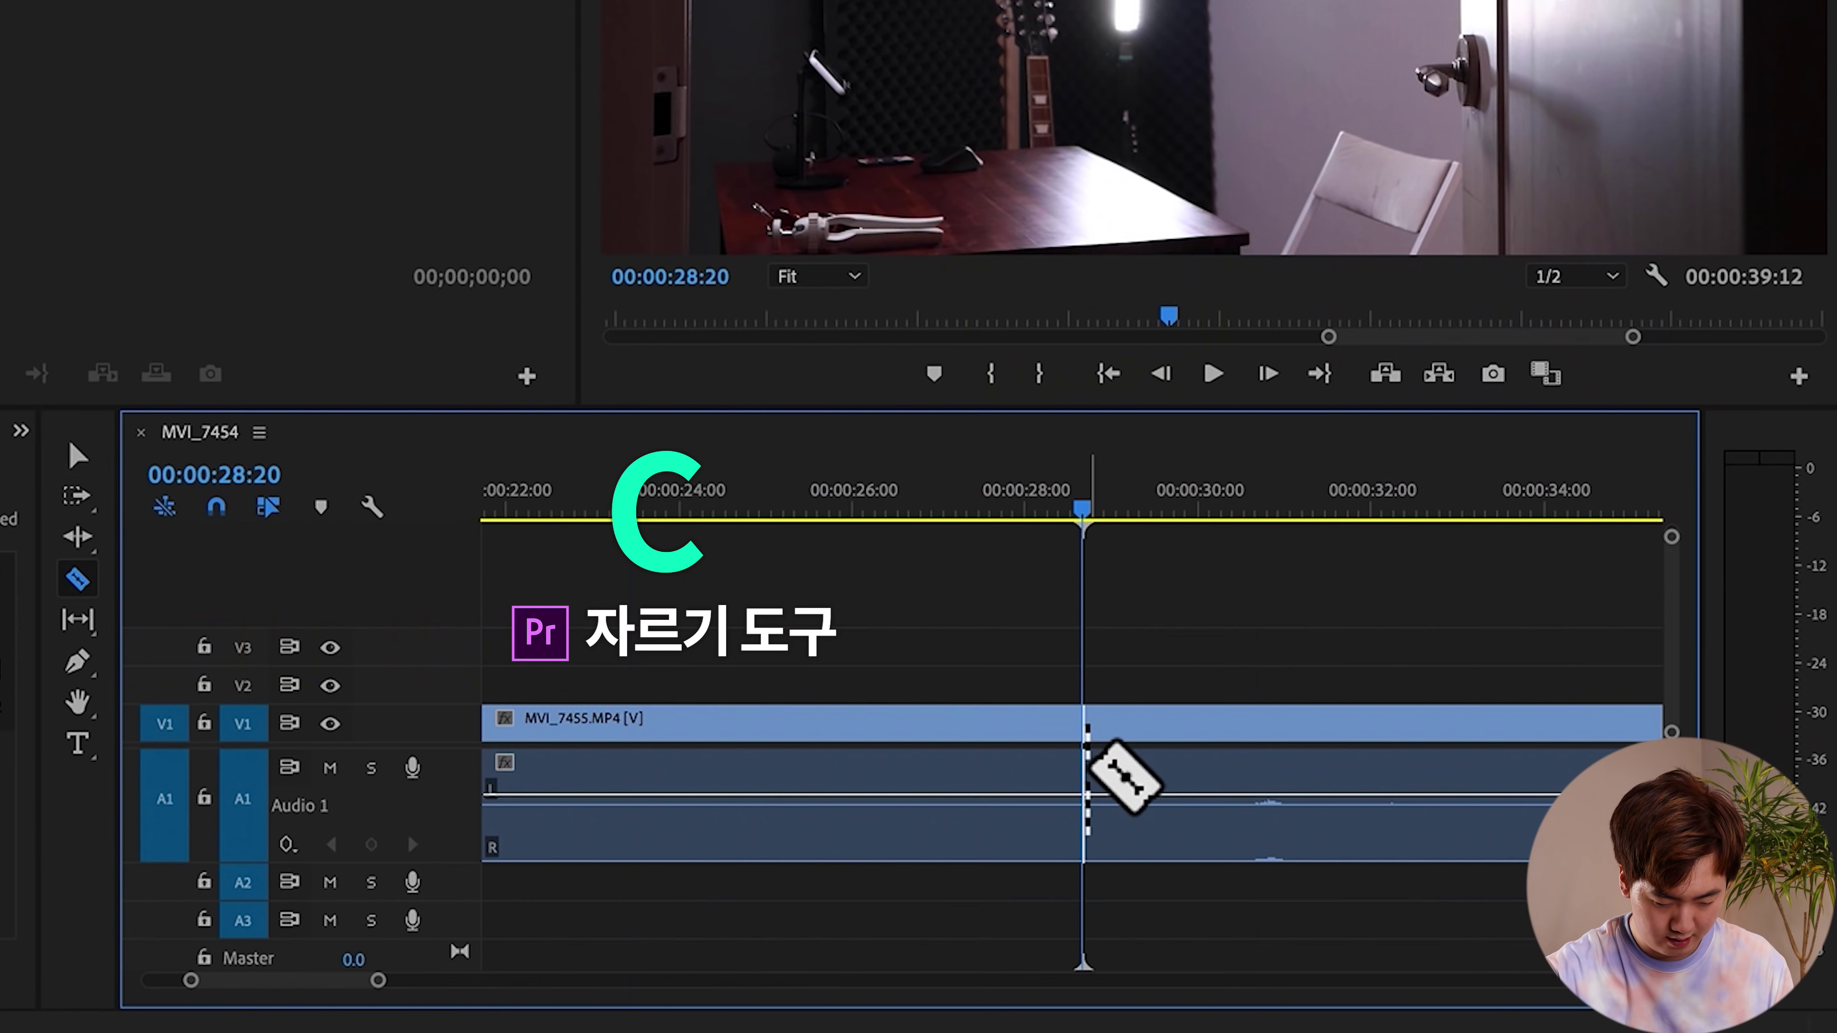
left_click(1250, 832)
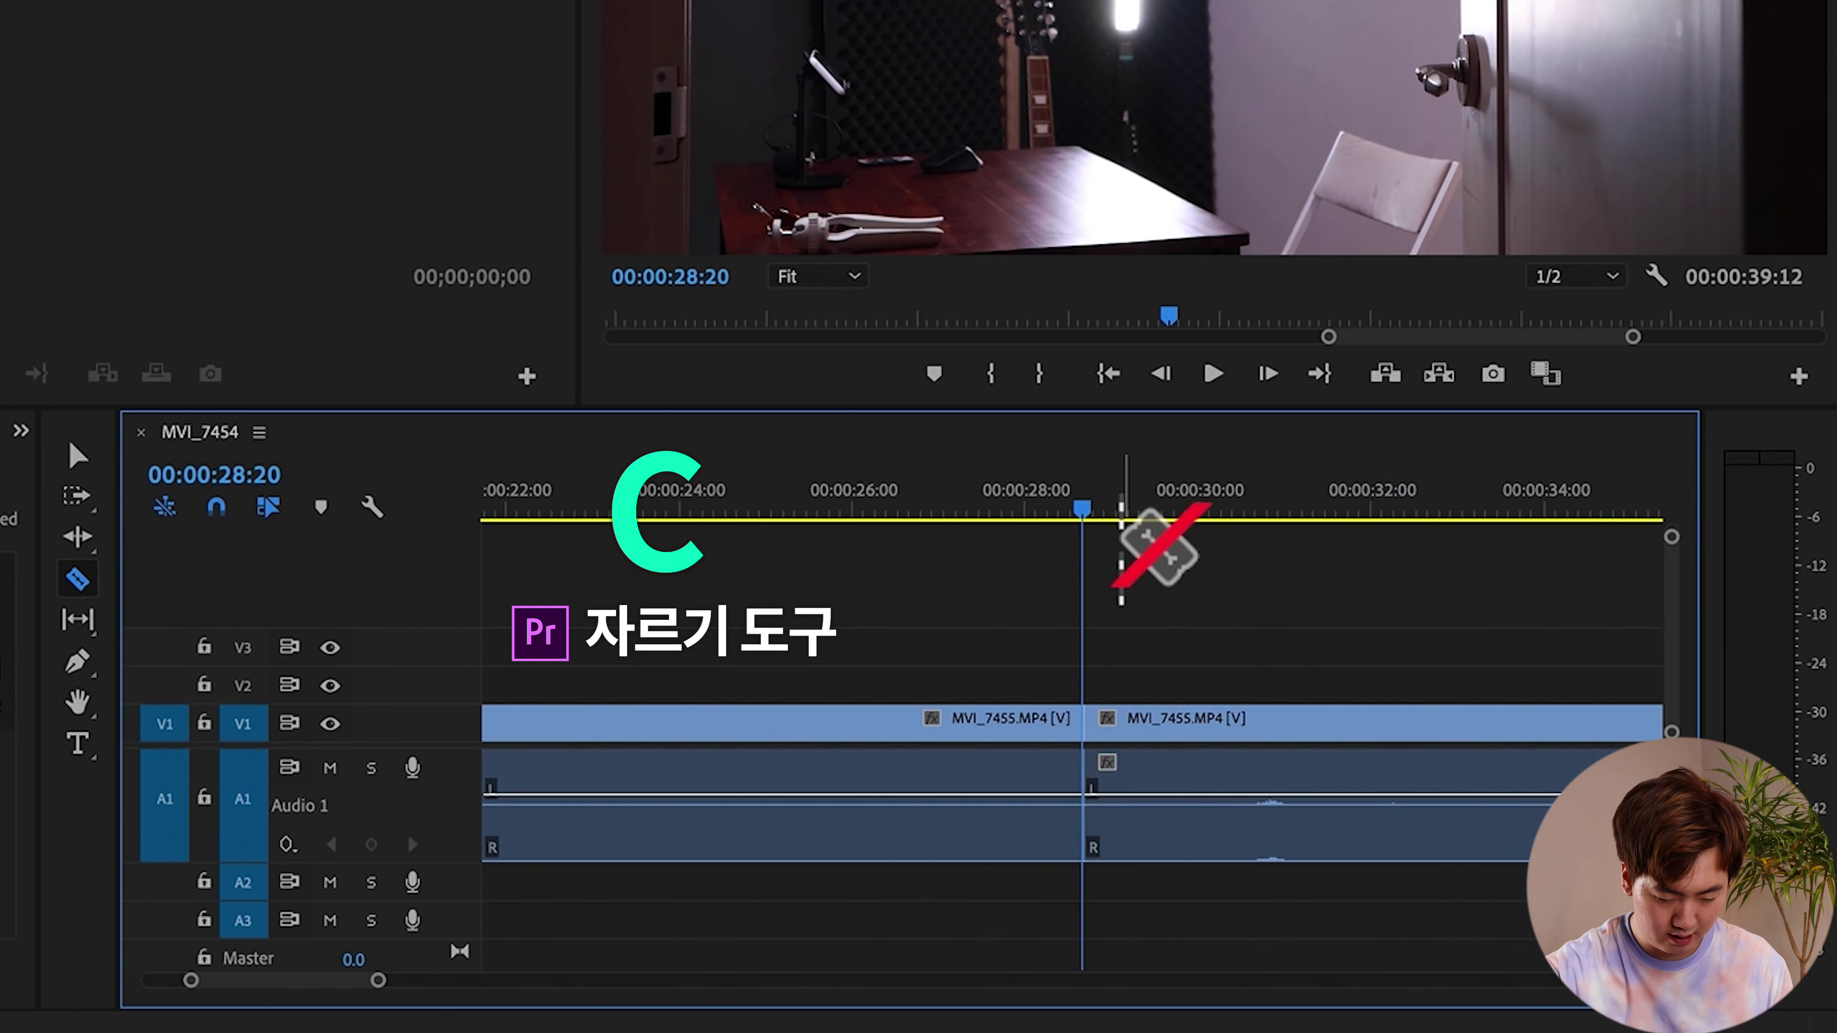
left_click_drag(1269, 693, 1314, 695)
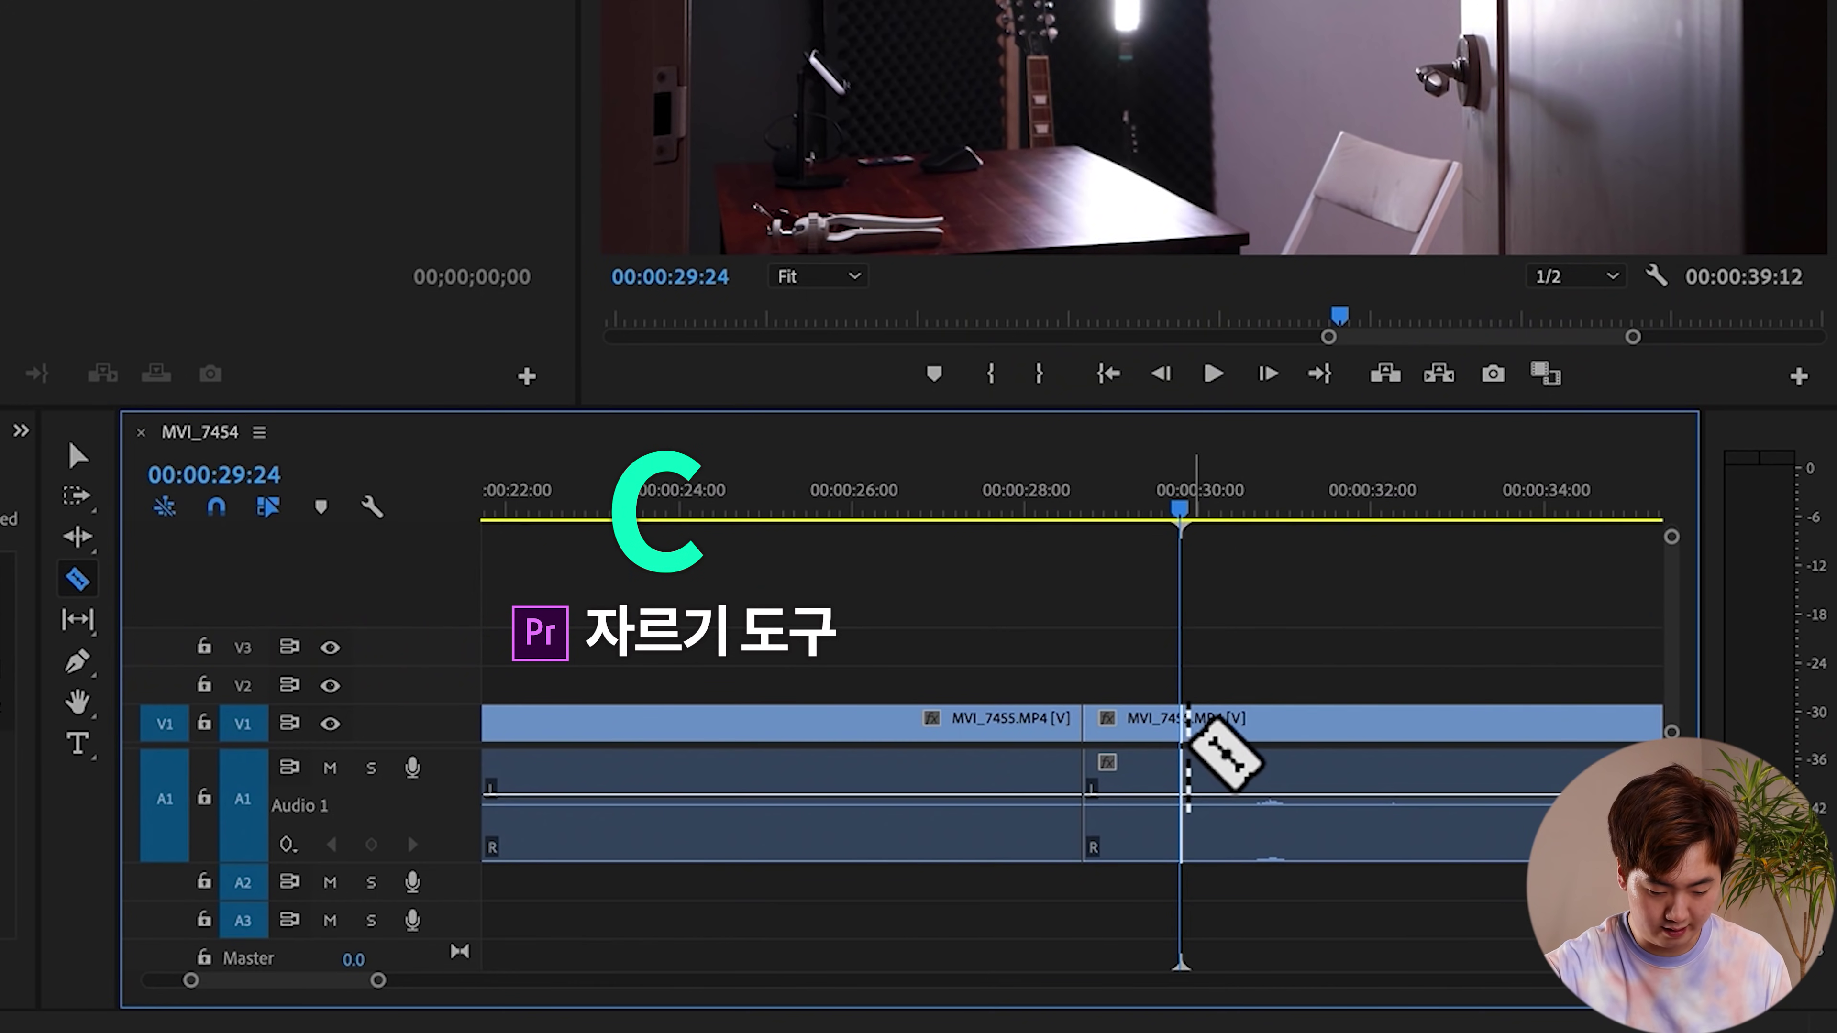
key("v")
key("c")
left_click(1193, 752)
- Delete the MVI_7455 parts outside the two cuts and move the remaining short segment against the end of the MVI_7454 clip
key("v")
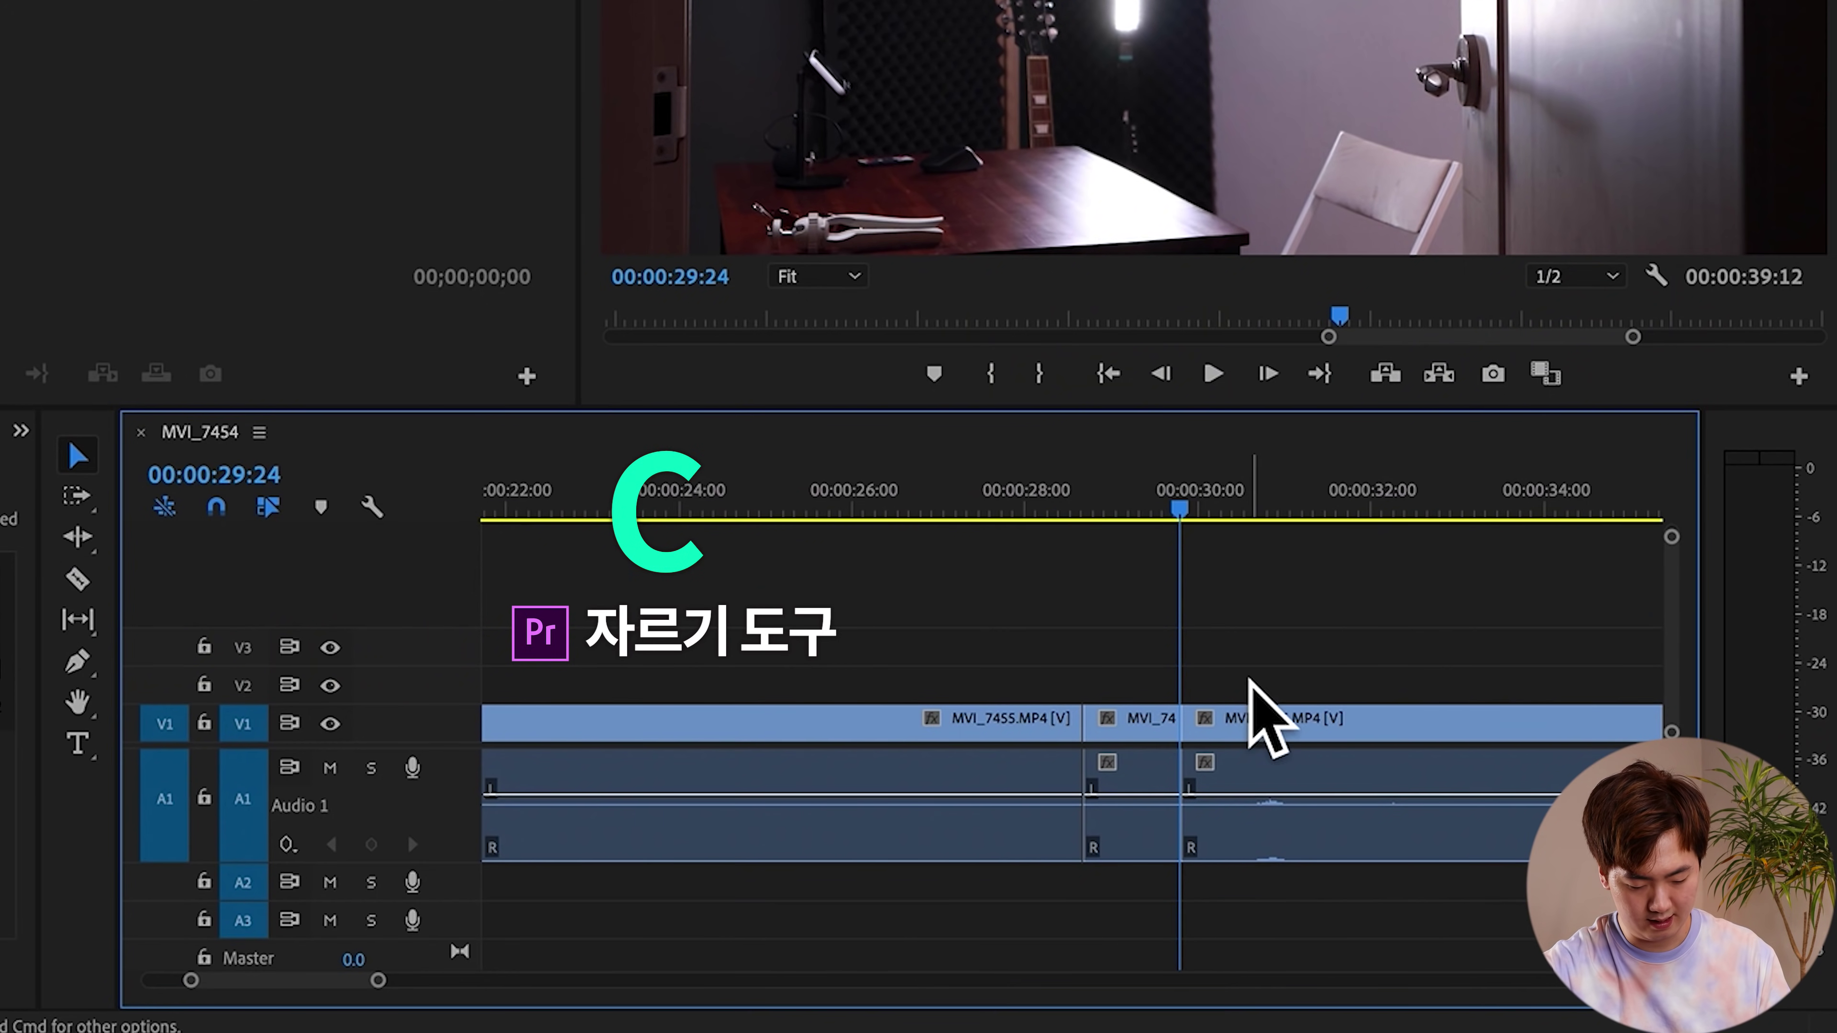
left_click(1317, 767)
key("Delete")
key("minus")
key("minus")
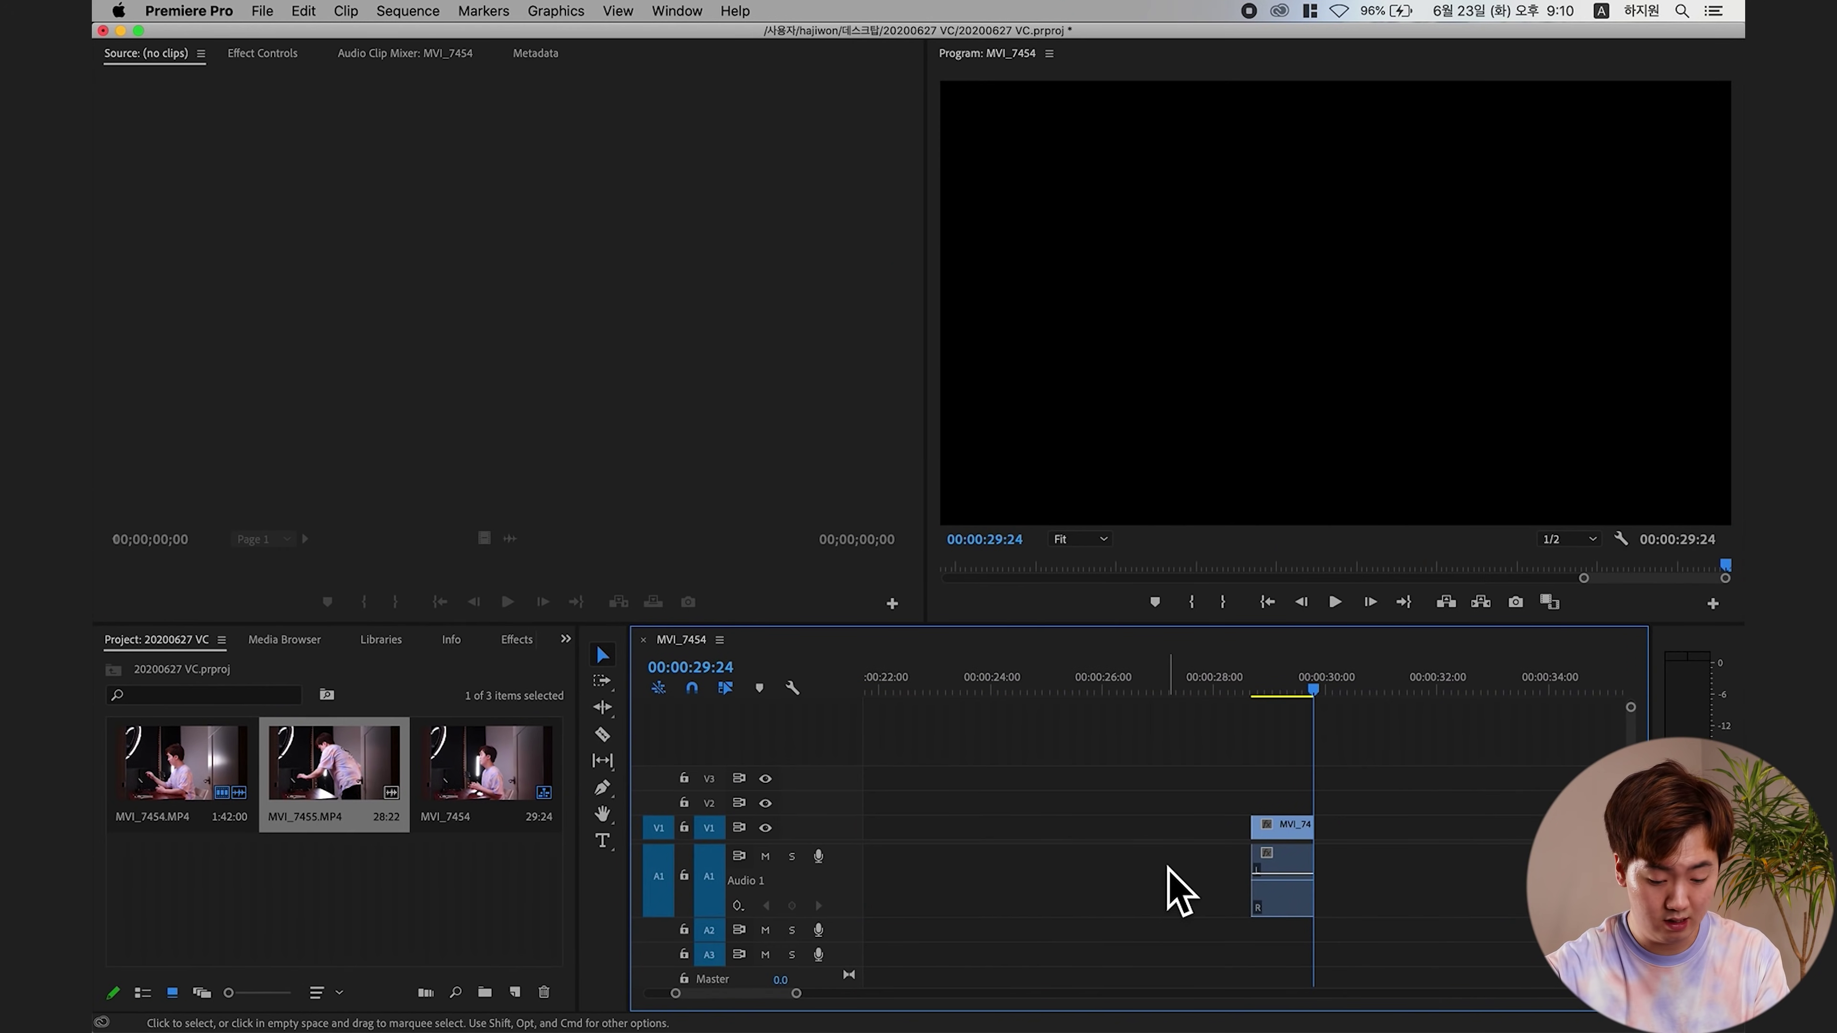
key("minus")
left_click_drag(1068, 834, 933, 825)
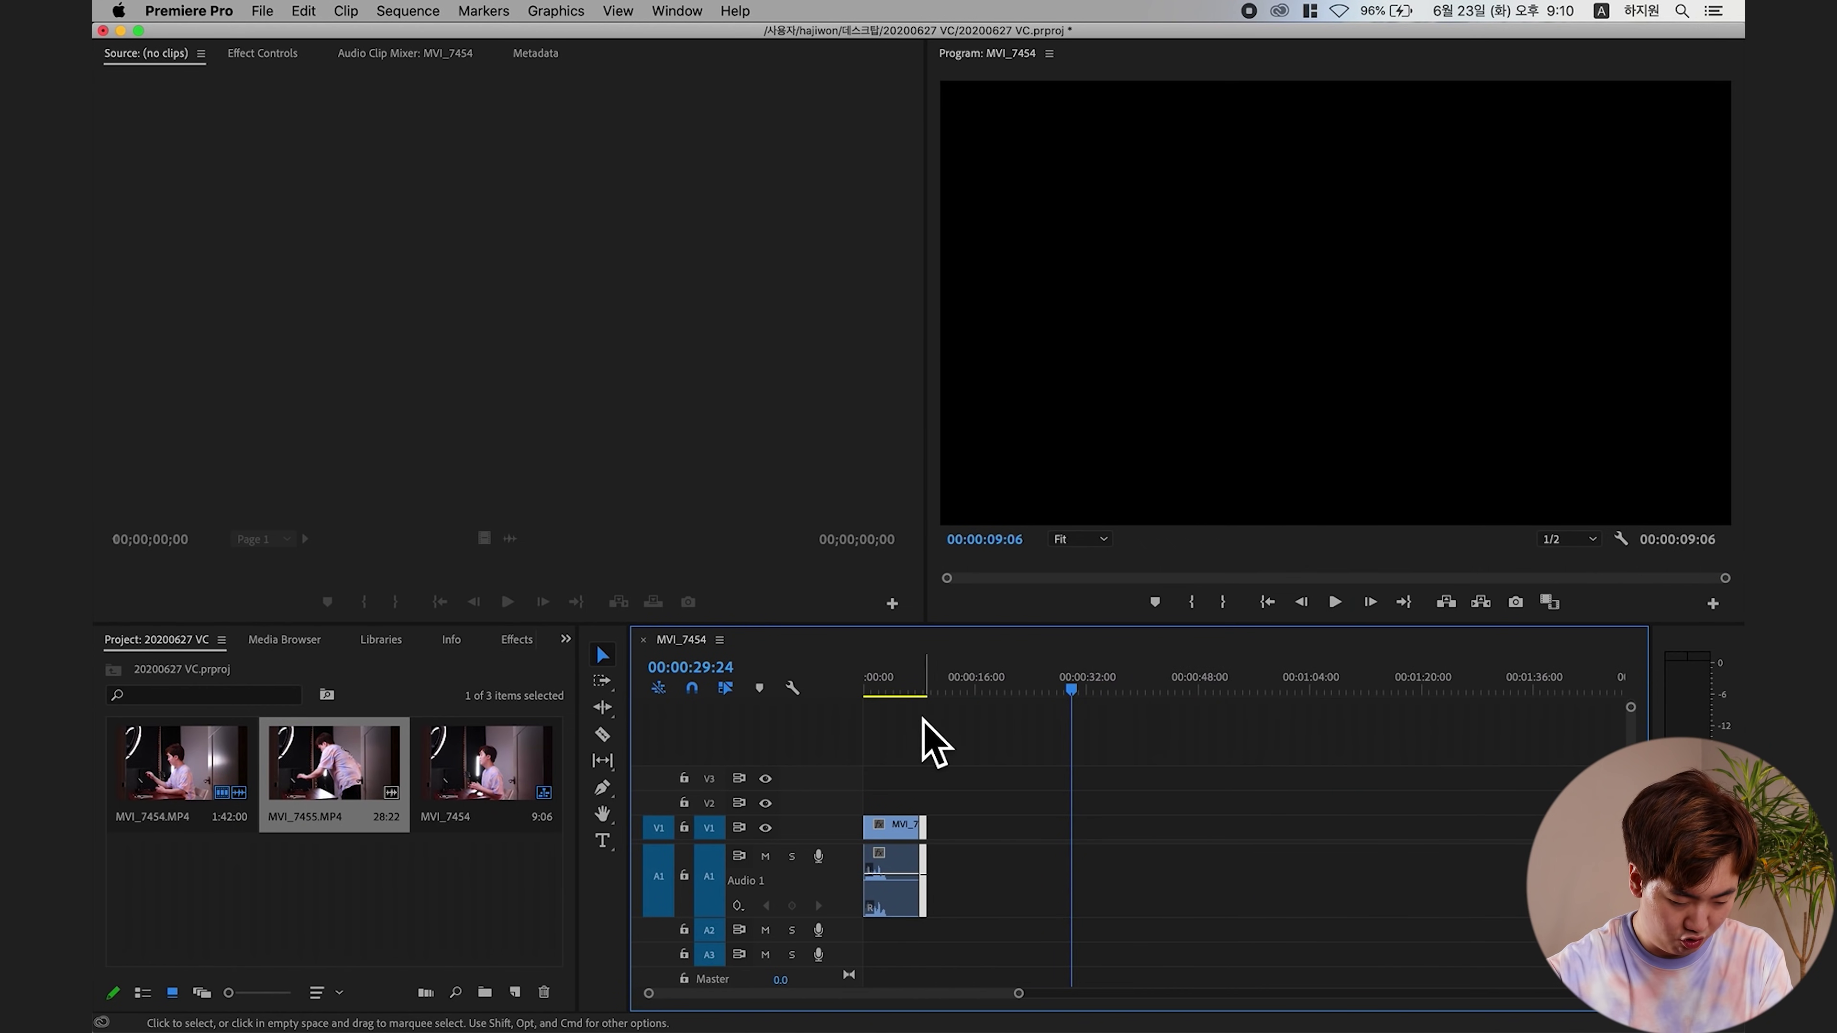
- Move the short MVI_7455 segment onto tracks V2 and A2, over the MVI_7454 clip at about 4 seconds, and play the overlap
left_click(915, 695)
key("equal")
scroll(1127, 767, "left", 1)
left_click_drag(1076, 683, 1316, 678)
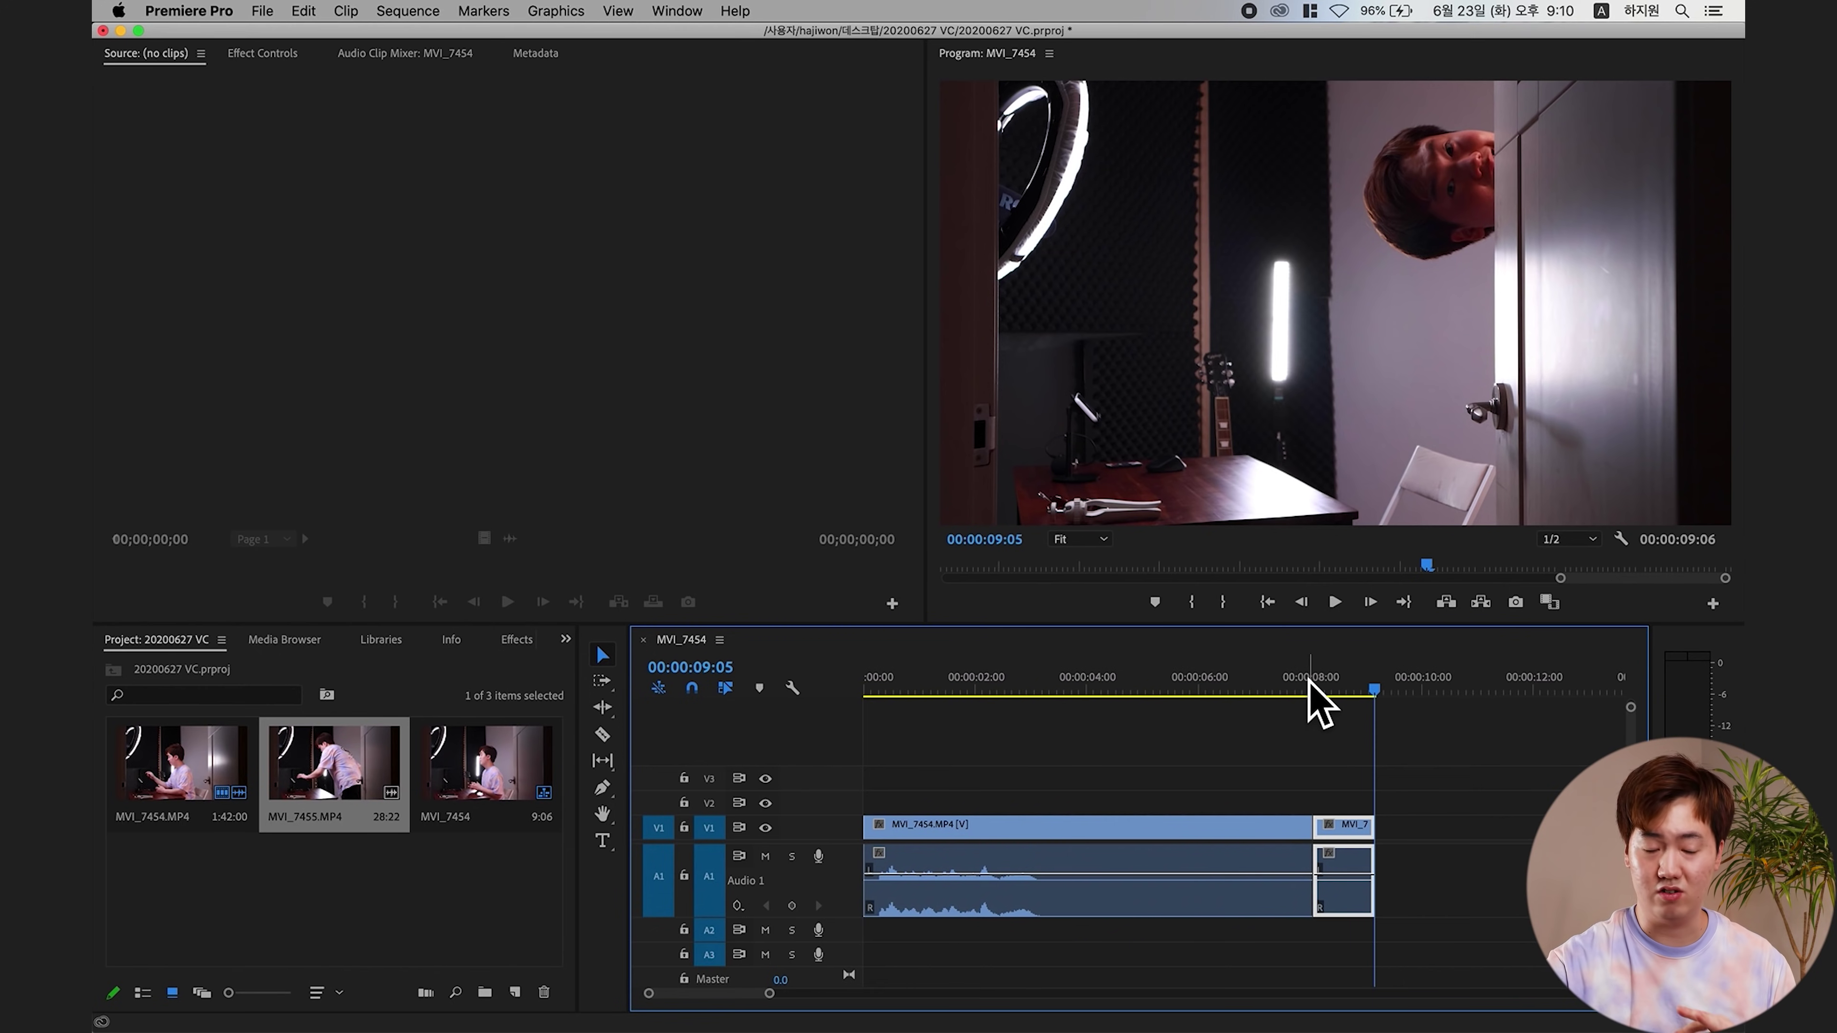
left_click_drag(1347, 685, 935, 753)
left_click_drag(1341, 874, 1341, 932)
left_click_drag(1360, 832, 1065, 810)
key("space")
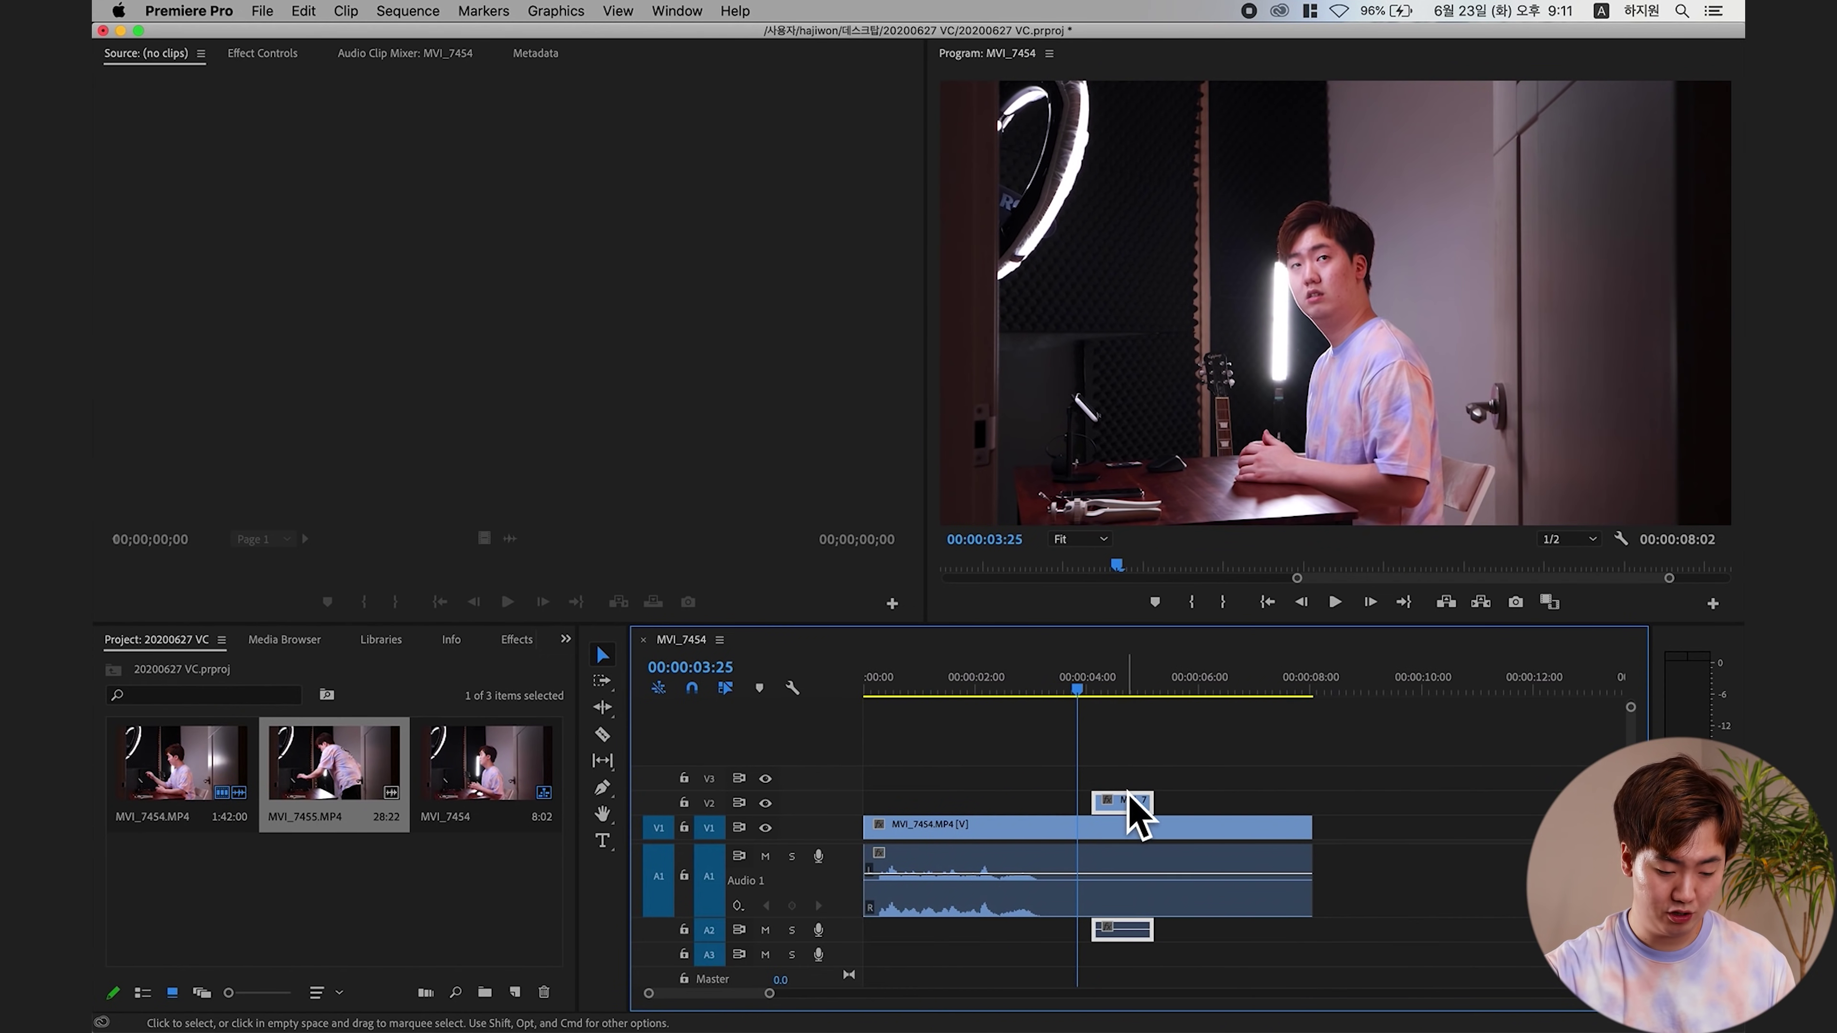
key("space")
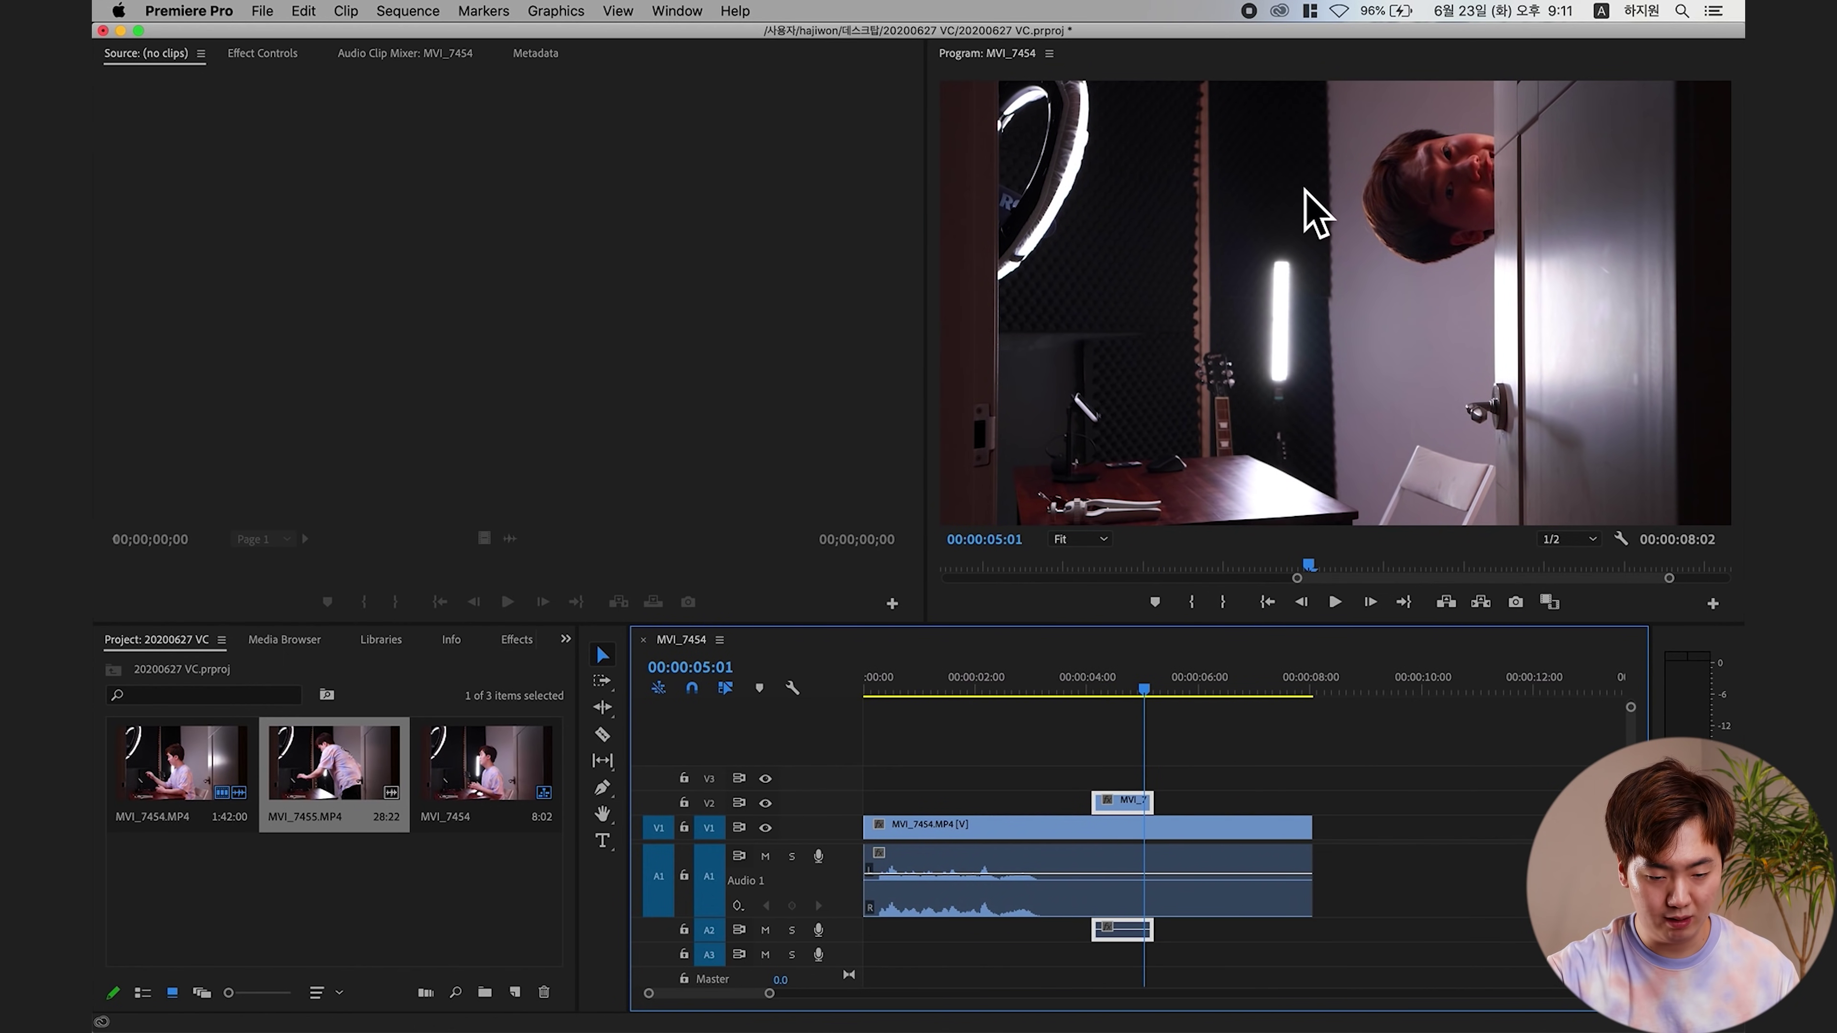
- Place the playhead at 00:00:04:29 and expand the Opacity settings in the MVI_7455 clip's effect controls
left_click_drag(1100, 672, 1140, 698)
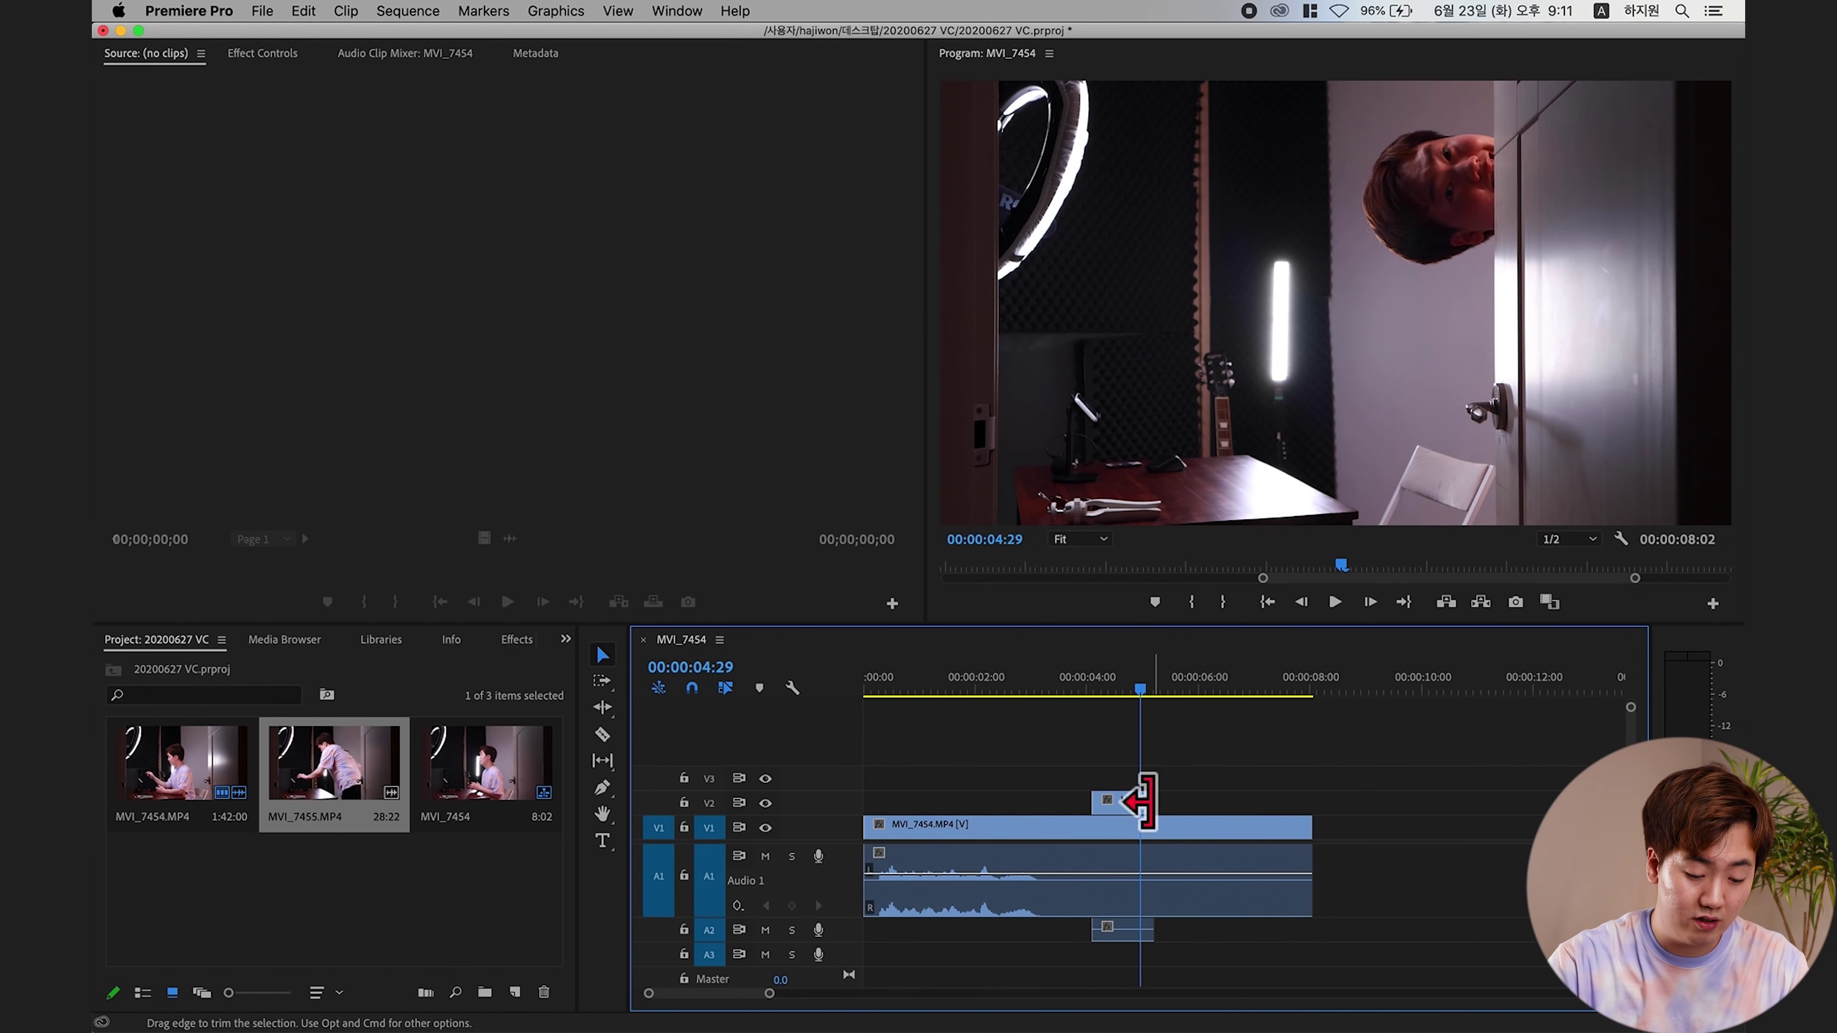
left_click_drag(1140, 796, 1103, 789)
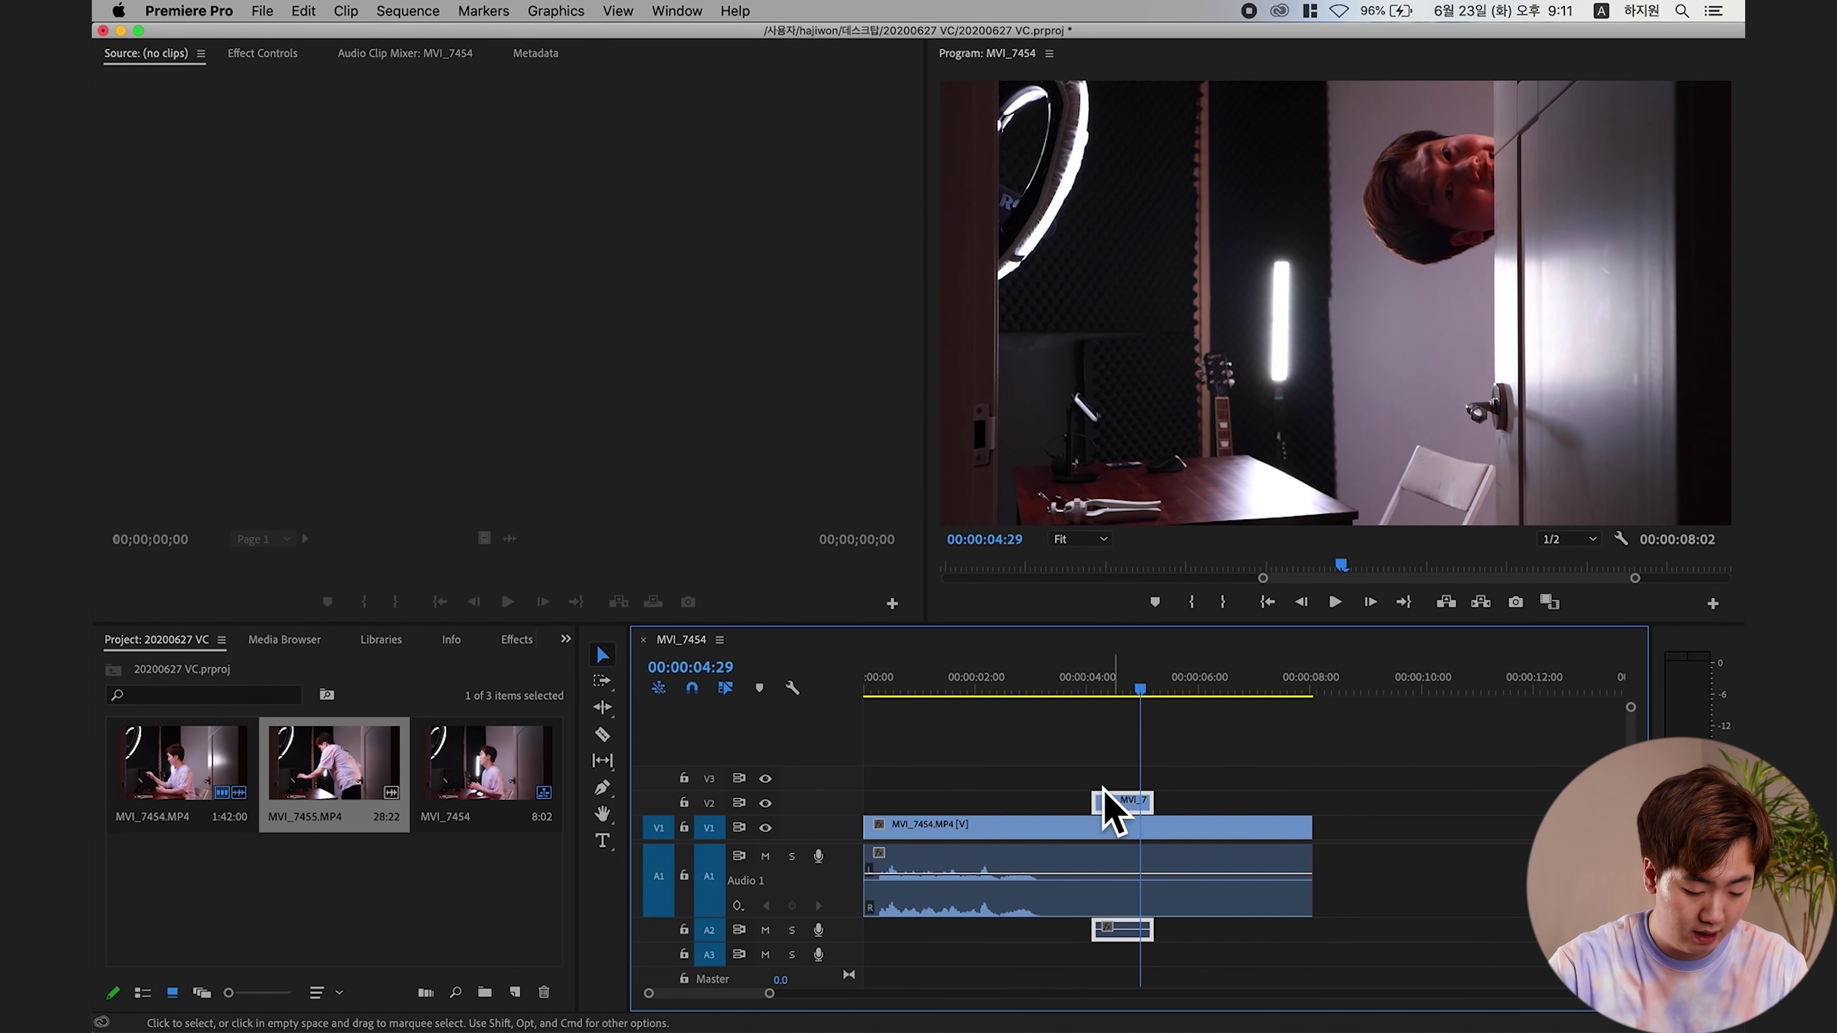
left_click(261, 56)
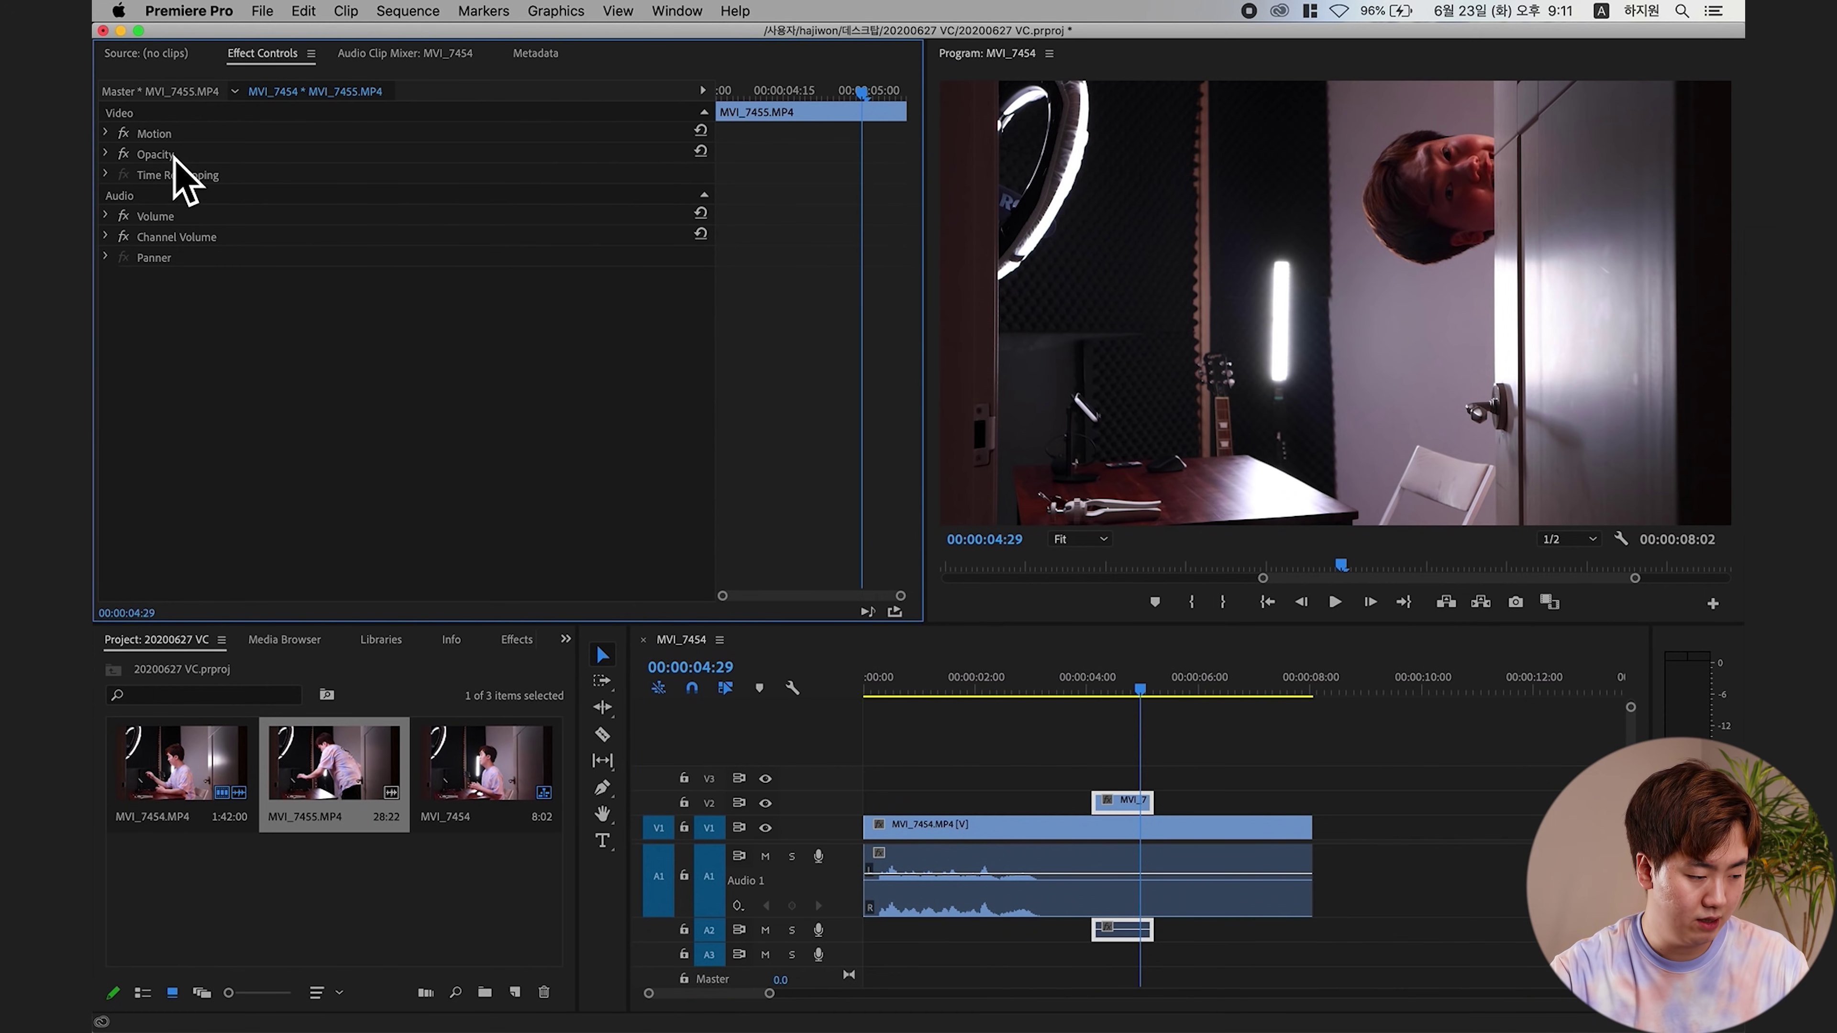
left_click(158, 154)
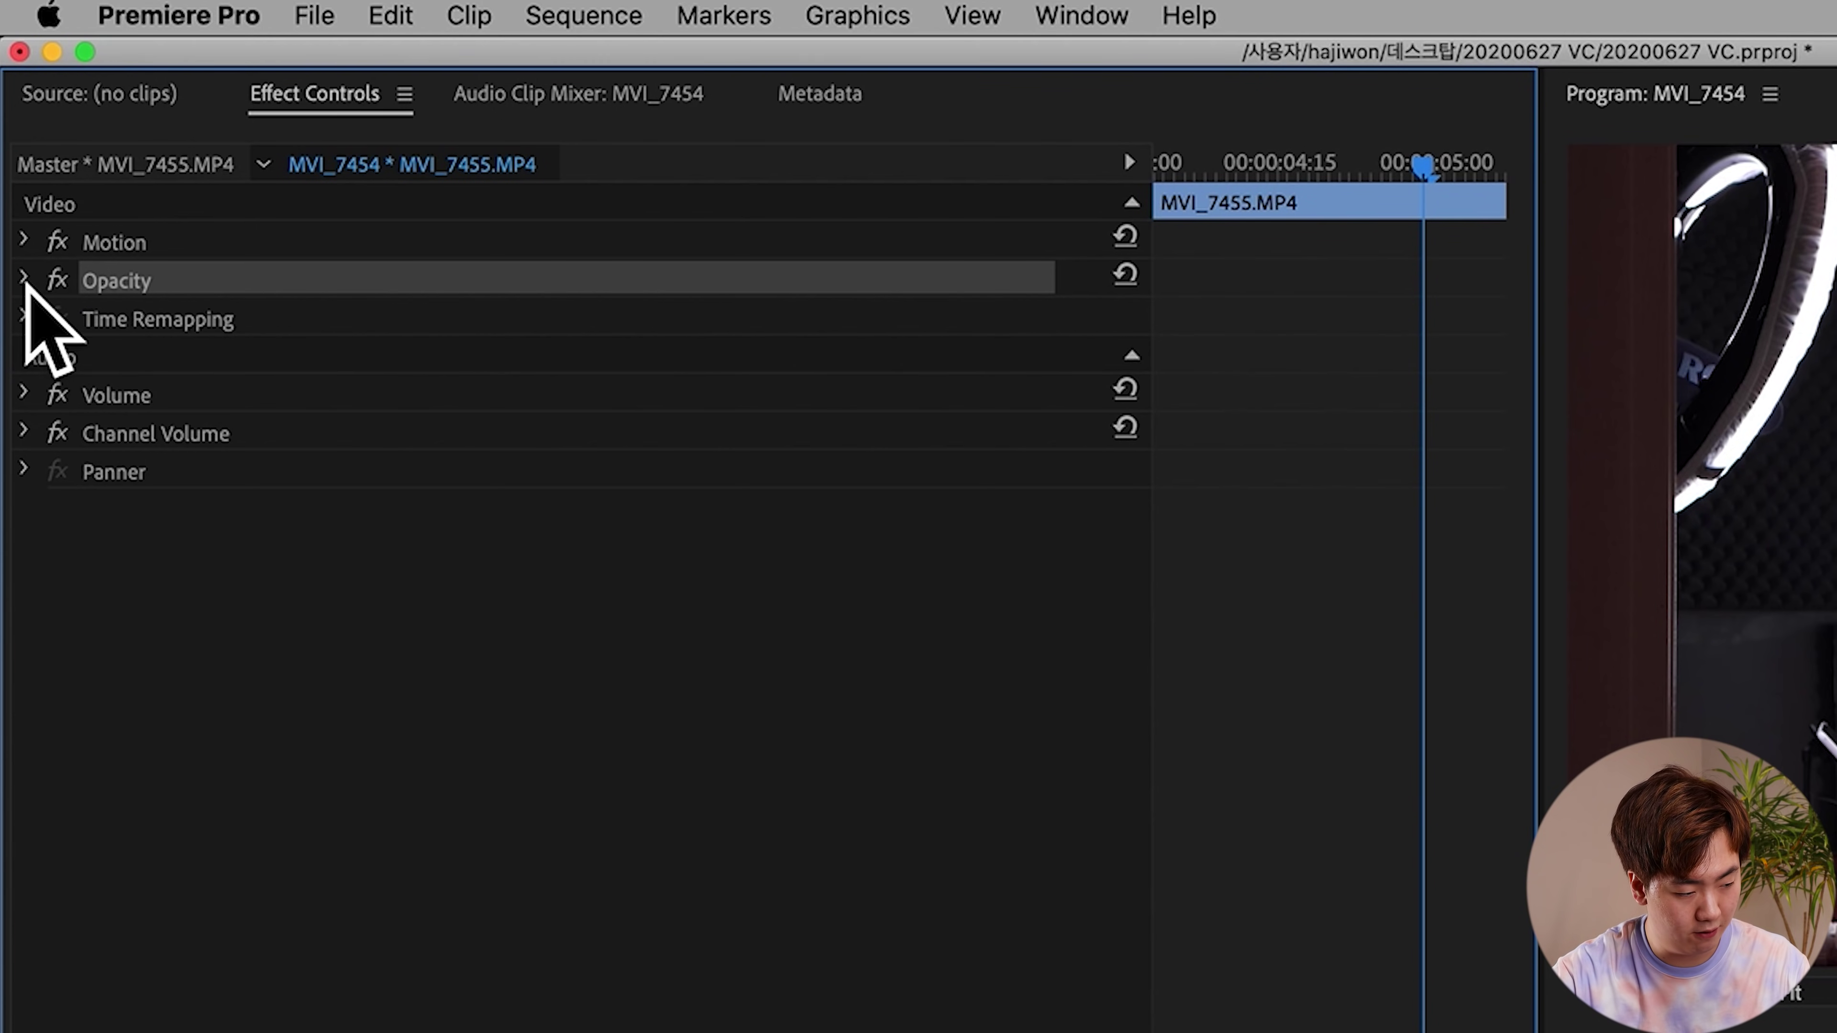
left_click(24, 281)
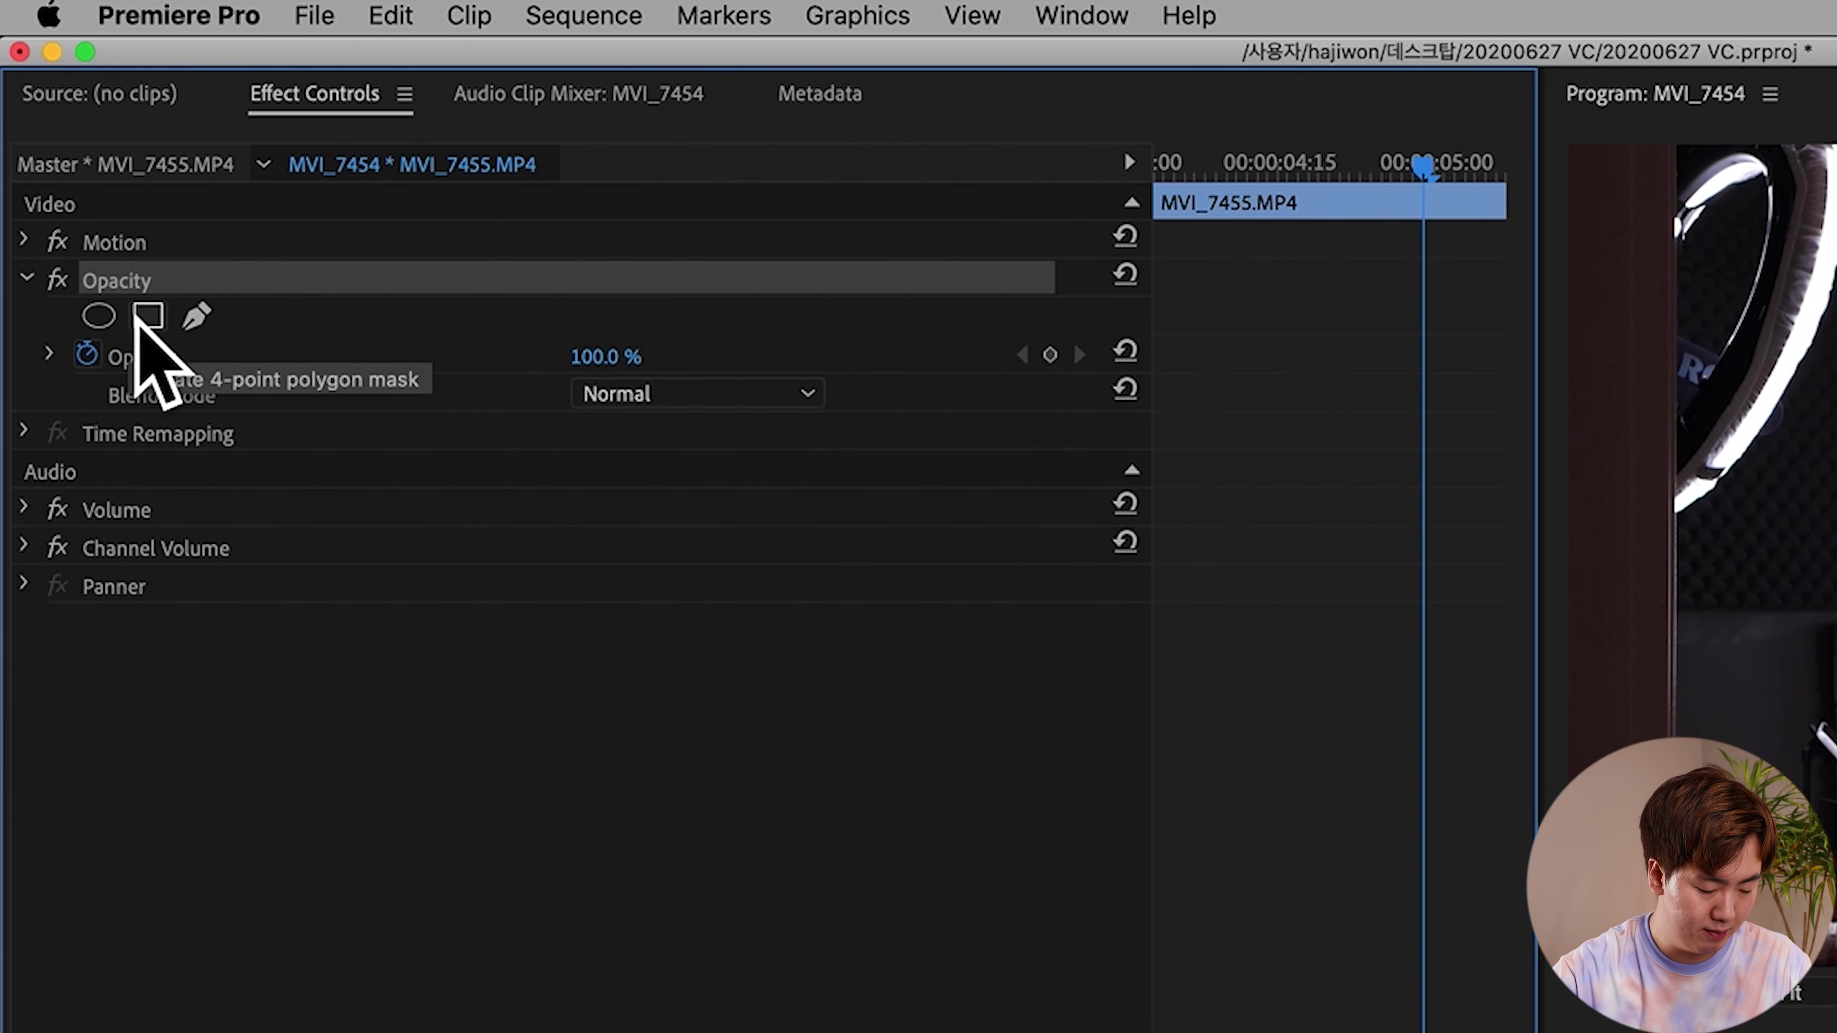
- Try an ellipse opacity mask on the MVI_7455 clip, moving it toward the face beside the door, and delete the mask
left_click(99, 315)
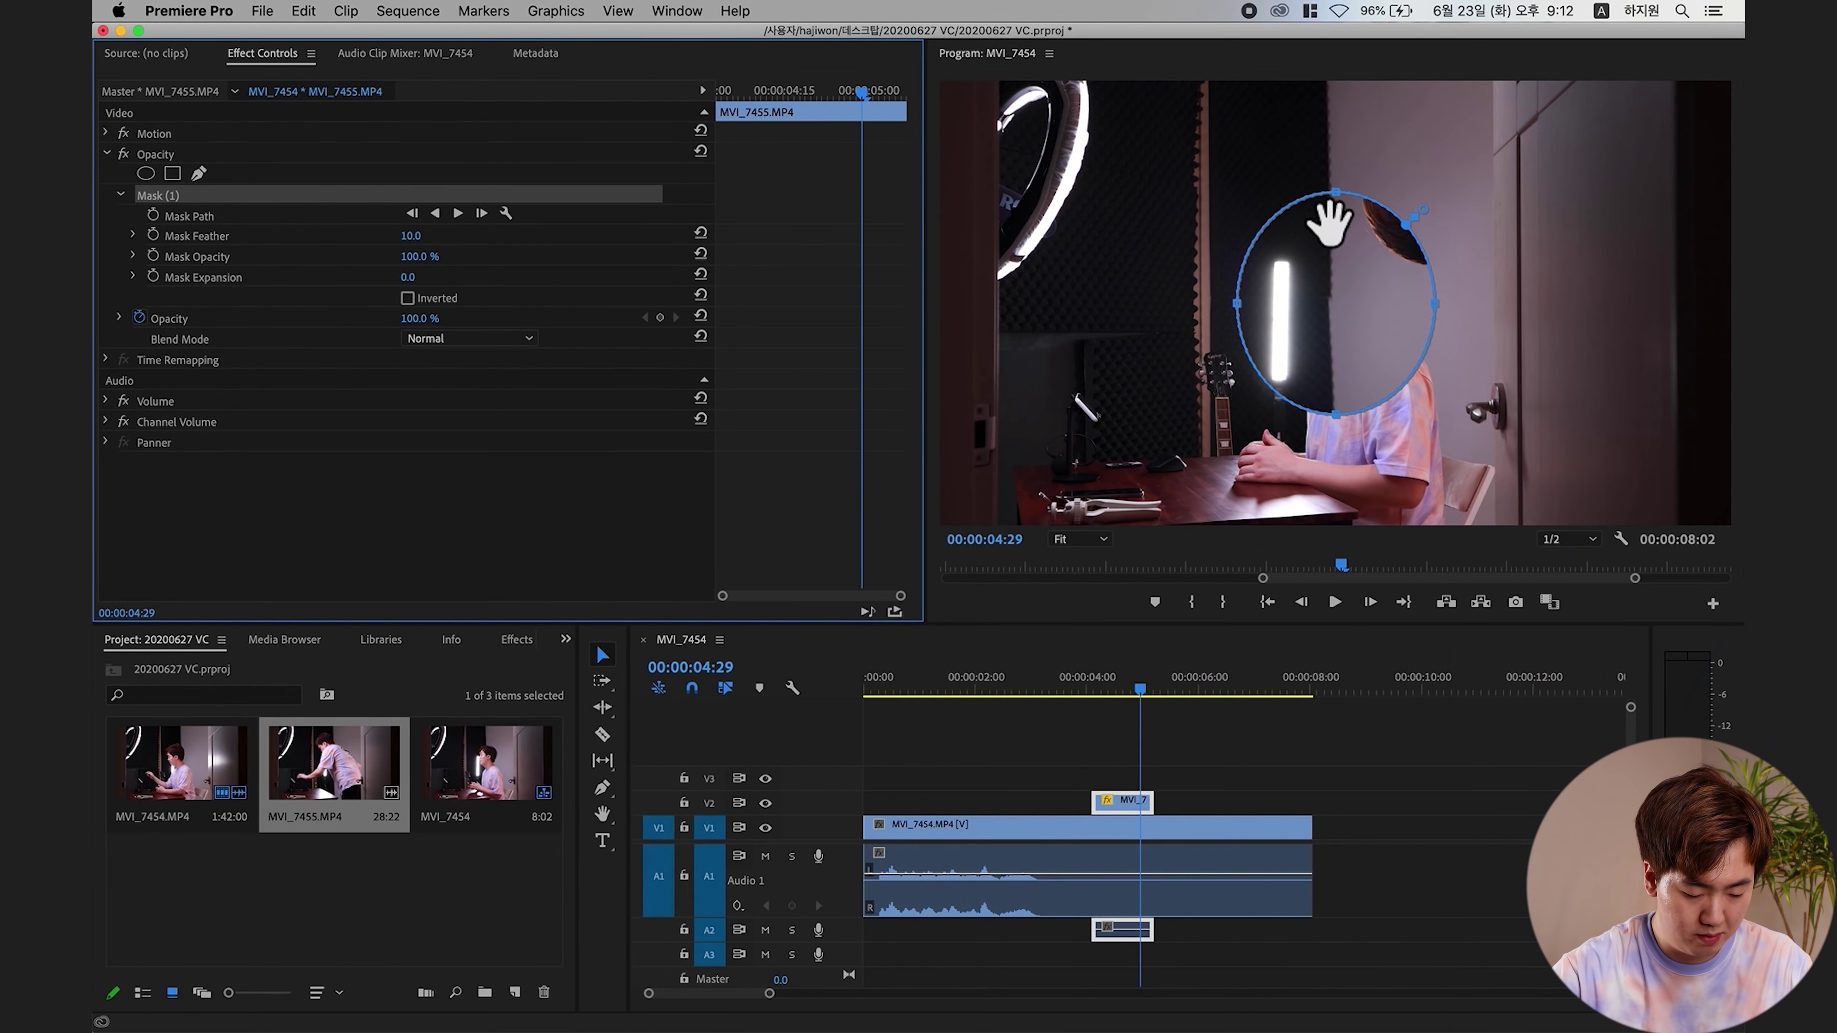
left_click(1341, 331)
left_click_drag(1341, 331, 1388, 254)
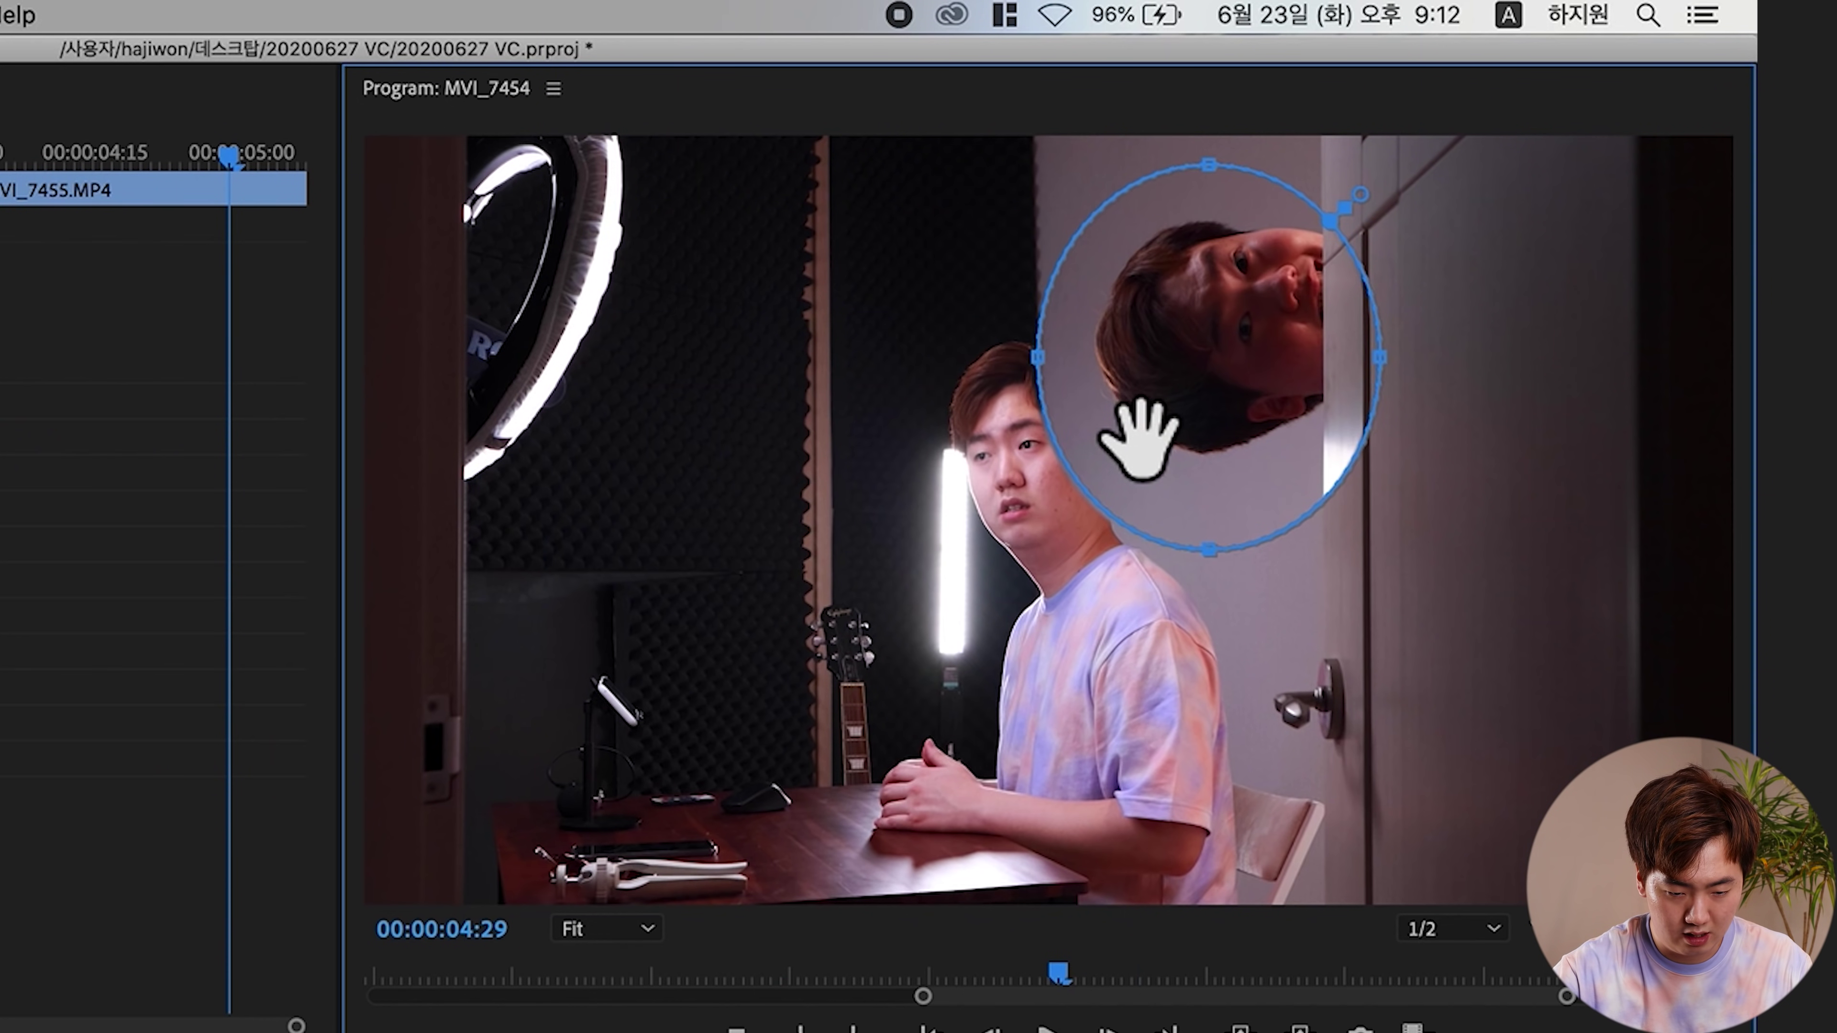
left_click_drag(1139, 438, 1321, 361)
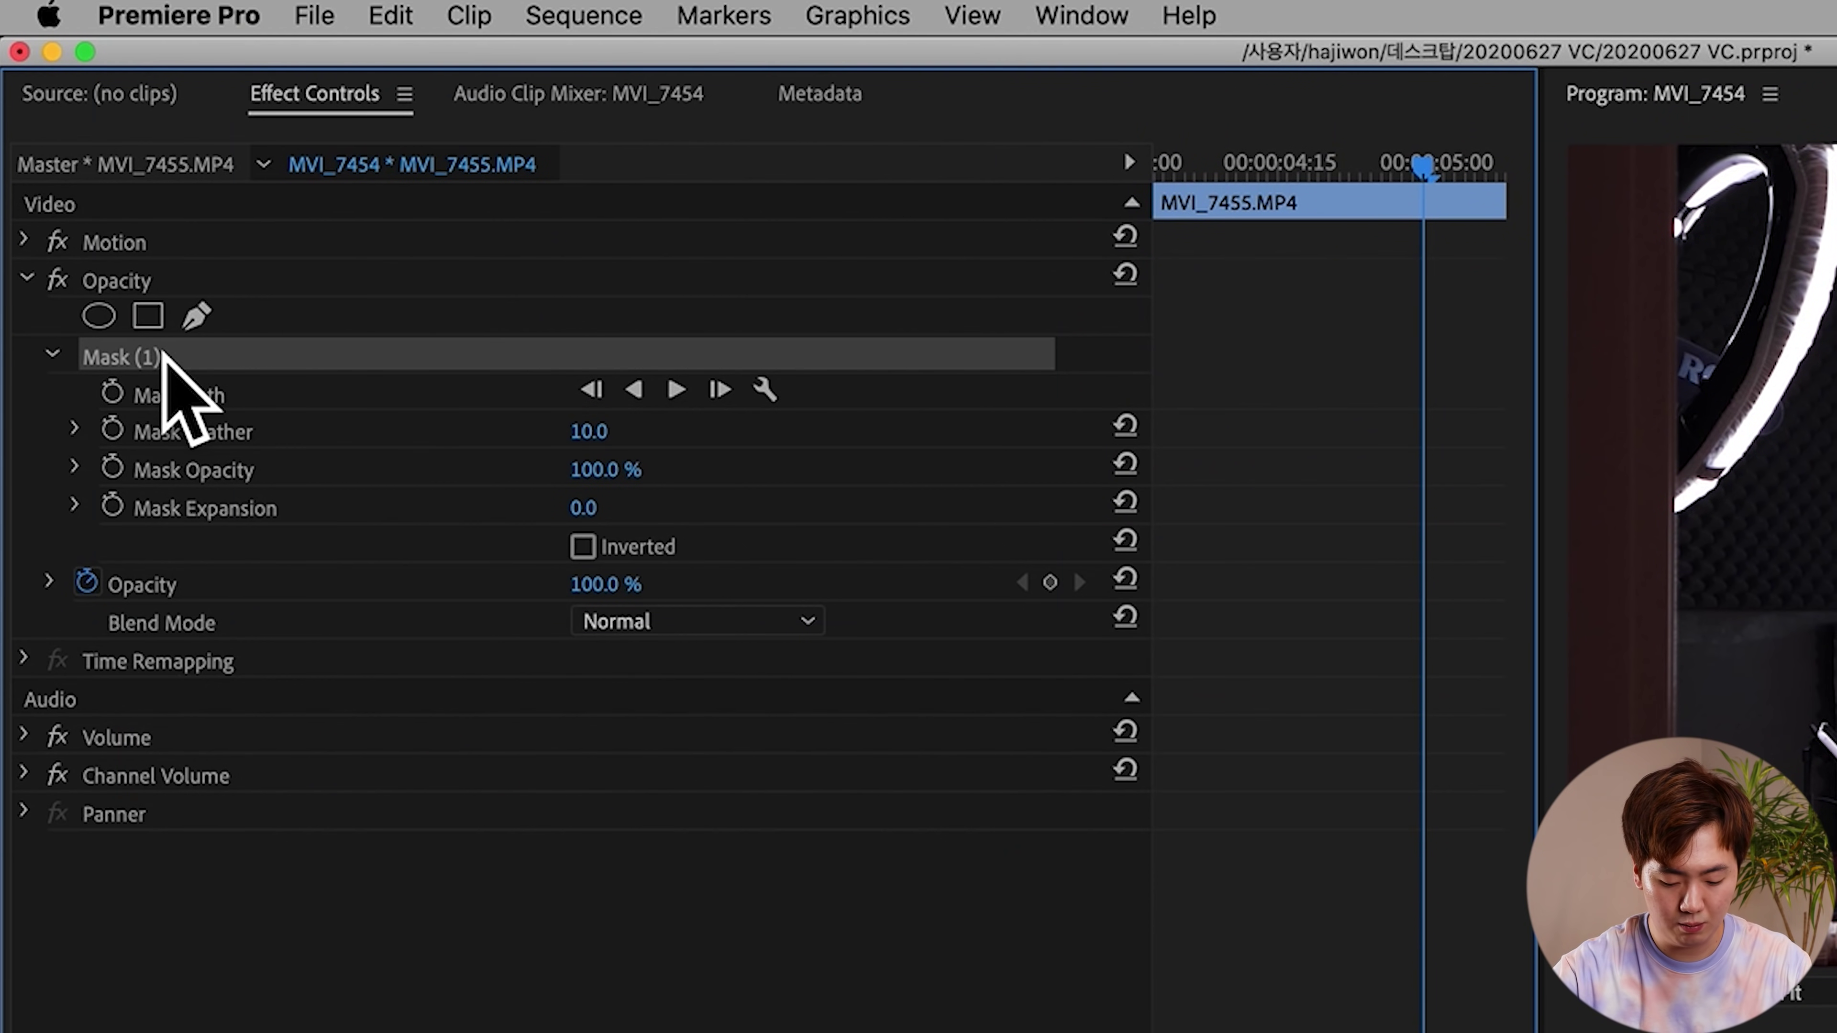
key("Delete")
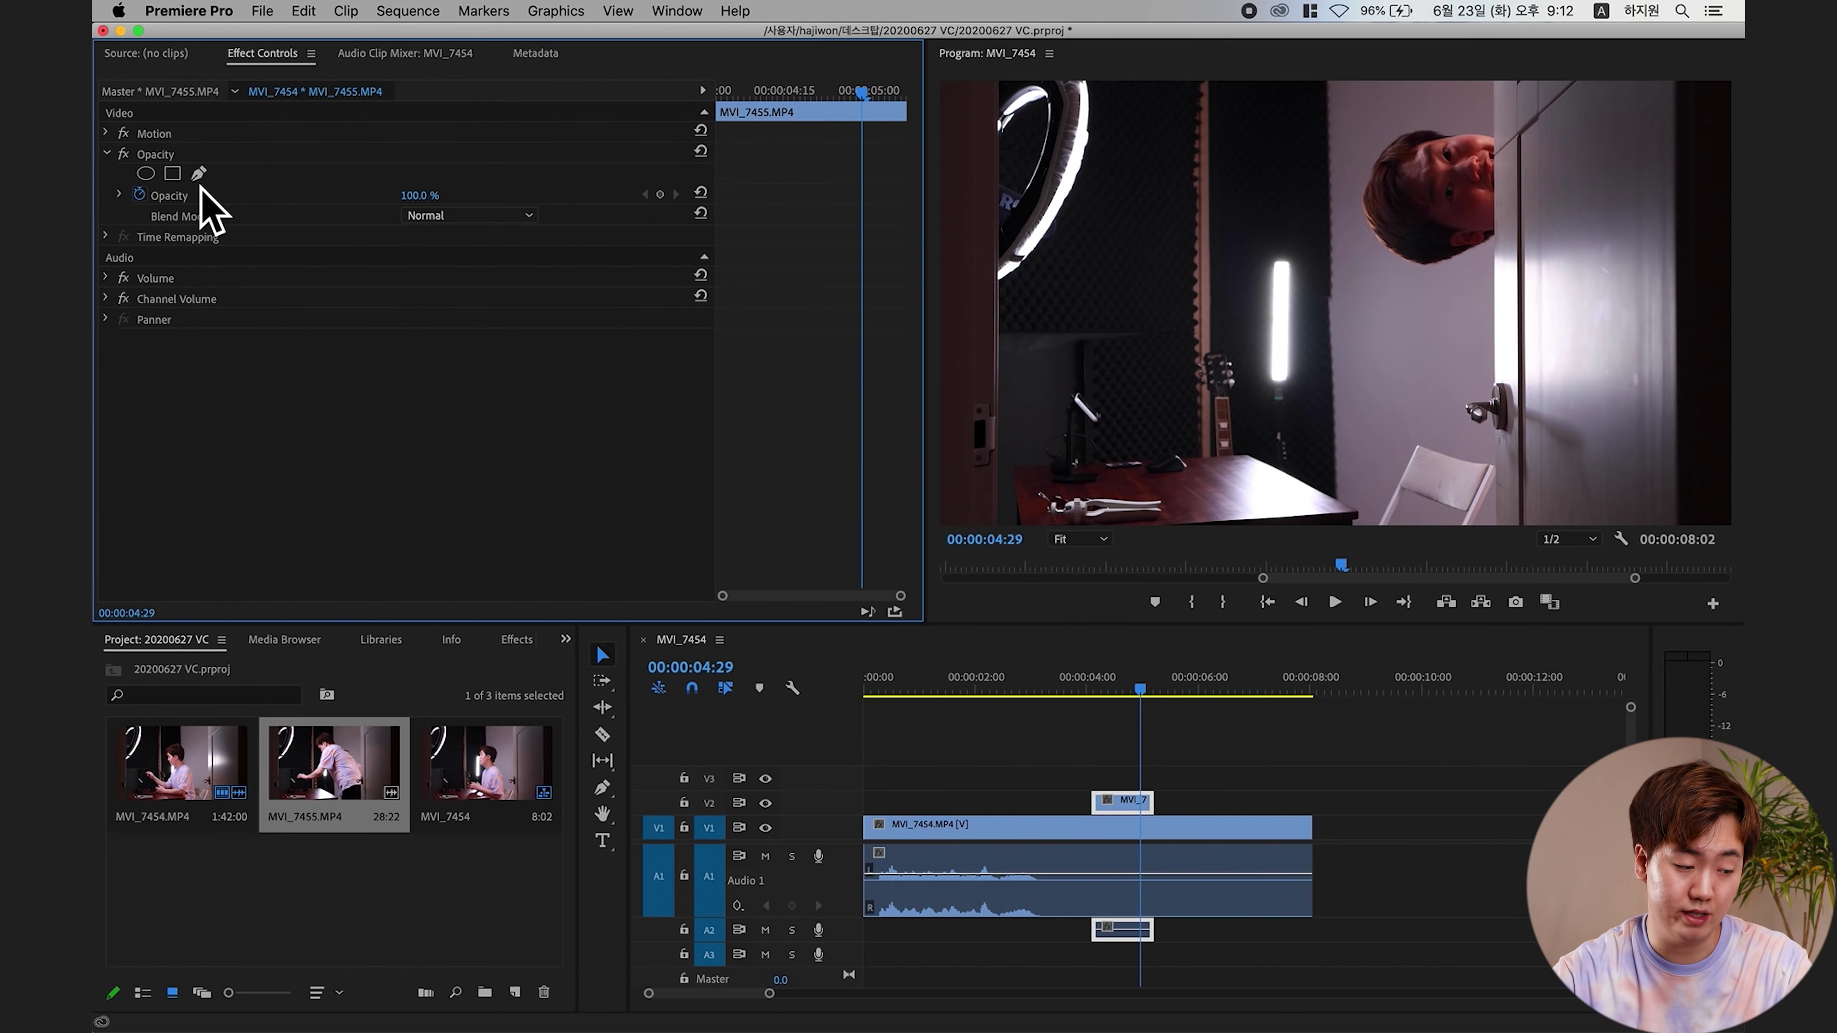
- Add an ellipse opacity mask again, reselect the MVI_7455 clip on V2, and delete Mask (1)
left_click(145, 173)
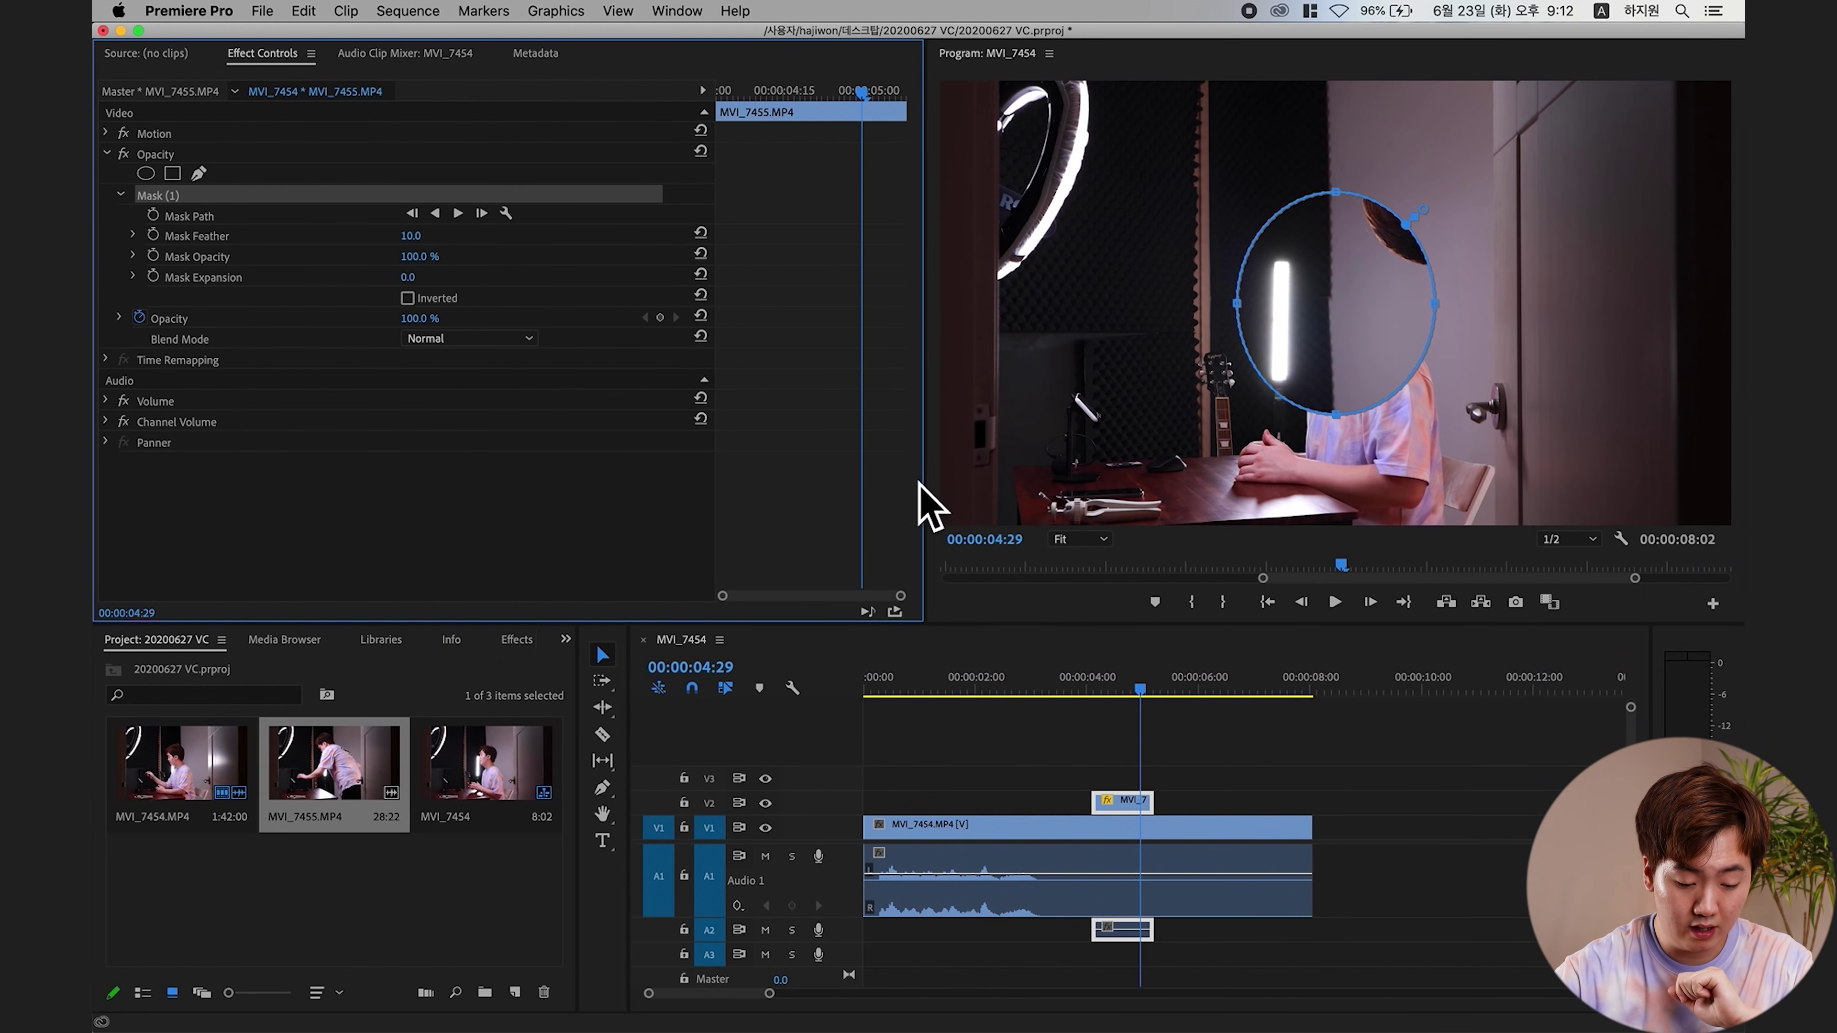
left_click(1188, 730)
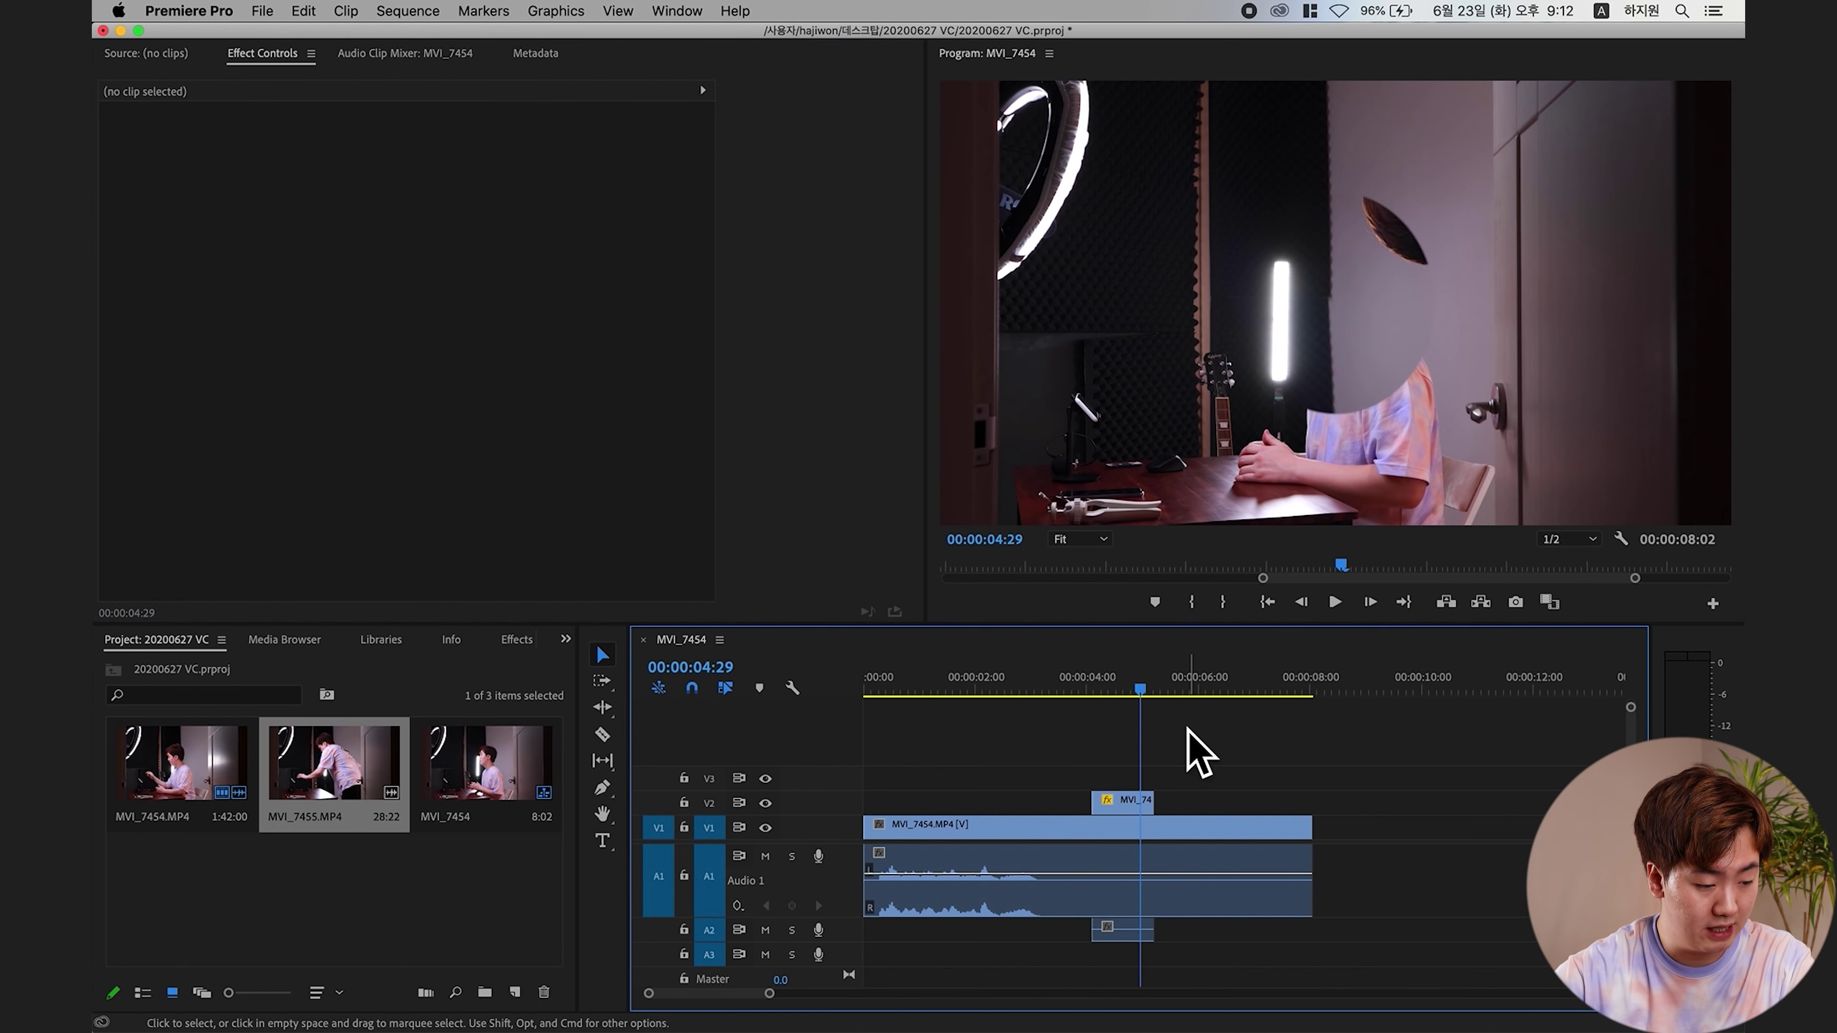
left_click(1128, 803)
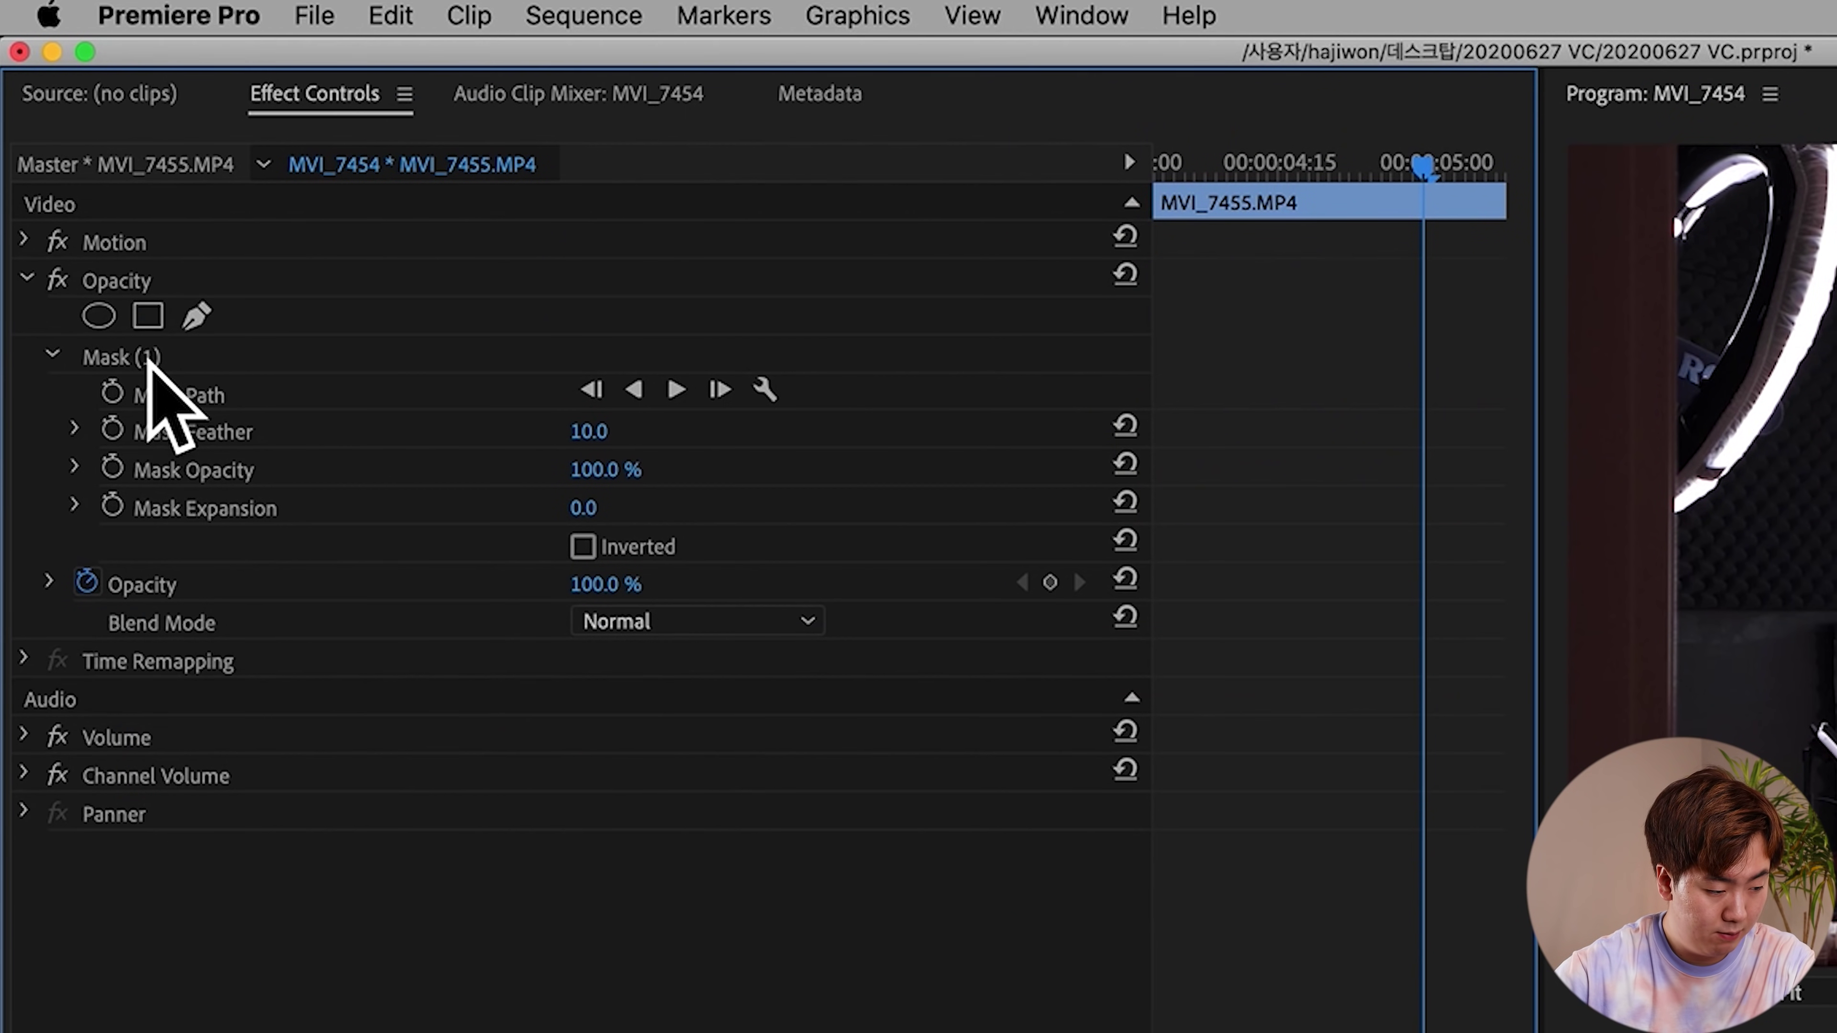
left_click(144, 358)
key("Delete")
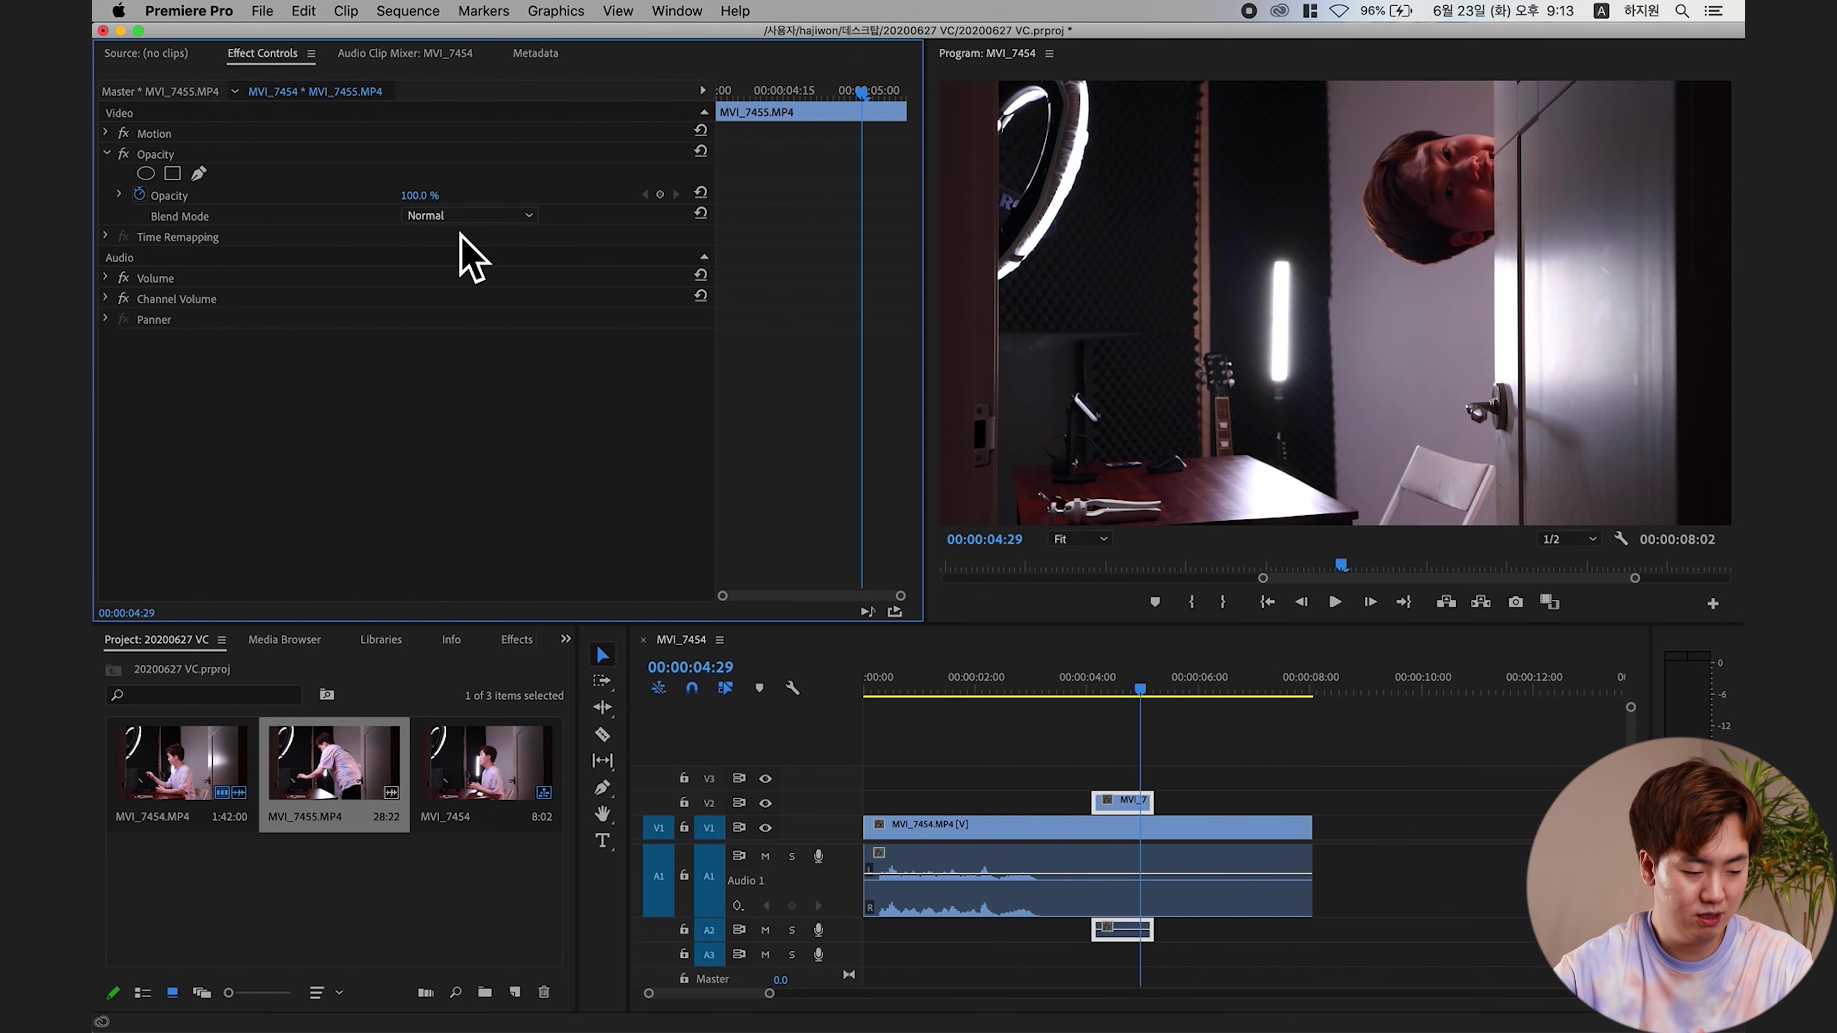
- Create a free-draw pen mask on the MVI_7455 clip's opacity and try placing path points around the face beside the door
left_click_drag(1128, 689, 1142, 690)
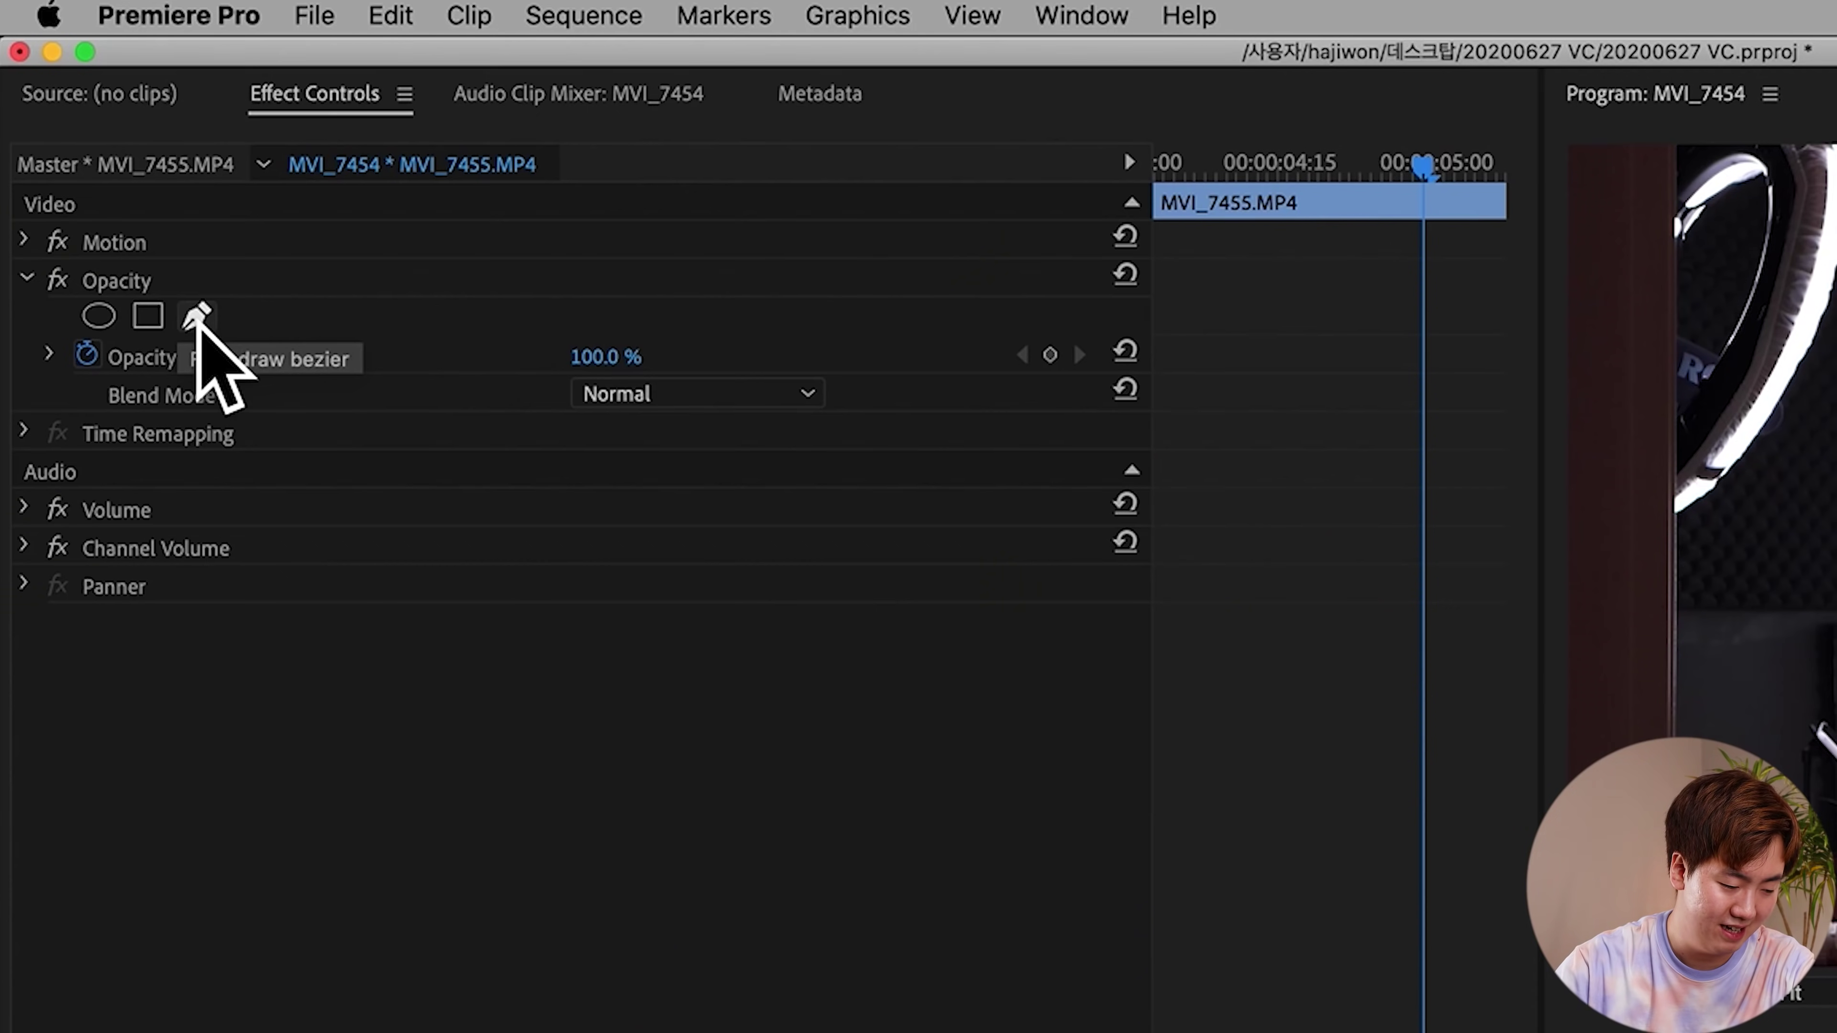
left_click(196, 319)
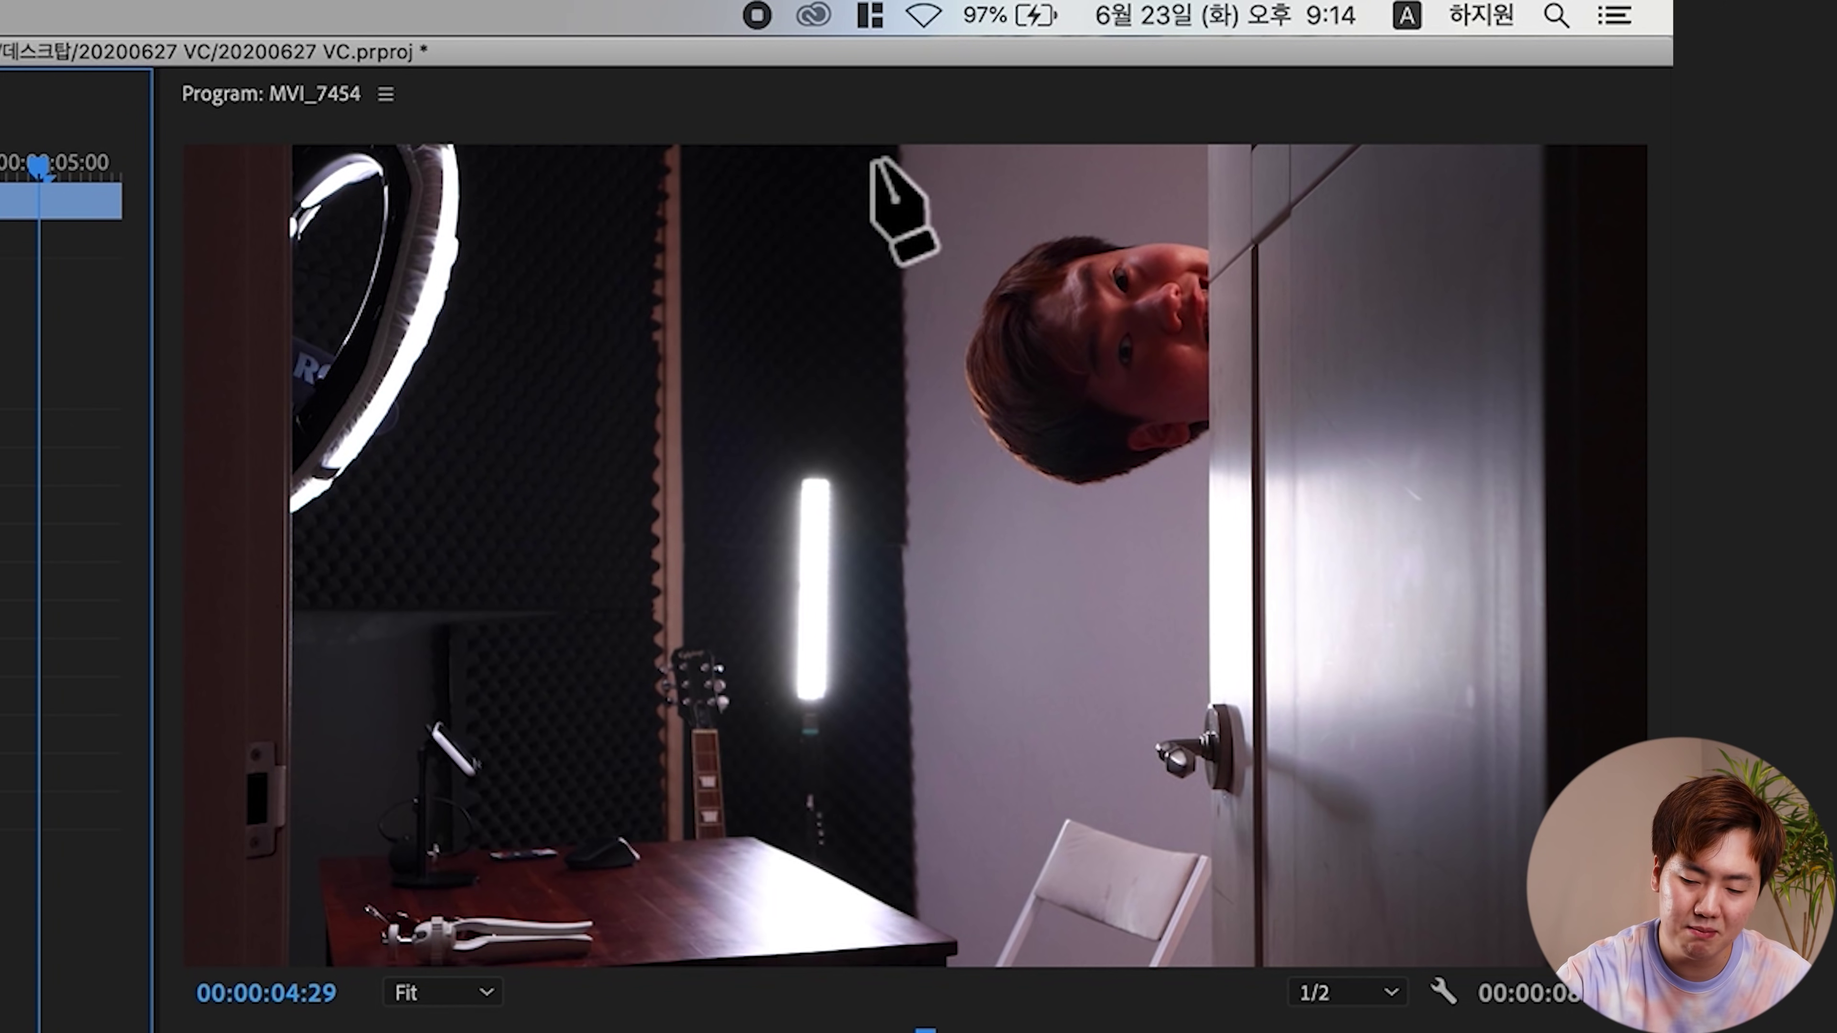
left_click(875, 160)
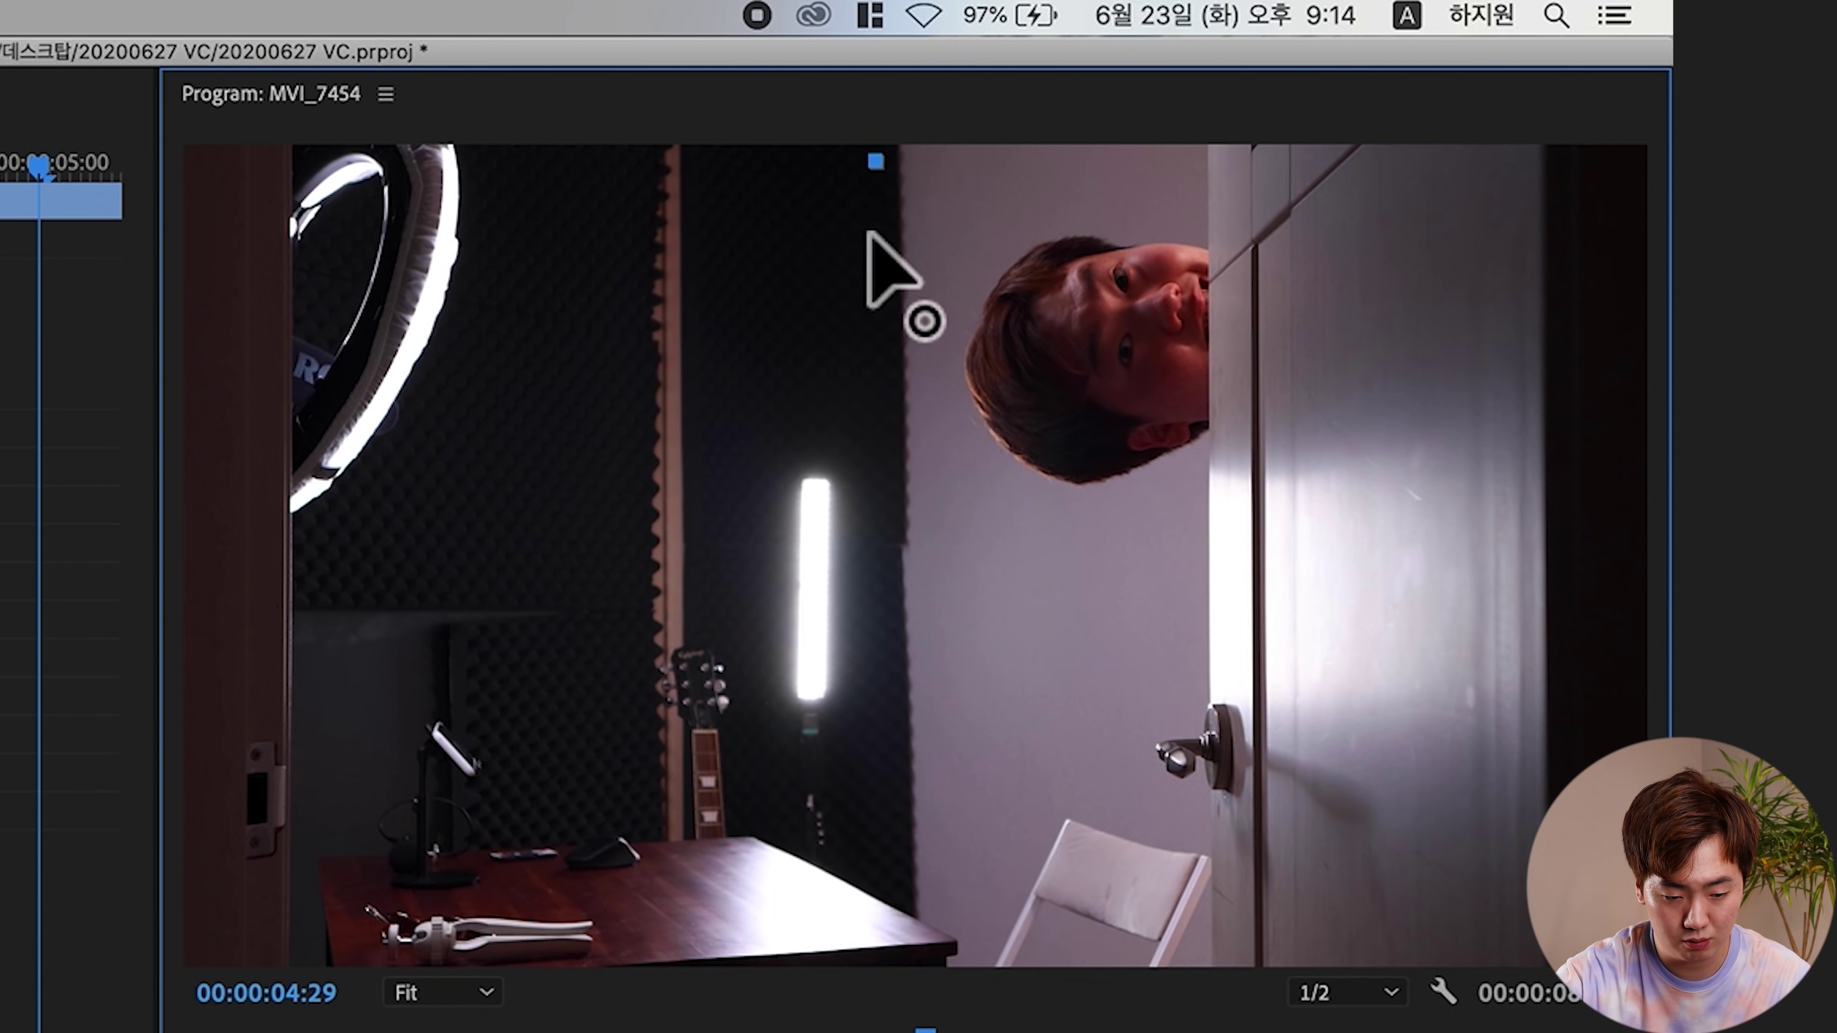
left_click(877, 401)
left_click(1210, 478)
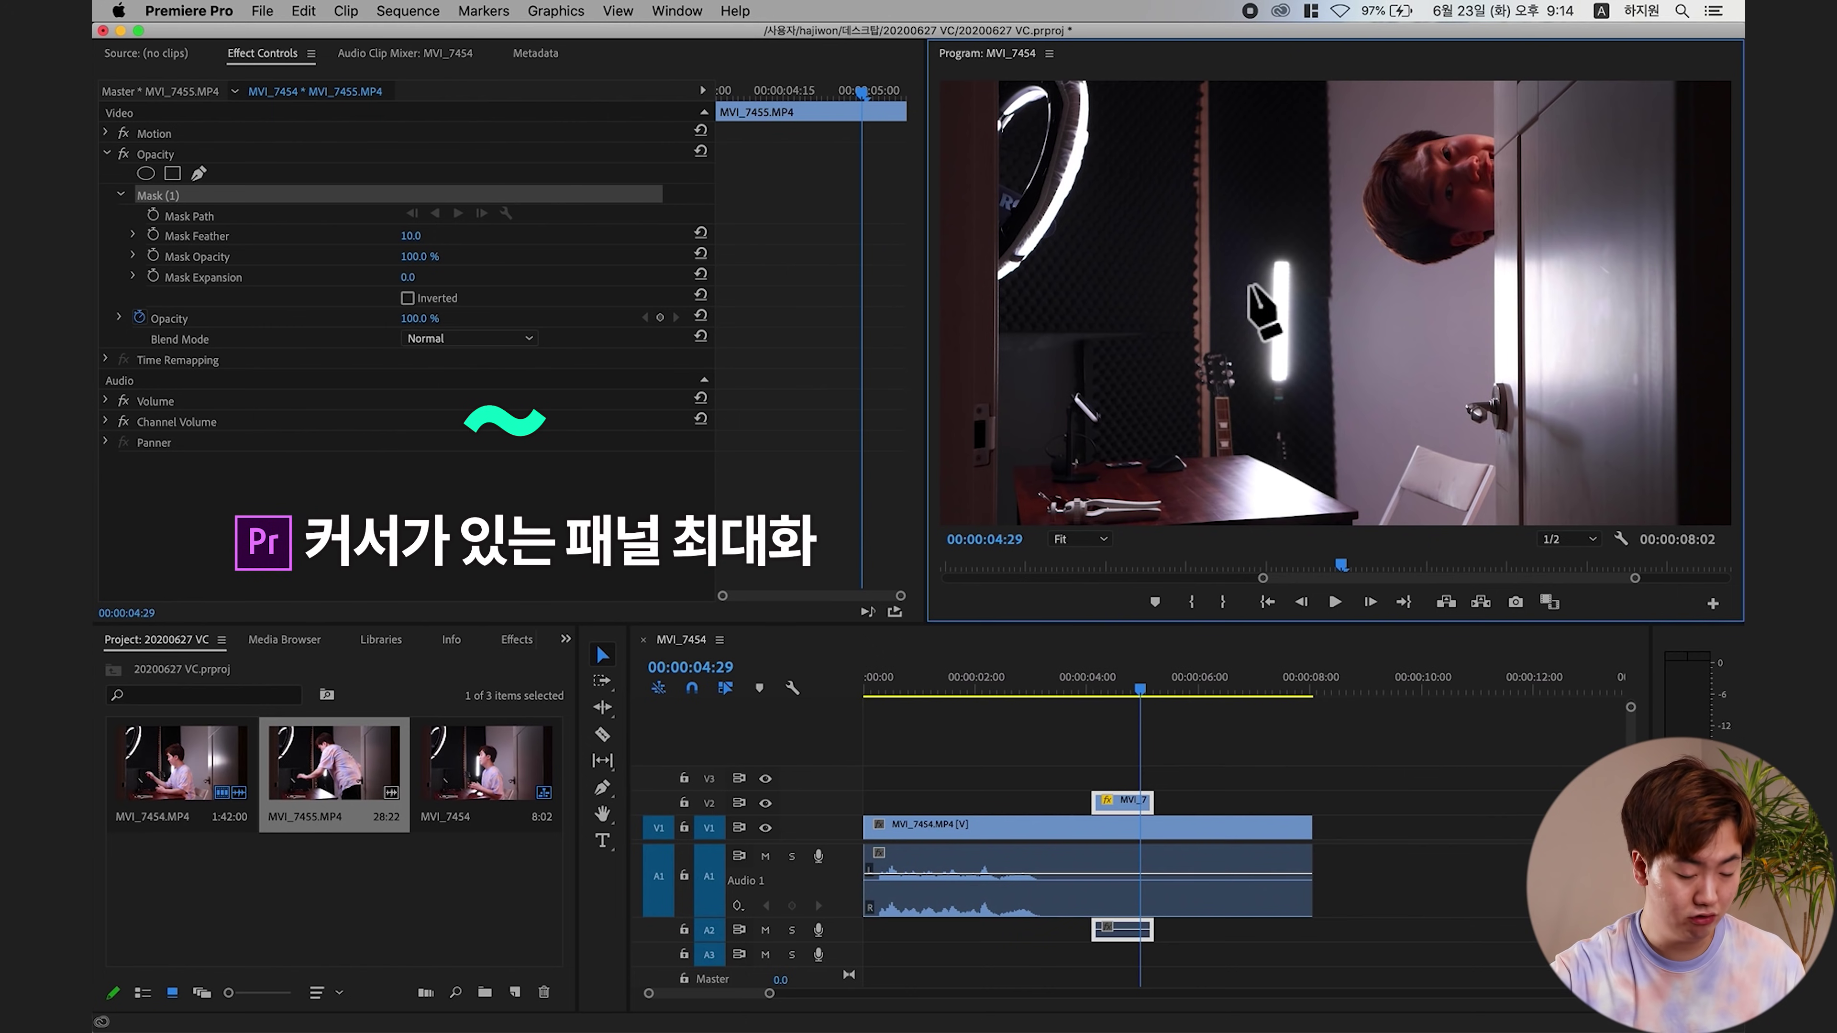
- Maximize the Program monitor and set its zoom level to 50%
key("grave")
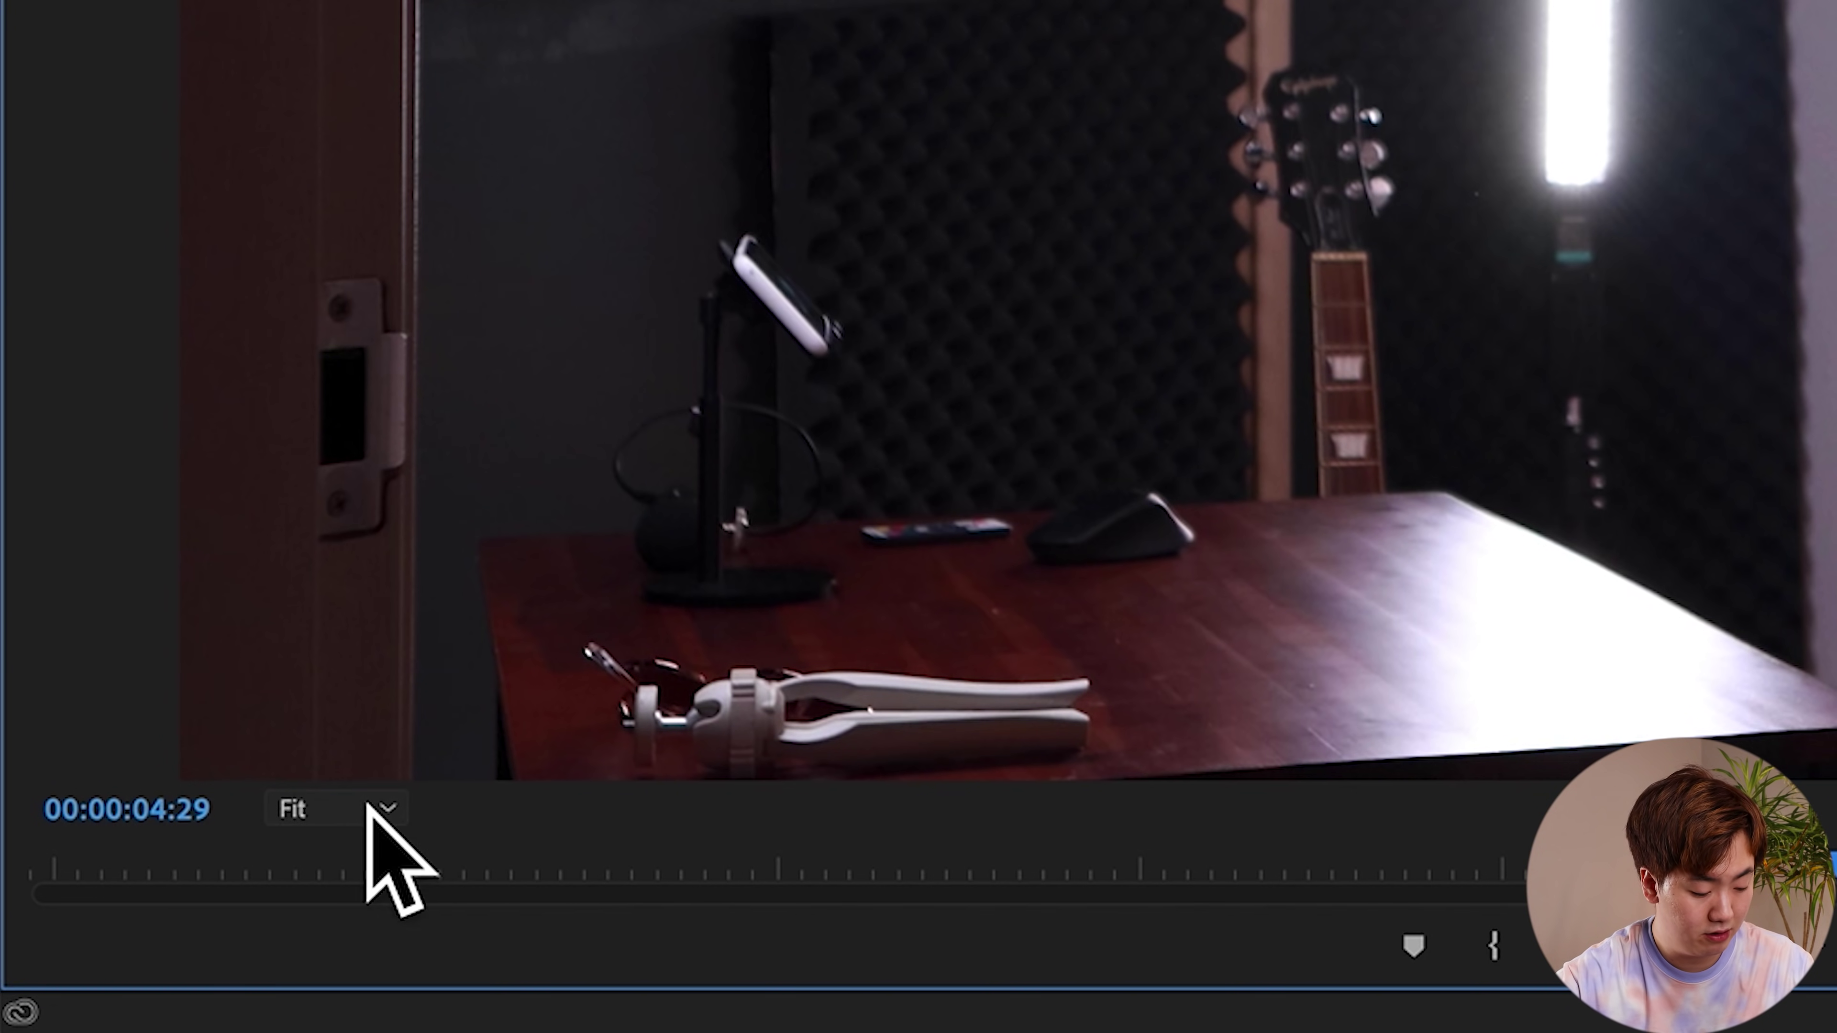
left_click(369, 810)
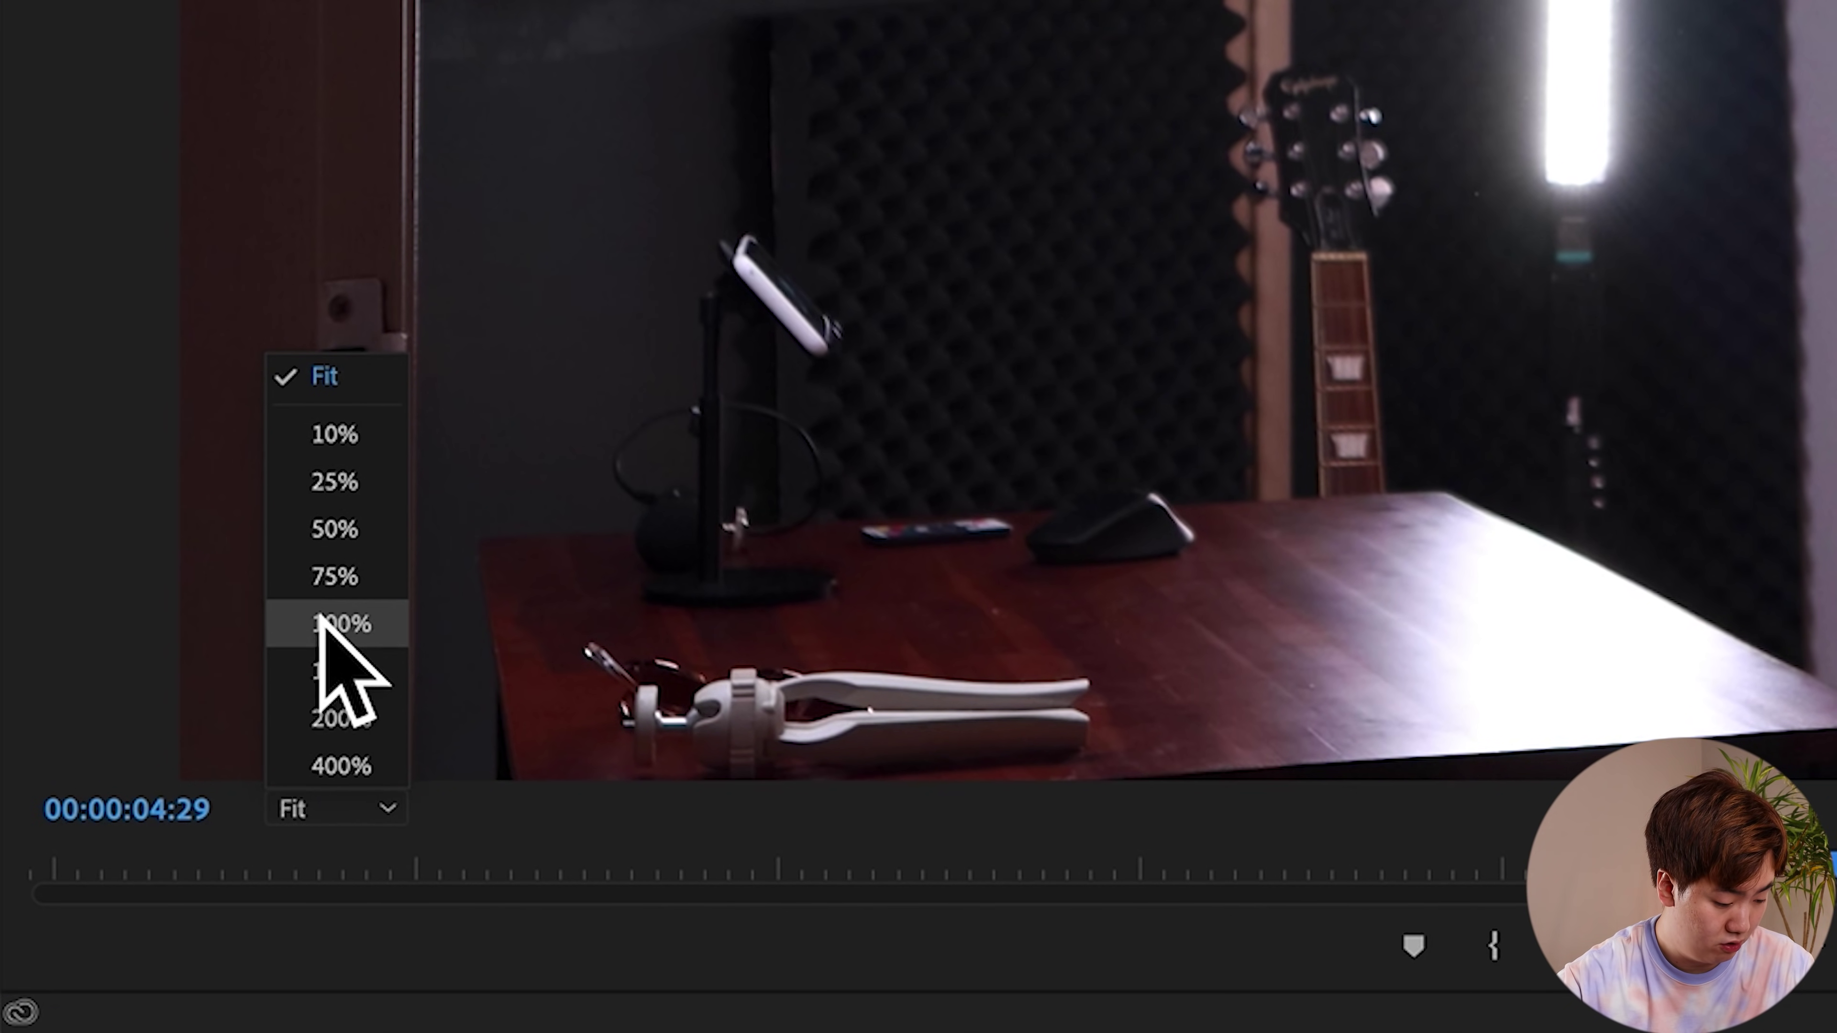
left_click(333, 578)
left_click(325, 812)
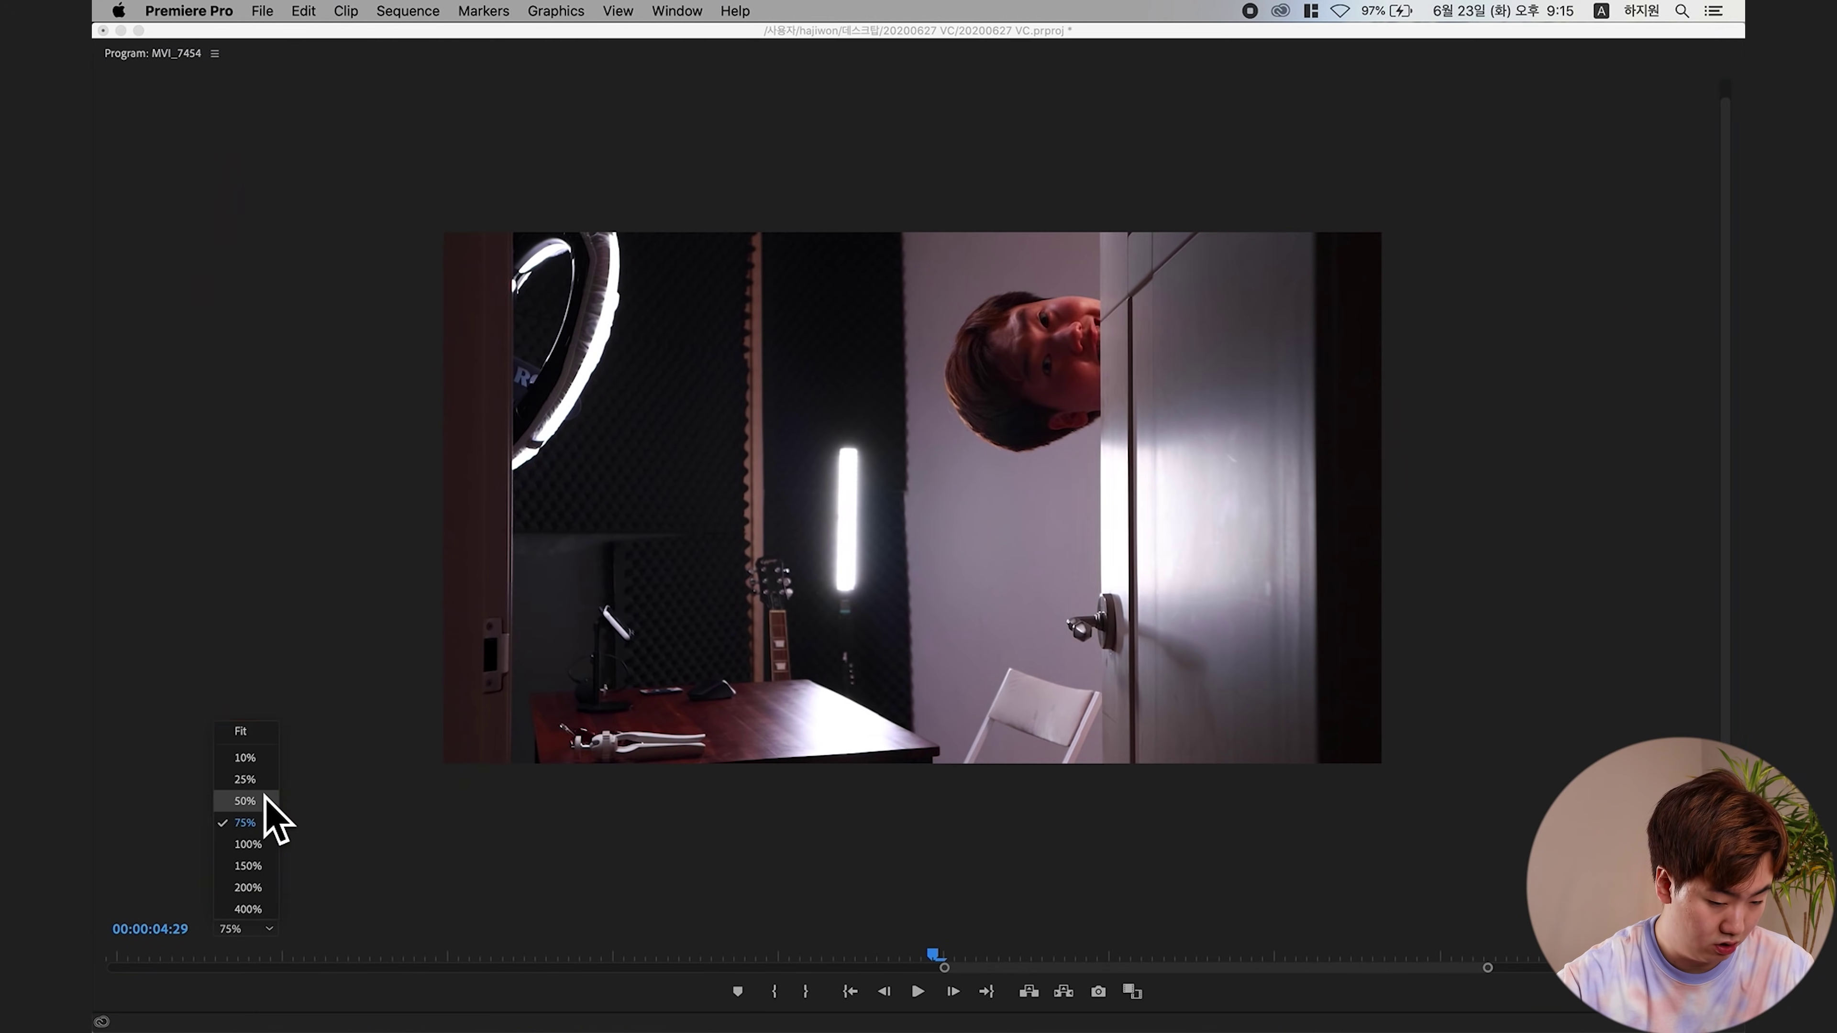
left_click(266, 800)
left_click(226, 926)
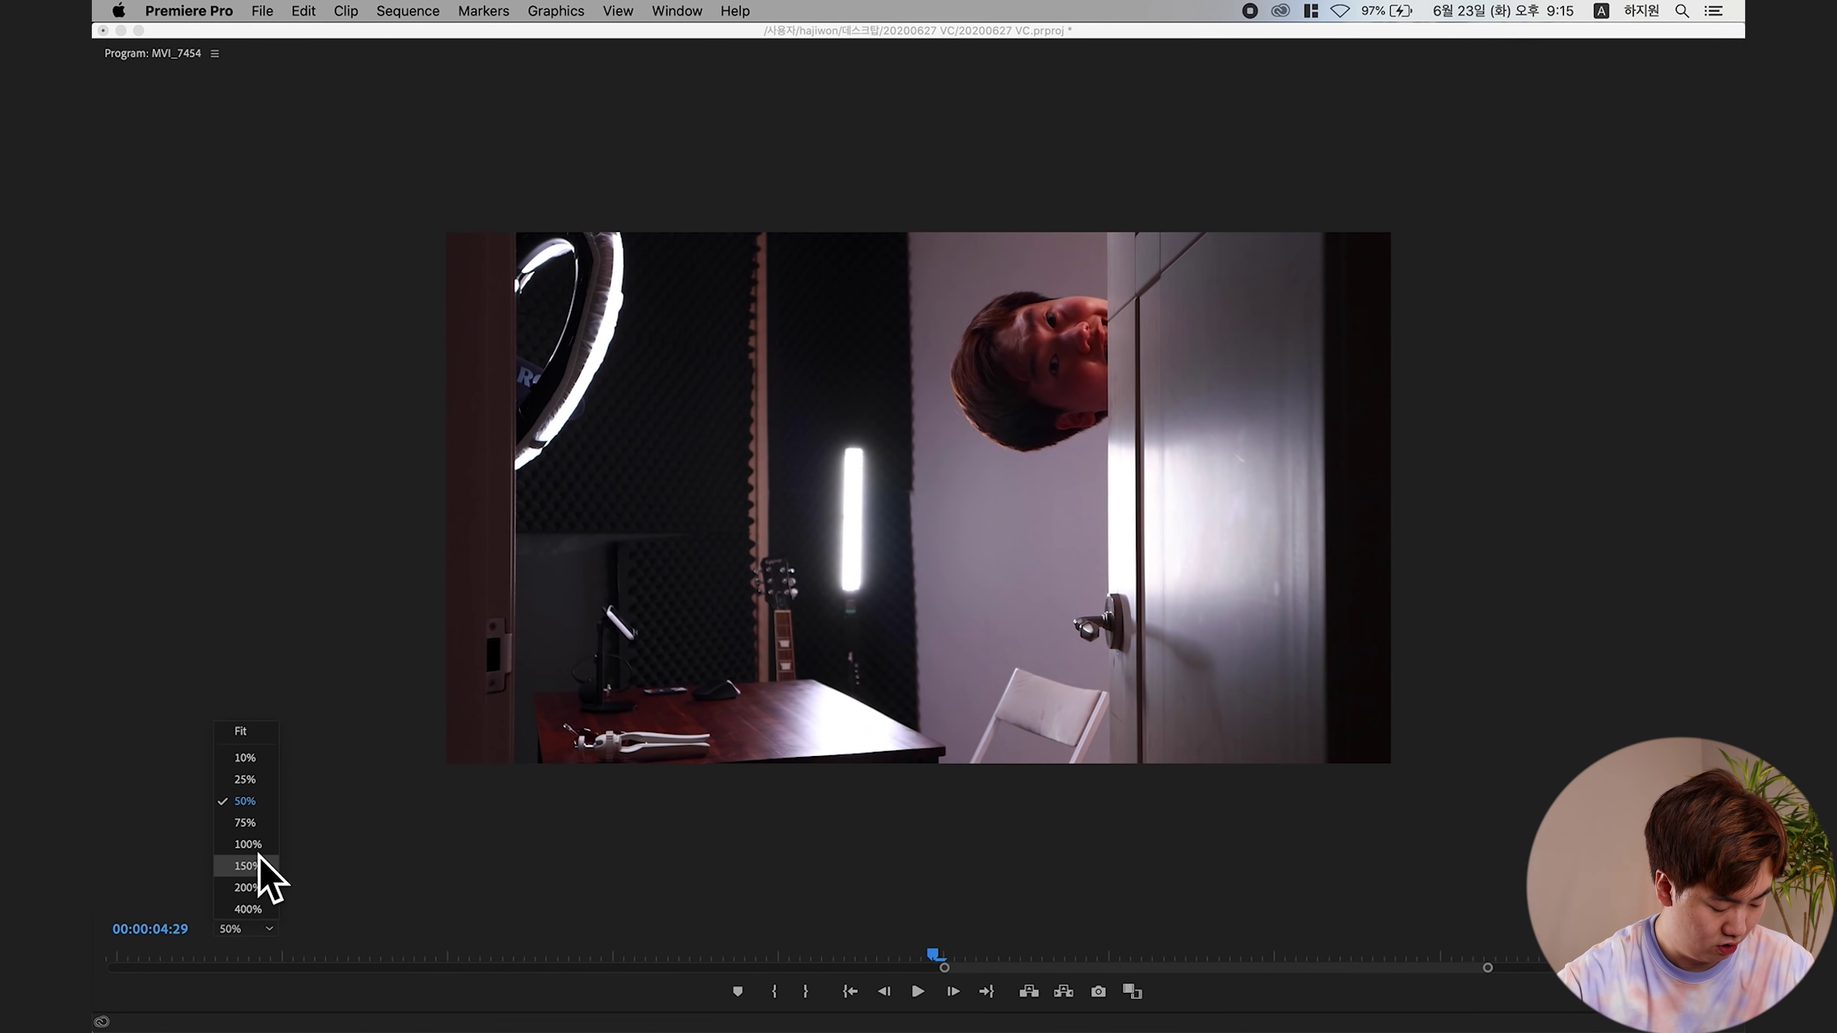
left_click(246, 801)
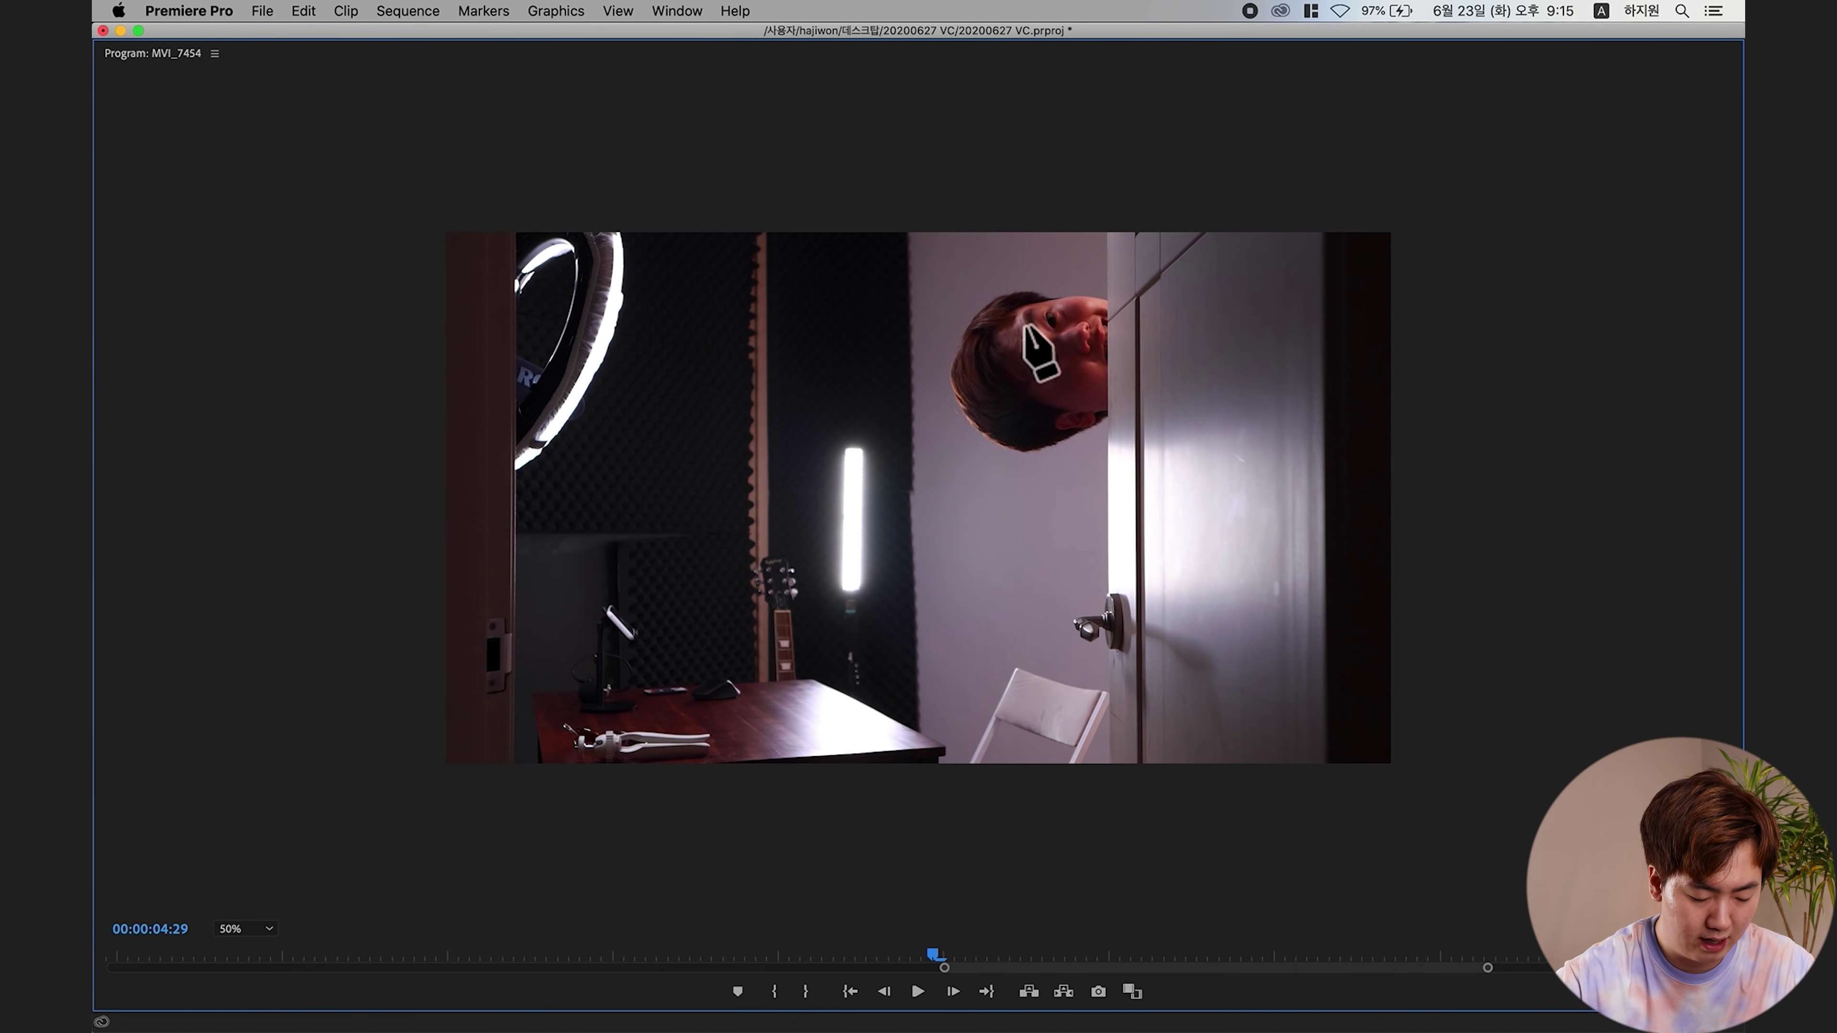
- Draw a closed mask path around the face, with wide points across the door and above the frame
left_click(970, 168)
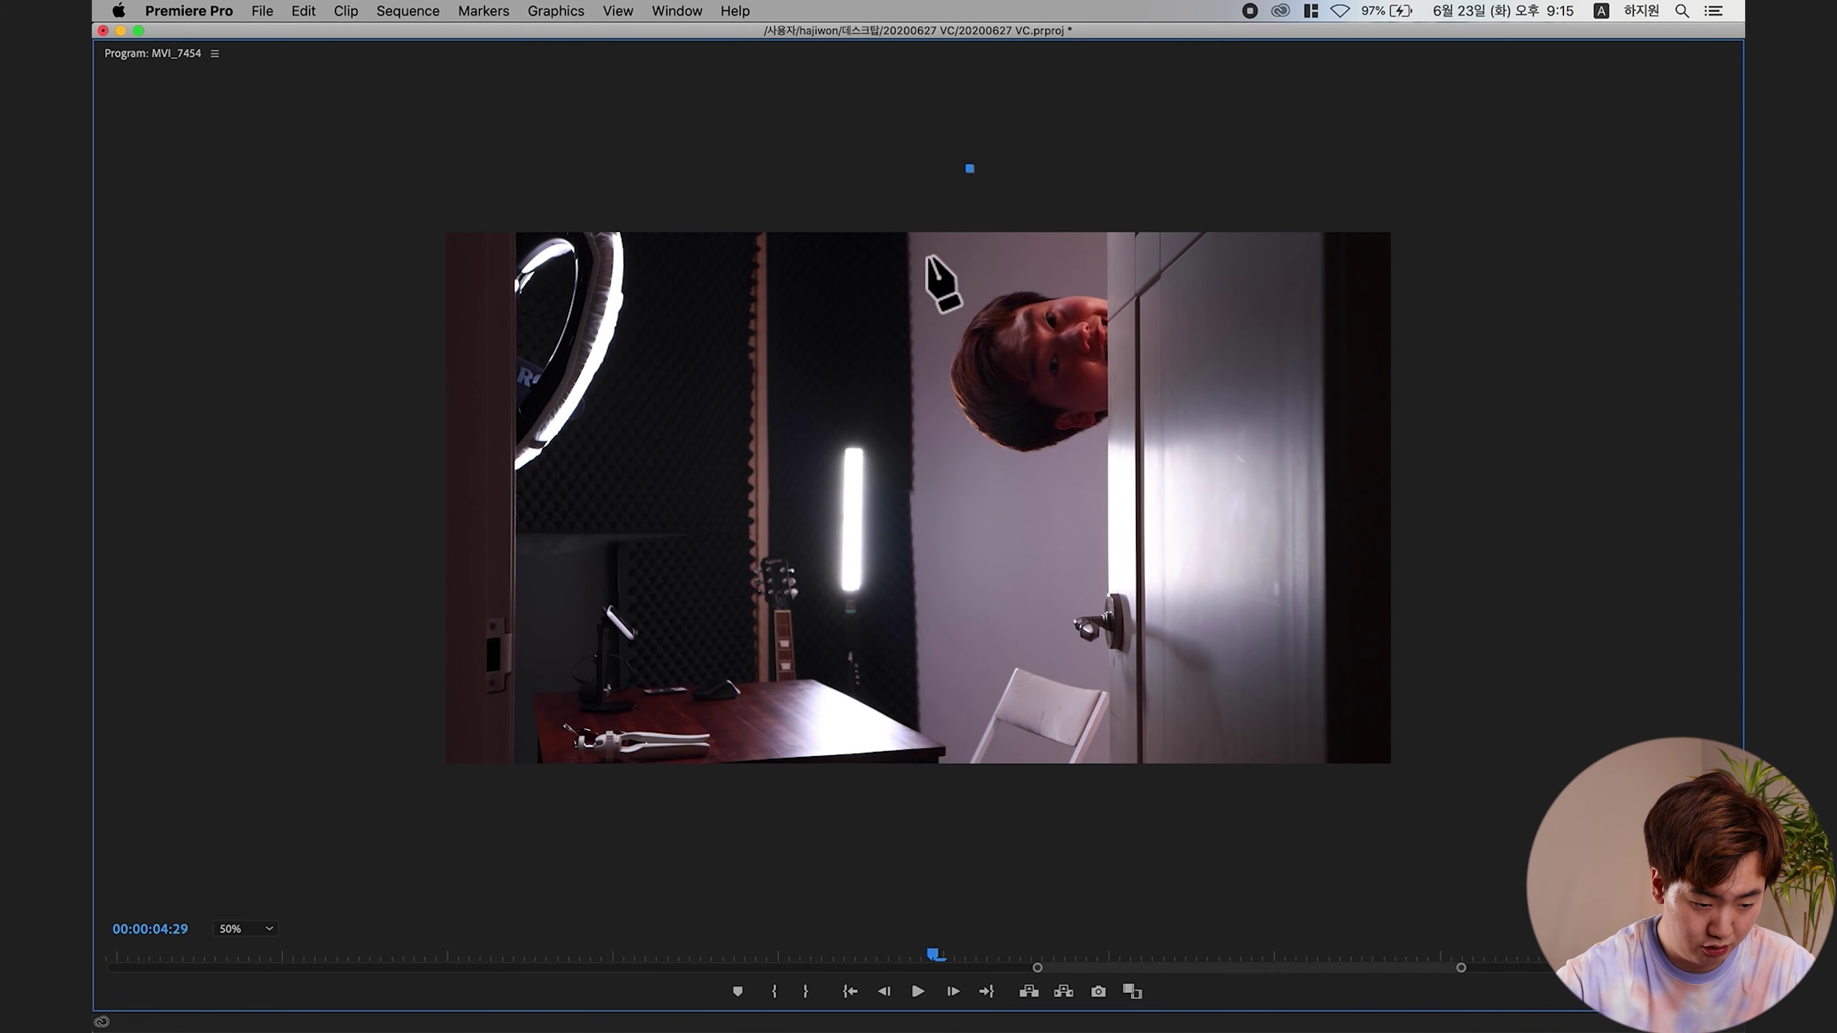
left_click(935, 320)
left_click(943, 422)
left_click(992, 459)
left_click(1033, 469)
left_click(1098, 456)
left_click(1141, 425)
left_click_drag(1088, 448, 1096, 454)
left_click(1208, 432)
left_click(1308, 358)
left_click(1262, 251)
left_click_drag(1262, 251, 1276, 249)
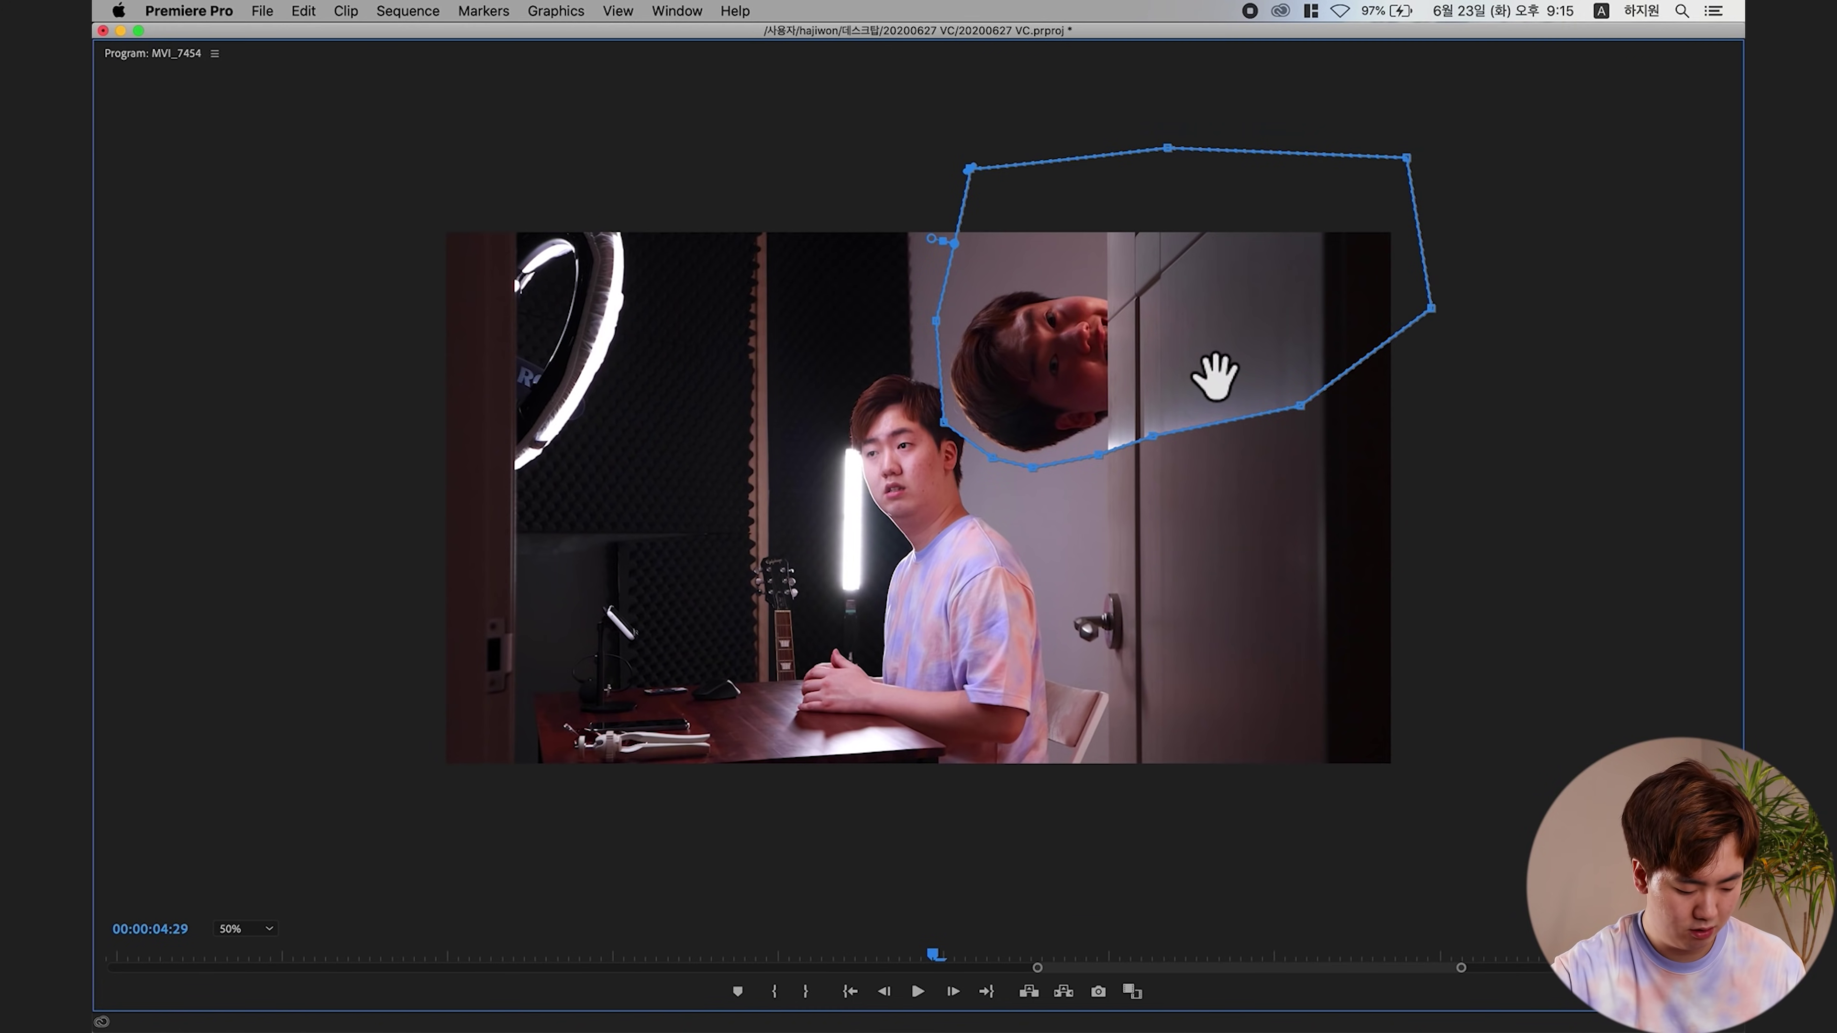
key("grave")
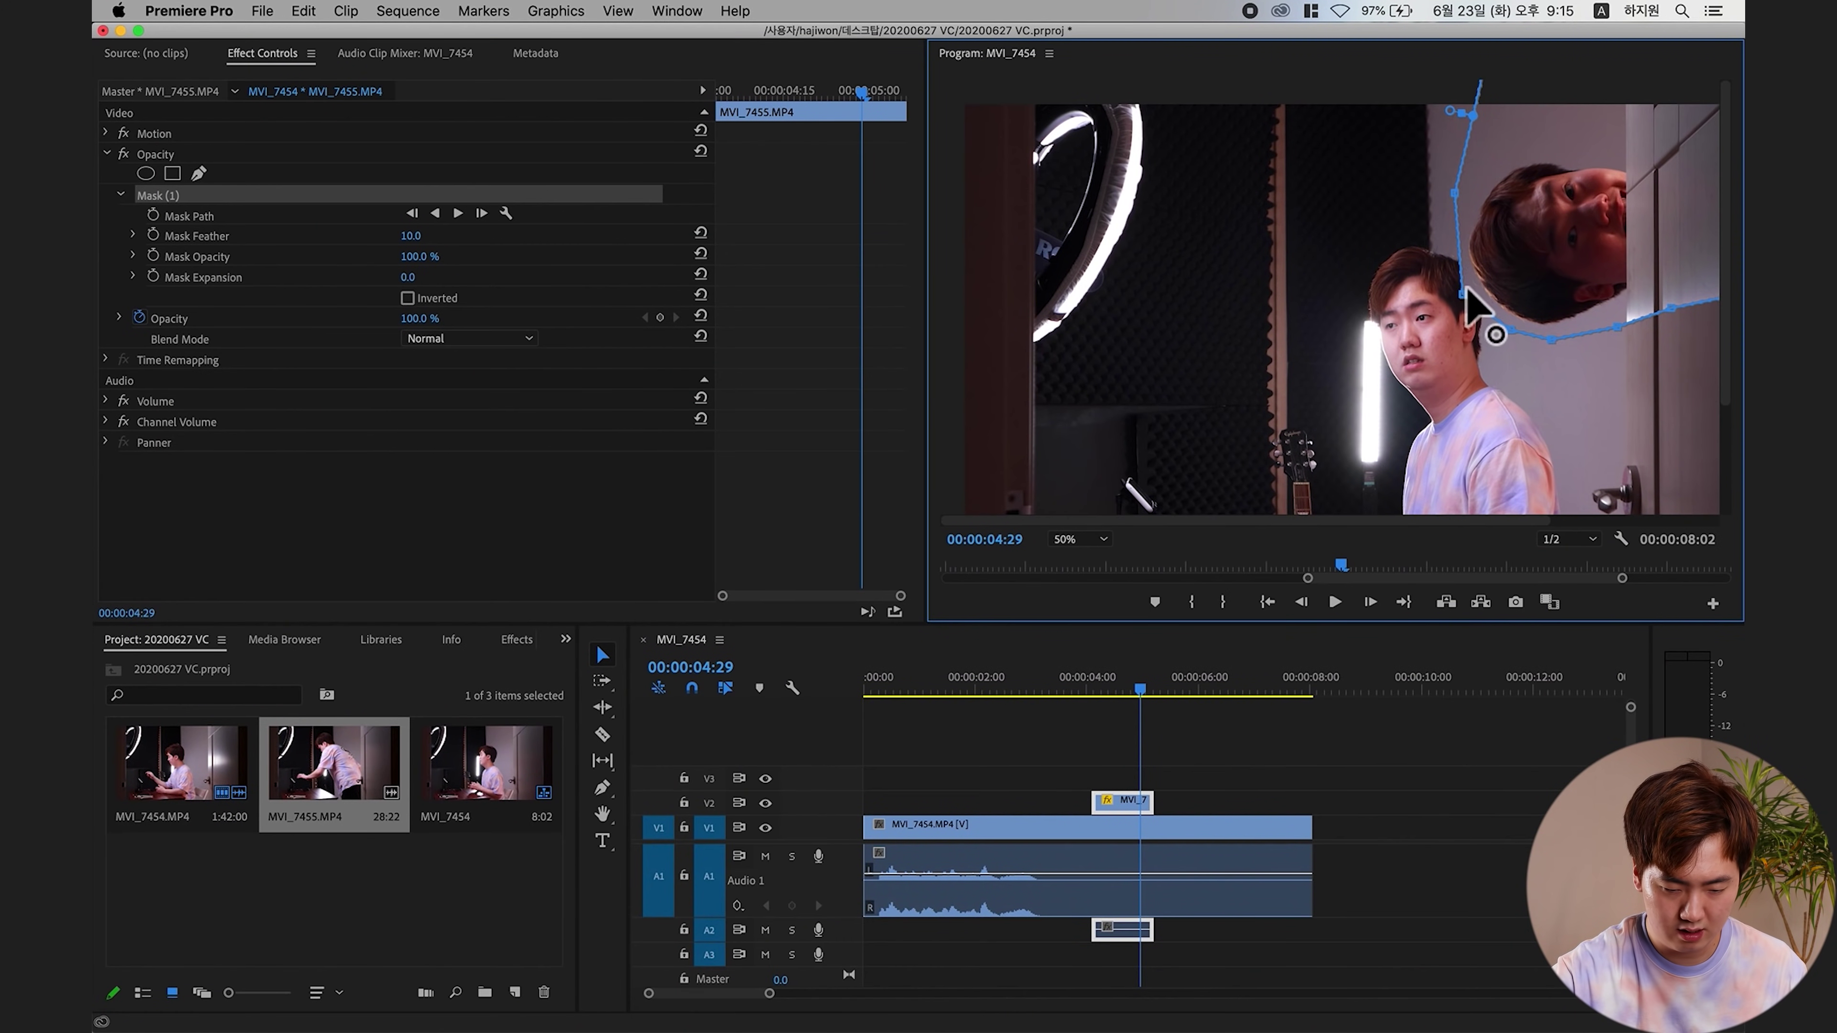
key("grave")
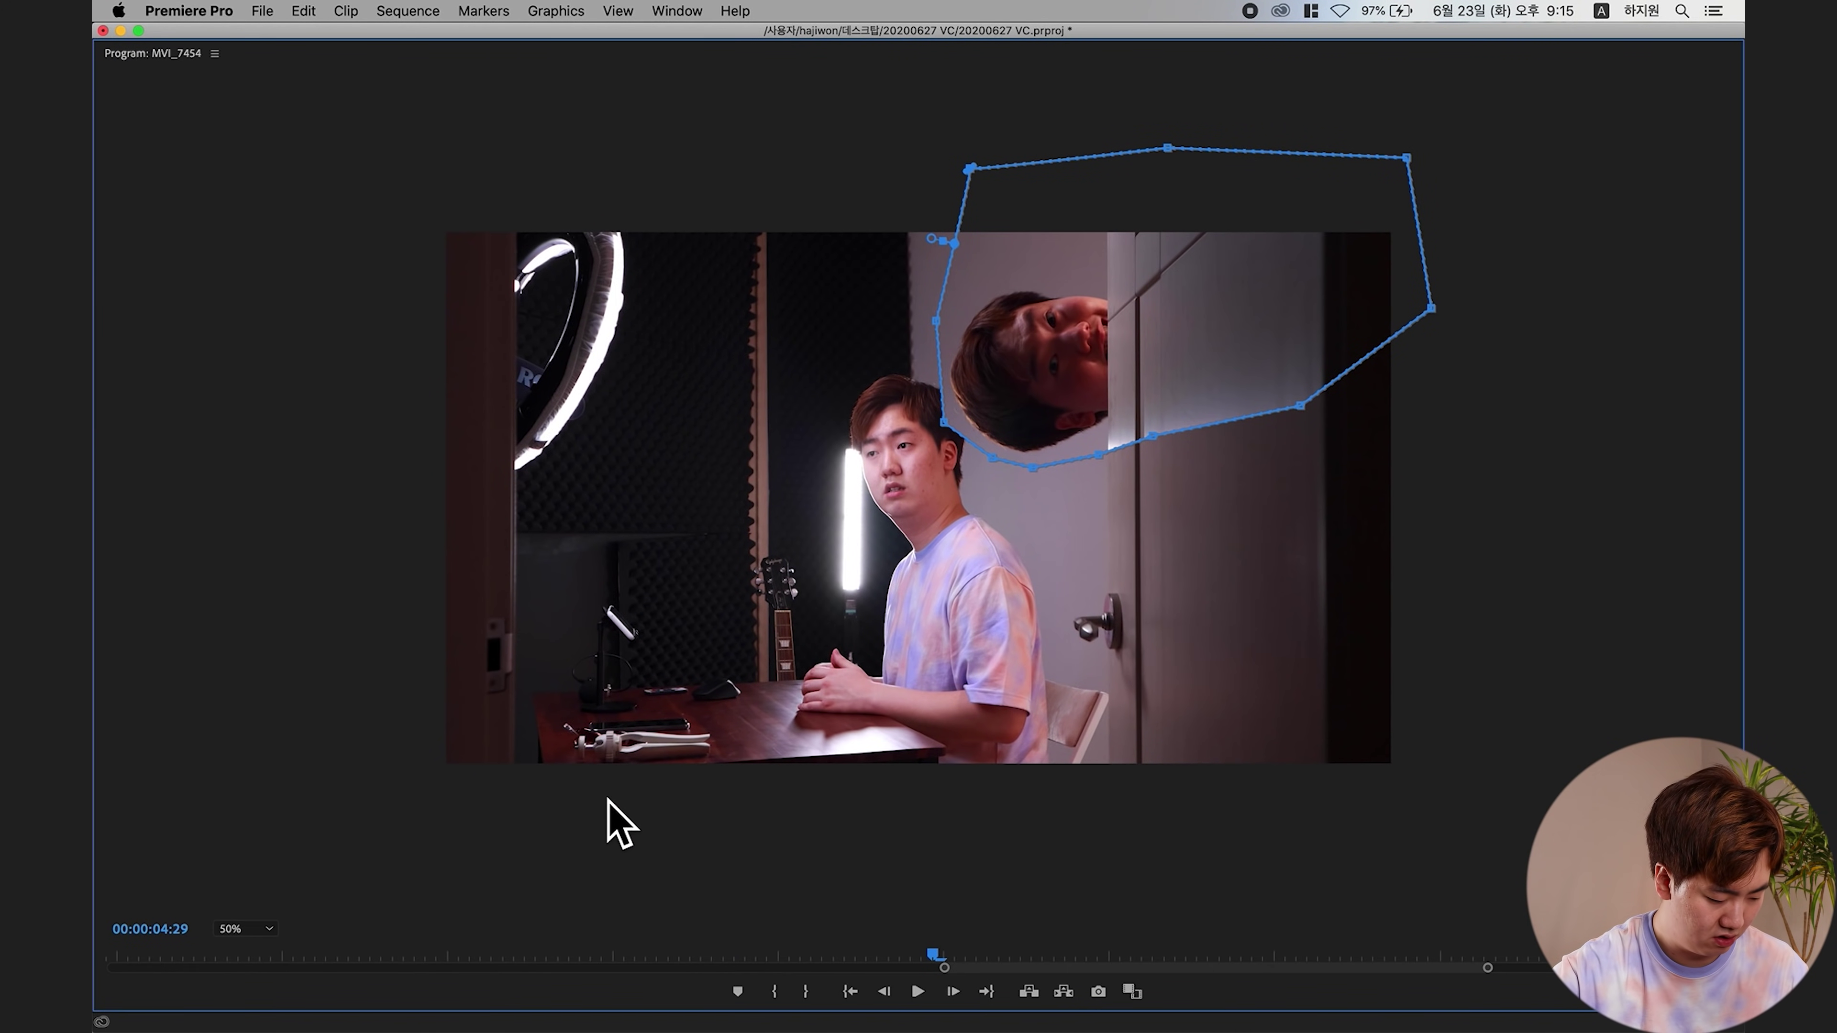
key("grave")
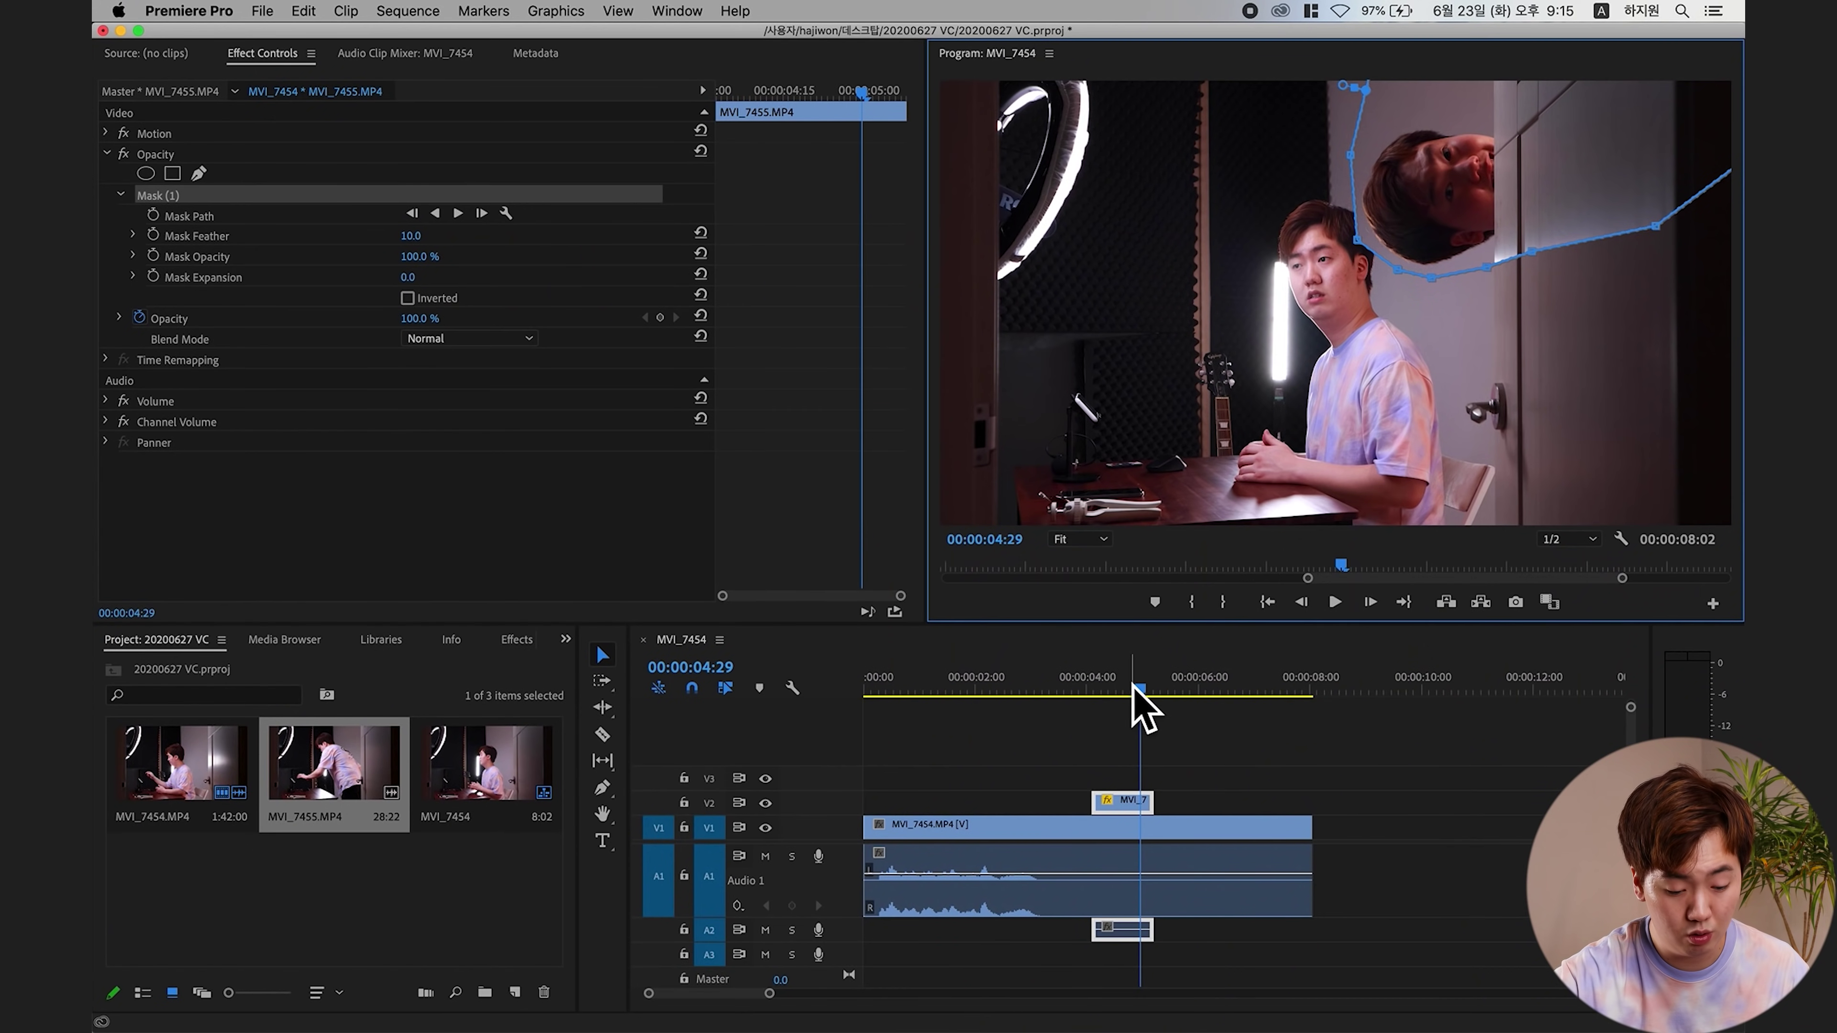
- Scrub across the MVI_7455 clip to 00:00:04:26 and inspect the mask around the face and door edge
left_click(1072, 686)
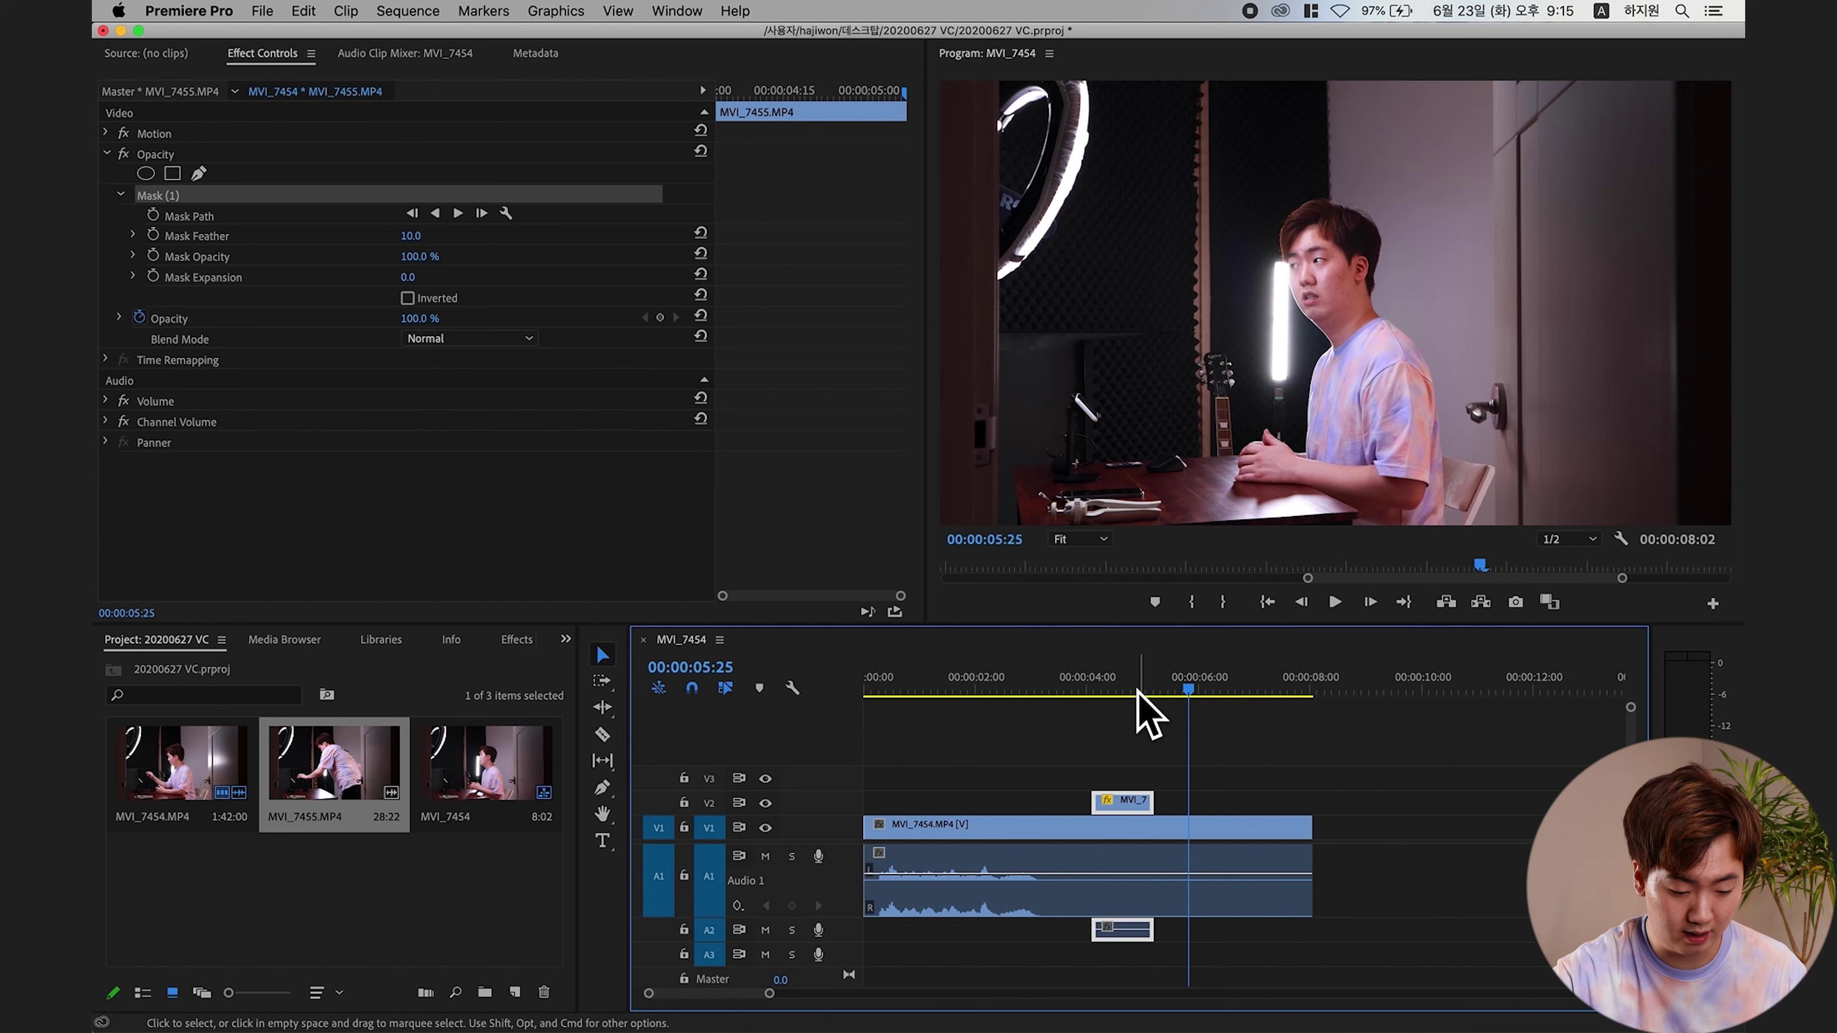
left_click(1107, 690)
mouse_move(1110, 691)
left_mouse_down()
mouse_move(1137, 695)
mouse_move(1113, 695)
left_mouse_up()
left_click(1135, 693)
key("grave")
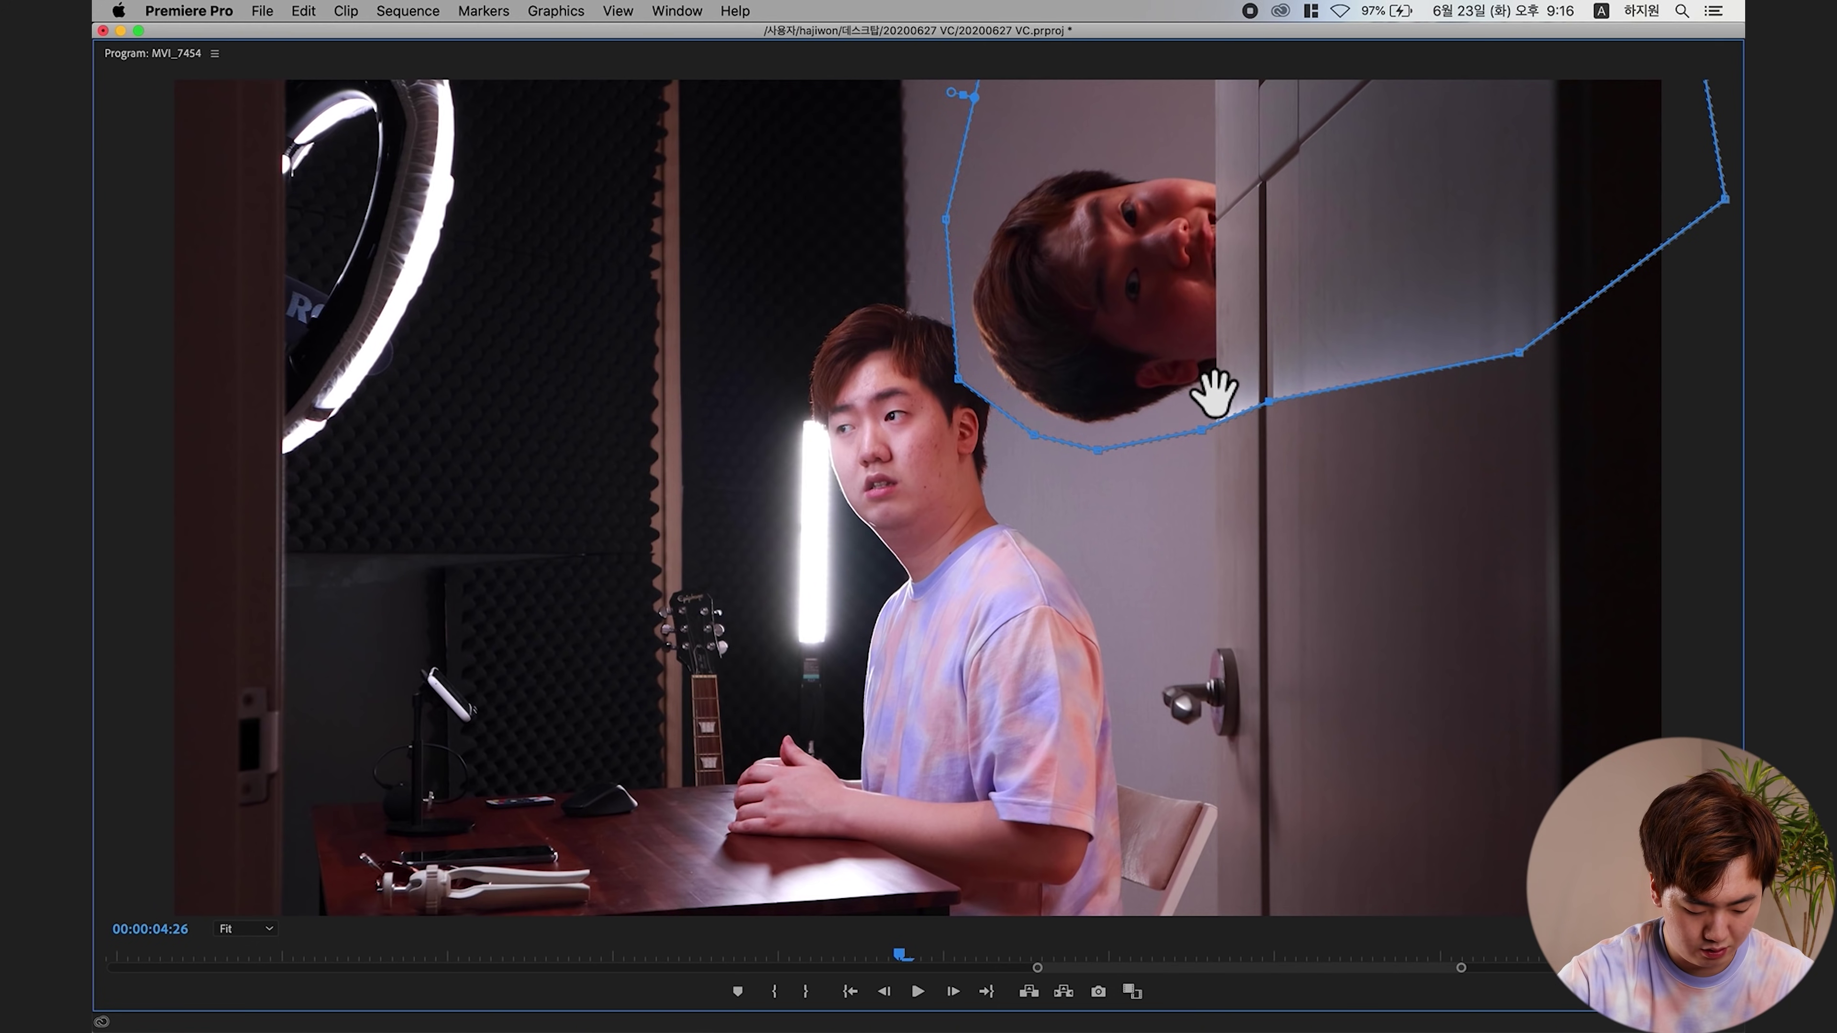
key("grave")
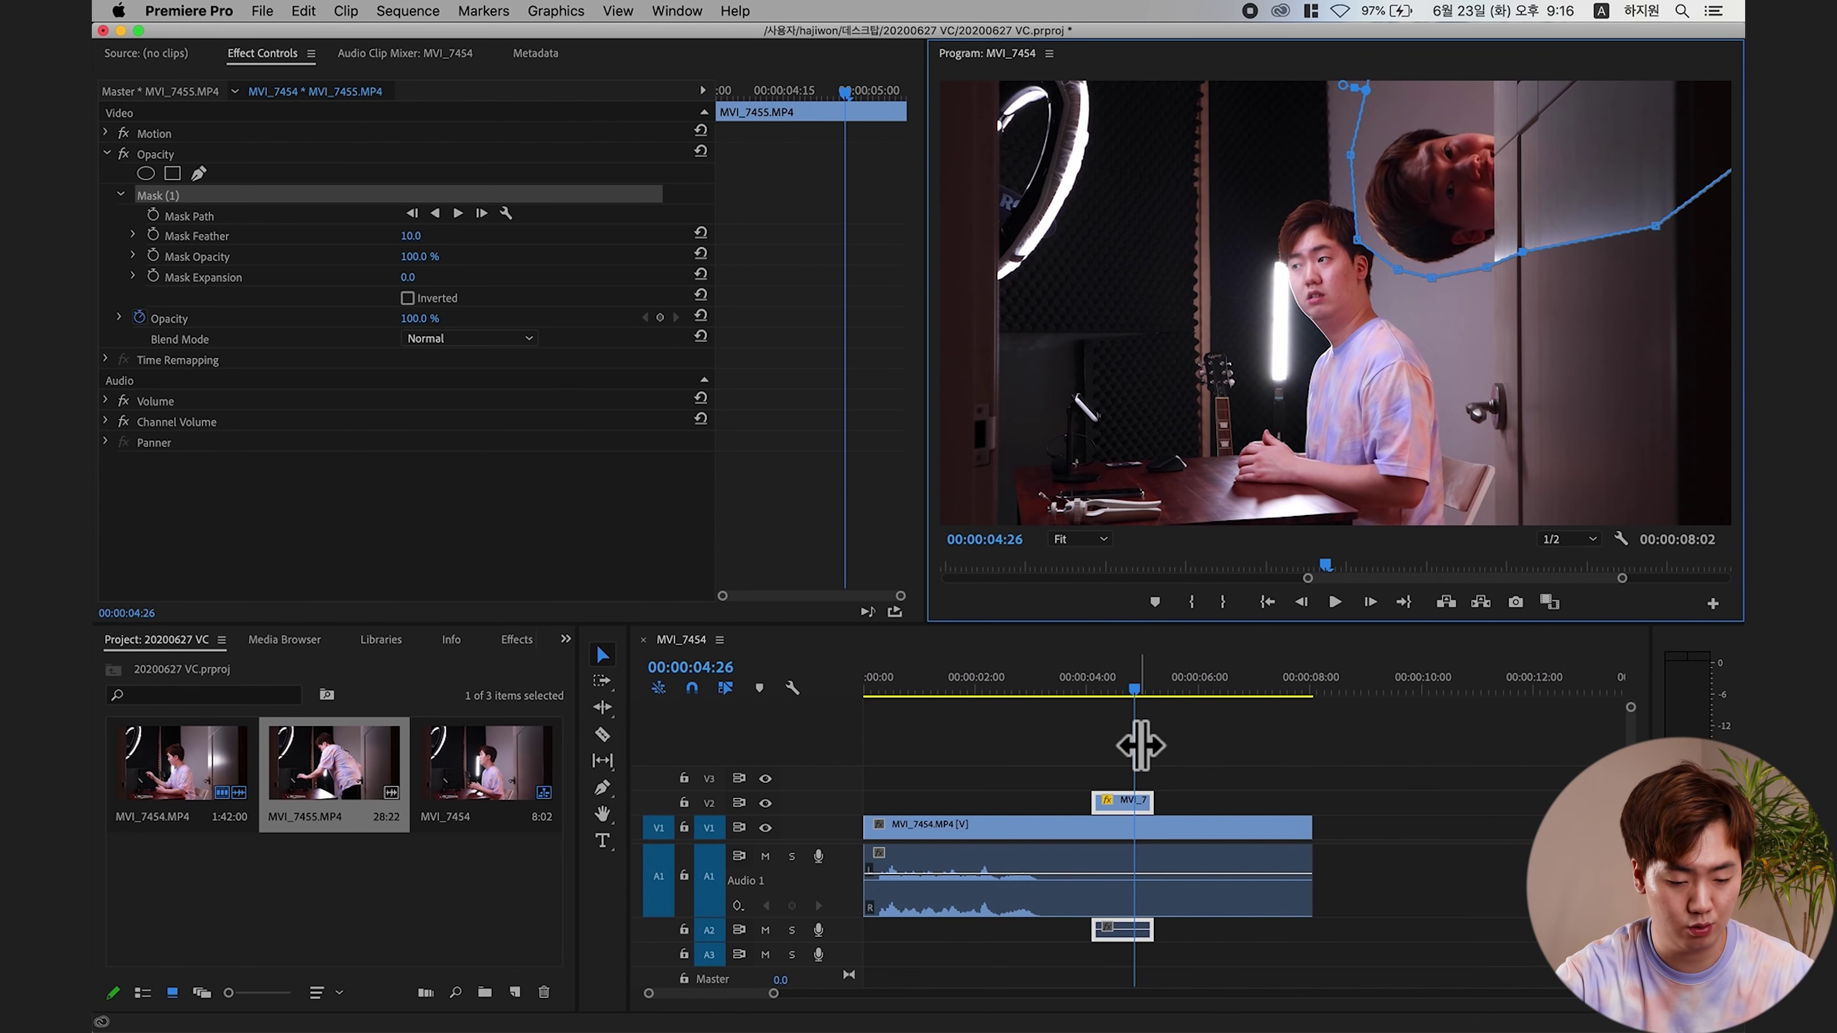
- Delete Mask (1) from the MVI_7455 clip's opacity and set the Program monitor zoom to 50%
left_click(213, 198)
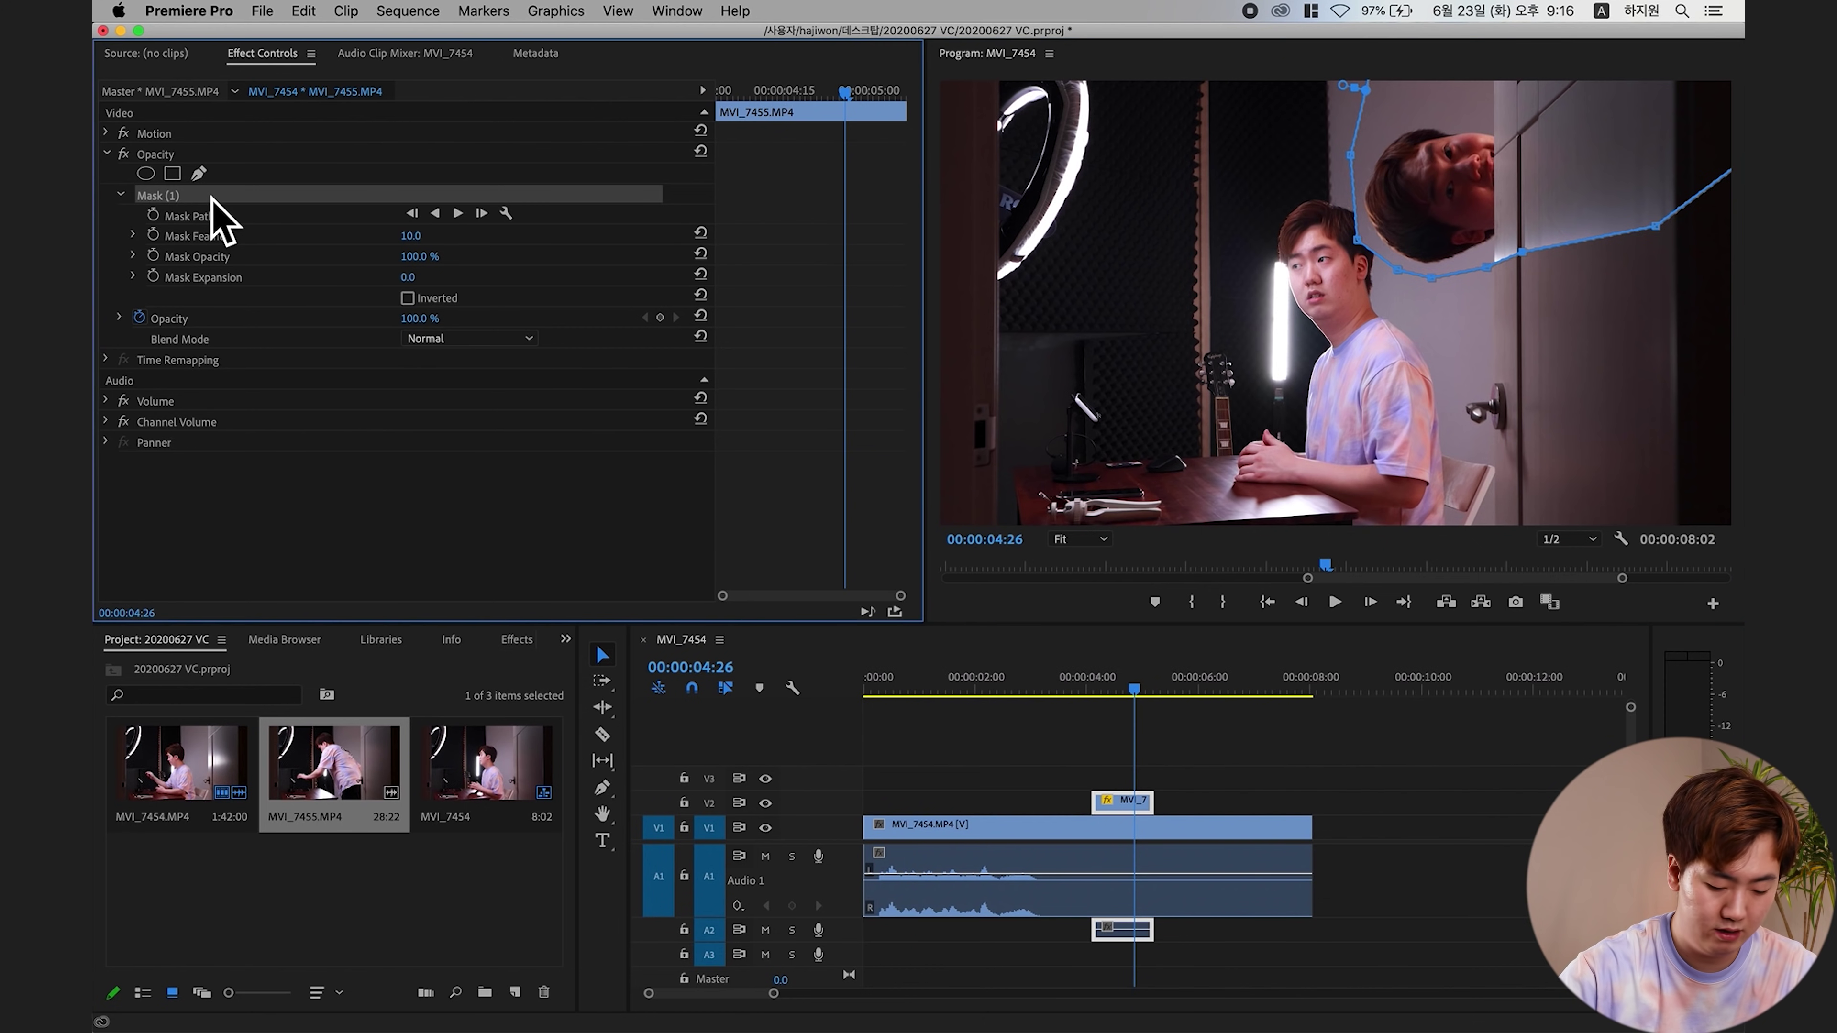
key("Delete")
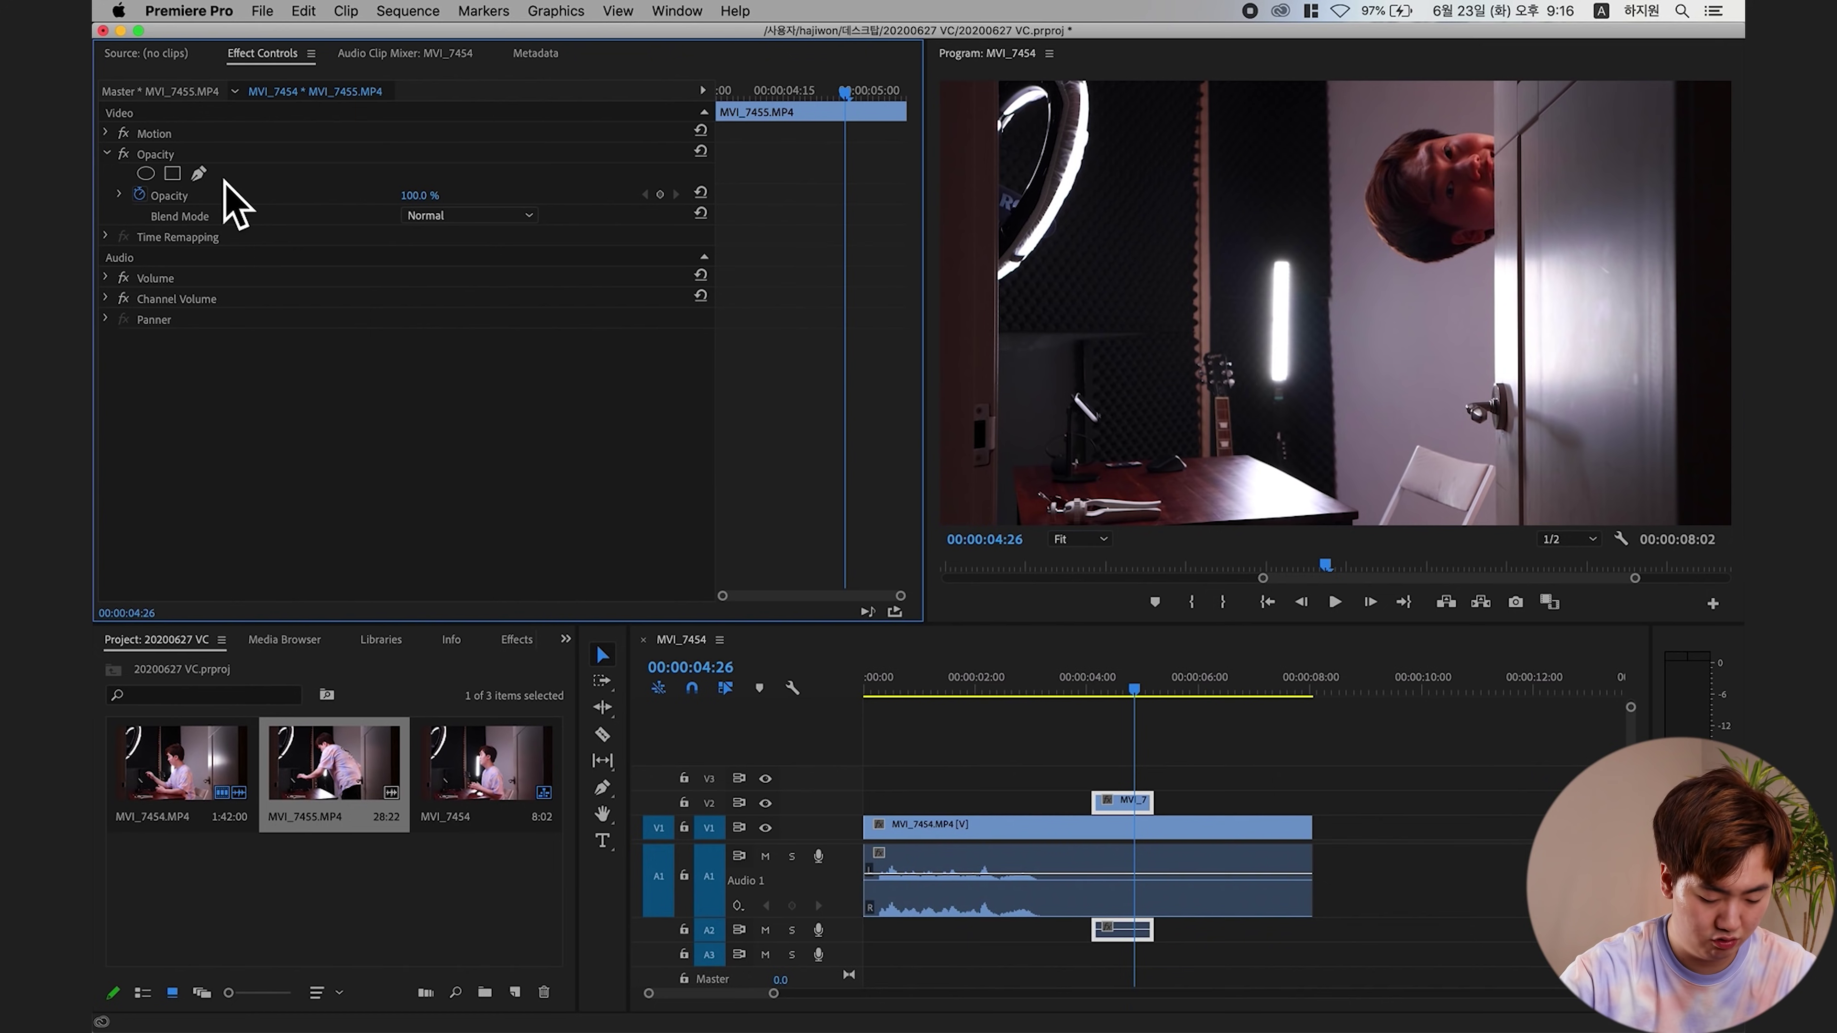
key("grave")
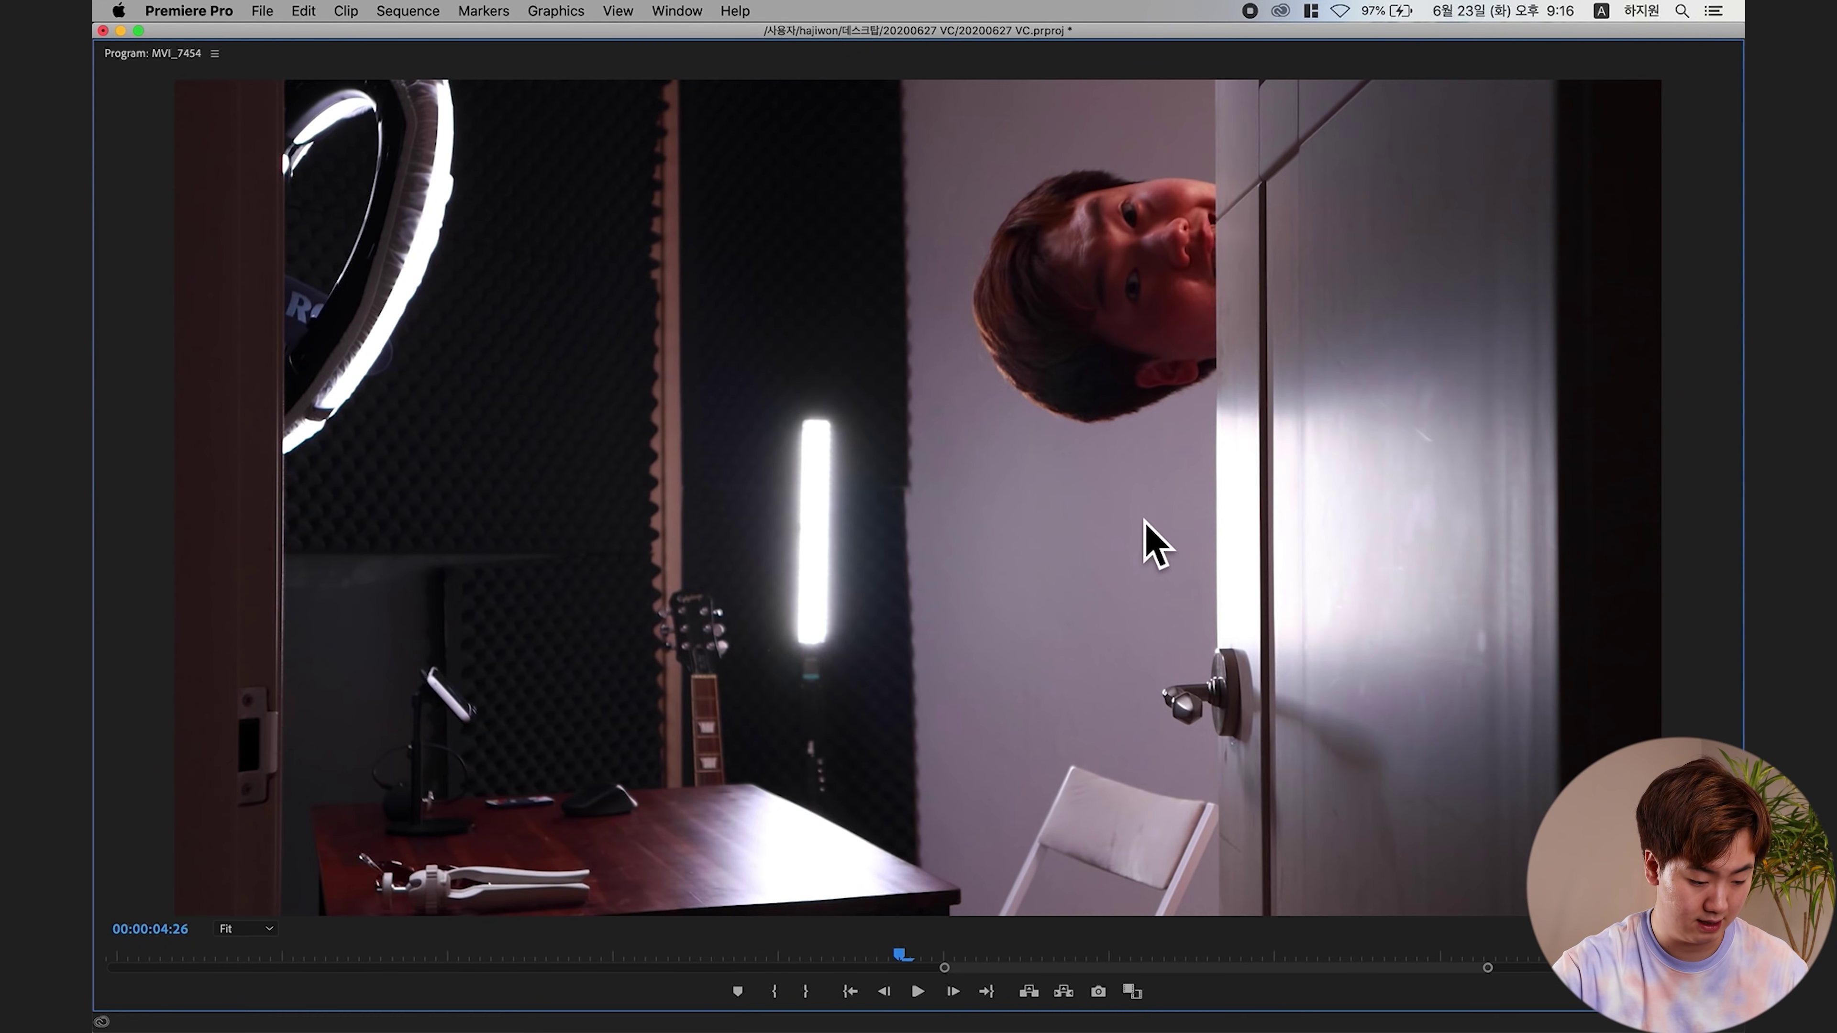
key("grave")
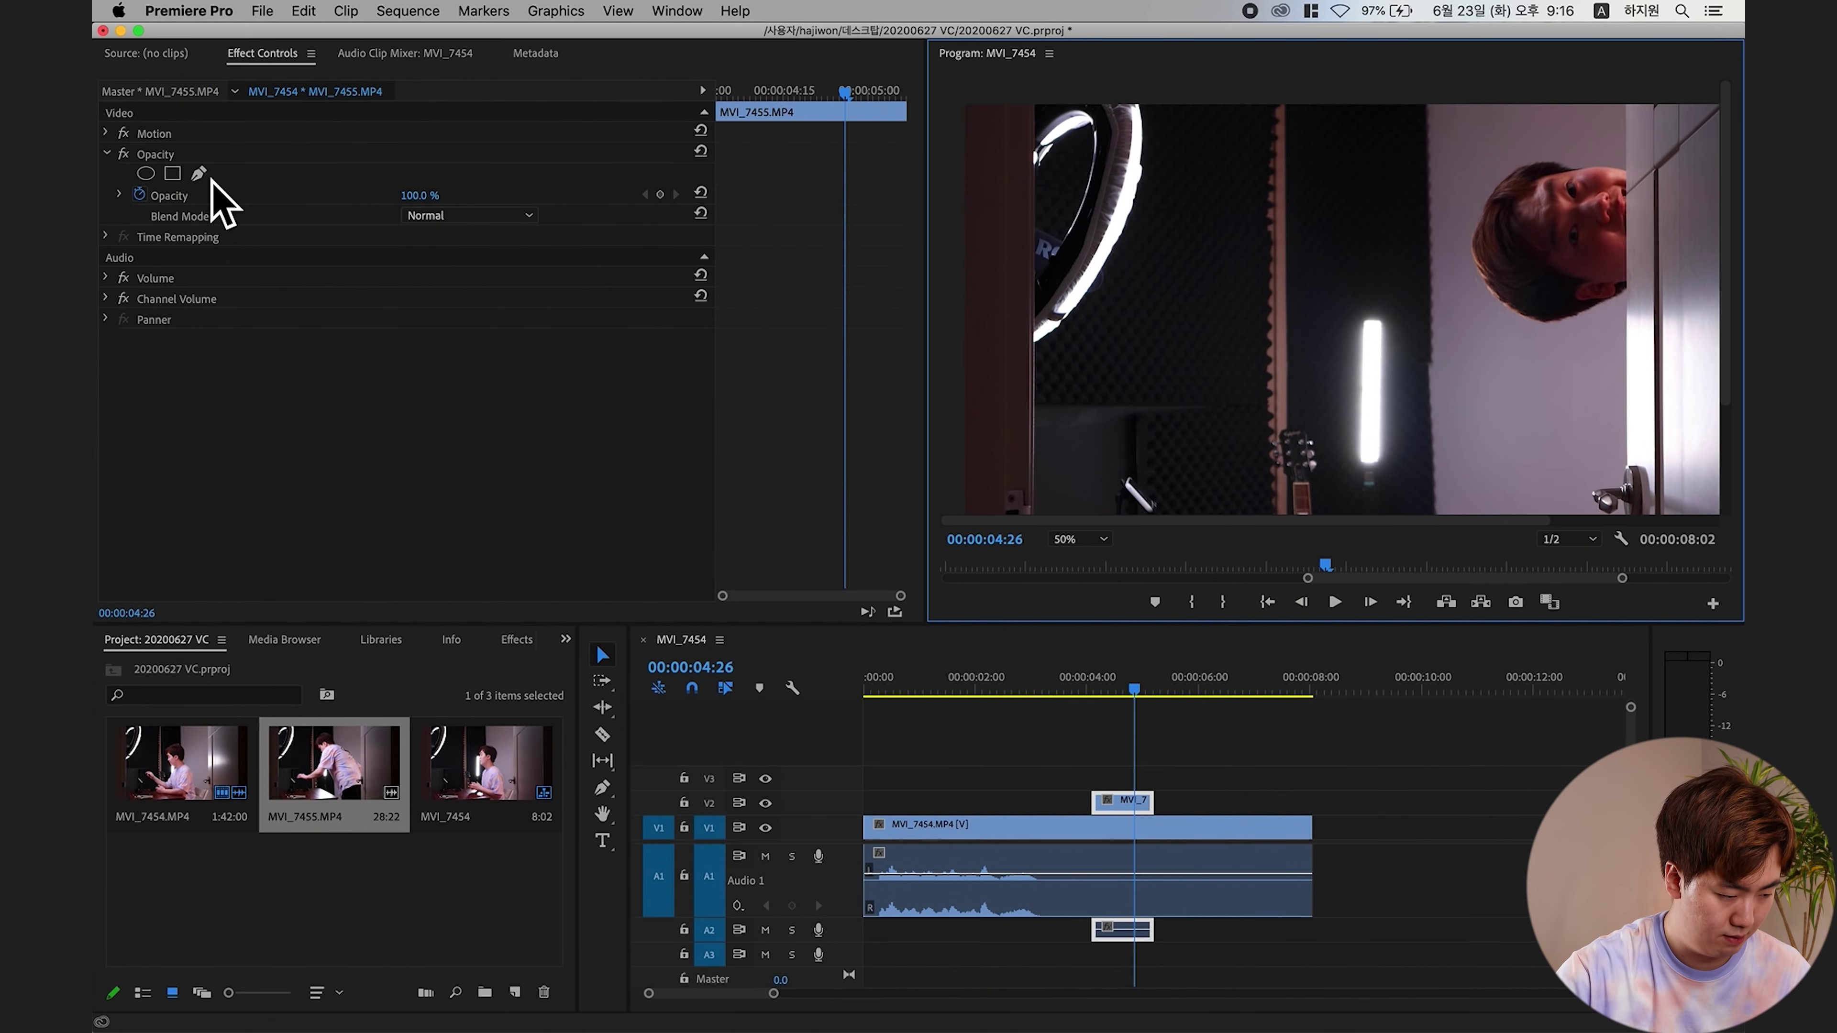
- Start a free-draw pen opacity mask on the MVI_7455 clip, placing points from above the frame around the face's hair
left_click(198, 173)
key("grave")
left_click(965, 221)
left_click(935, 355)
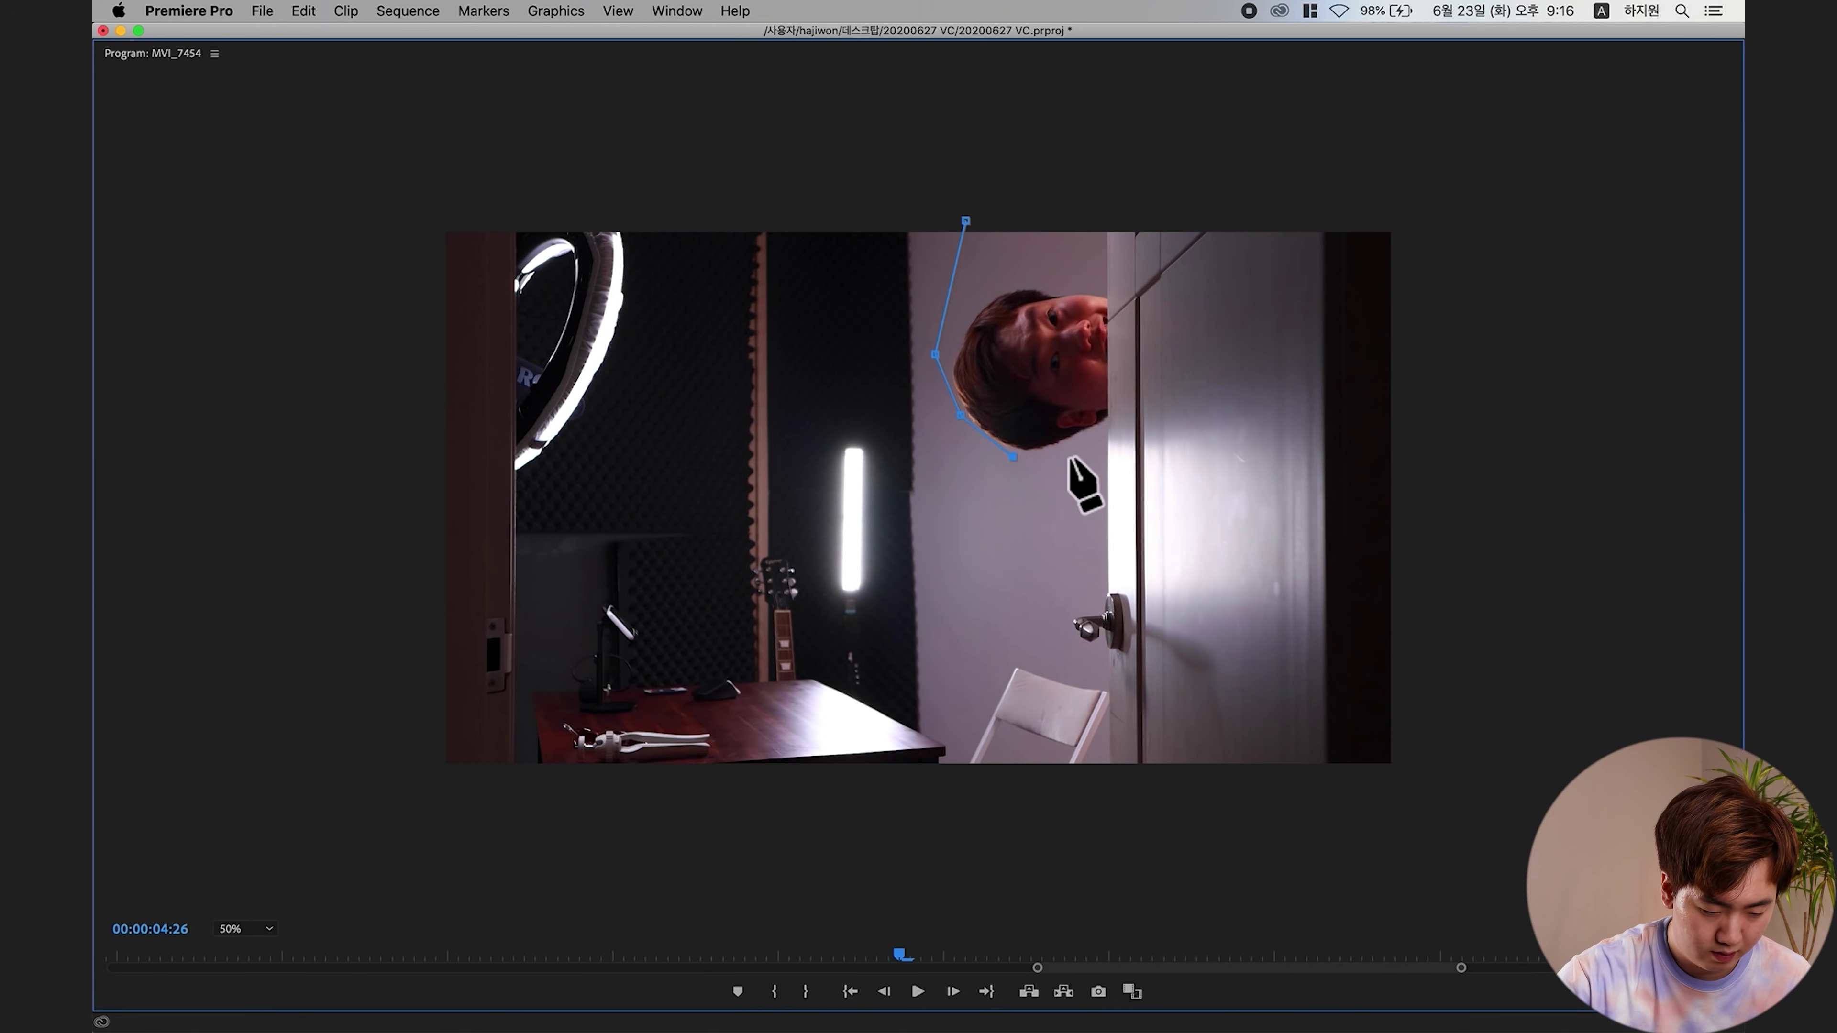
left_click(245, 929)
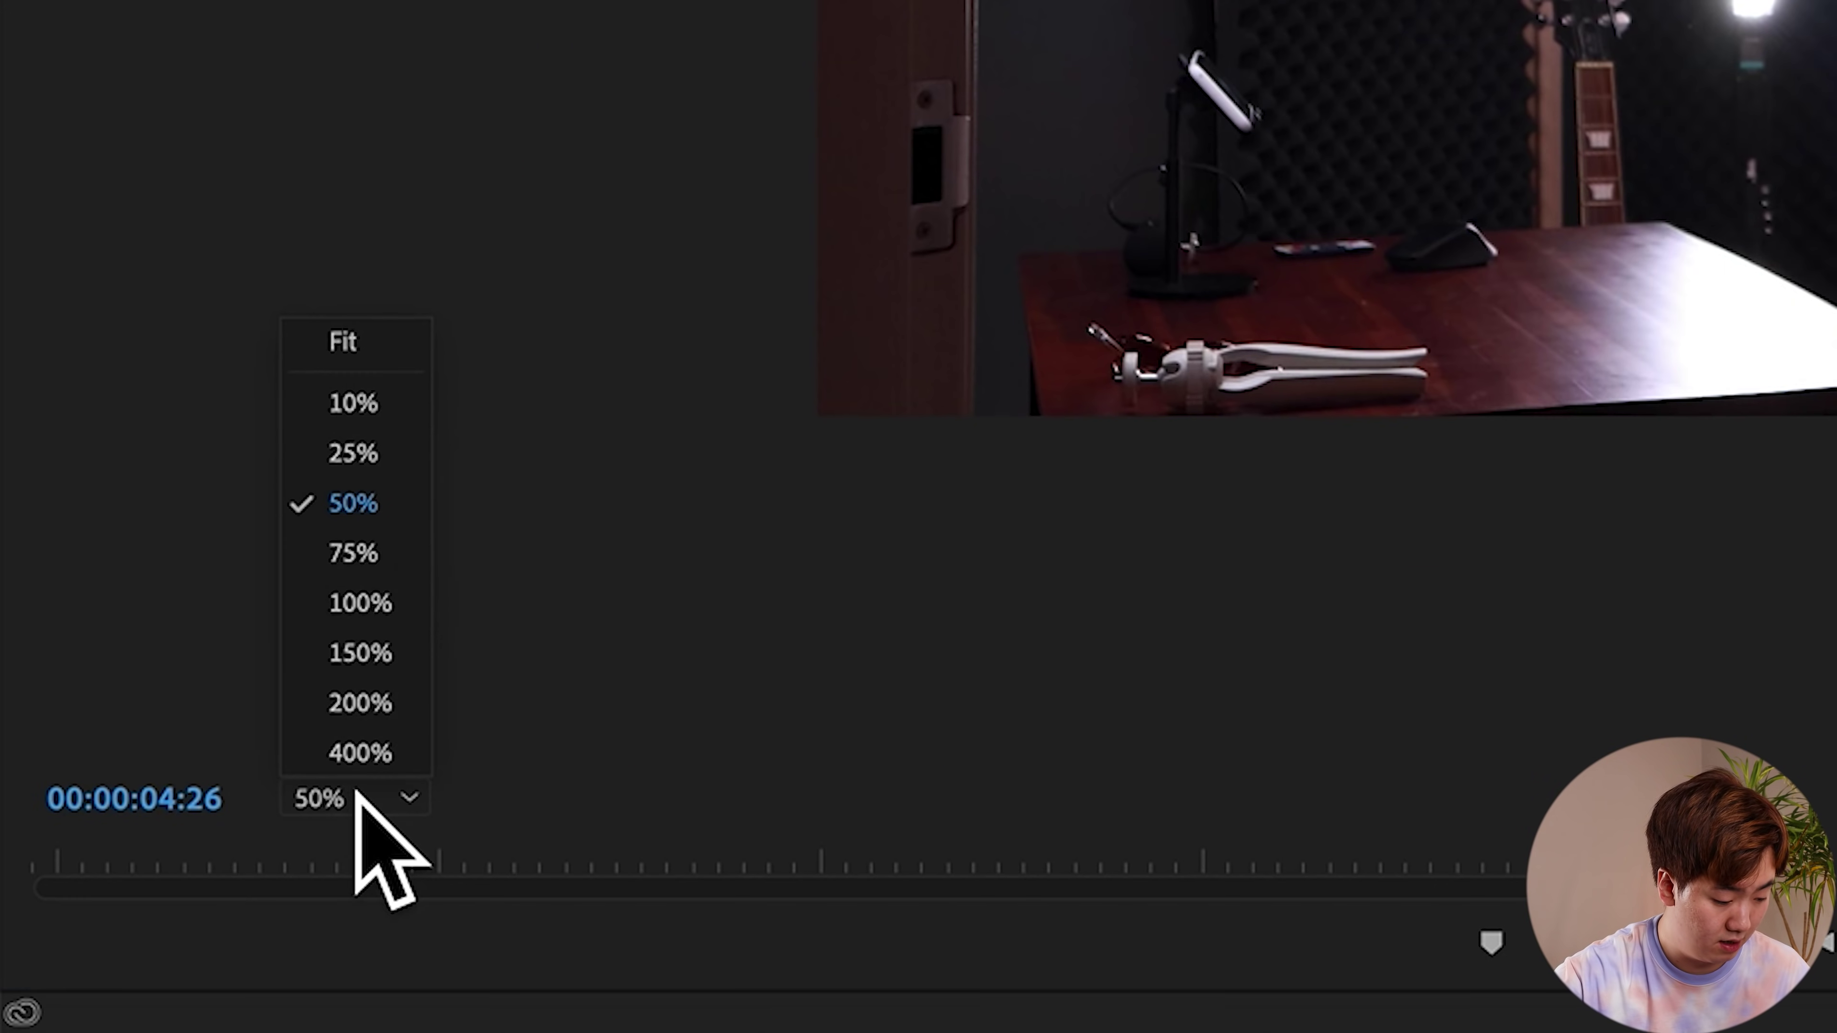
left_click(246, 730)
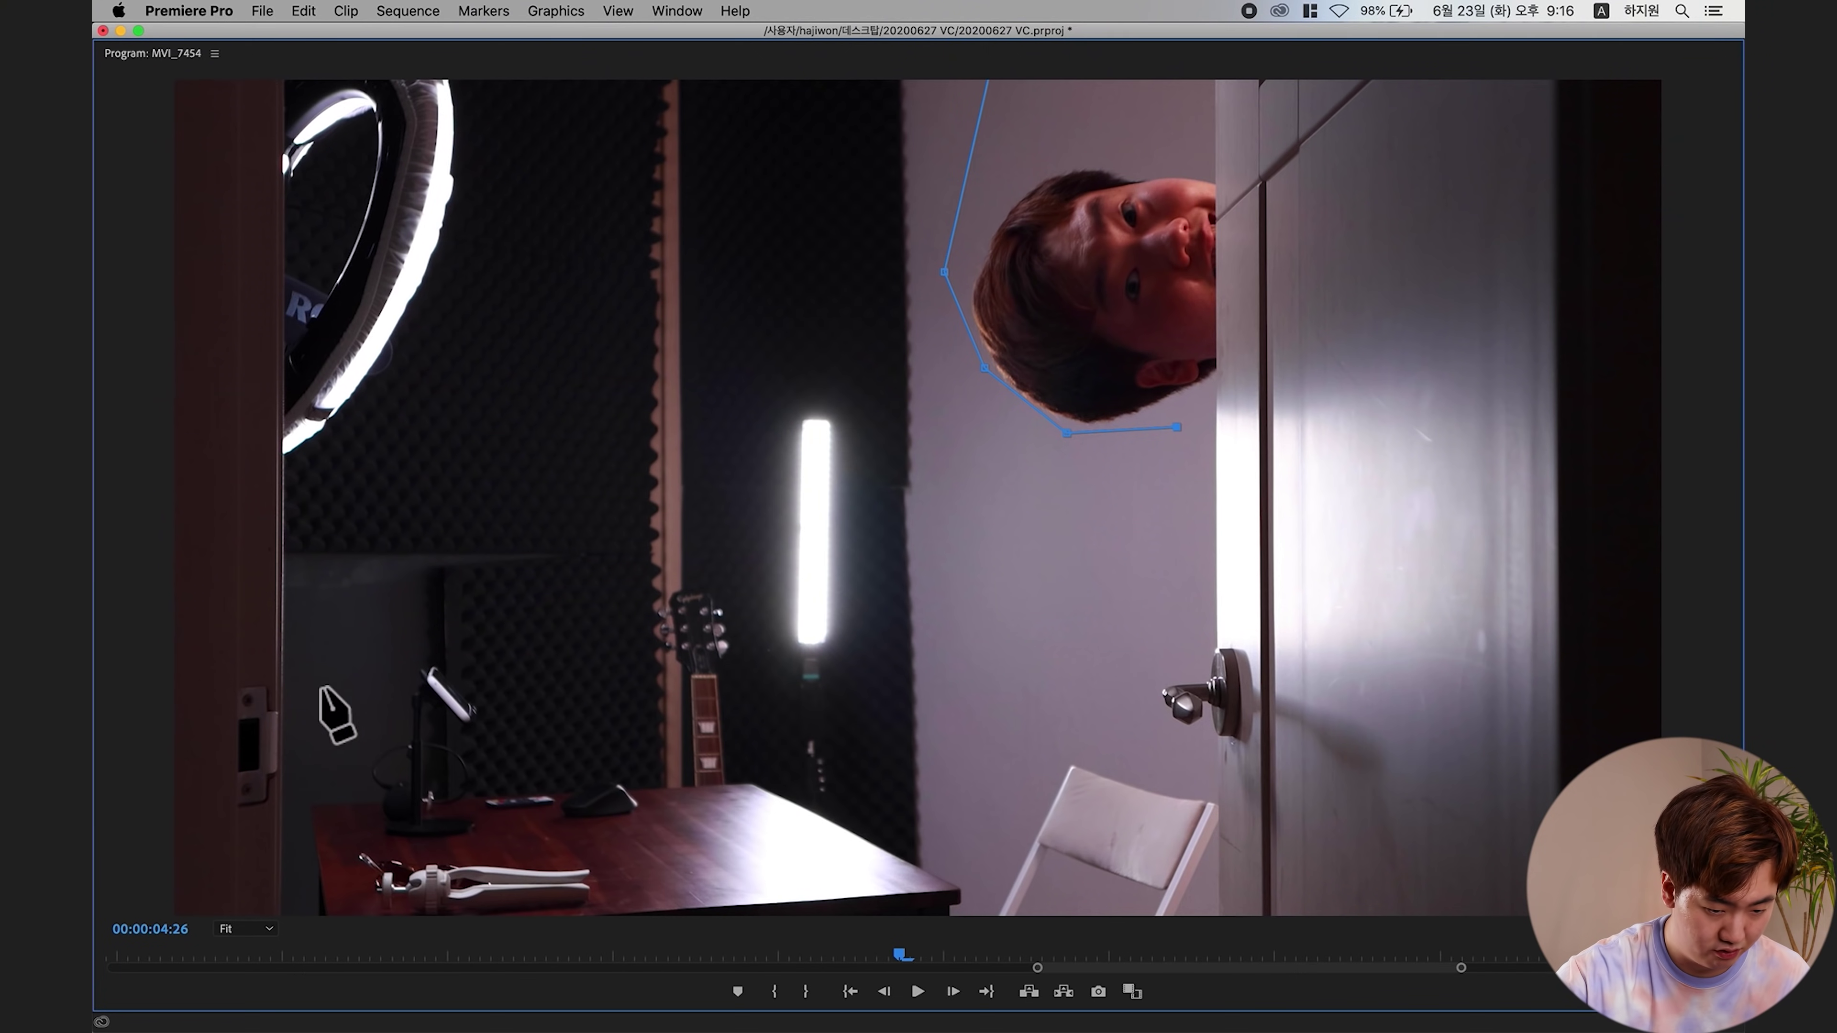
- Continue the mask path straight up the door edge, extend it above the frame, and close it at its first point
left_click(1218, 375)
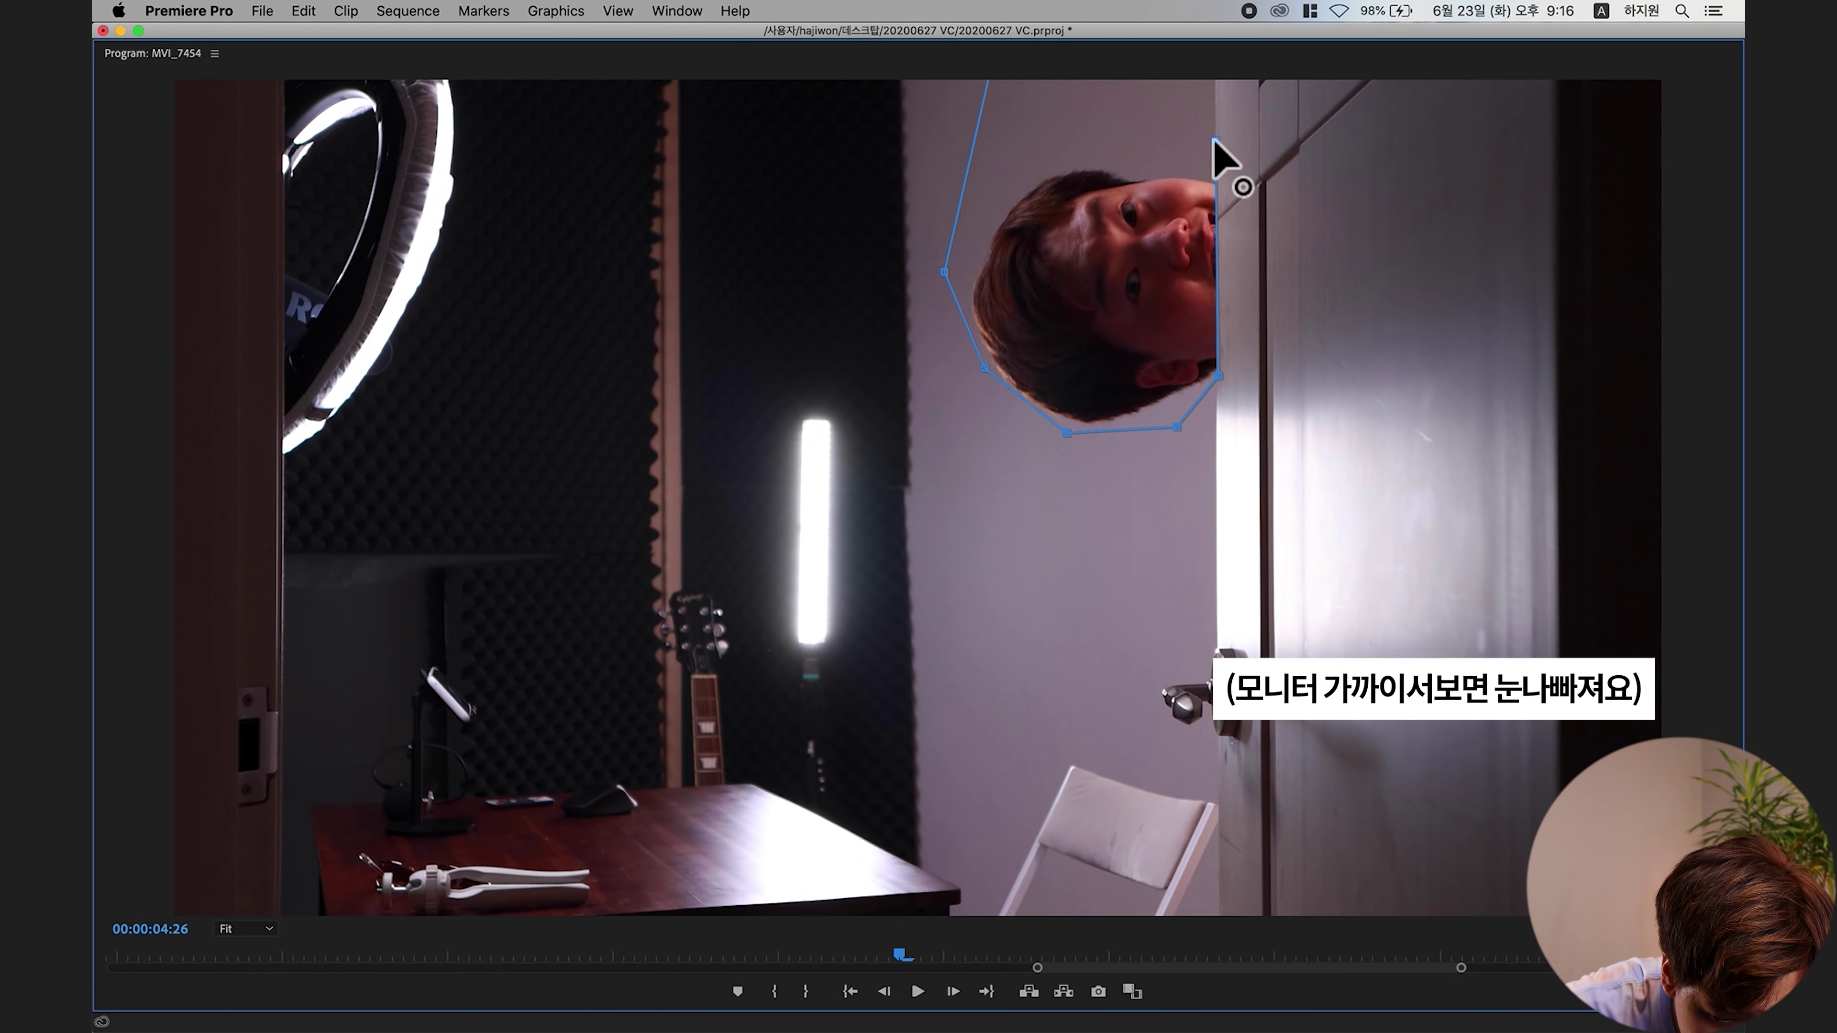
left_click(1215, 138)
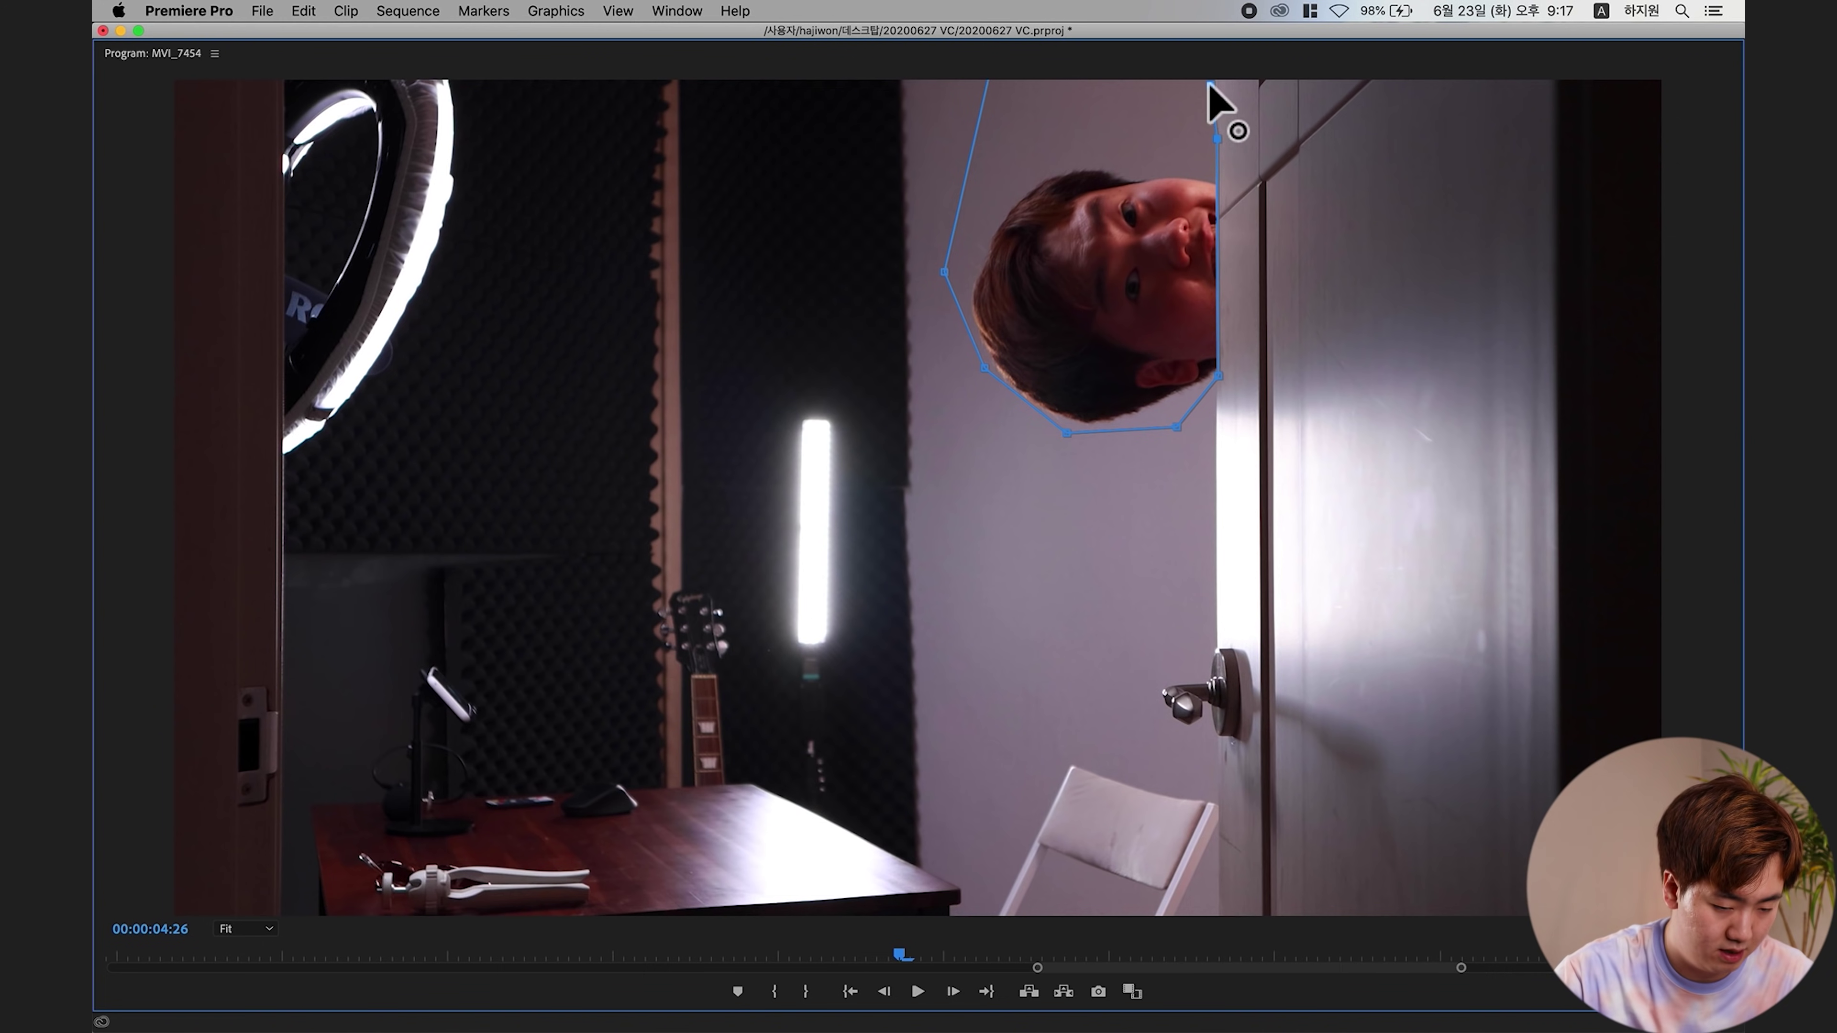
left_click(235, 926)
left_click(246, 813)
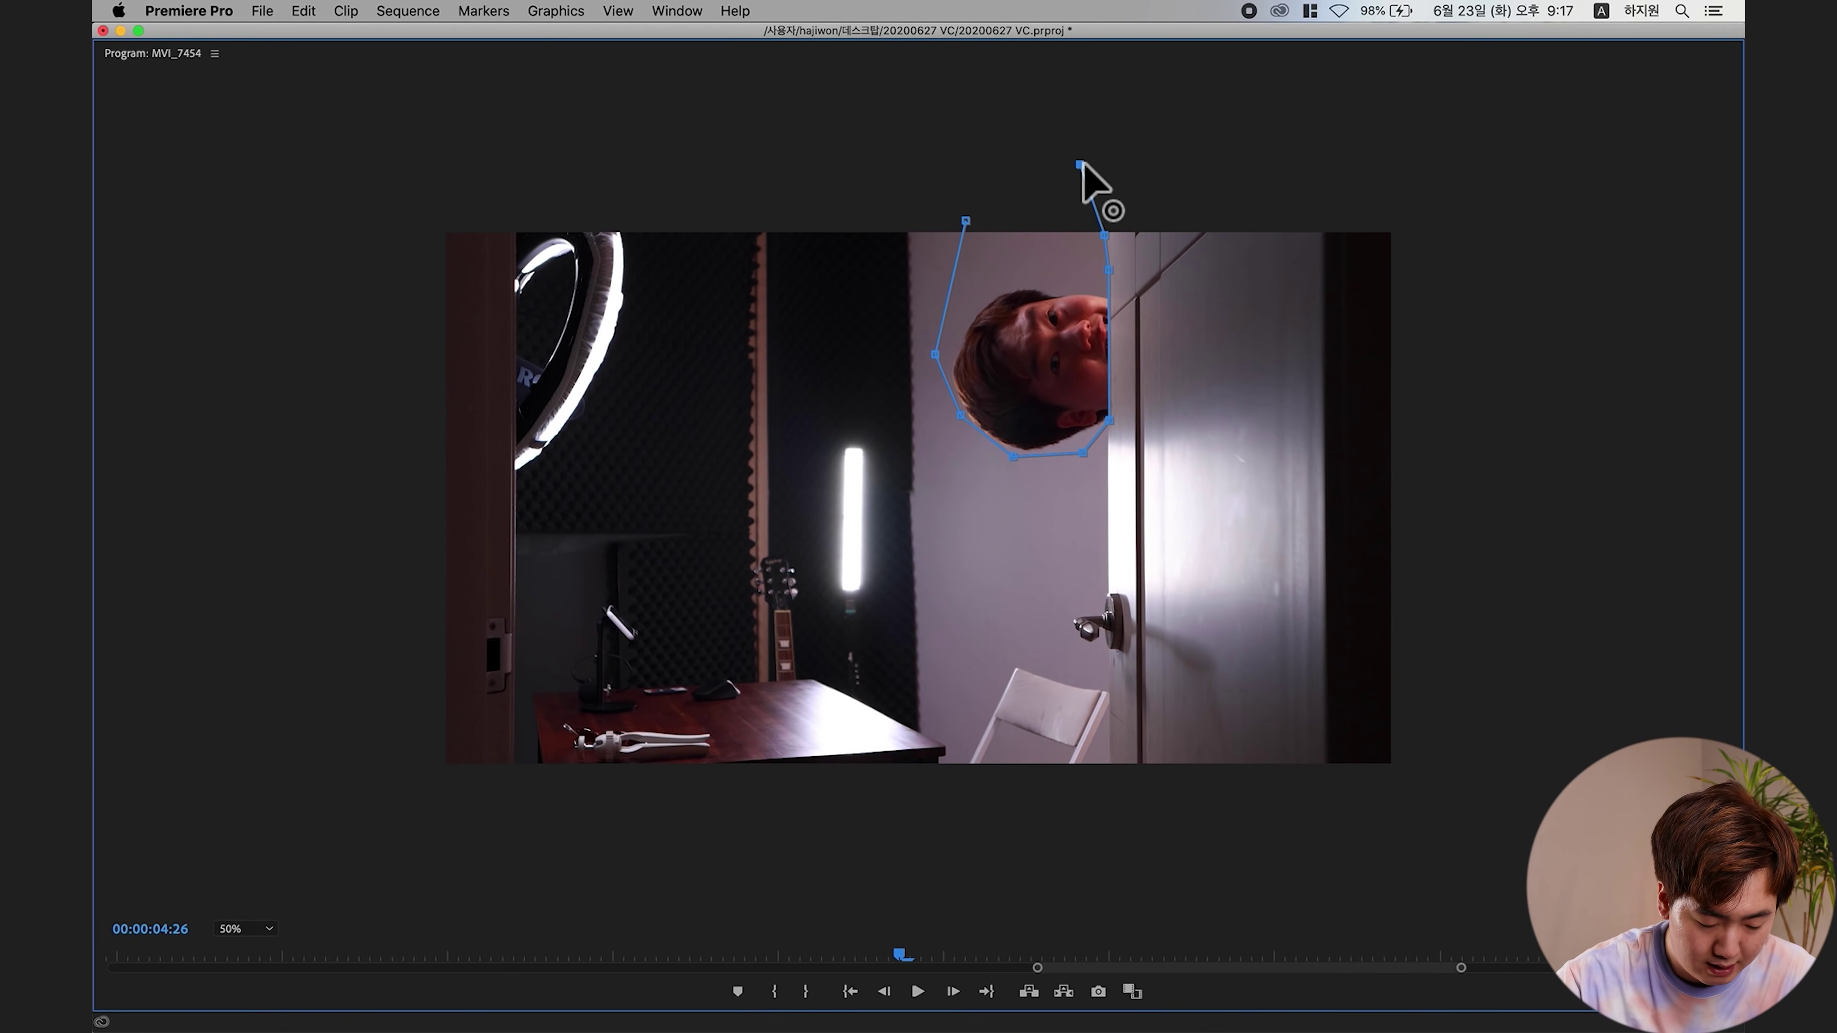
left_click_drag(1132, 157, 1126, 158)
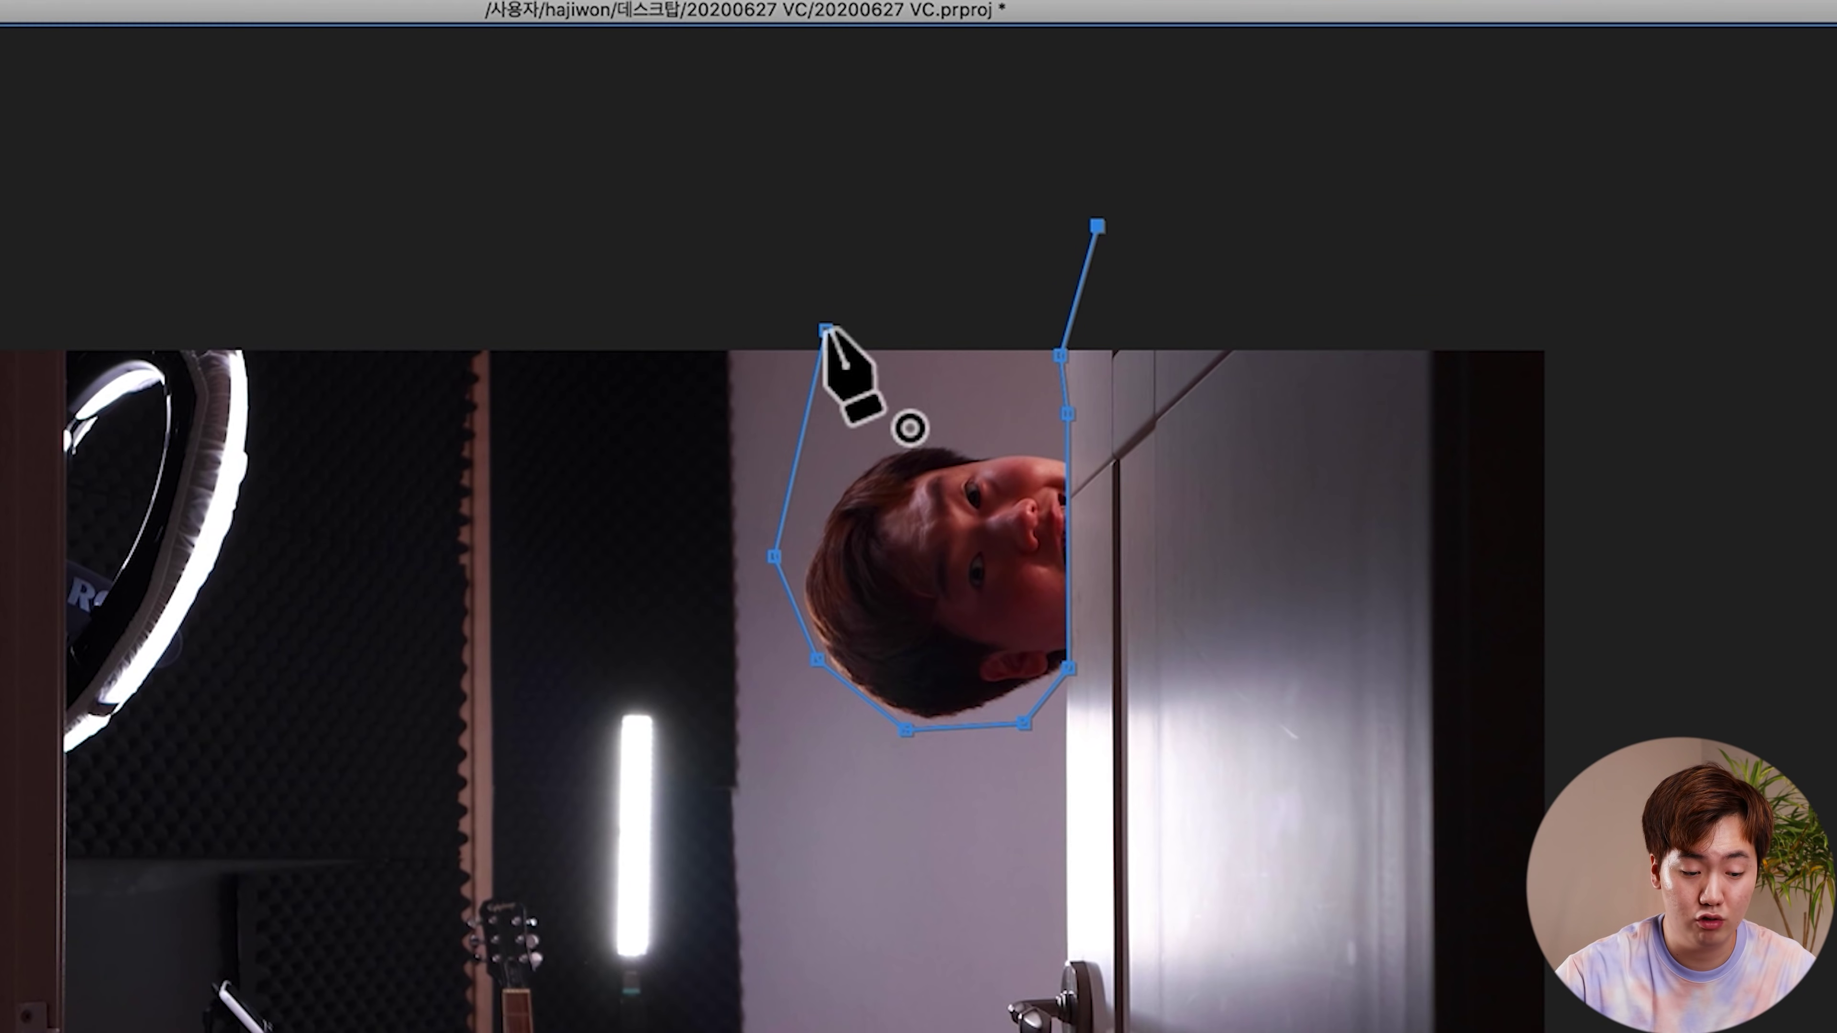
left_click(966, 220)
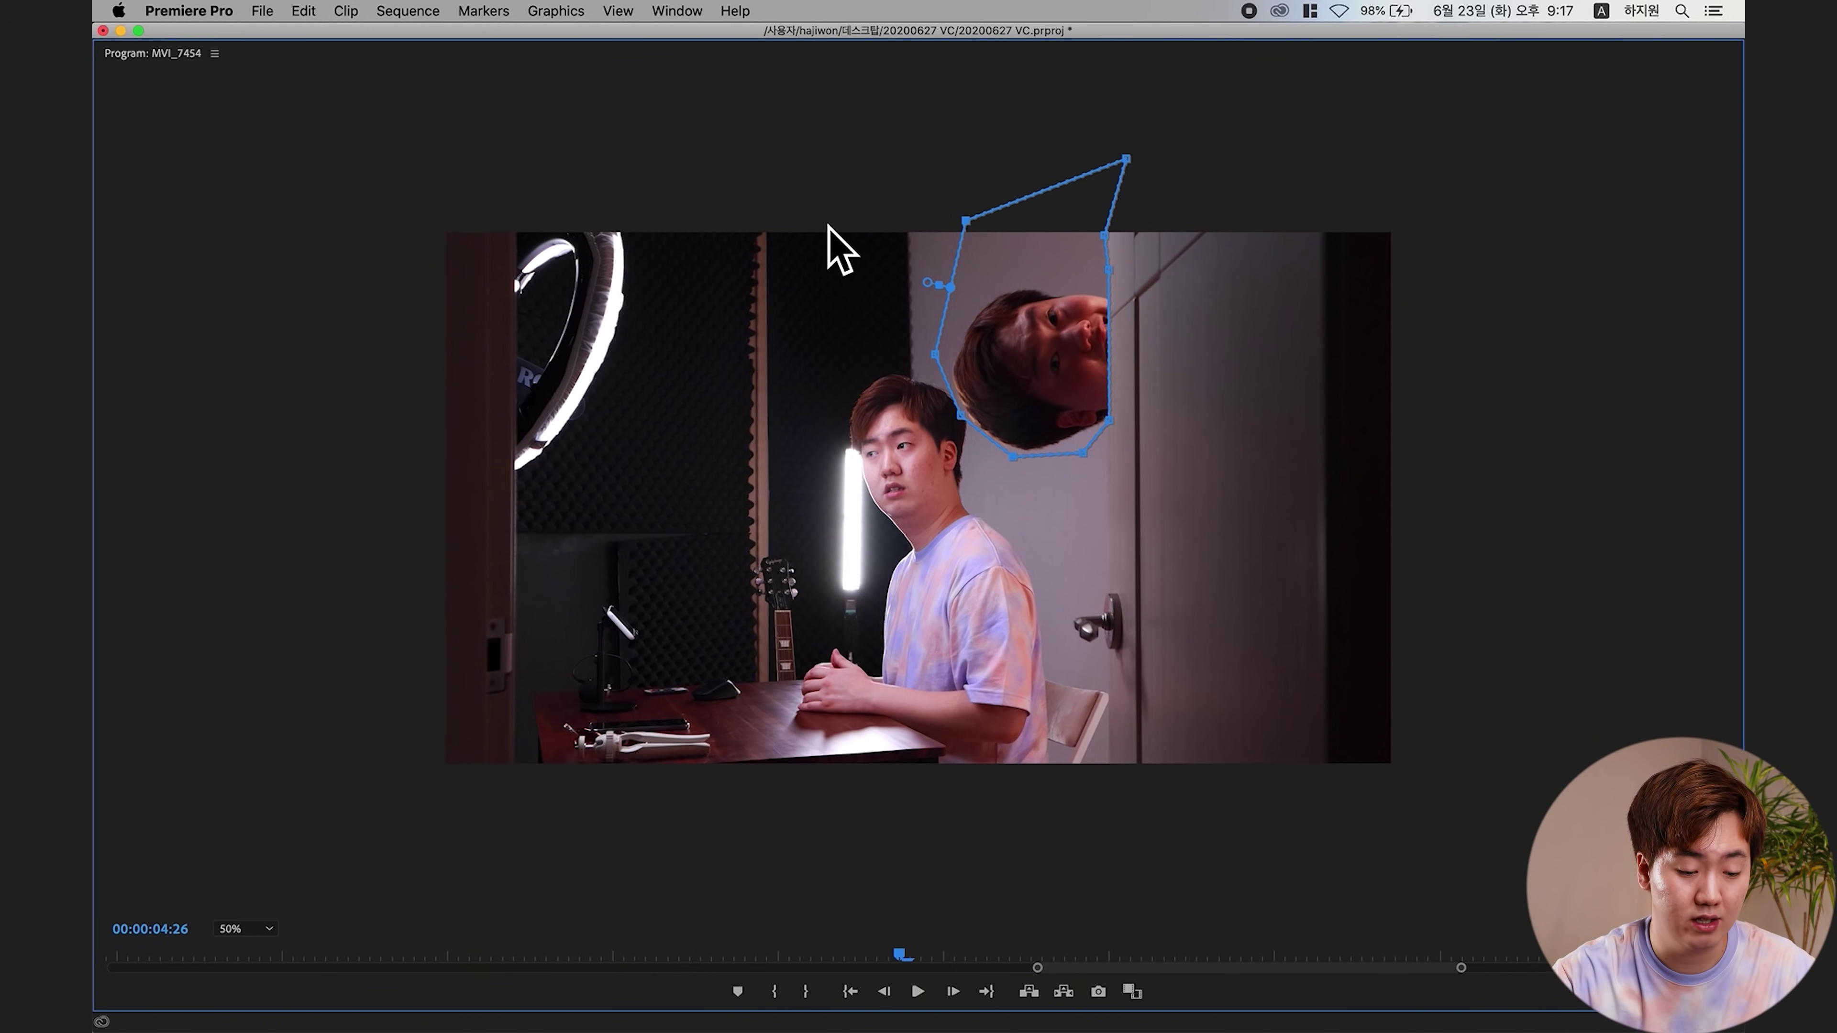
- Move the mask's first corner point farther above the frame and check the composite in the Program monitor
left_click_drag(966, 218, 994, 119)
key("grave")
key("grave")
key("grave")
- Play and scrub the sequence around the start of the V2 clip to check the masked face's appearance
left_click(1103, 713)
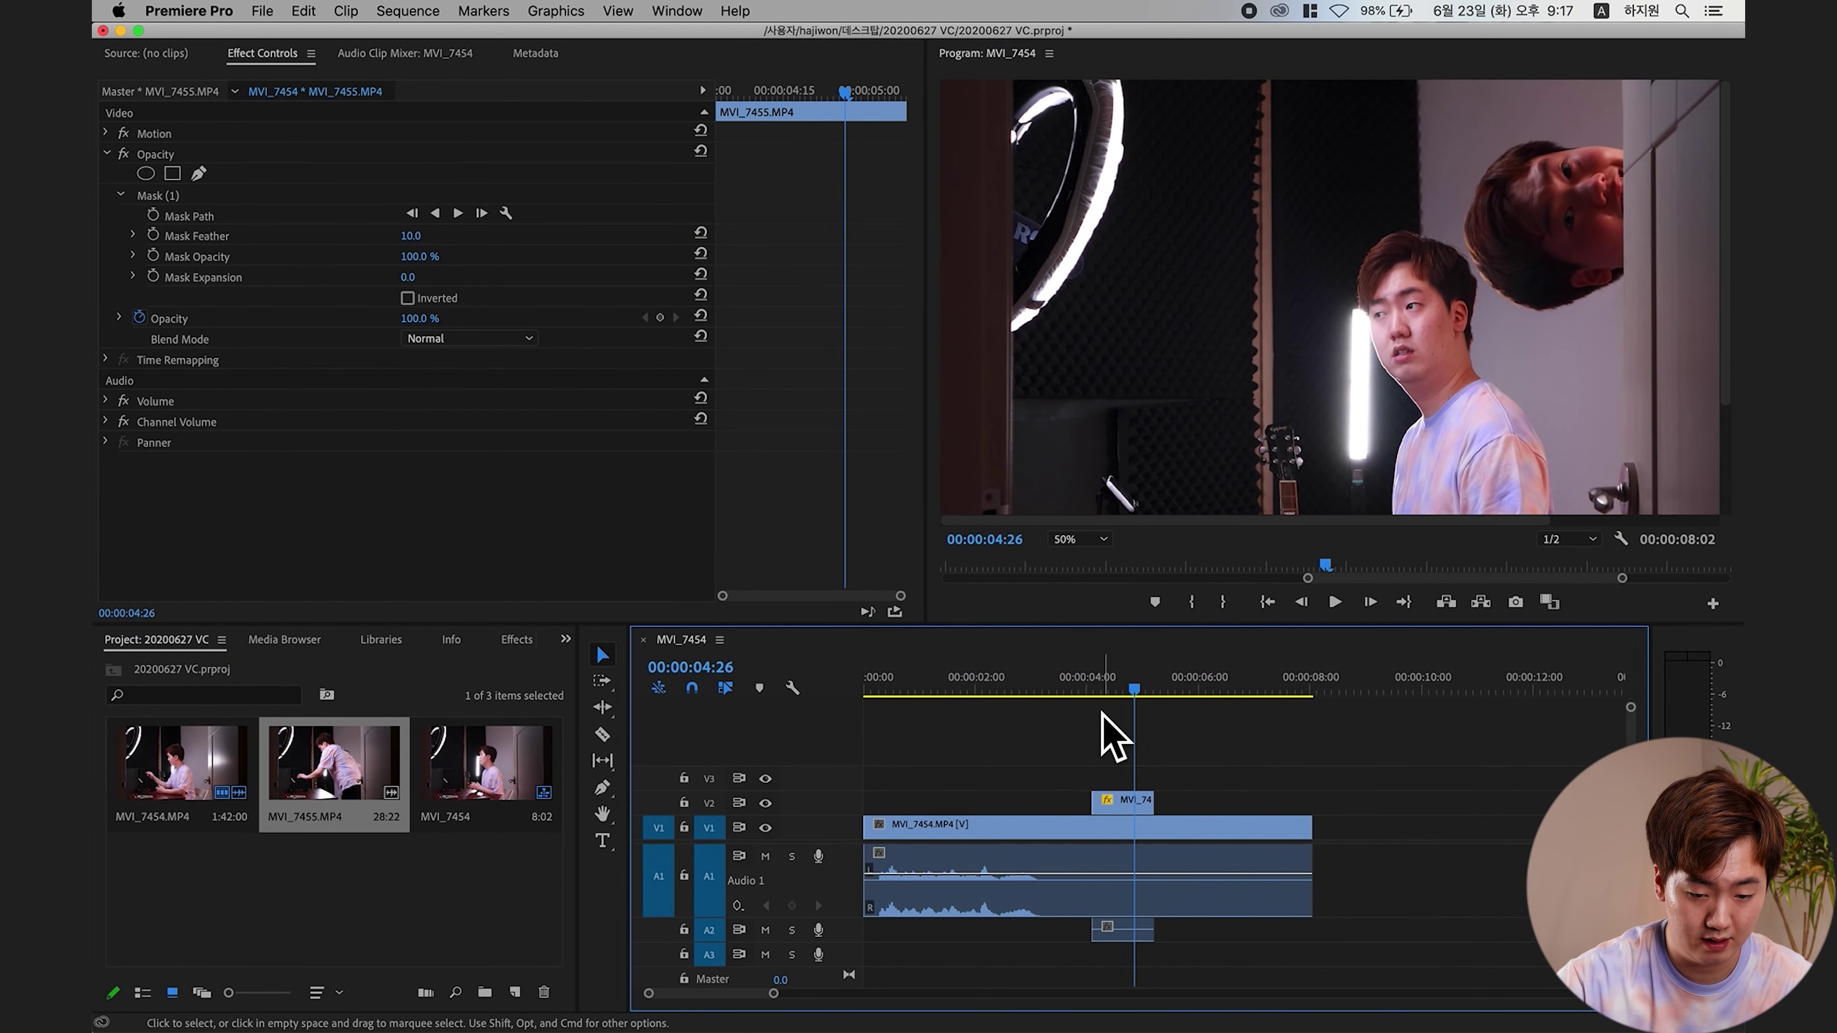
left_click(1082, 680)
key("space")
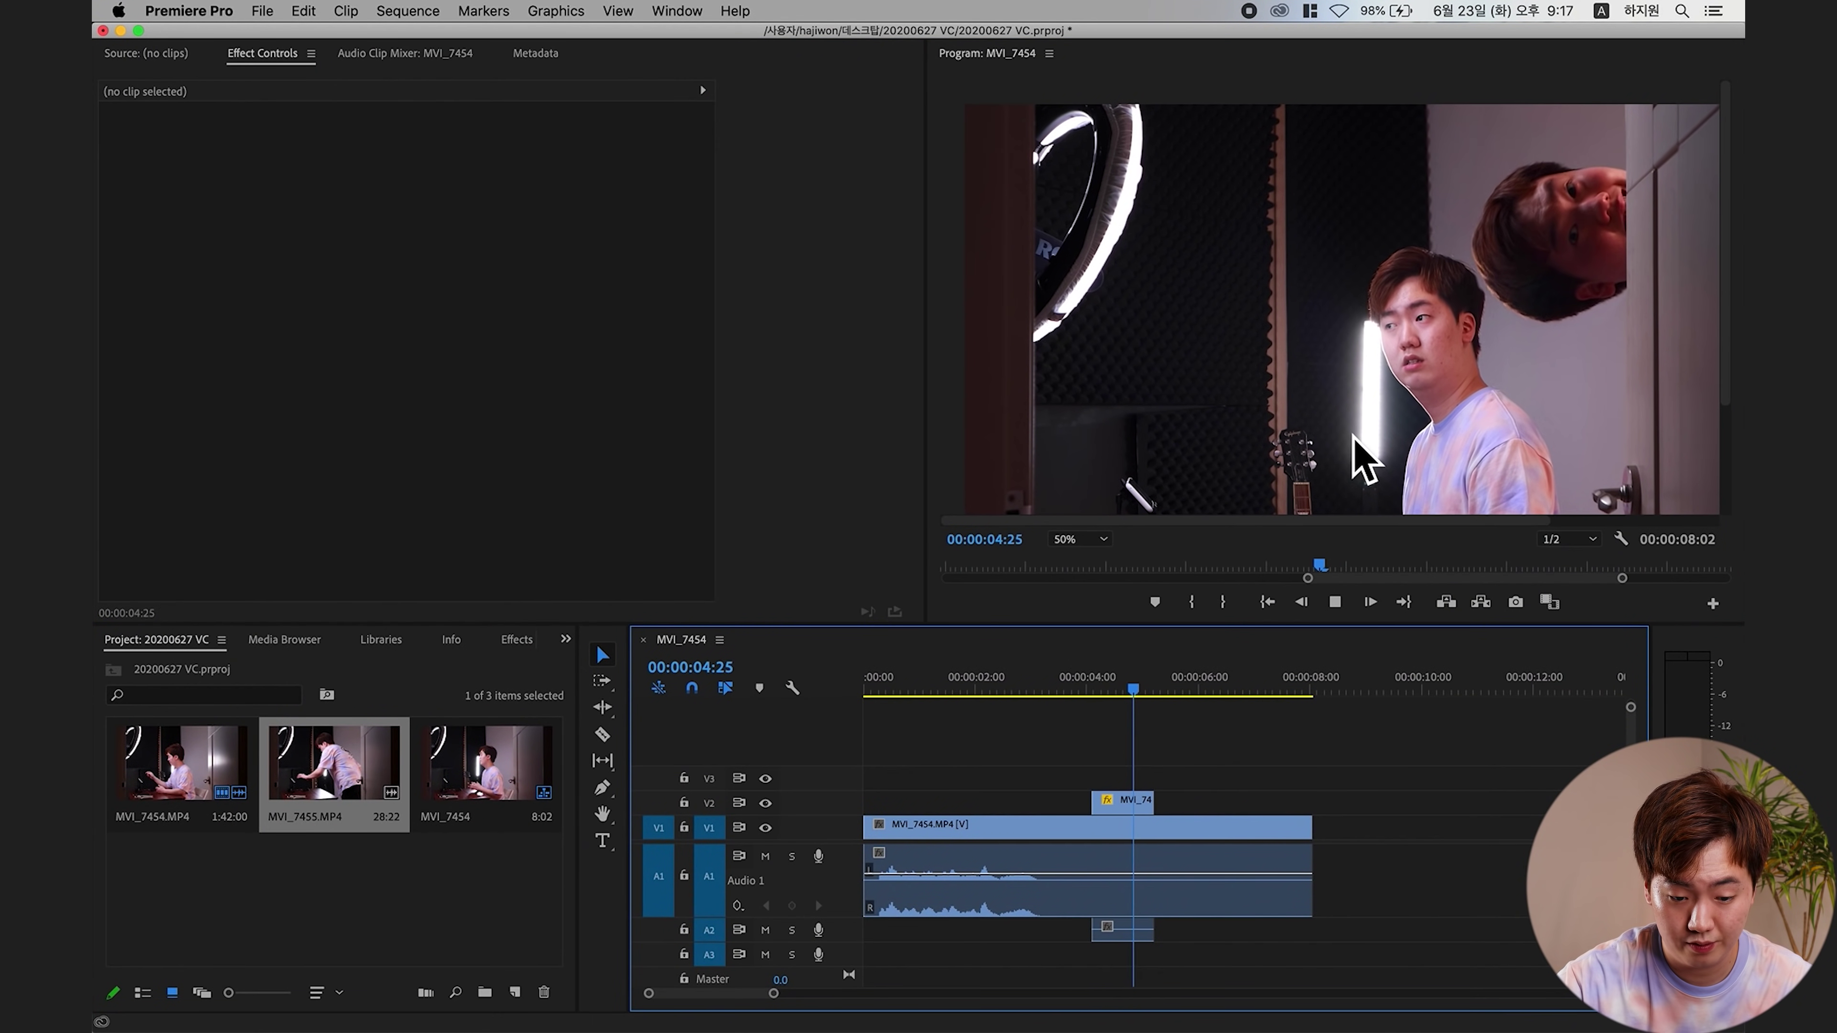
left_click_drag(1131, 698, 1048, 705)
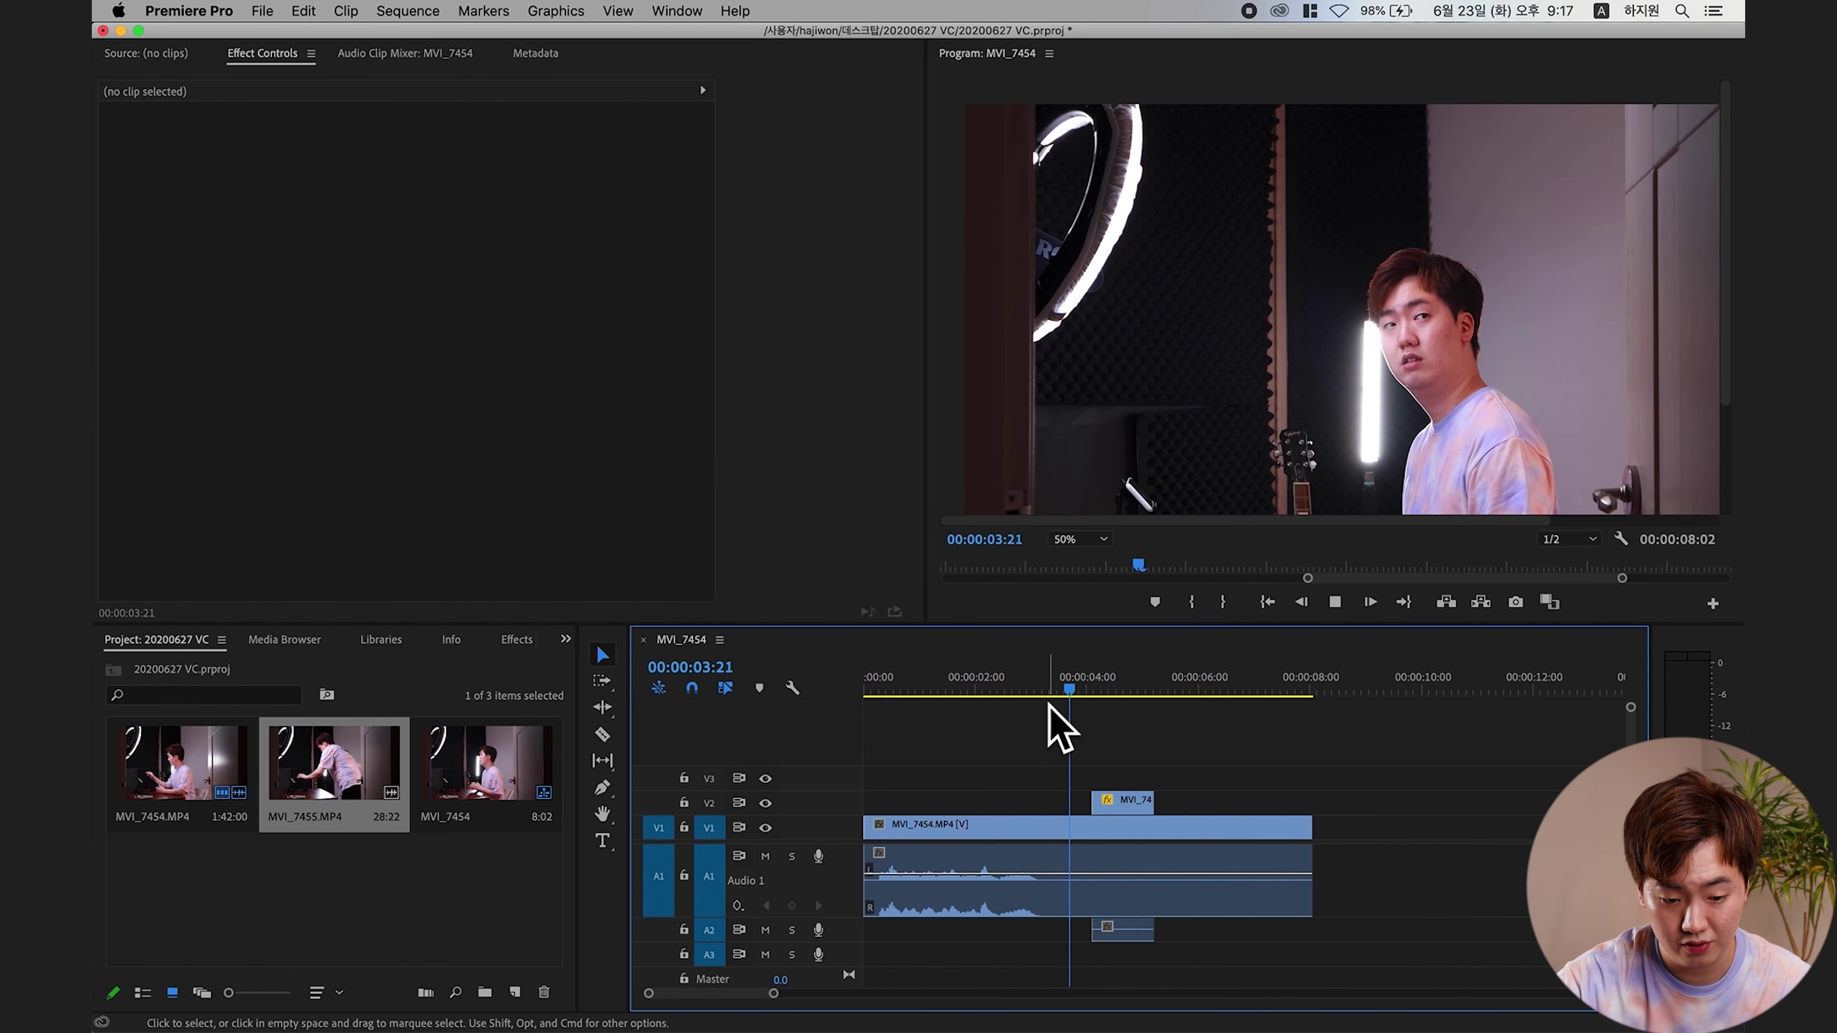
left_click(1098, 681)
left_click(1103, 671)
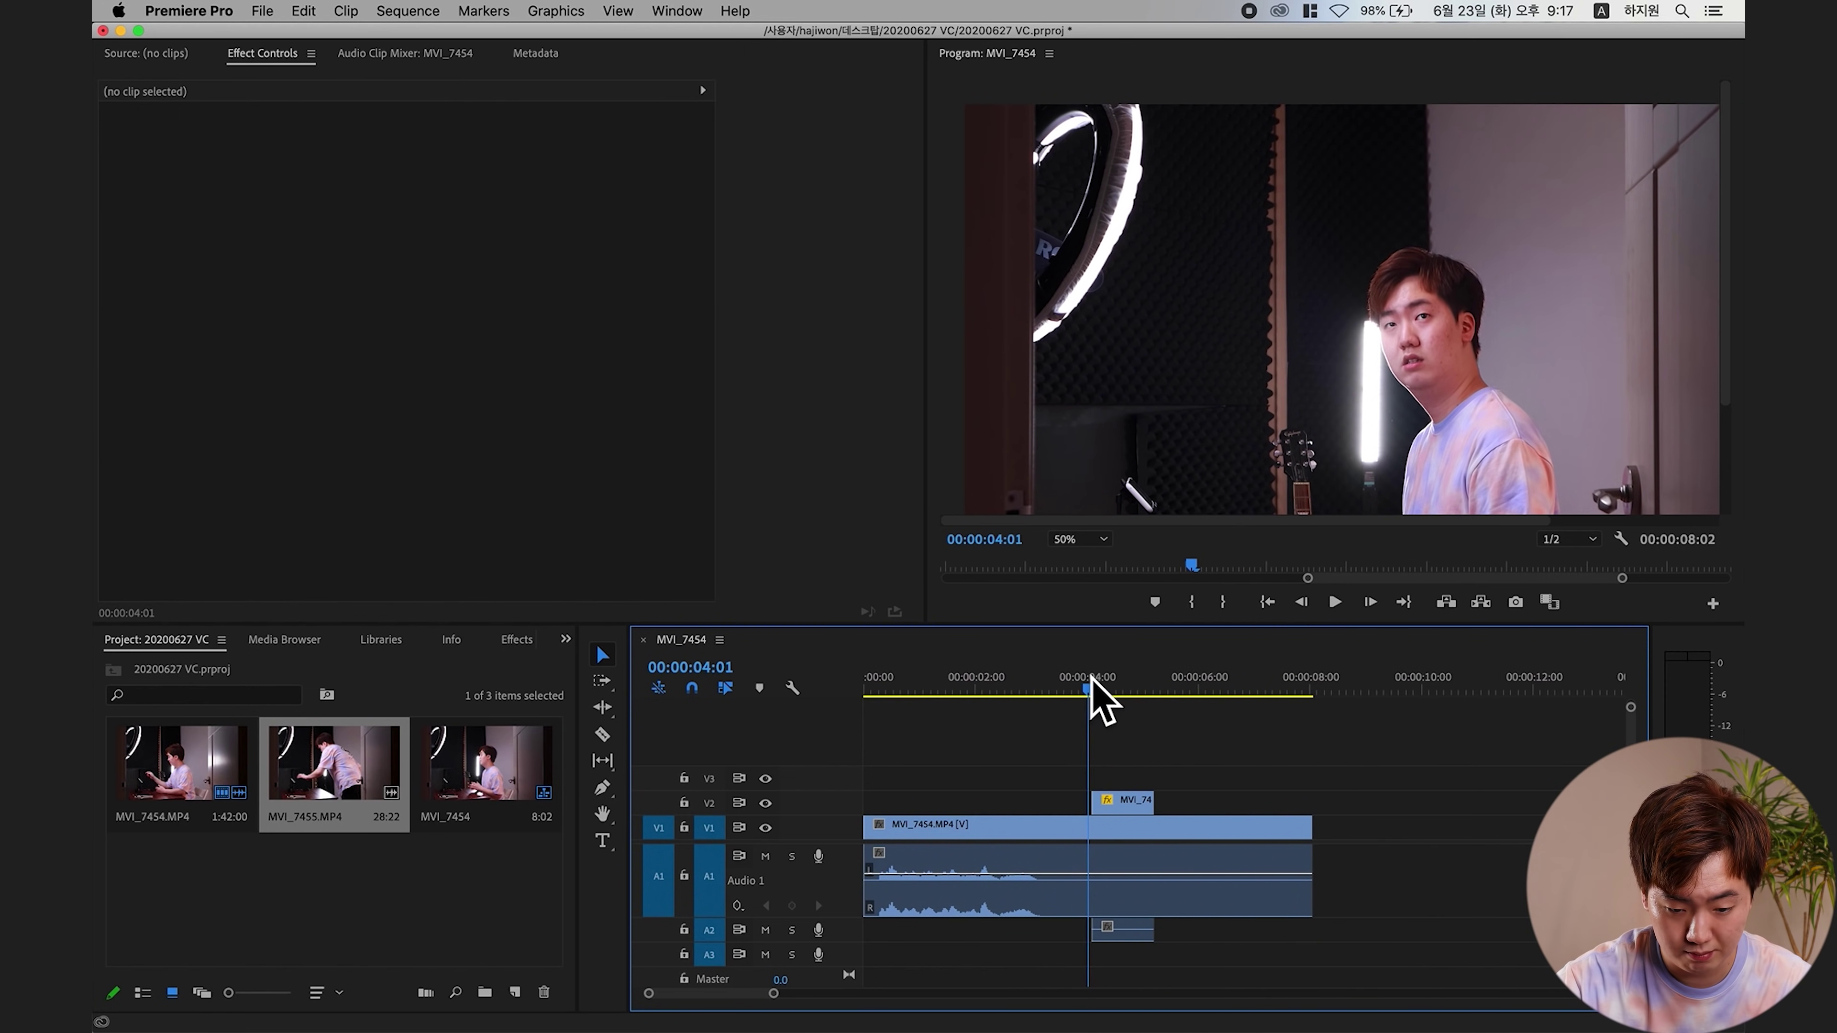
mouse_move(1109, 667)
left_mouse_down()
mouse_move(1128, 673)
mouse_move(1115, 688)
mouse_move(1083, 688)
mouse_move(1111, 677)
mouse_move(1084, 694)
mouse_move(1102, 696)
left_mouse_up()
key("space")
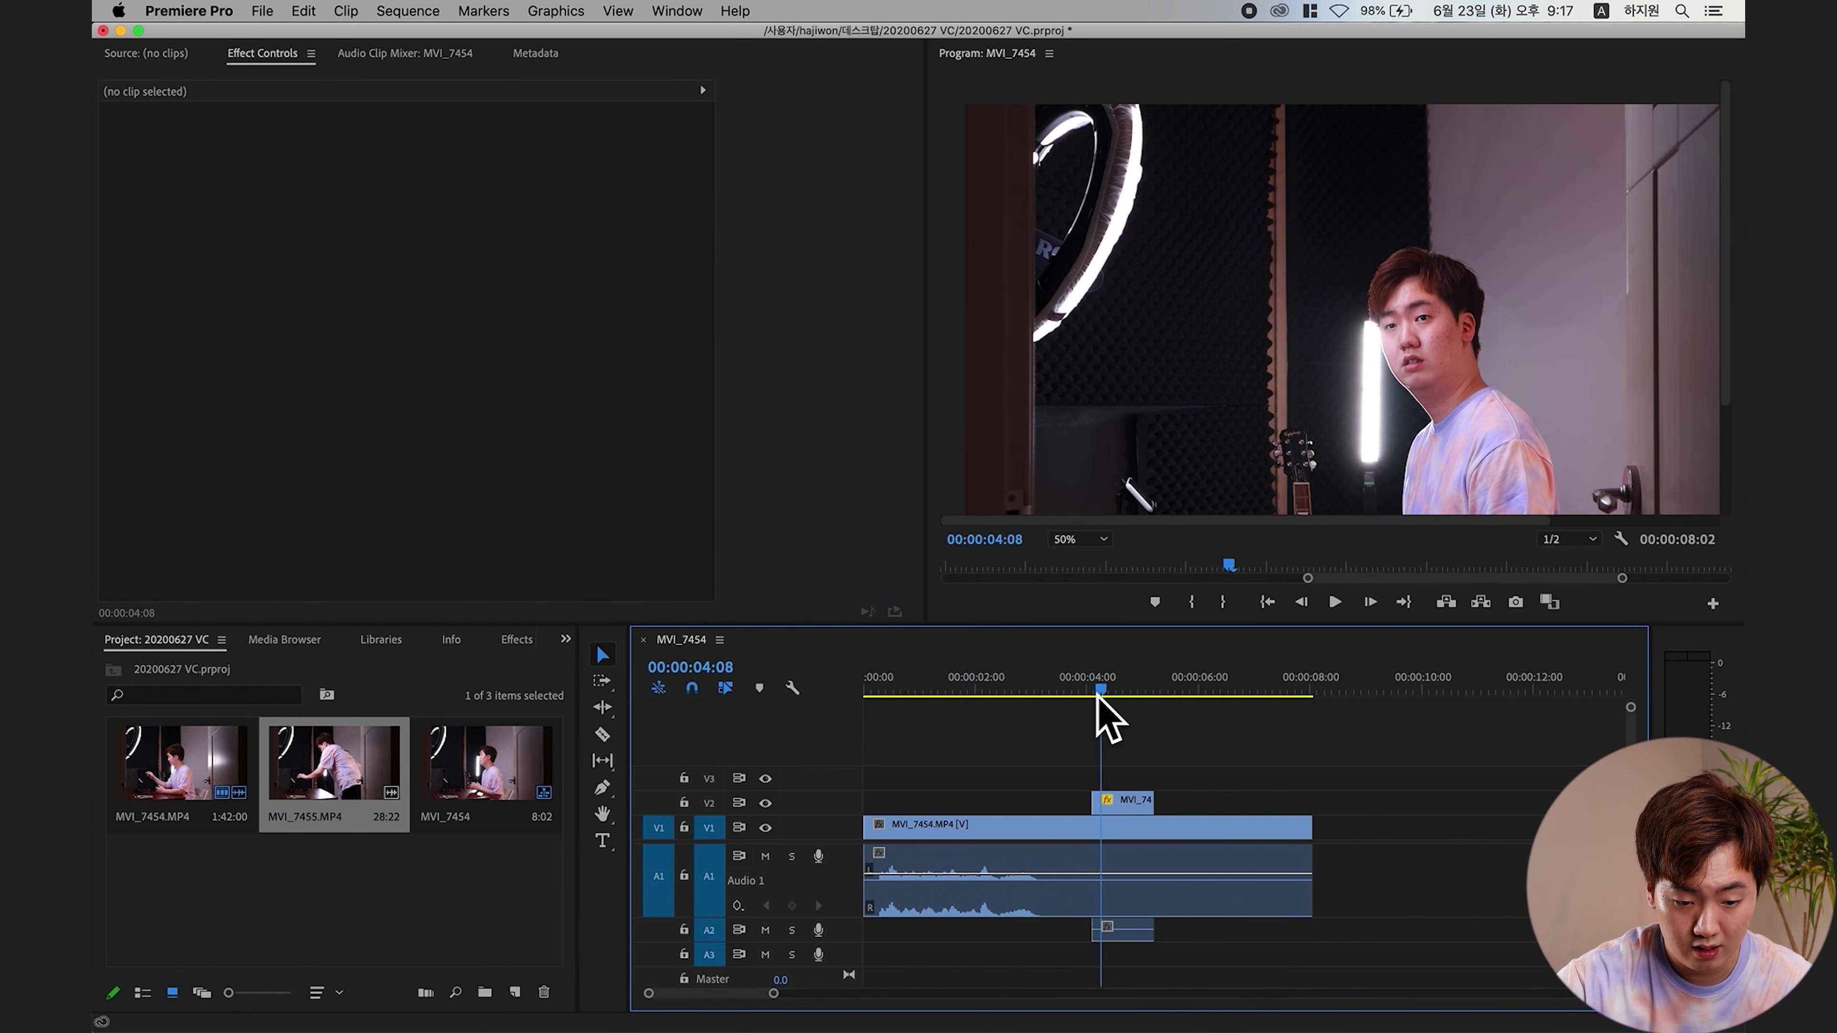
left_click(1100, 687)
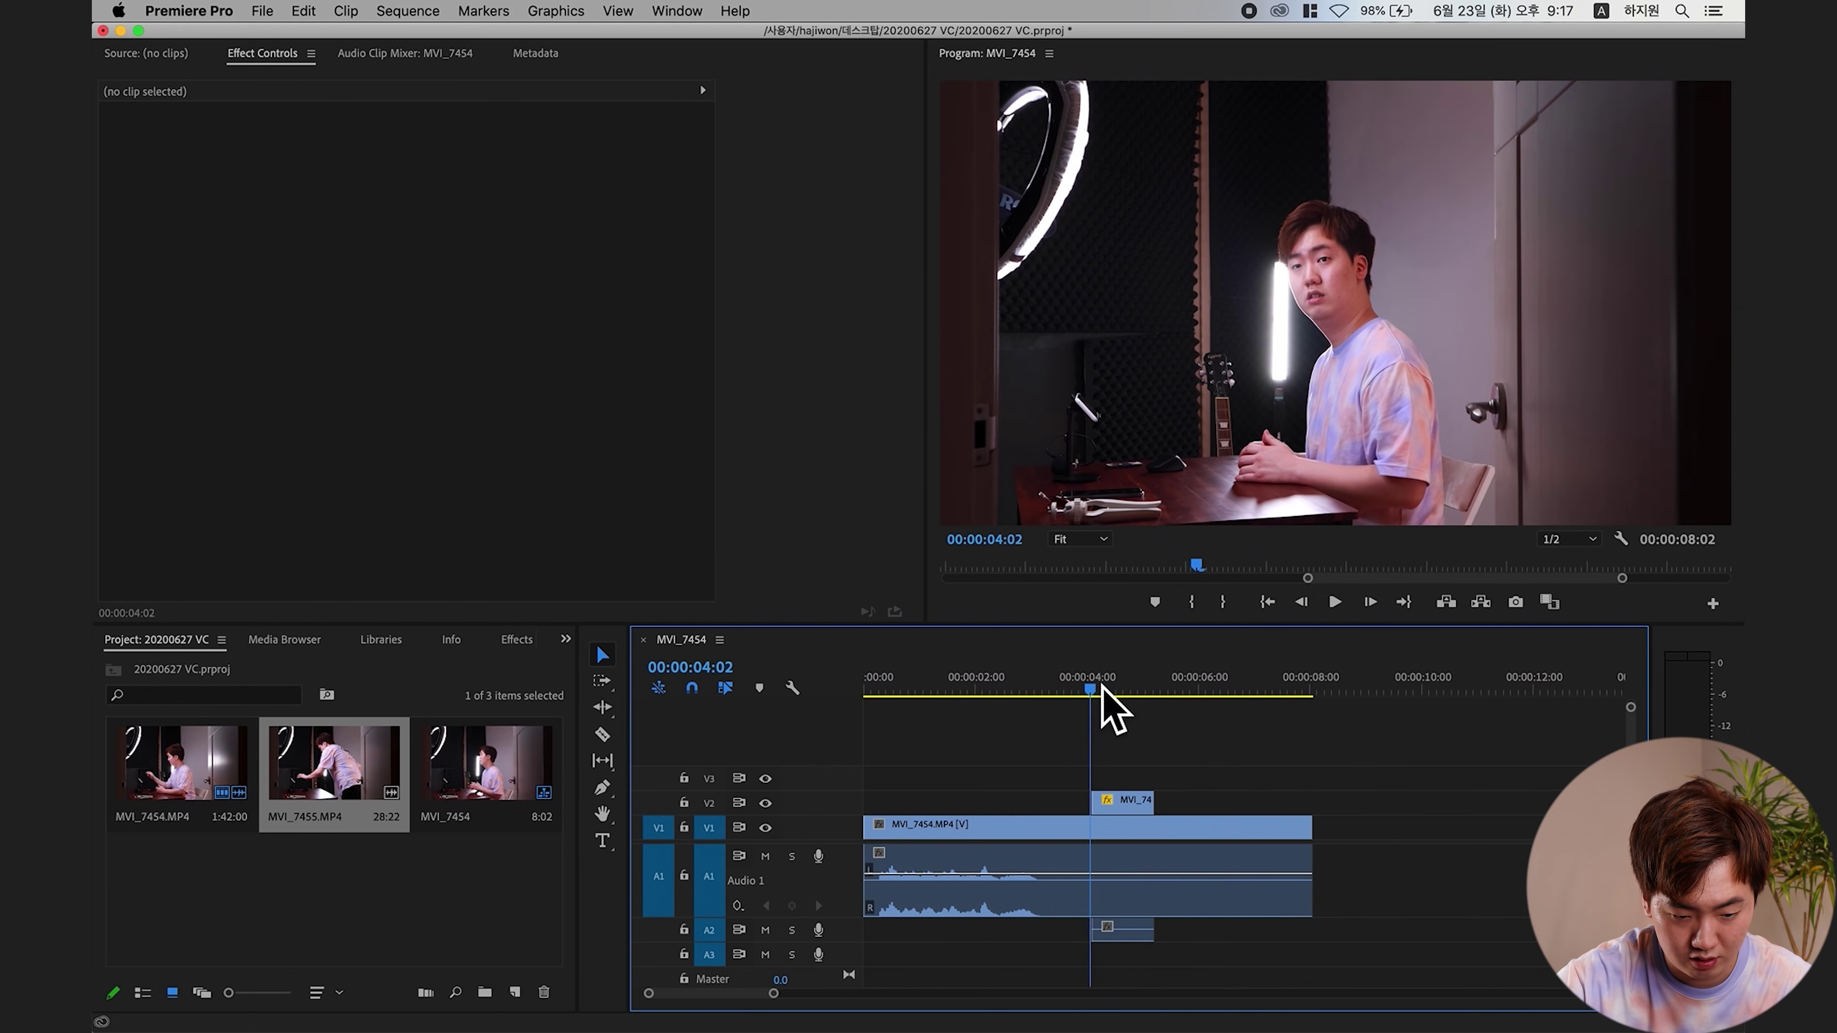
mouse_move(1101, 687)
left_mouse_down()
mouse_move(1054, 696)
mouse_move(1160, 696)
mouse_move(1091, 696)
mouse_move(1145, 706)
mouse_move(1081, 725)
mouse_move(1141, 731)
mouse_move(1100, 706)
mouse_move(1125, 691)
mouse_move(1109, 696)
left_mouse_up()
- Select the MVI_7455 clip on V2 and adjust the mask path points between the face and the seated man's head
left_click(1111, 800)
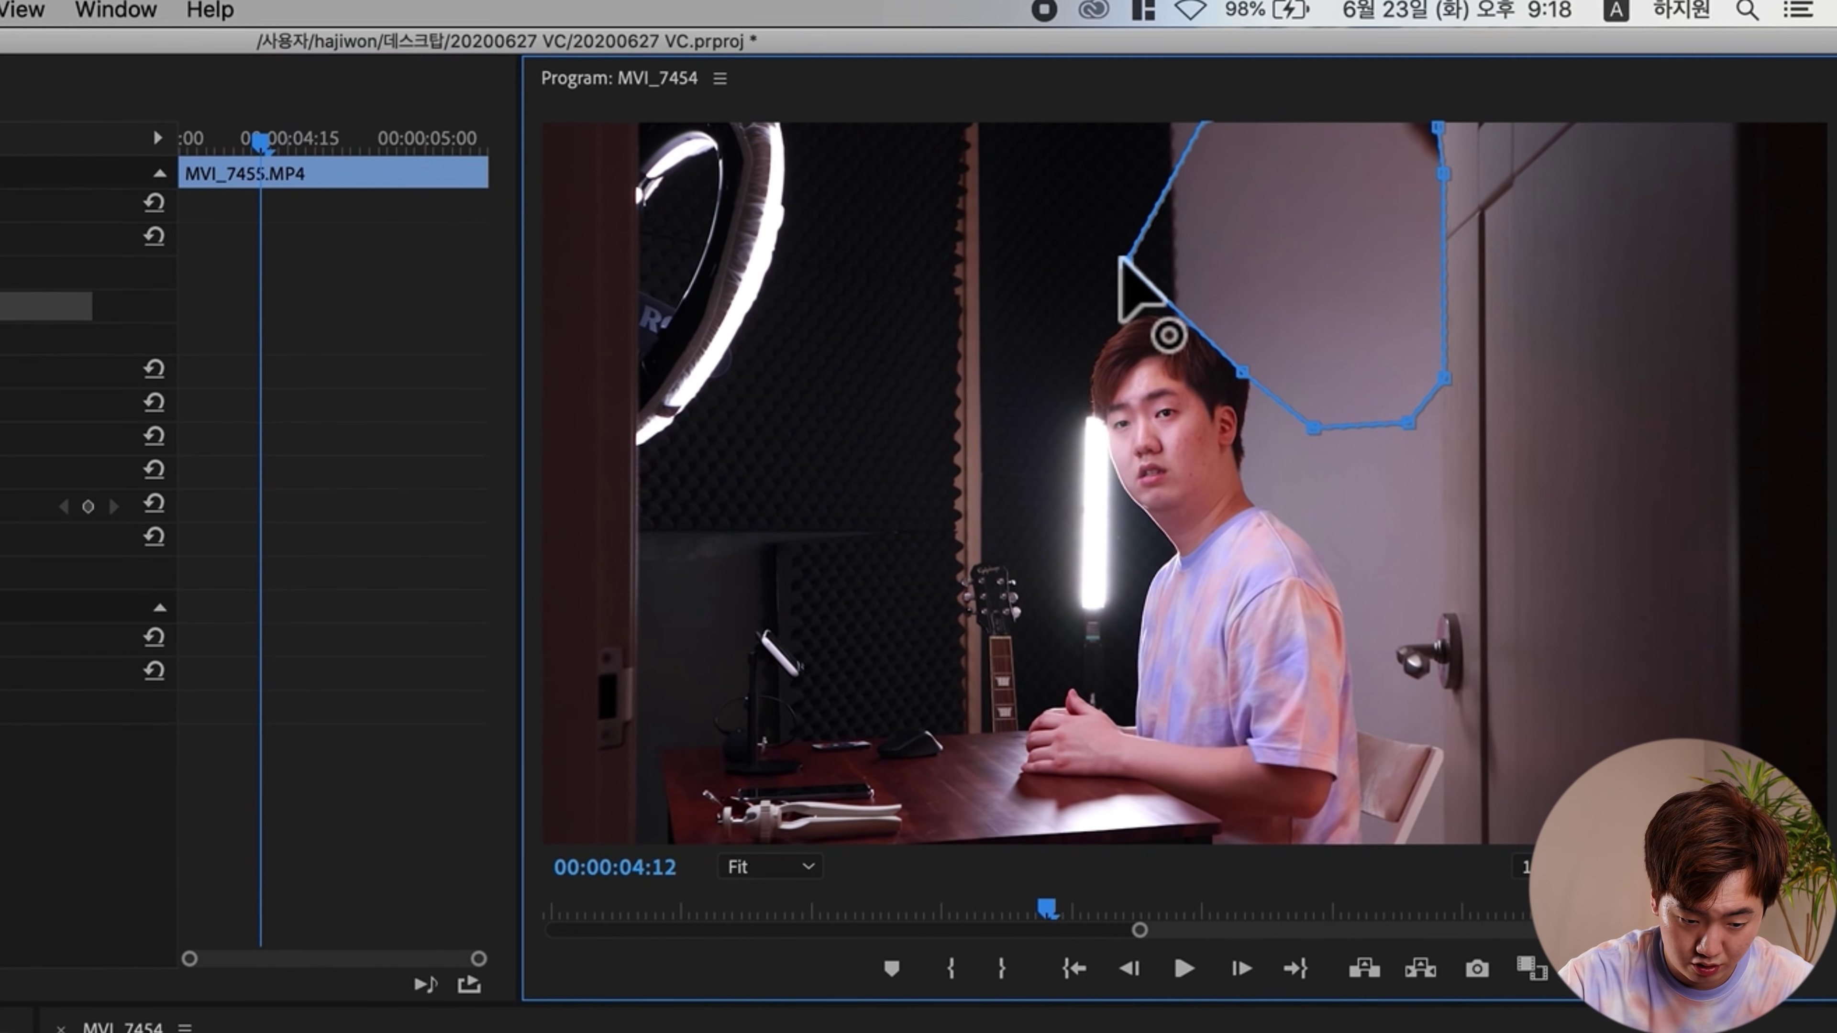
left_click(1246, 365)
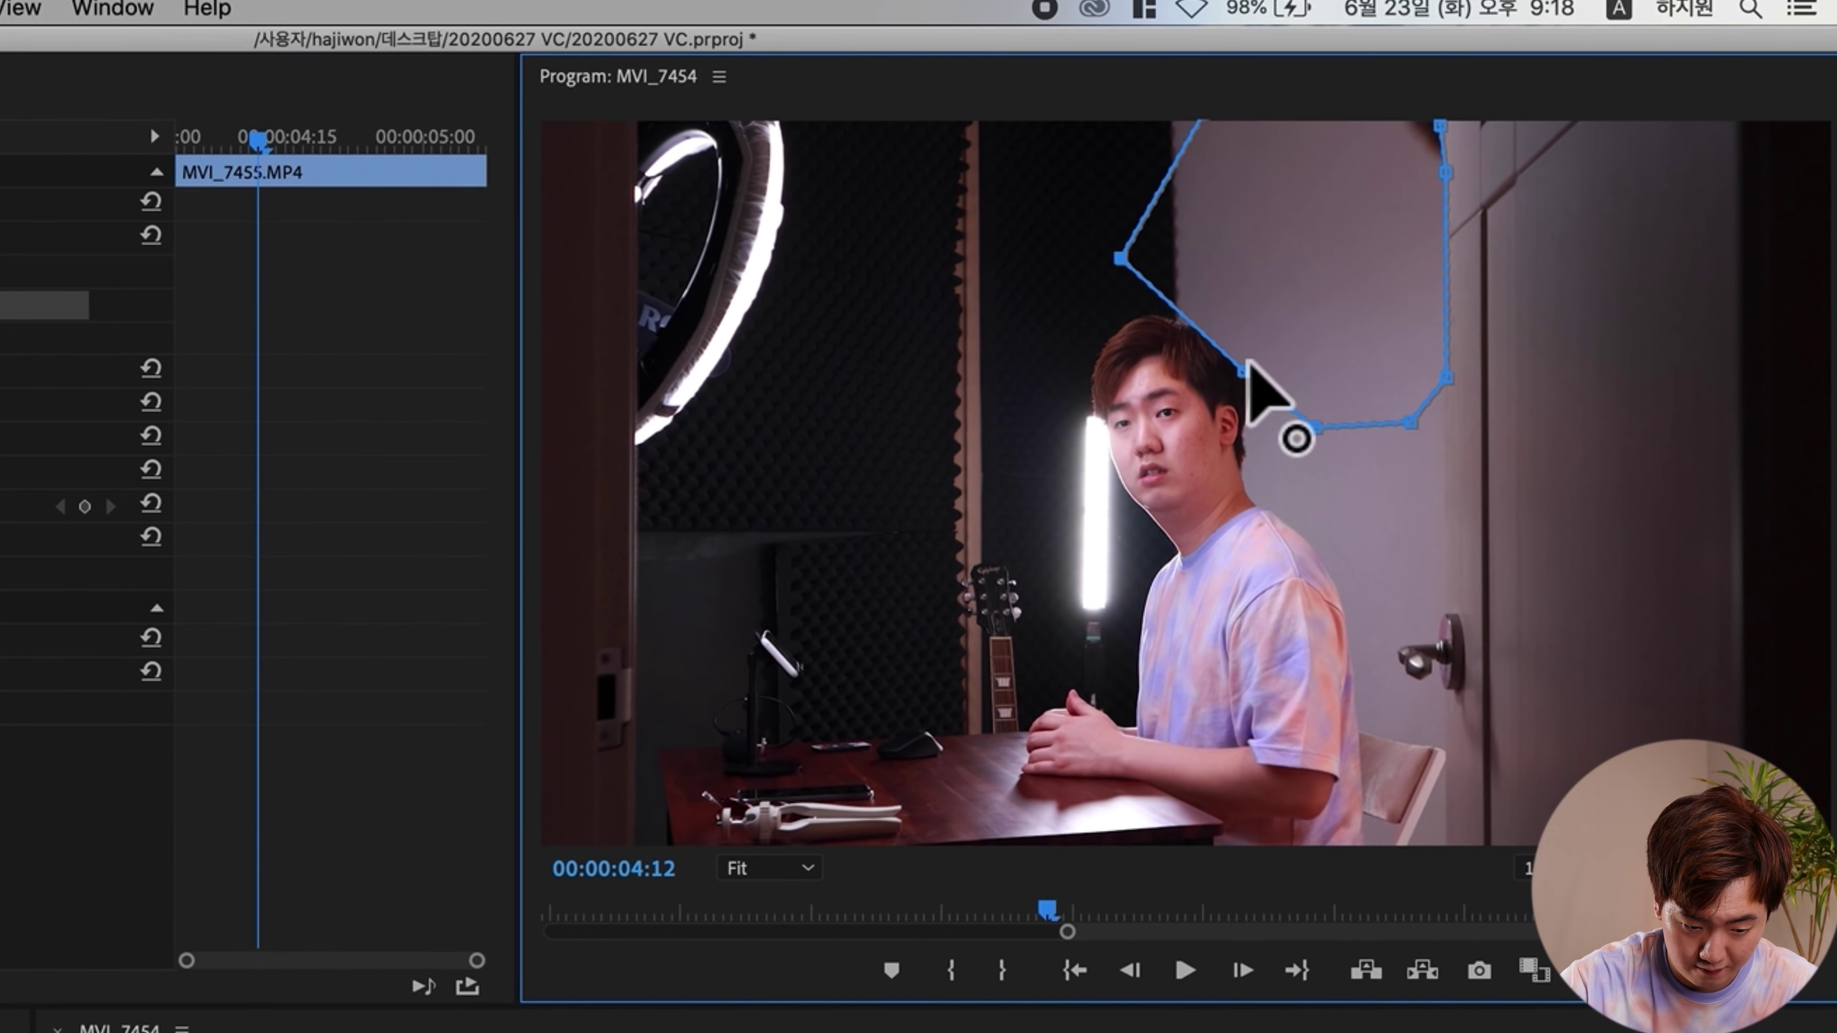
left_click_drag(1219, 334, 1203, 319)
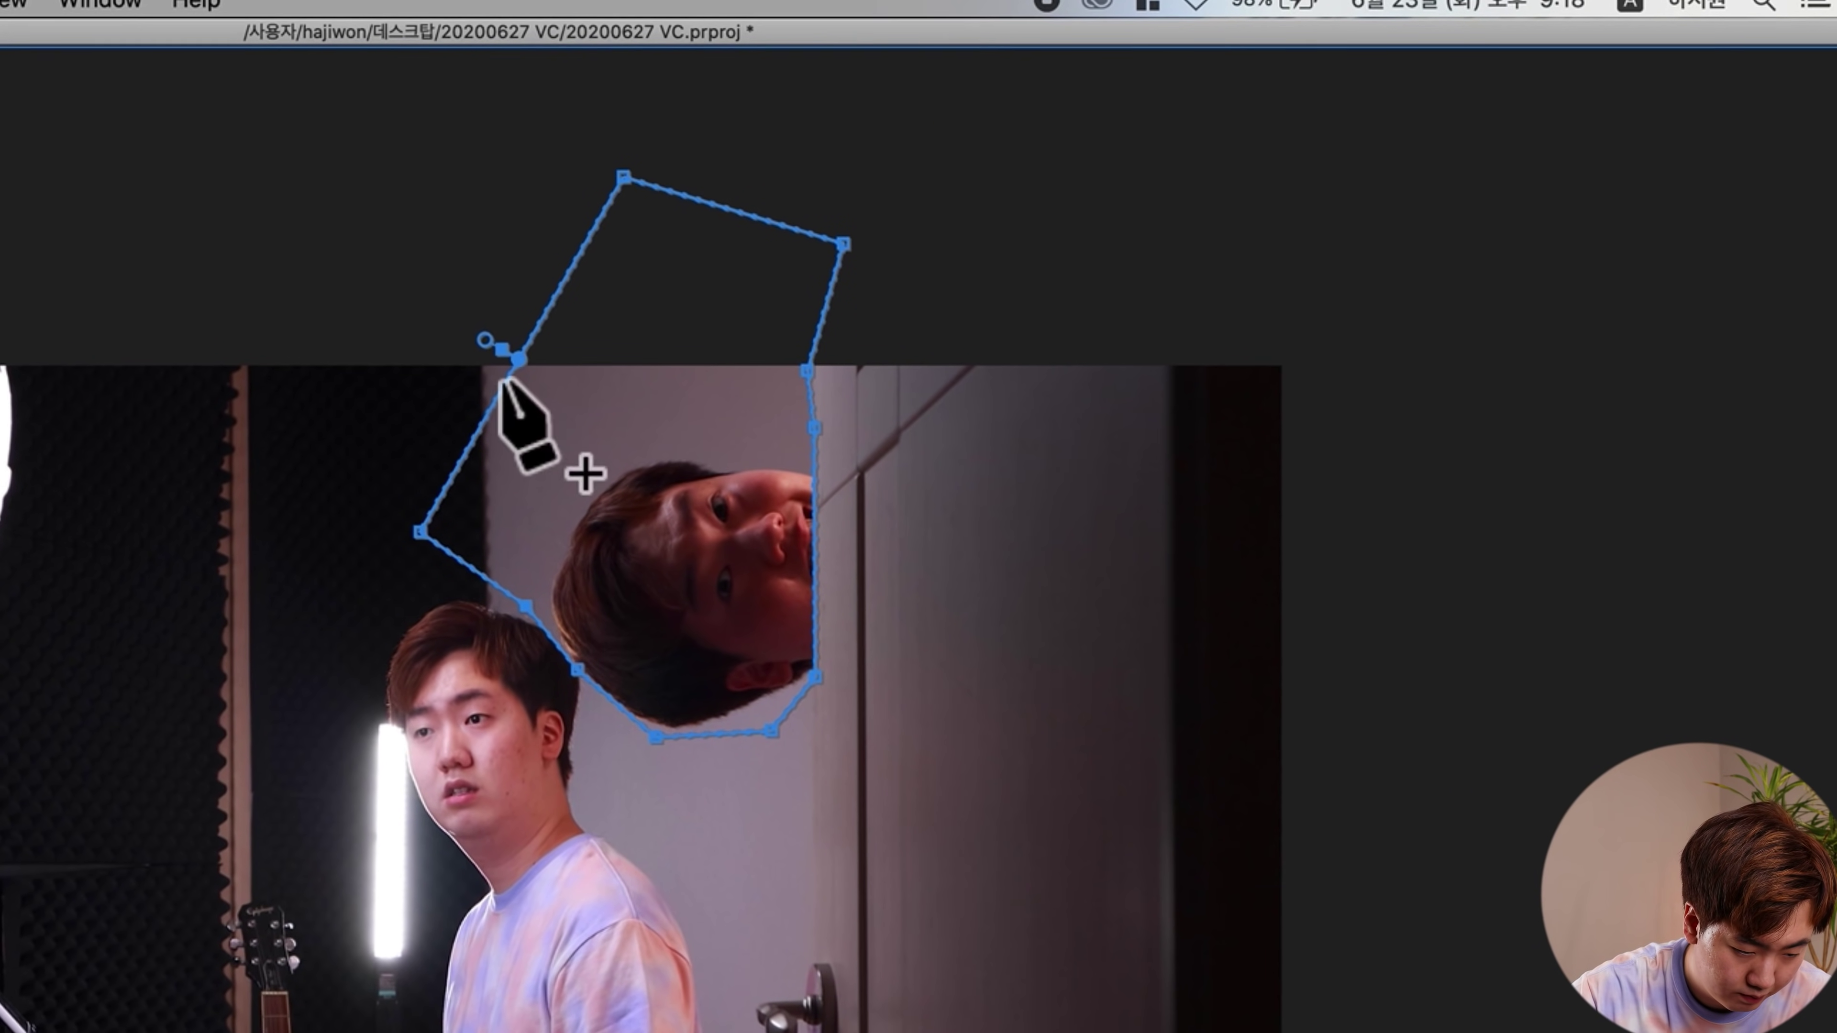
left_click_drag(500, 379, 477, 337)
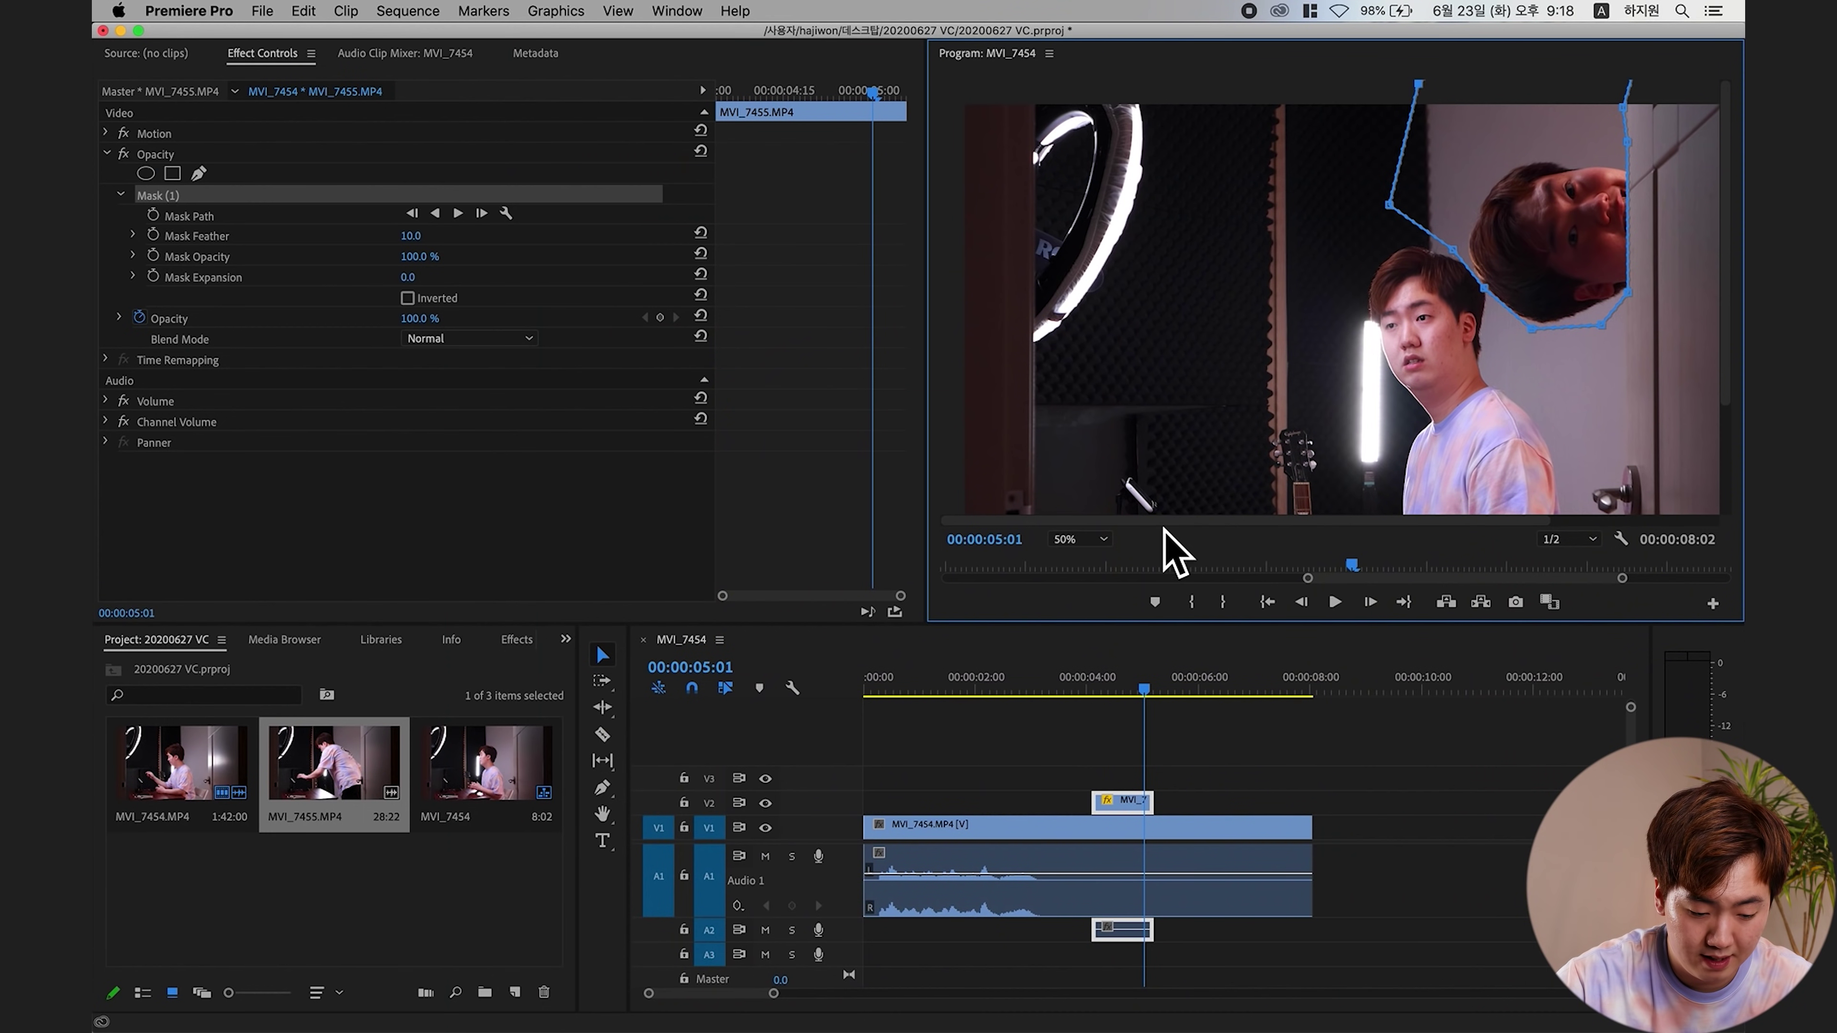
left_click(1098, 544)
left_click(1099, 553)
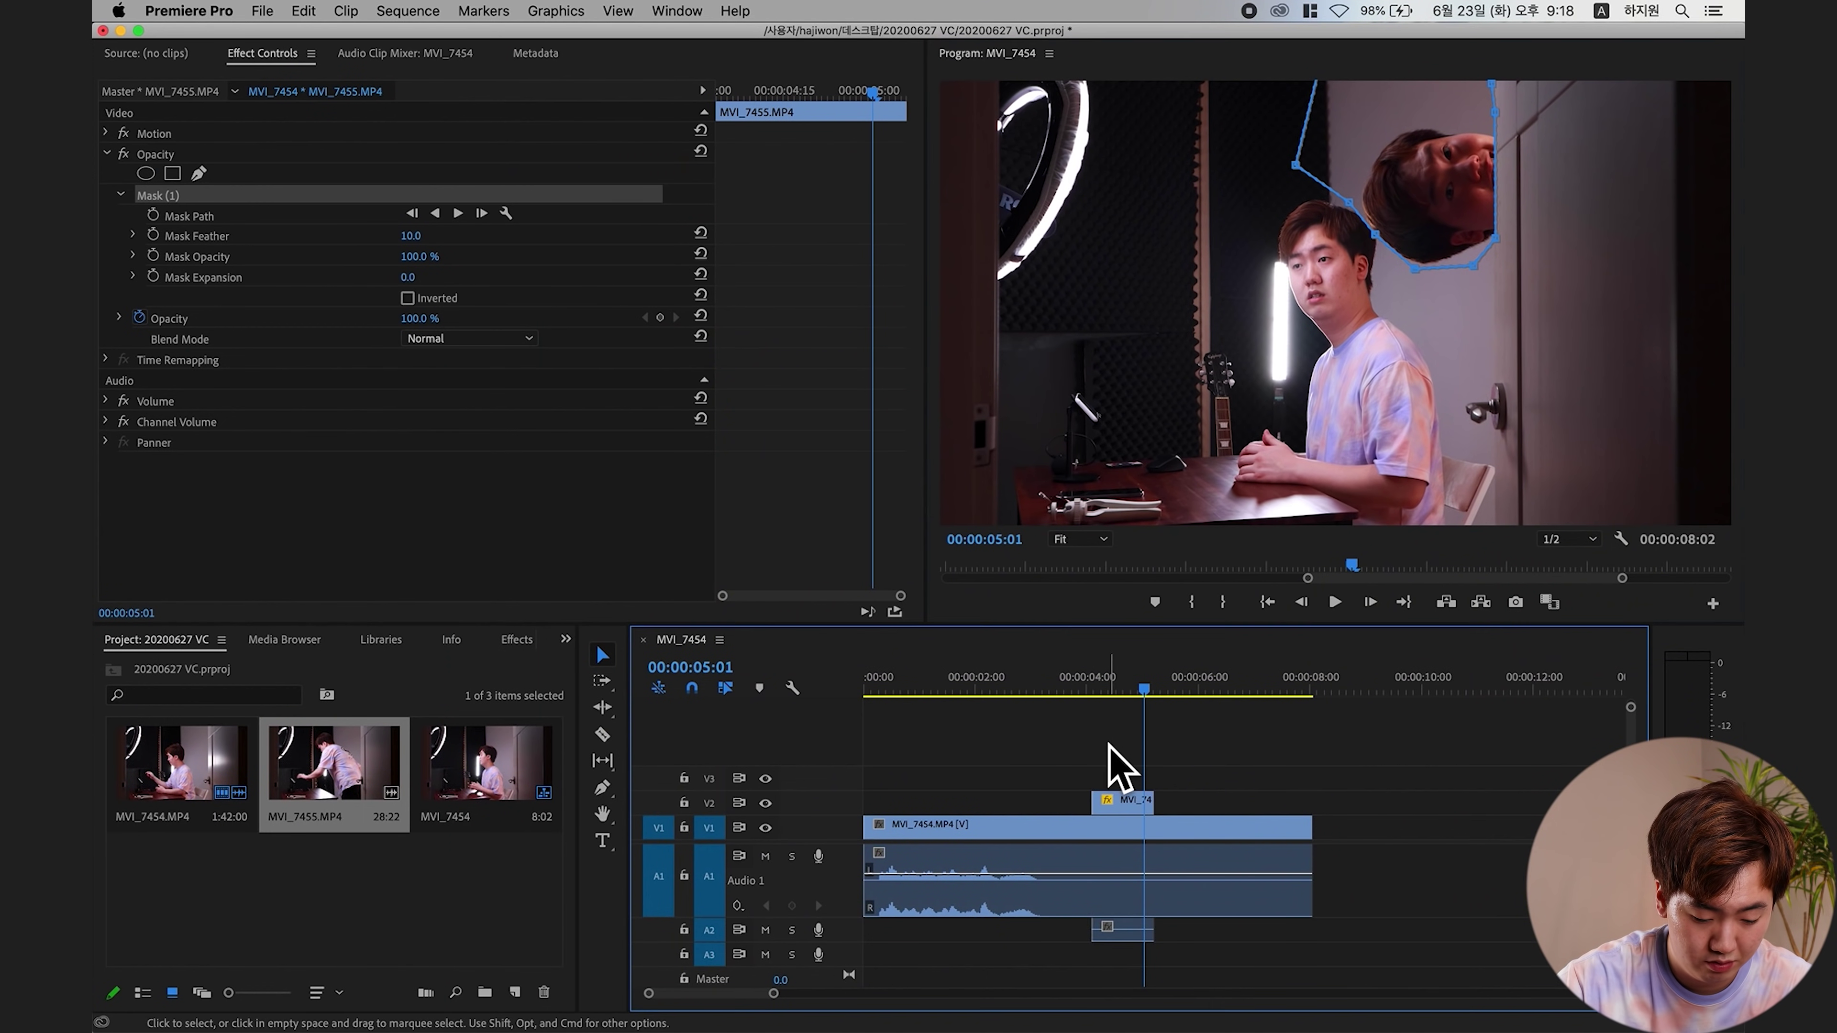
- Play the sequence from about 4 seconds and scrub across the V2 clip to inspect the face against the door
left_click(1103, 759)
left_click(1095, 682)
key("space")
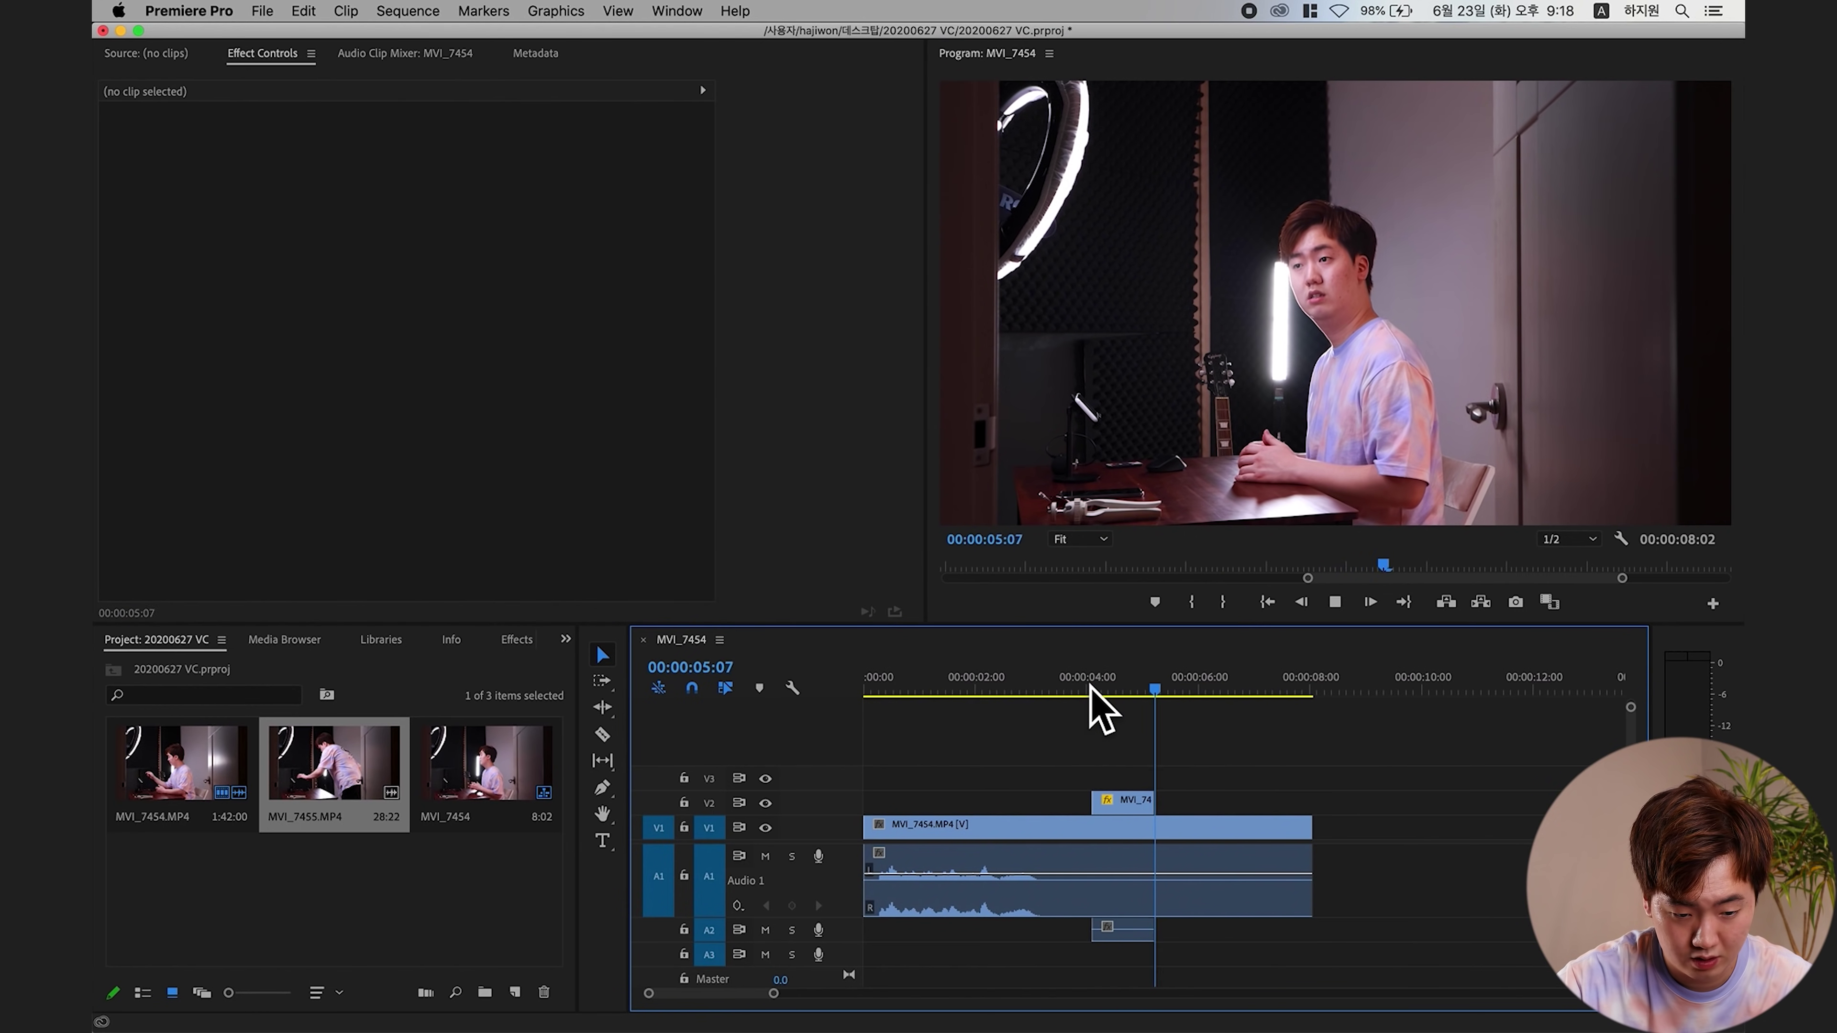
left_click(1090, 686)
mouse_move(1106, 689)
left_mouse_down()
mouse_move(1086, 689)
mouse_move(1120, 689)
left_mouse_up()
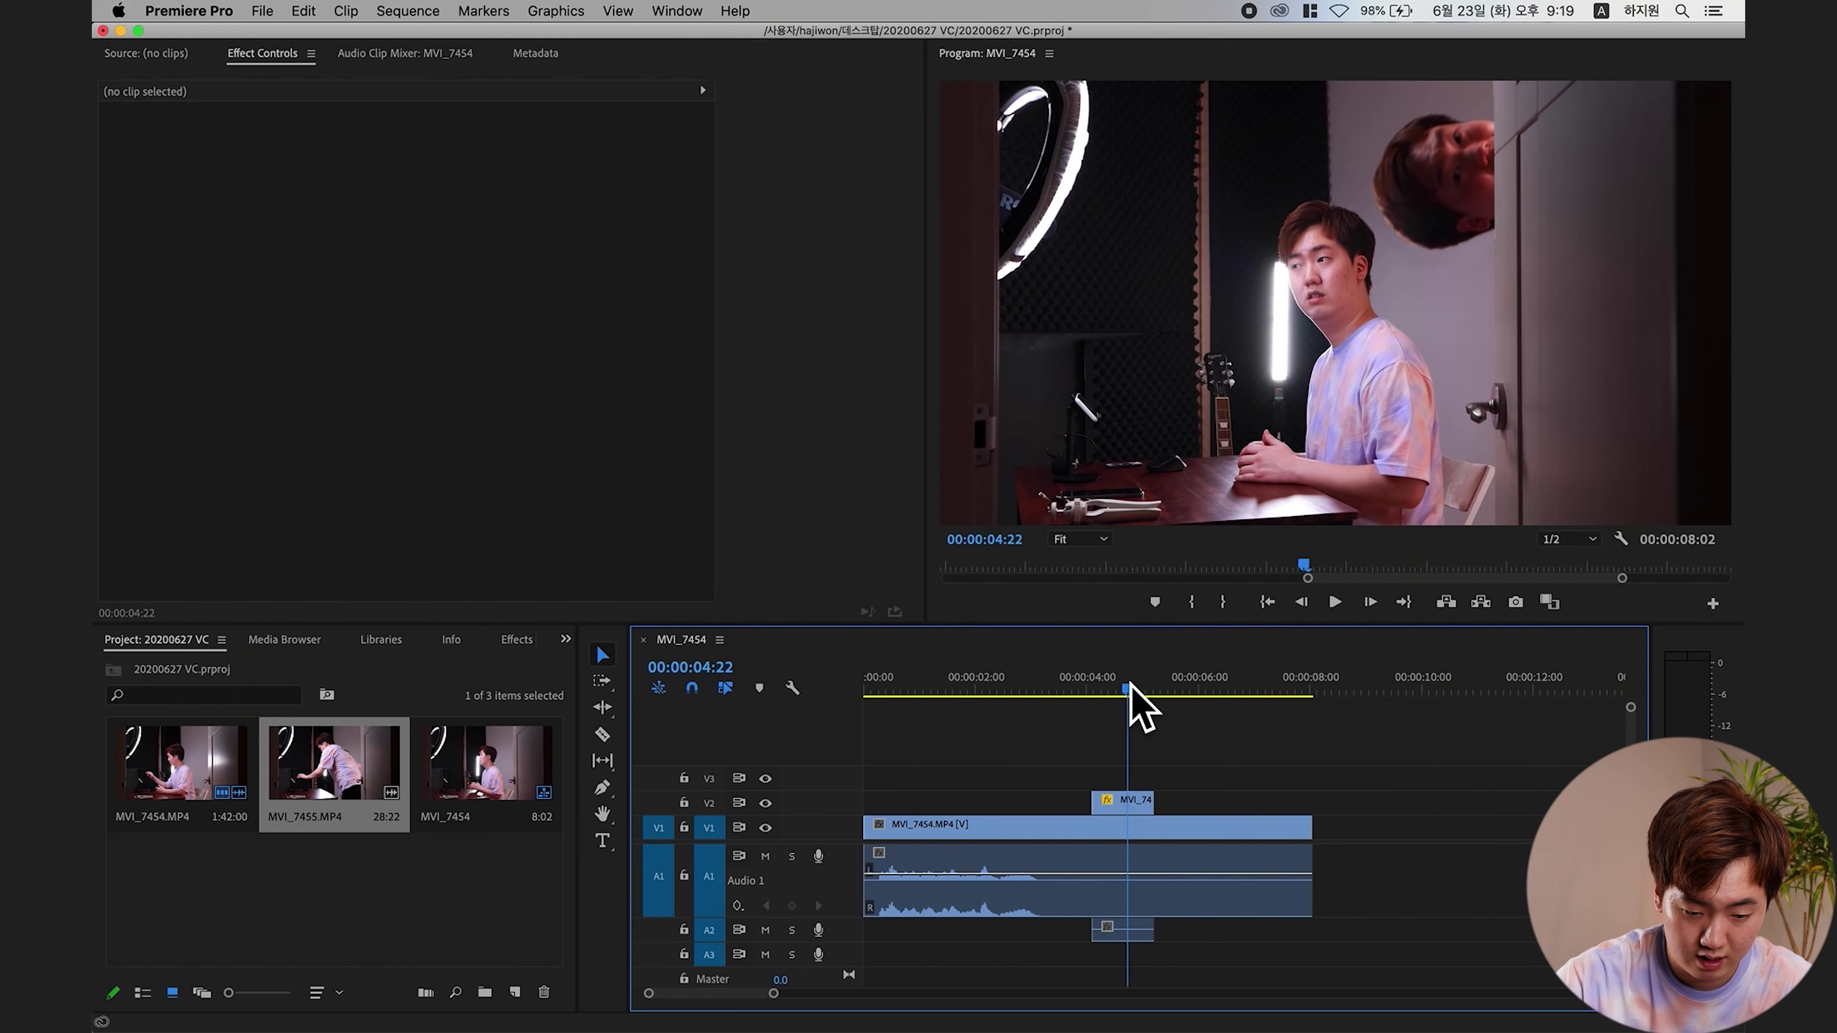
left_click_drag(1128, 681, 1108, 718)
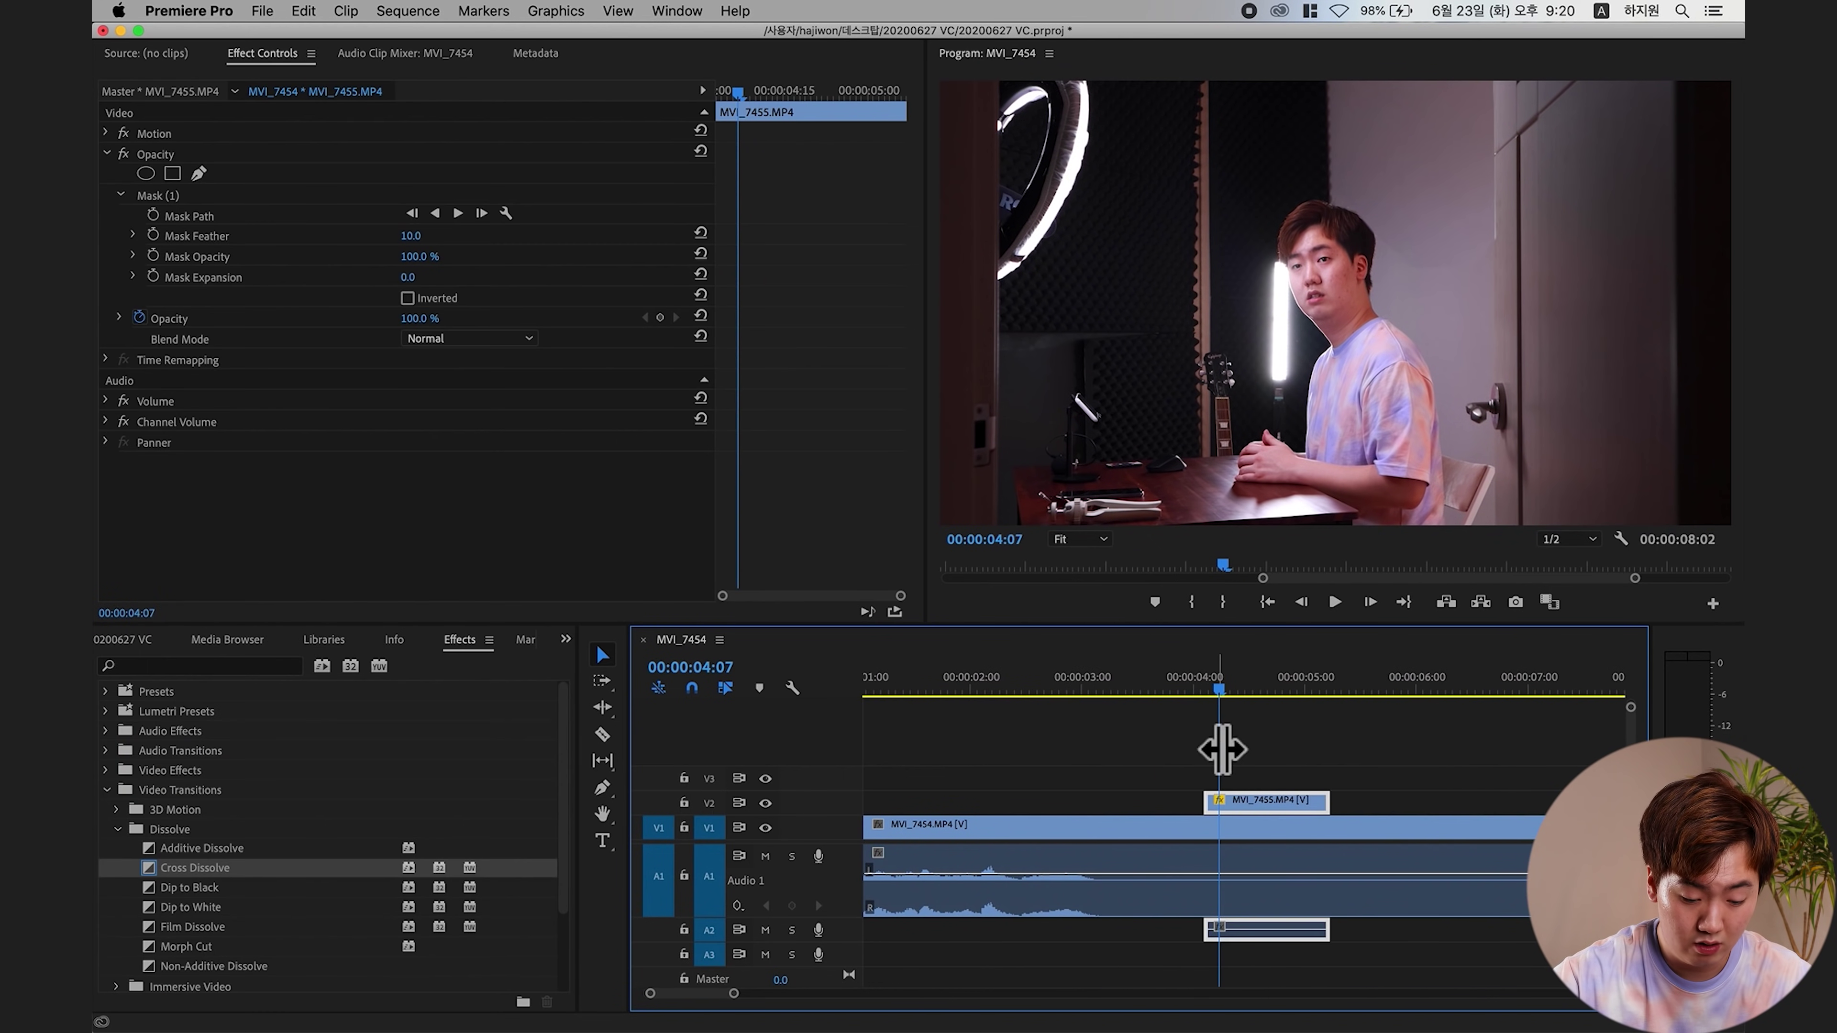
- Reselect the MVI_7455 clip on V2 and display its effect properties with the keyframe timeline
left_click_drag(1217, 738, 1233, 698)
left_click_drag(1204, 801, 1135, 803)
mouse_move(1152, 696)
left_mouse_down()
mouse_move(1136, 698)
mouse_move(1243, 698)
mouse_move(1128, 698)
mouse_move(1206, 702)
mouse_move(1155, 710)
left_mouse_up()
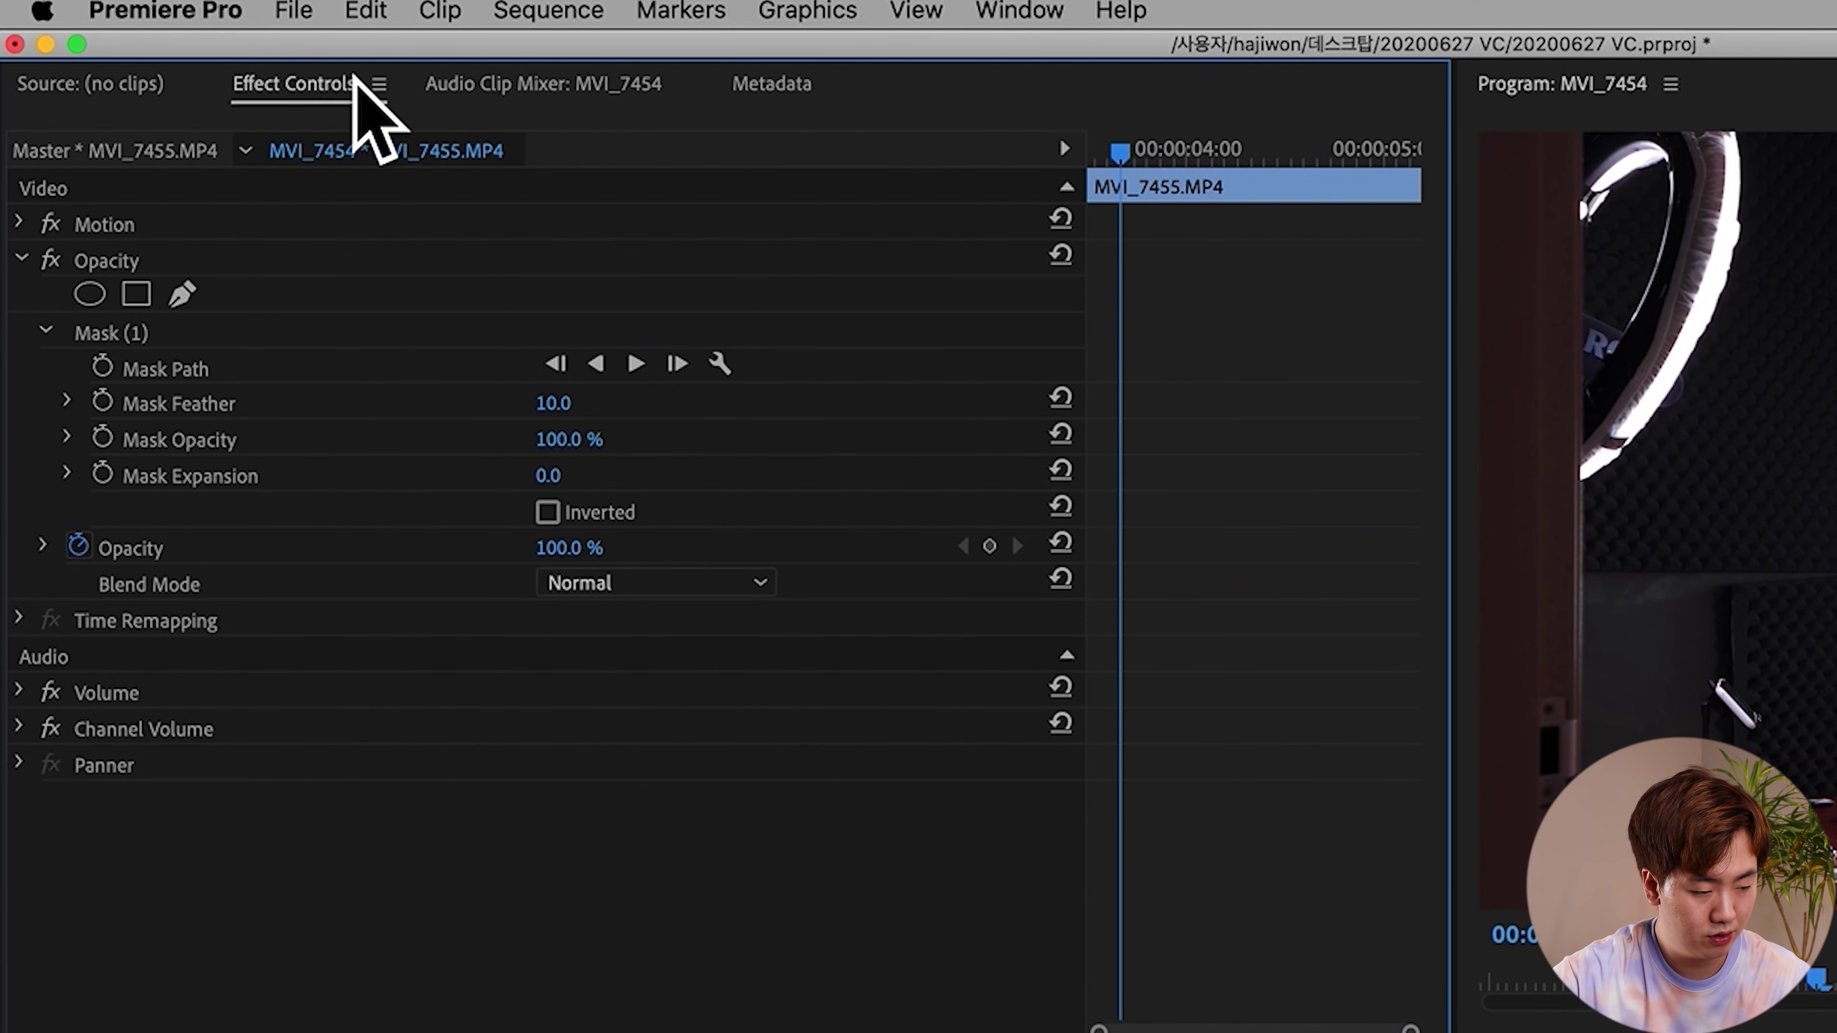
left_click(702, 90)
left_click(1415, 147)
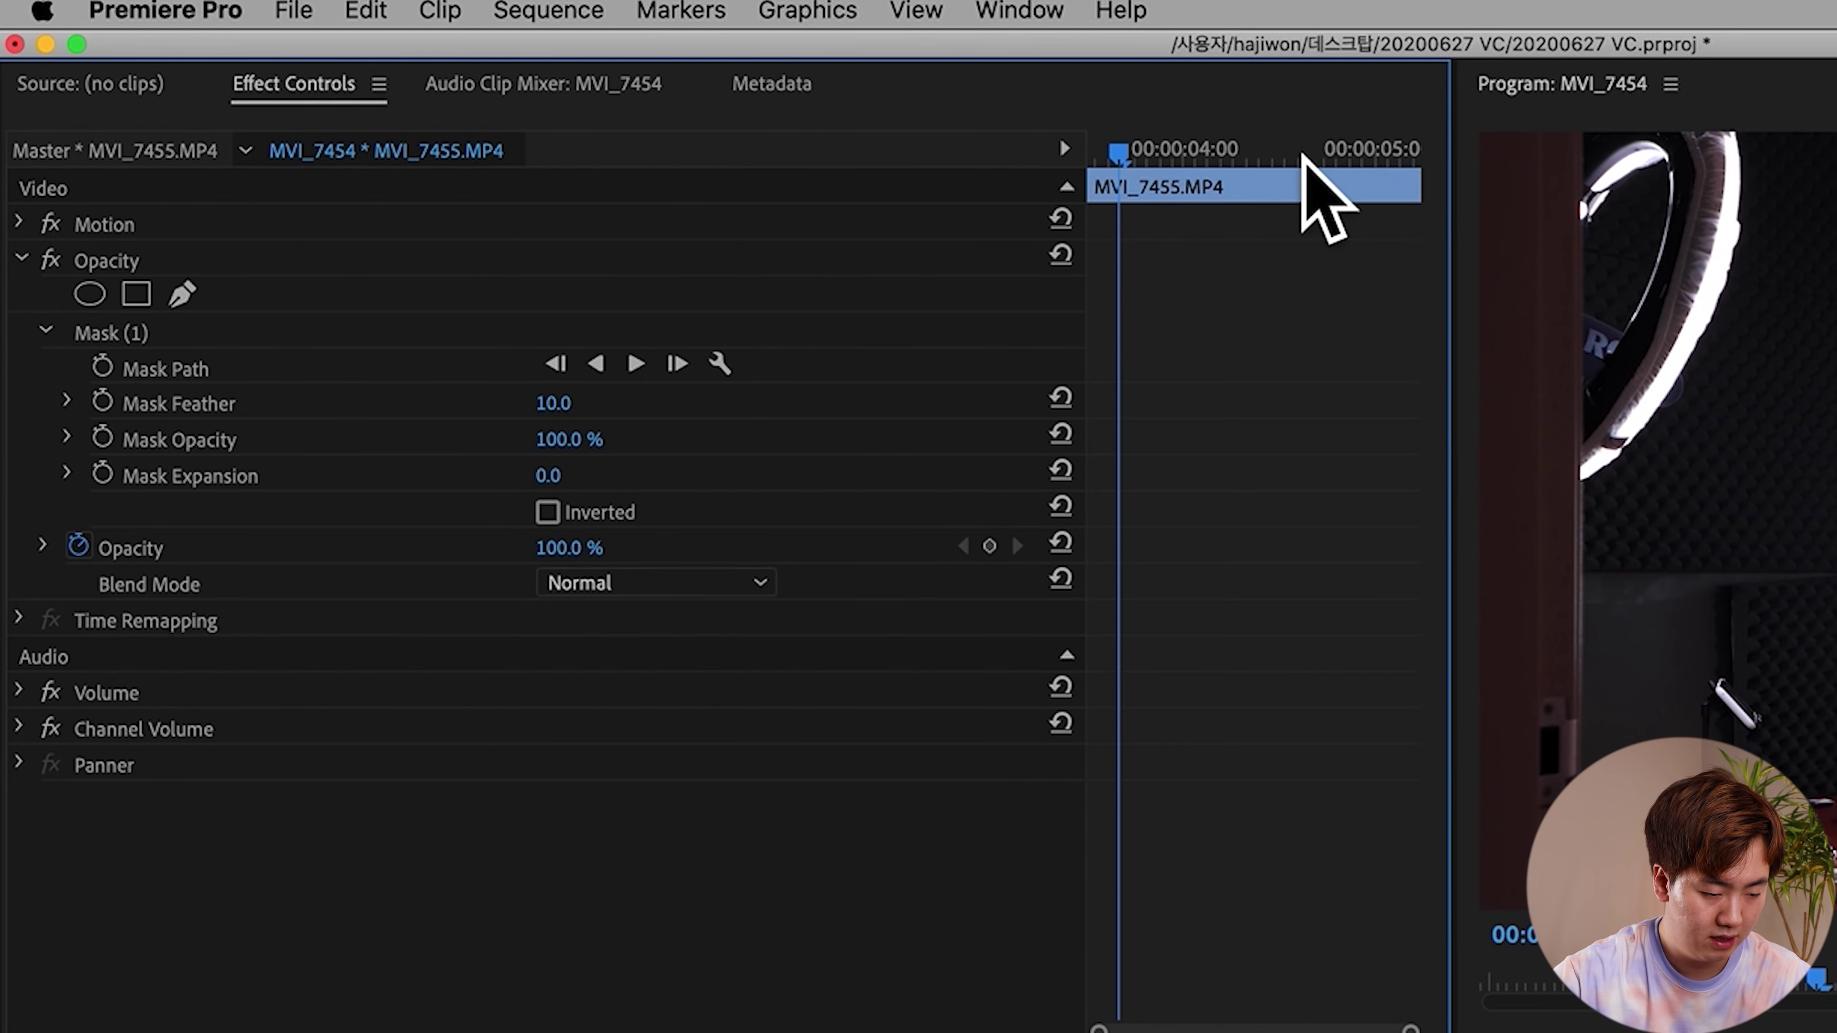
- Scrub within the MVI_7455 clip and place the playhead at the clip's first frame
left_click_drag(1125, 154, 1193, 158)
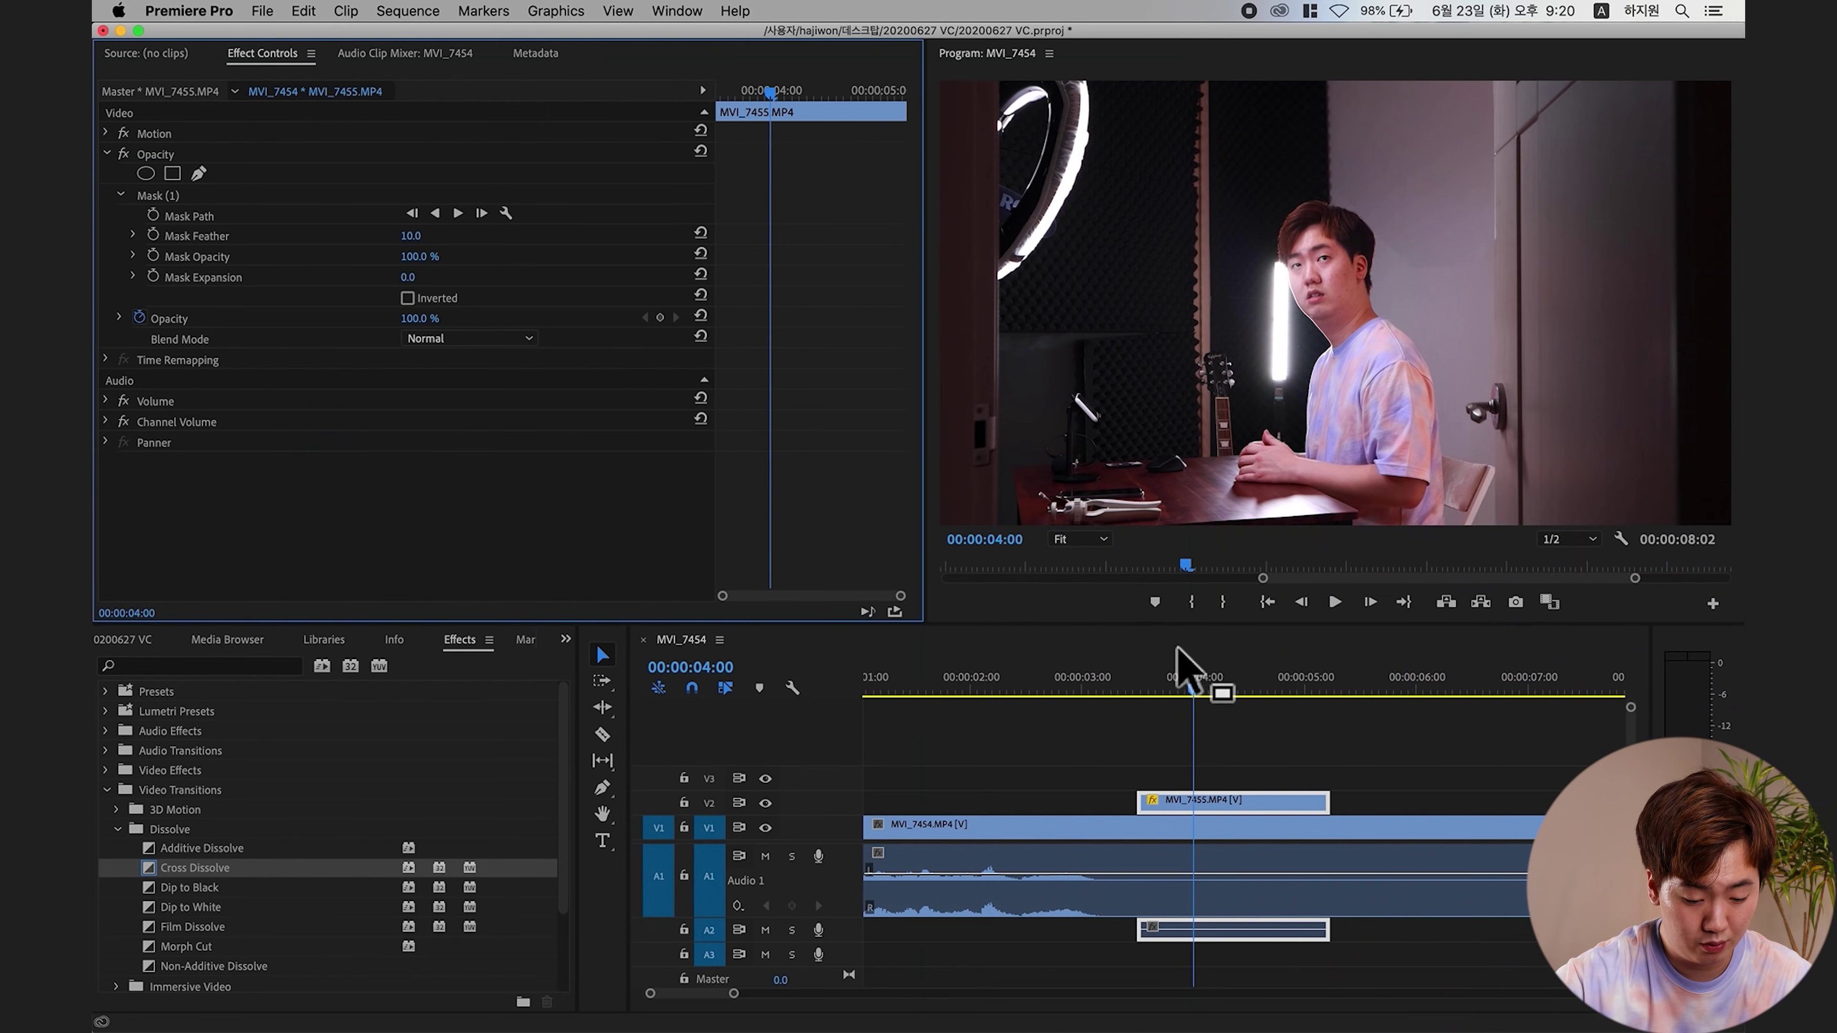
left_click_drag(1195, 684, 1185, 686)
left_click_drag(762, 91, 759, 88)
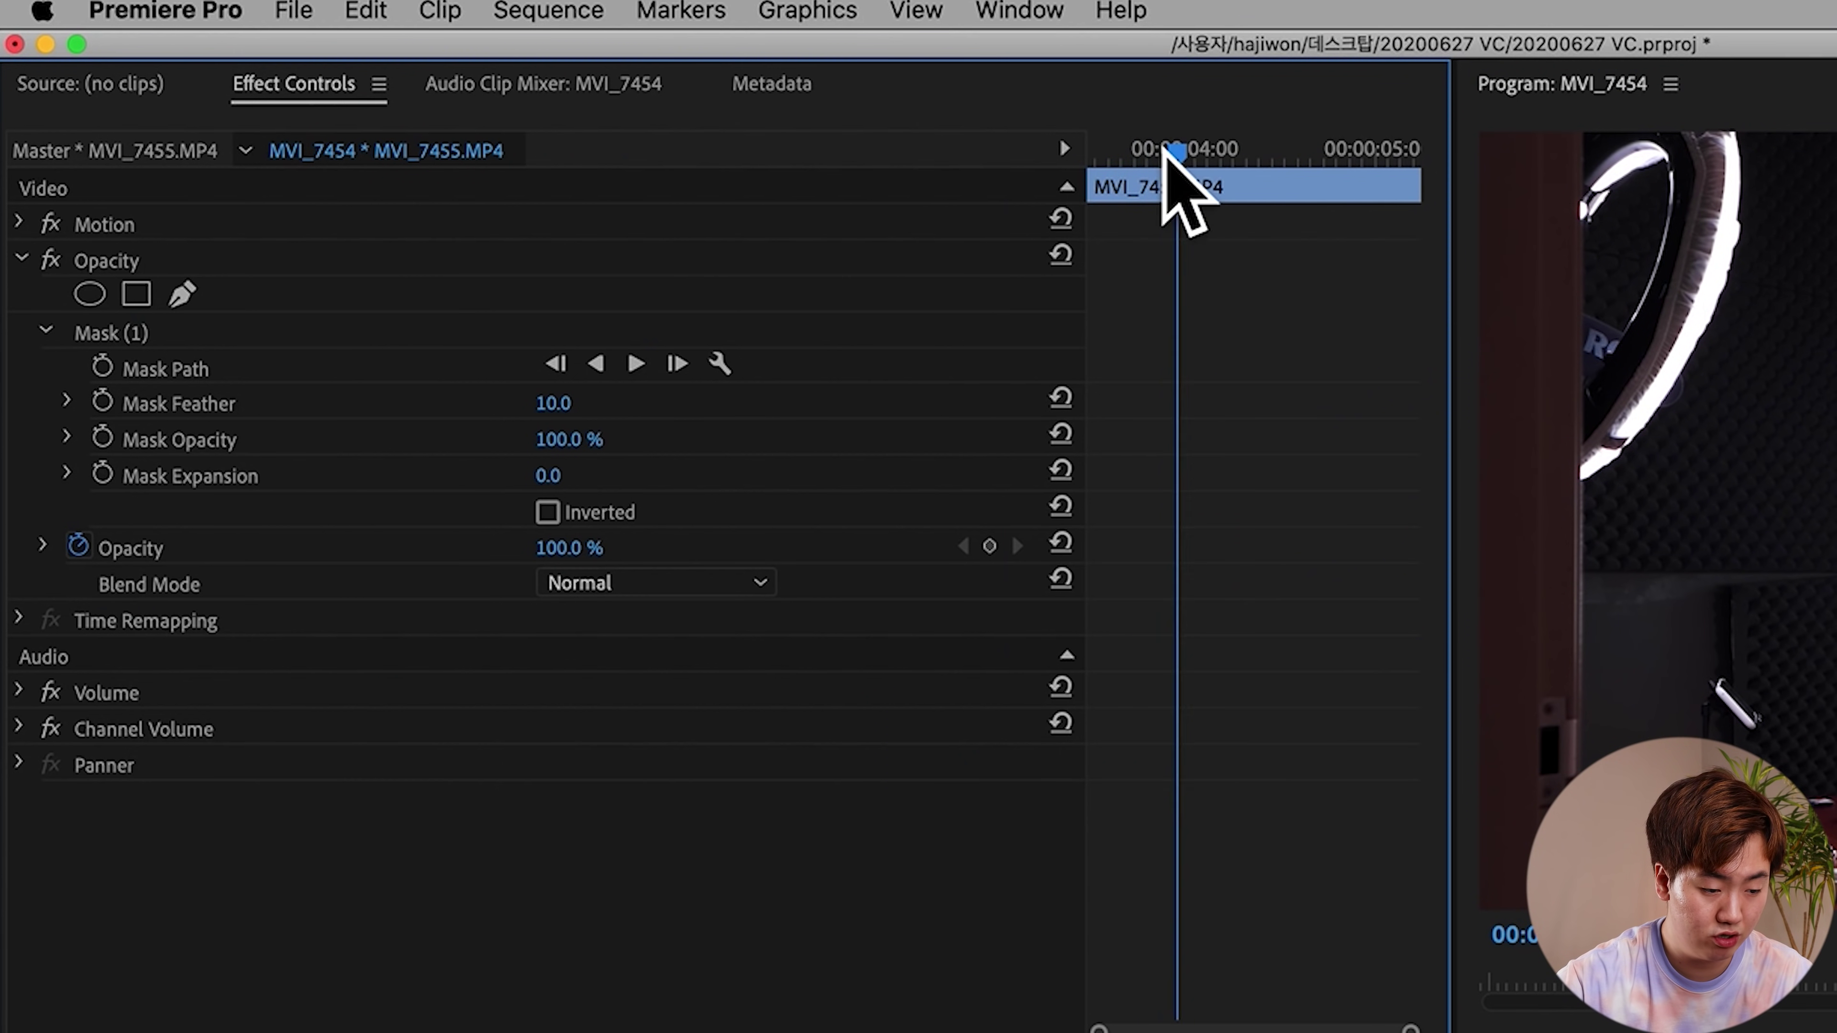
left_click_drag(1163, 145, 1050, 156)
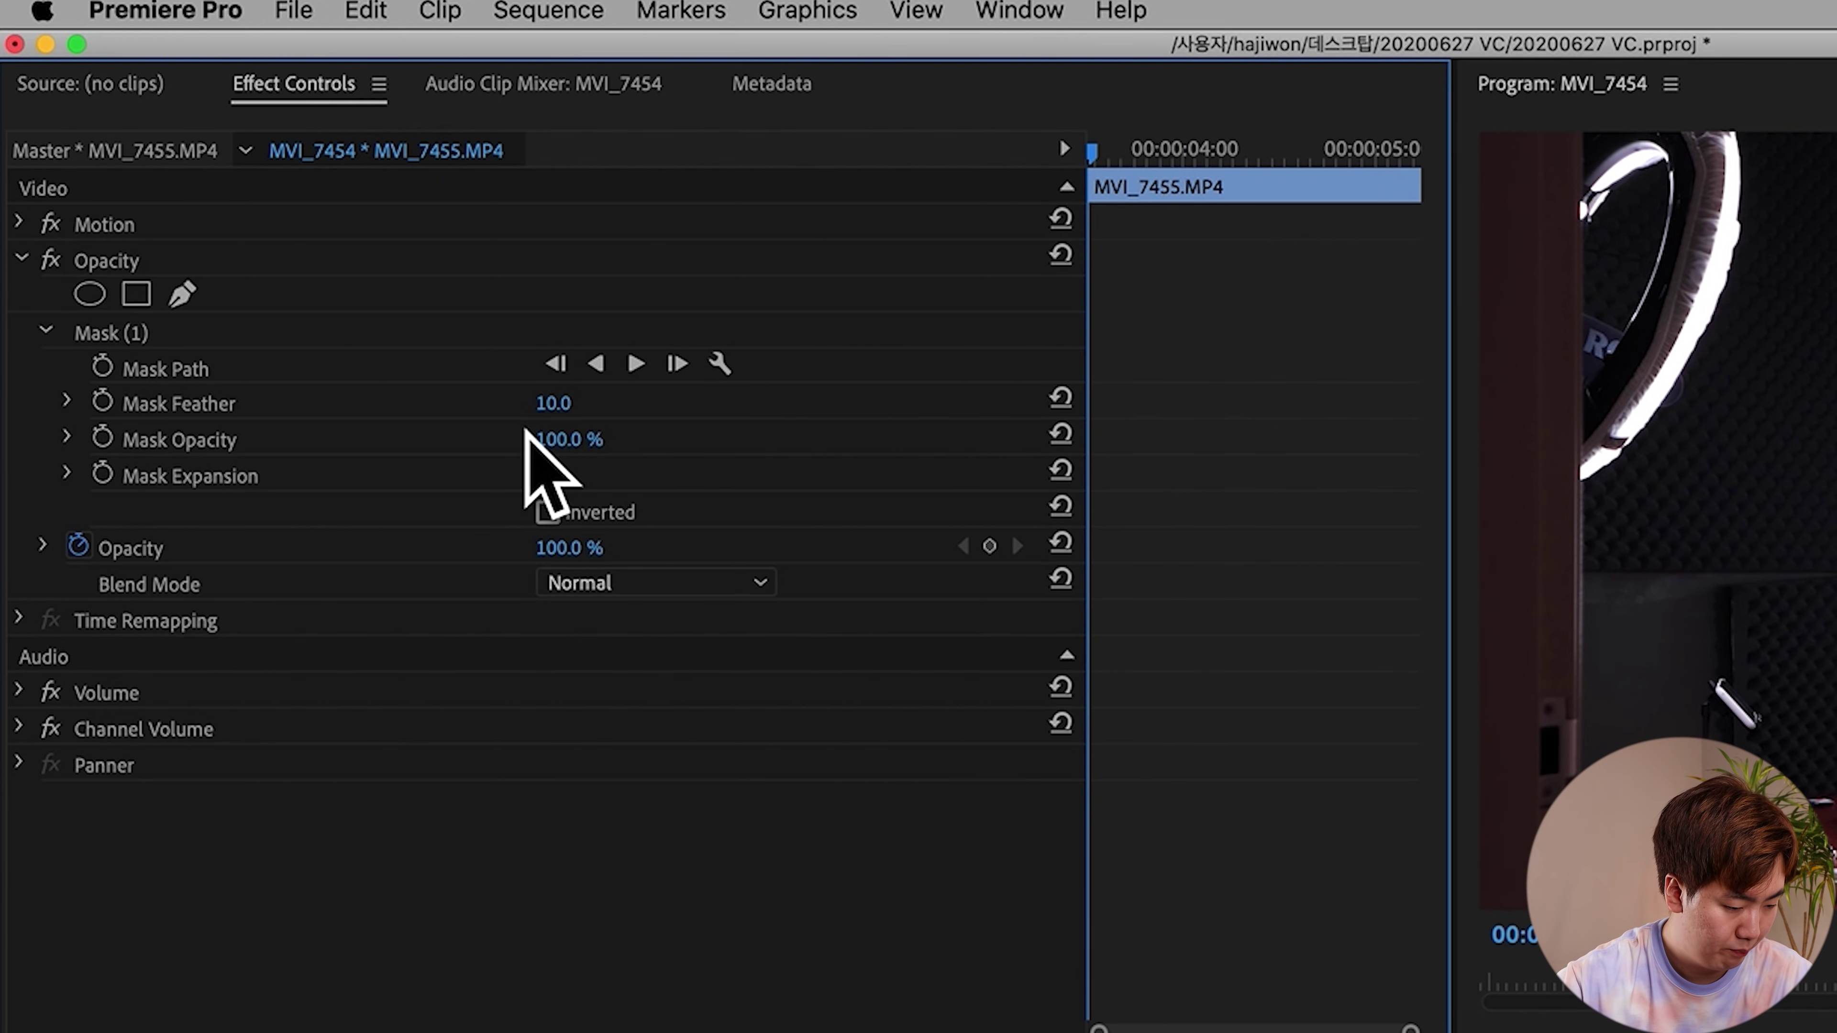
- Try lowering the MVI_7455 clip's opacity at its first frame, and undo the change
left_click_drag(571, 547, 185, 547)
key("super+z")
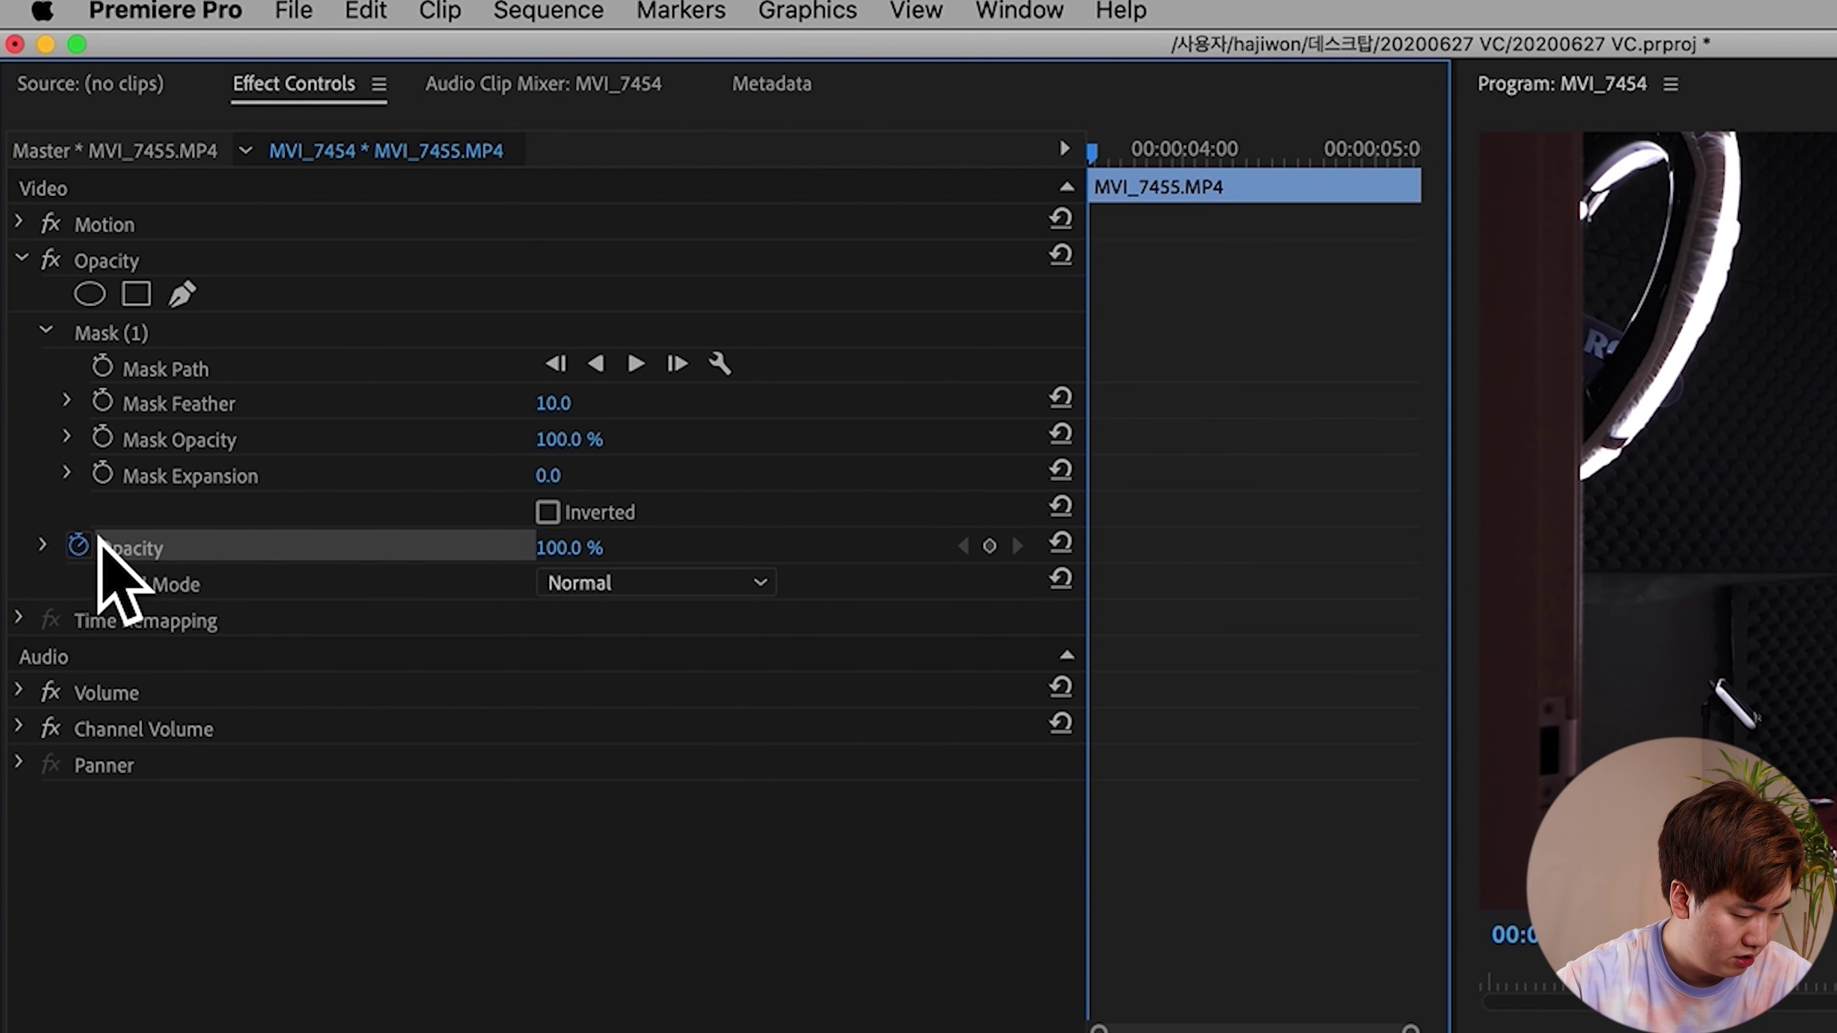
- Enable opacity keyframing for the MVI_7455 clip at its first frame and set the opacity there to 0%
left_click(83, 545)
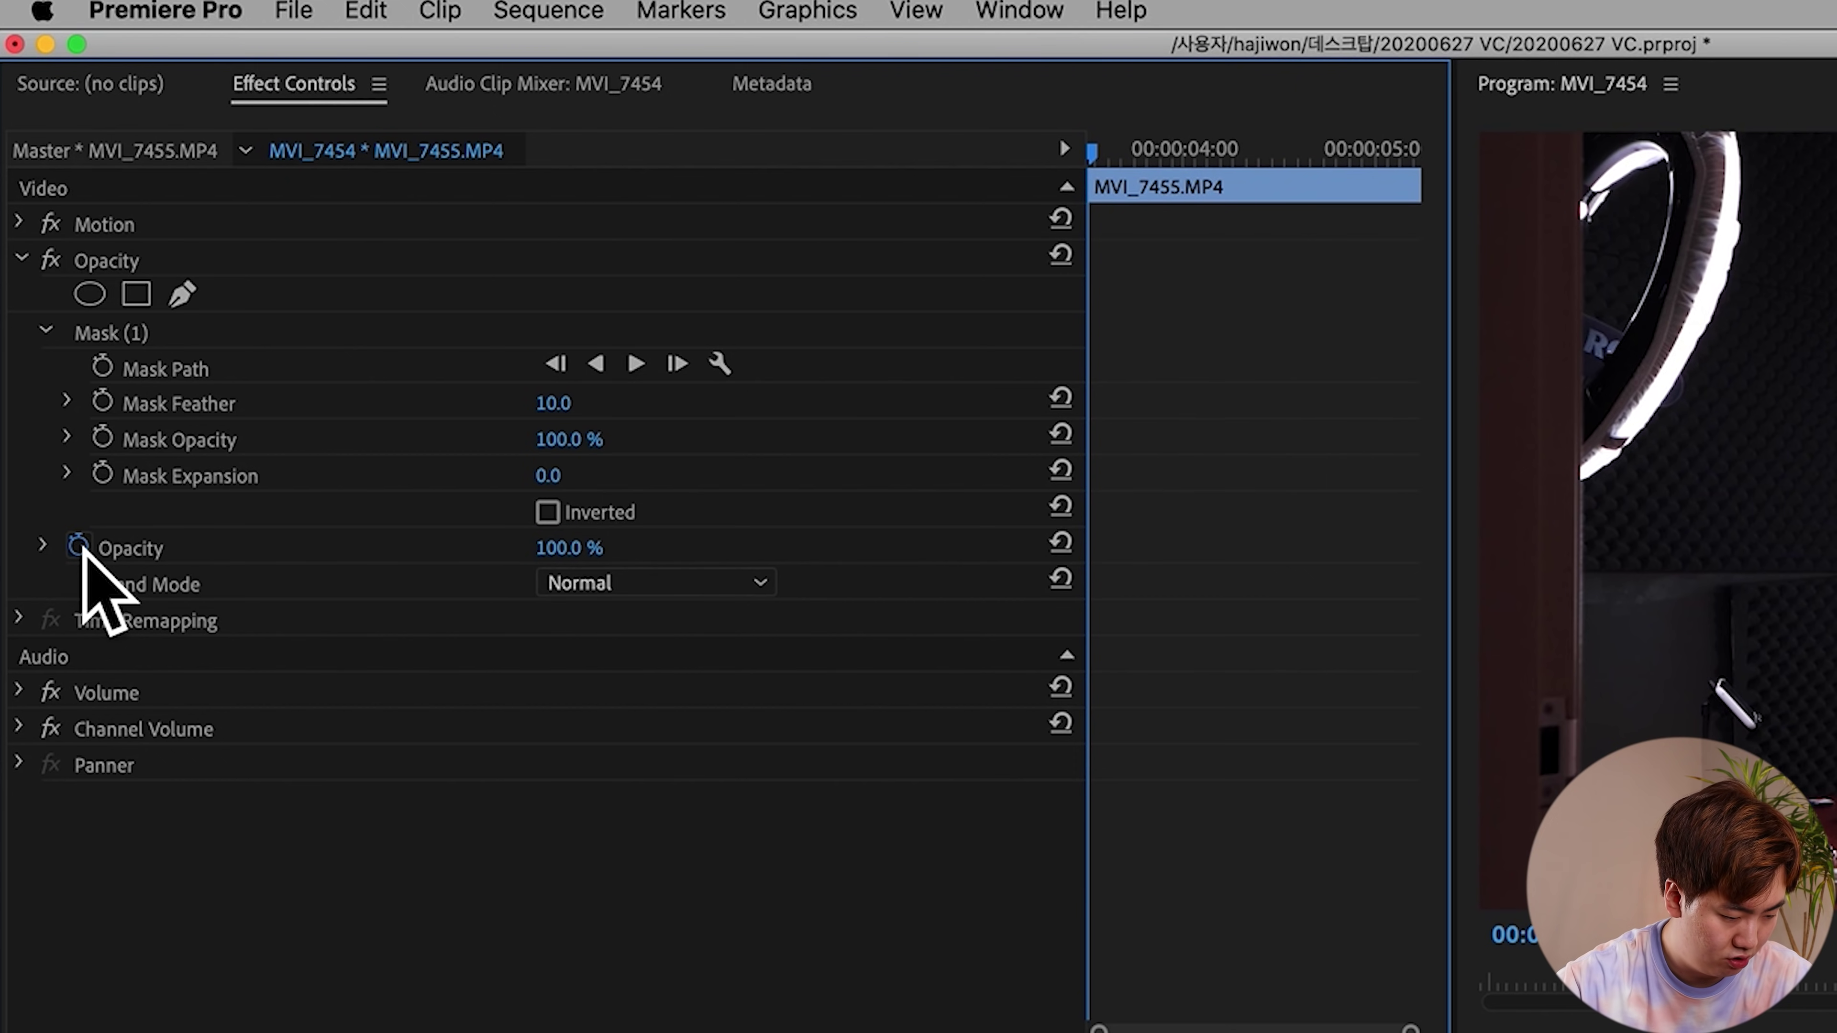
left_click(78, 545)
left_click(570, 548)
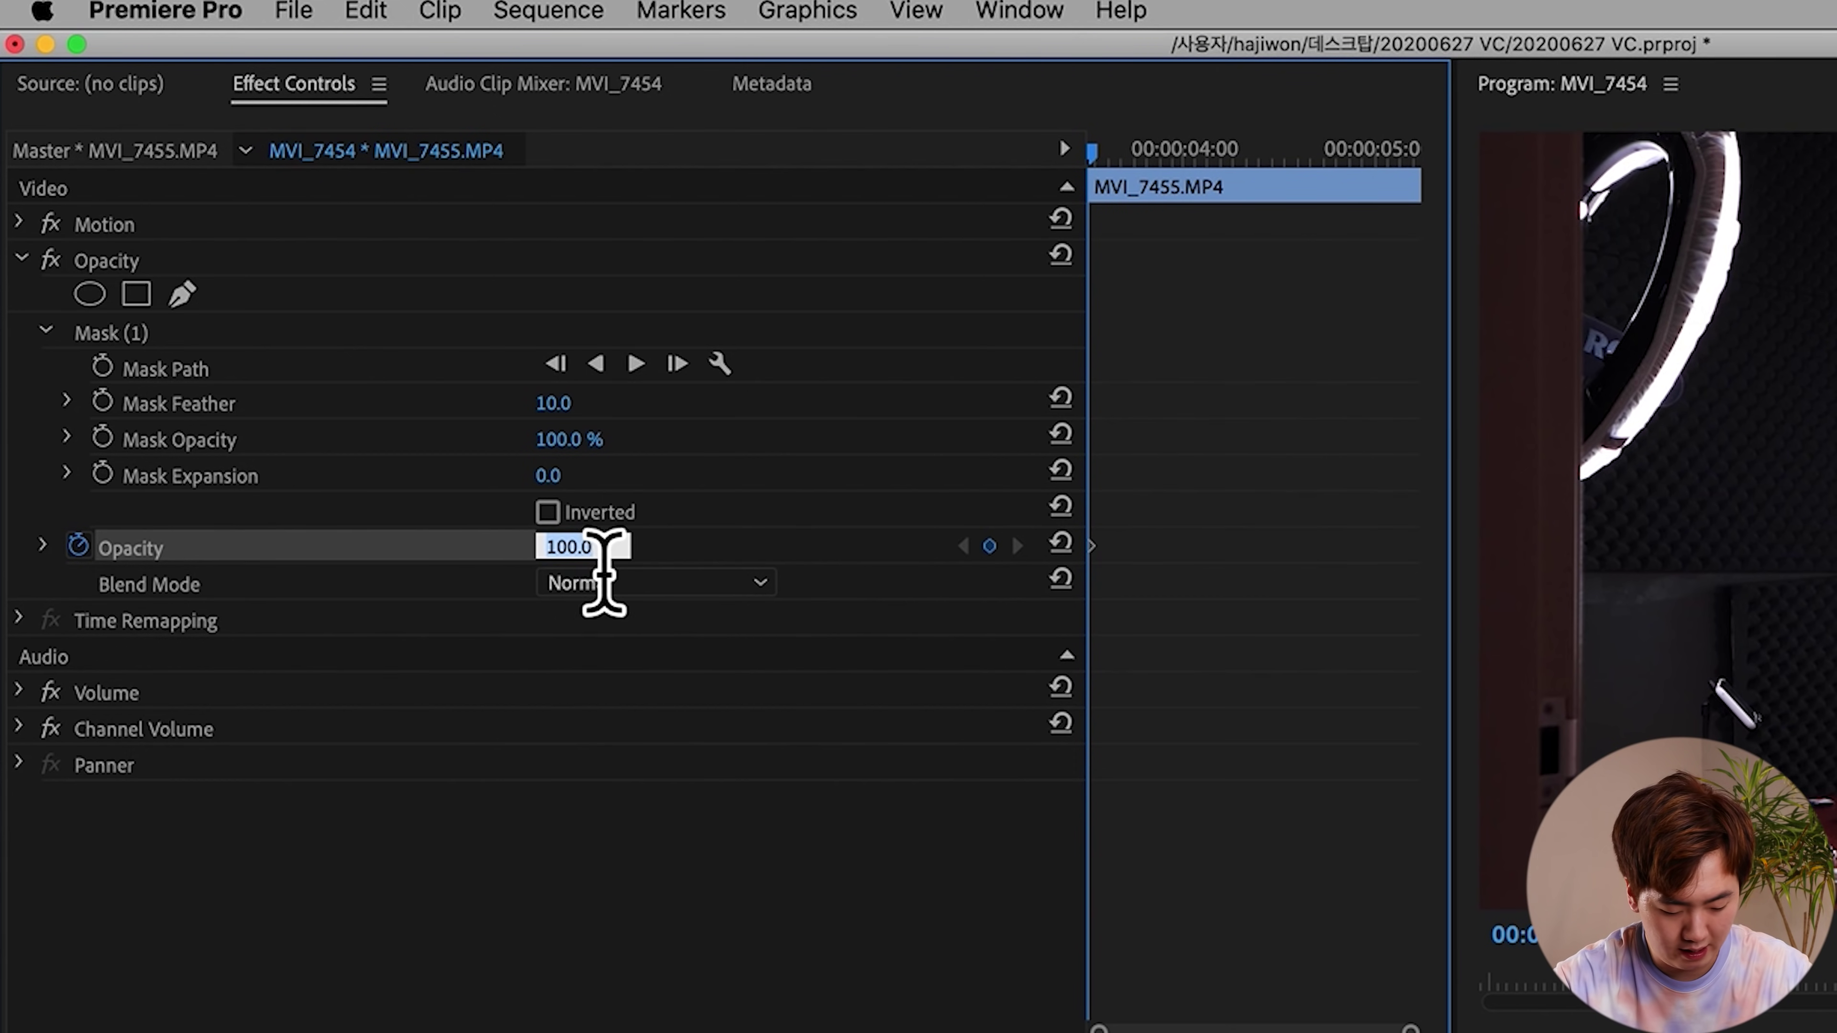
type("0")
key("Return")
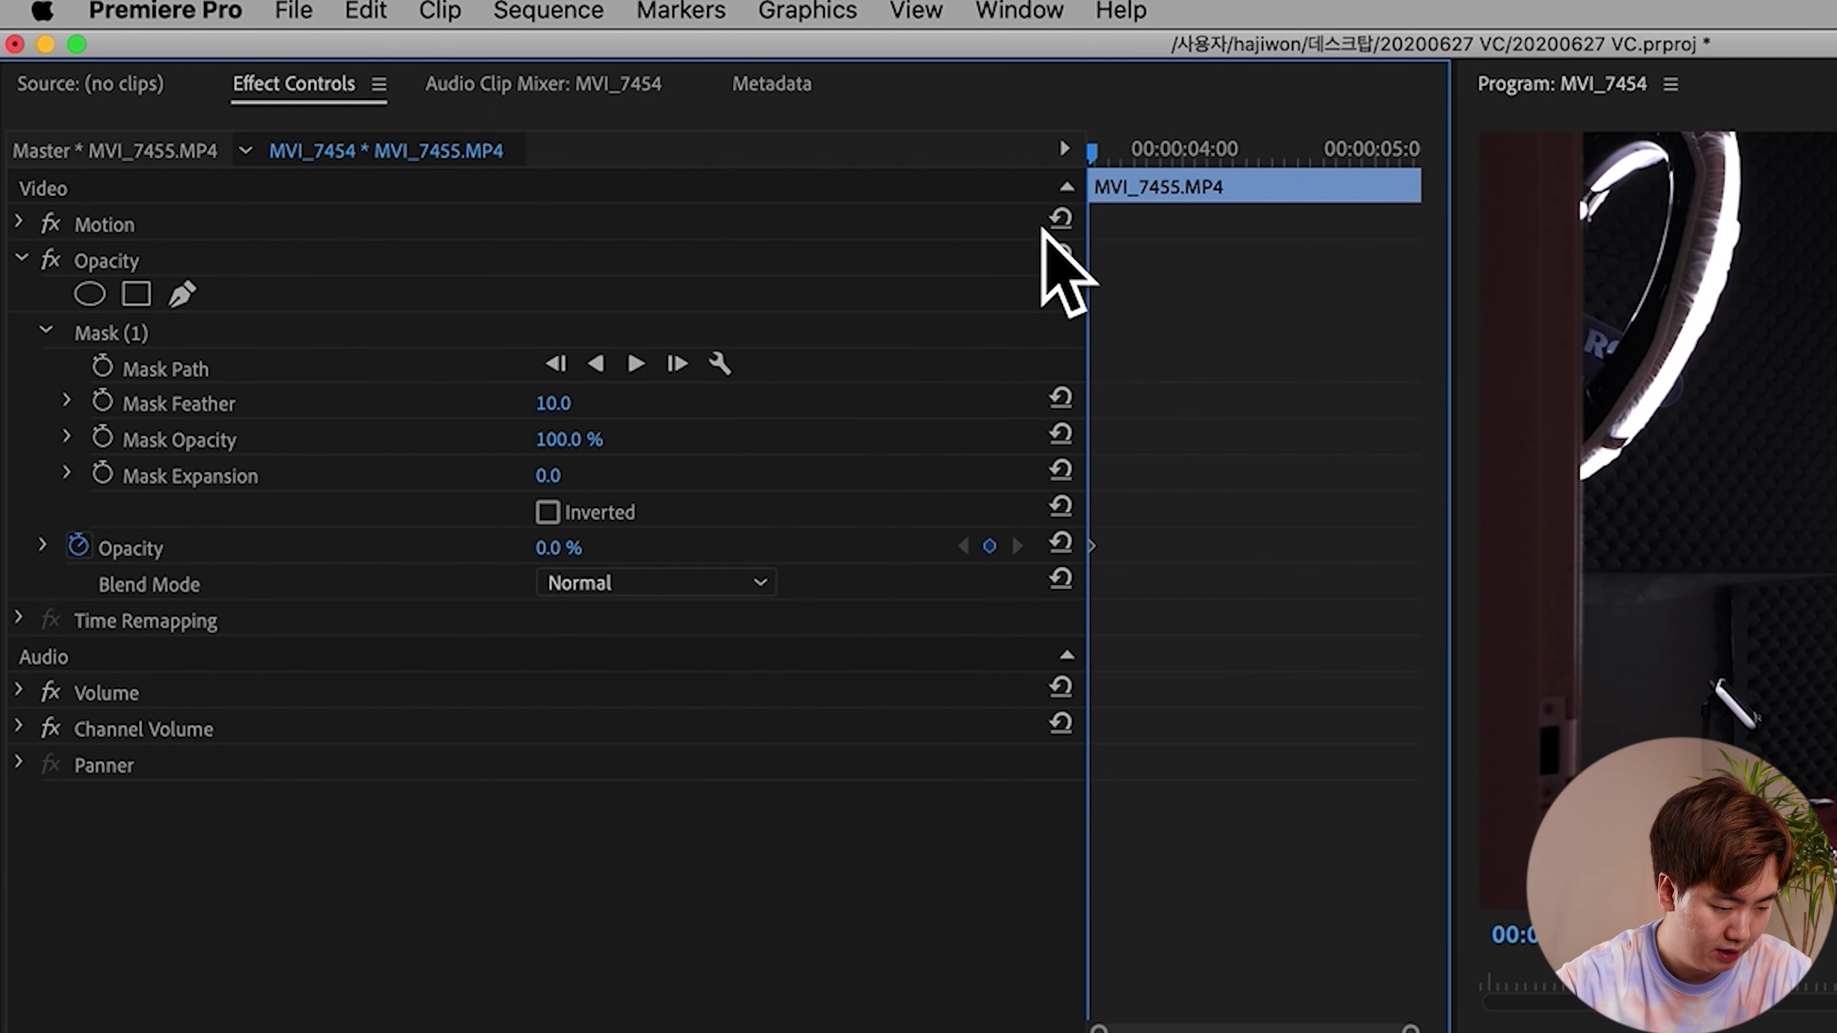
- Add a 100% opacity keyframe at 00:00:03:29 on the MVI_7455 clip and return the playhead to the clip's start
left_click_drag(1103, 152, 1185, 168)
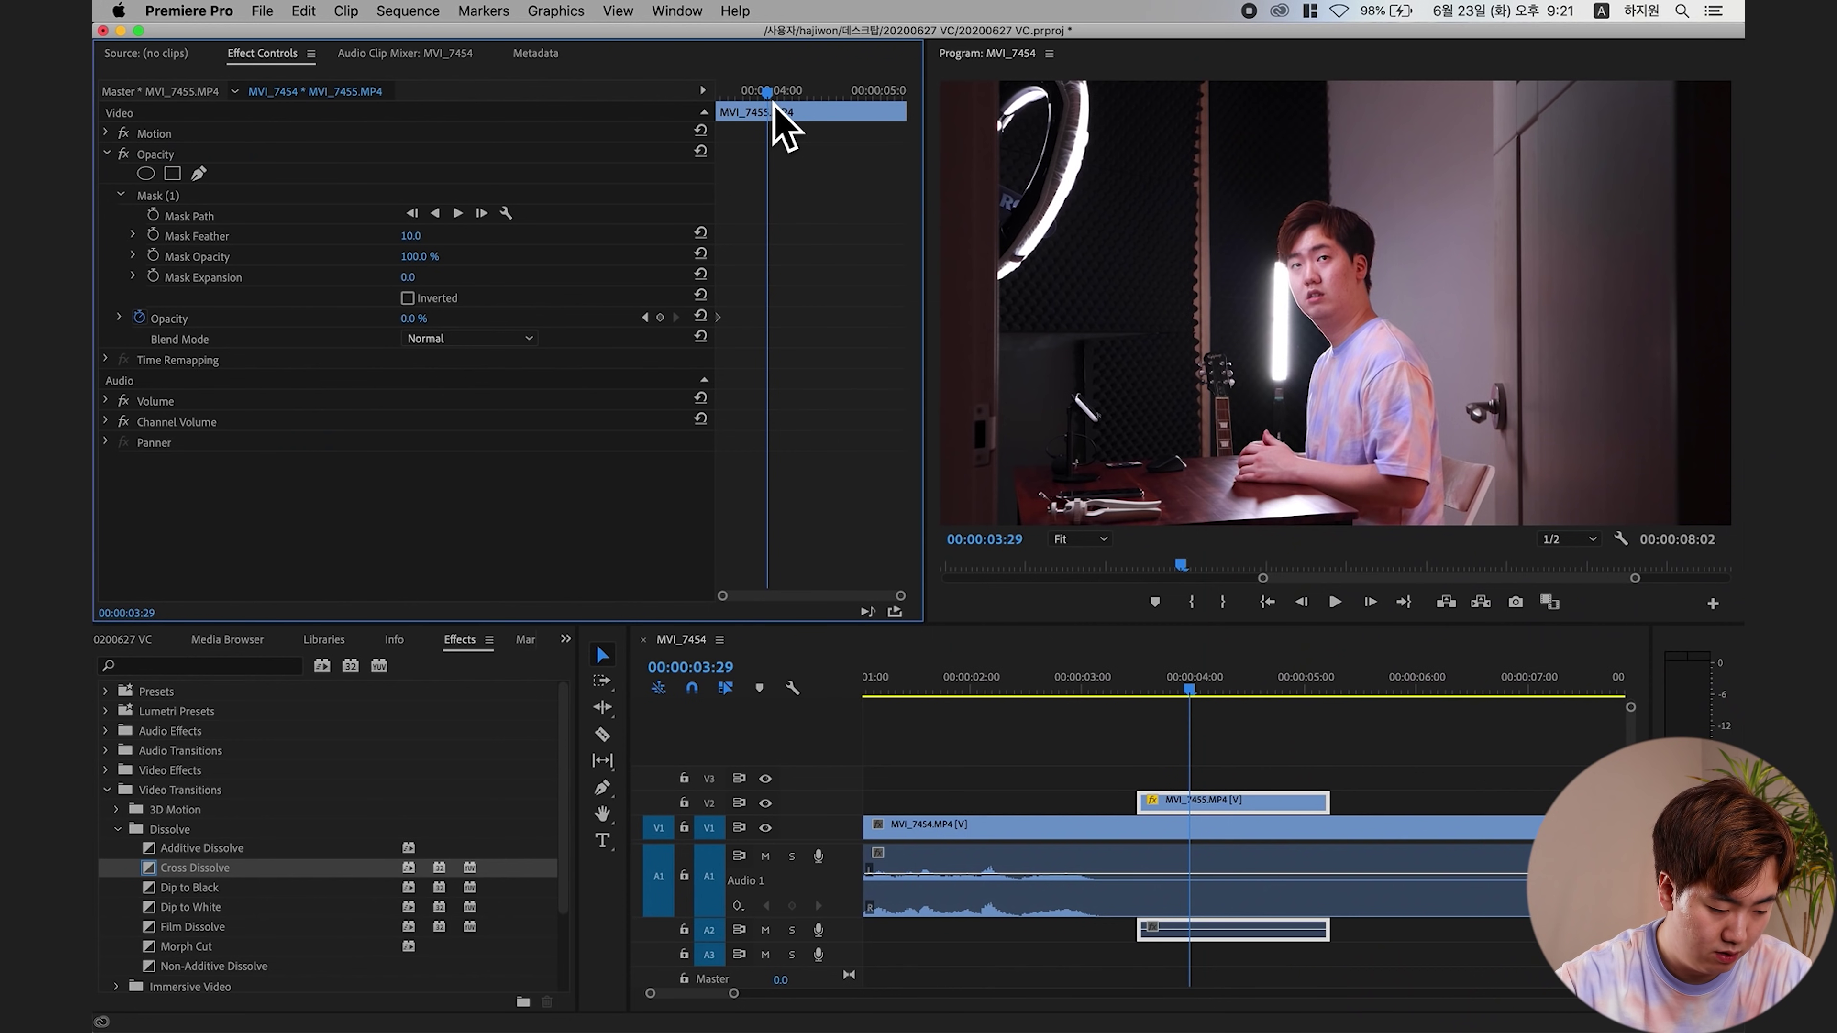
left_click_drag(772, 104, 737, 297)
left_click_drag(733, 102, 706, 92)
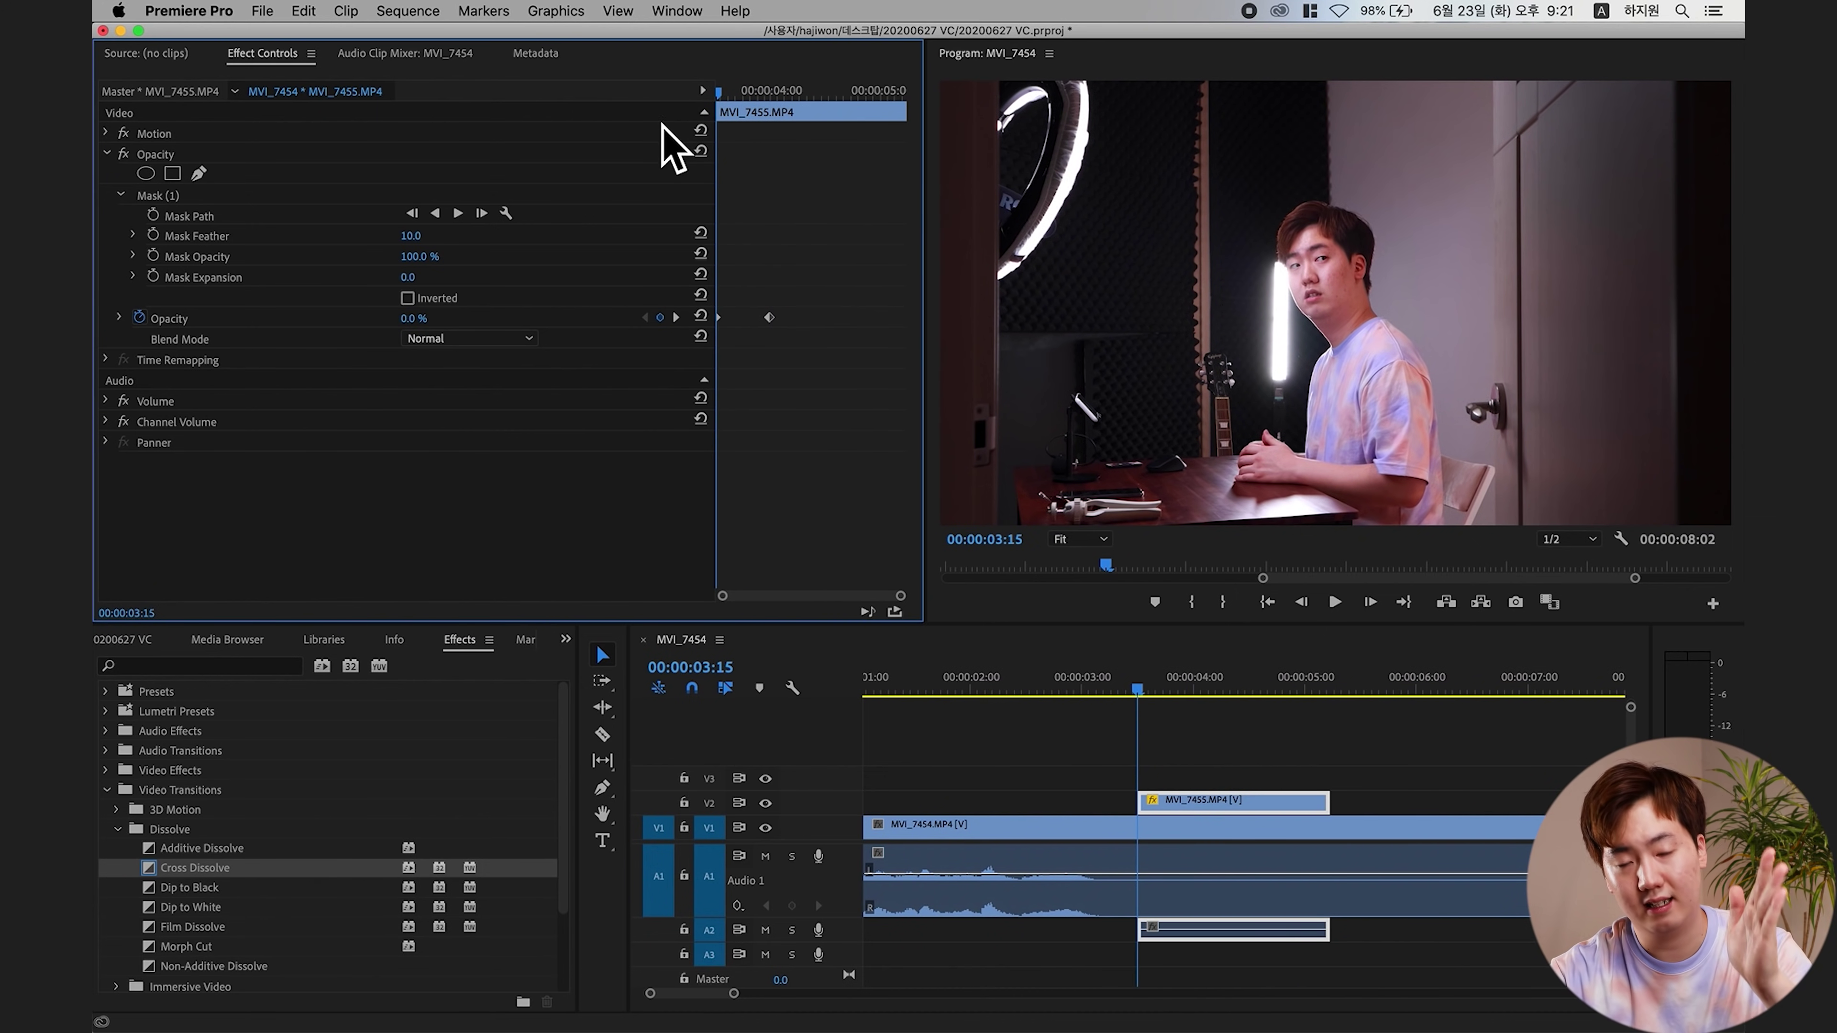
left_click_drag(711, 131, 664, 172)
- Play the sequence from 00:00:03:11 and inspect the composite at 00:00:04:09 in the maximized program view
left_click(1126, 688)
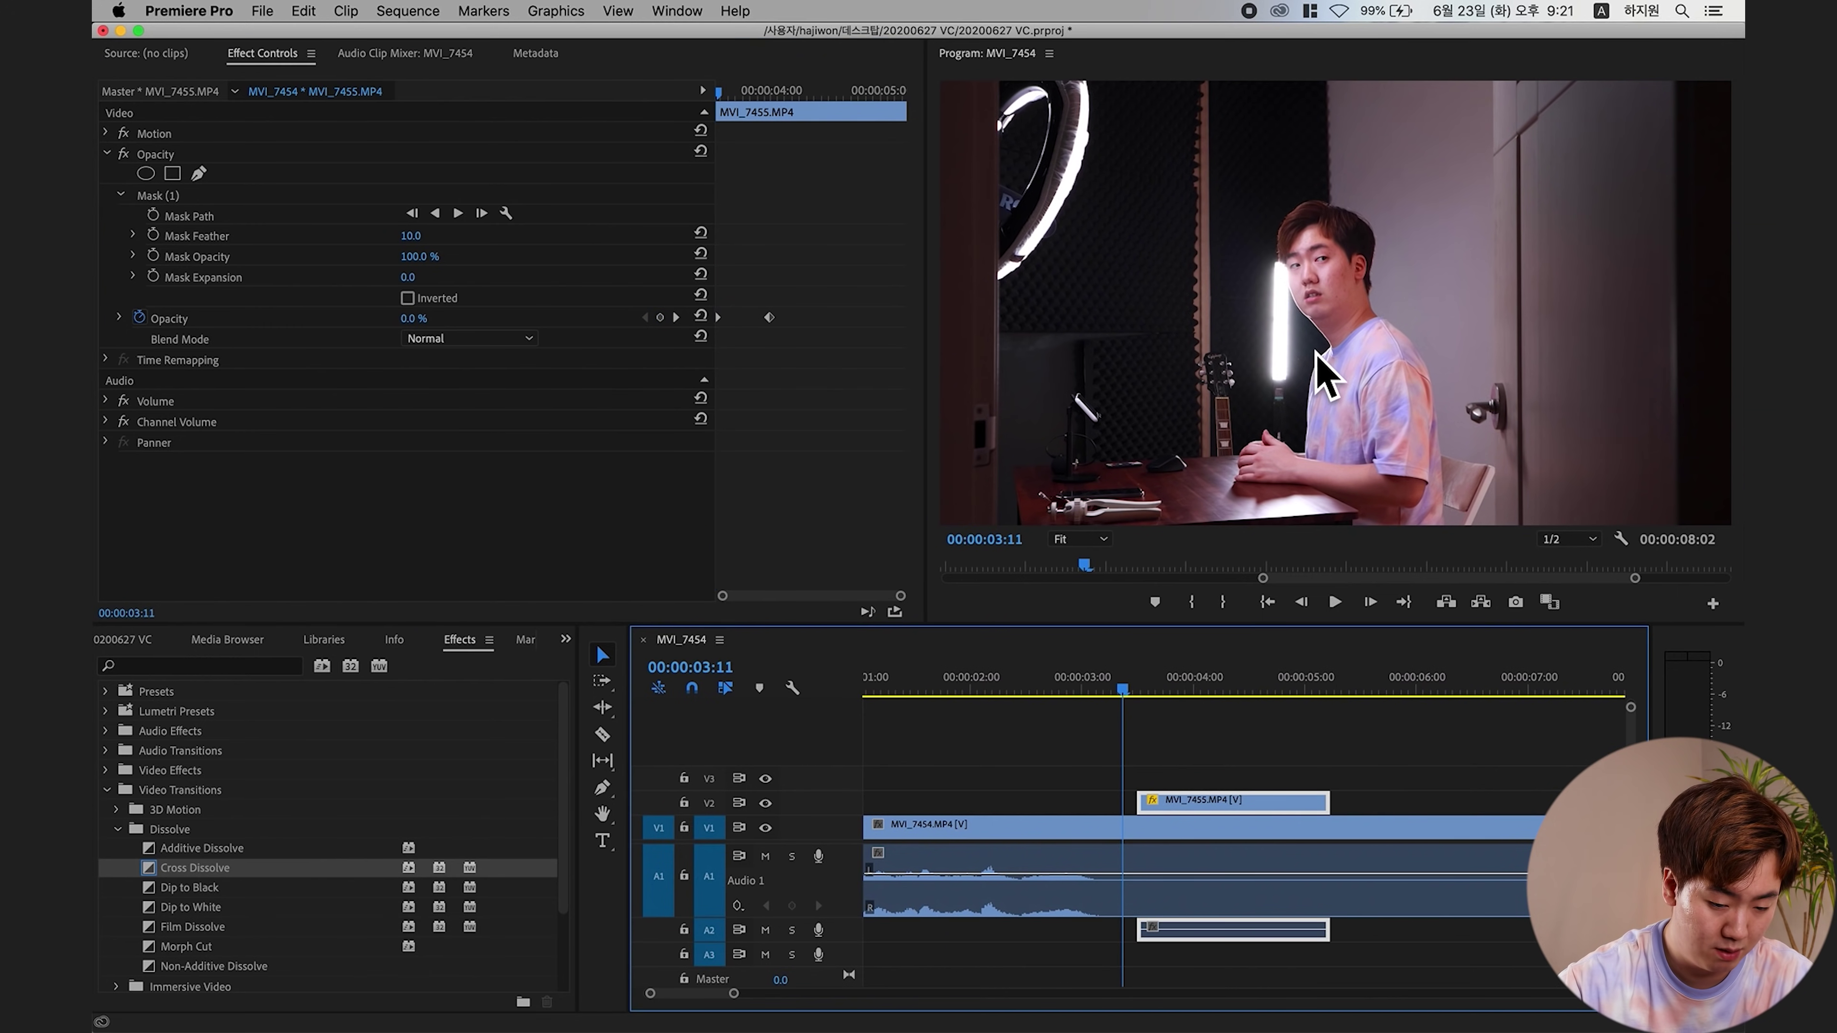
key("space")
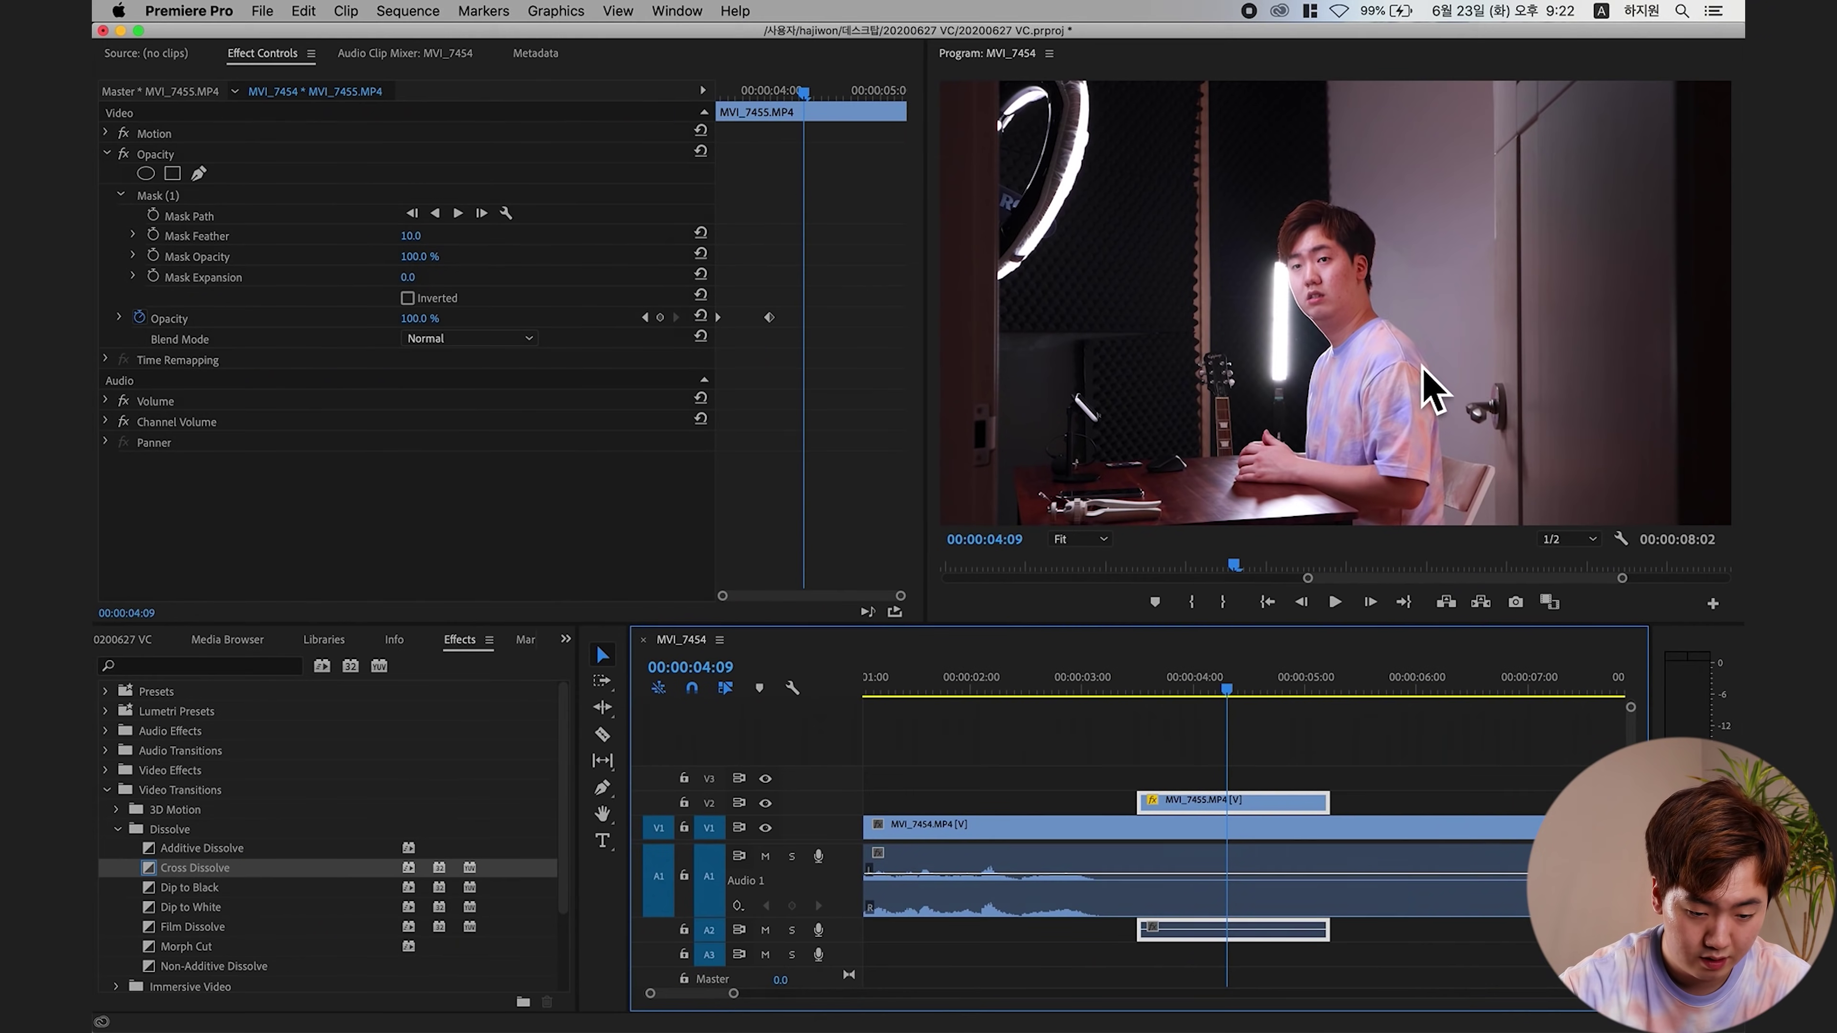
key("grave")
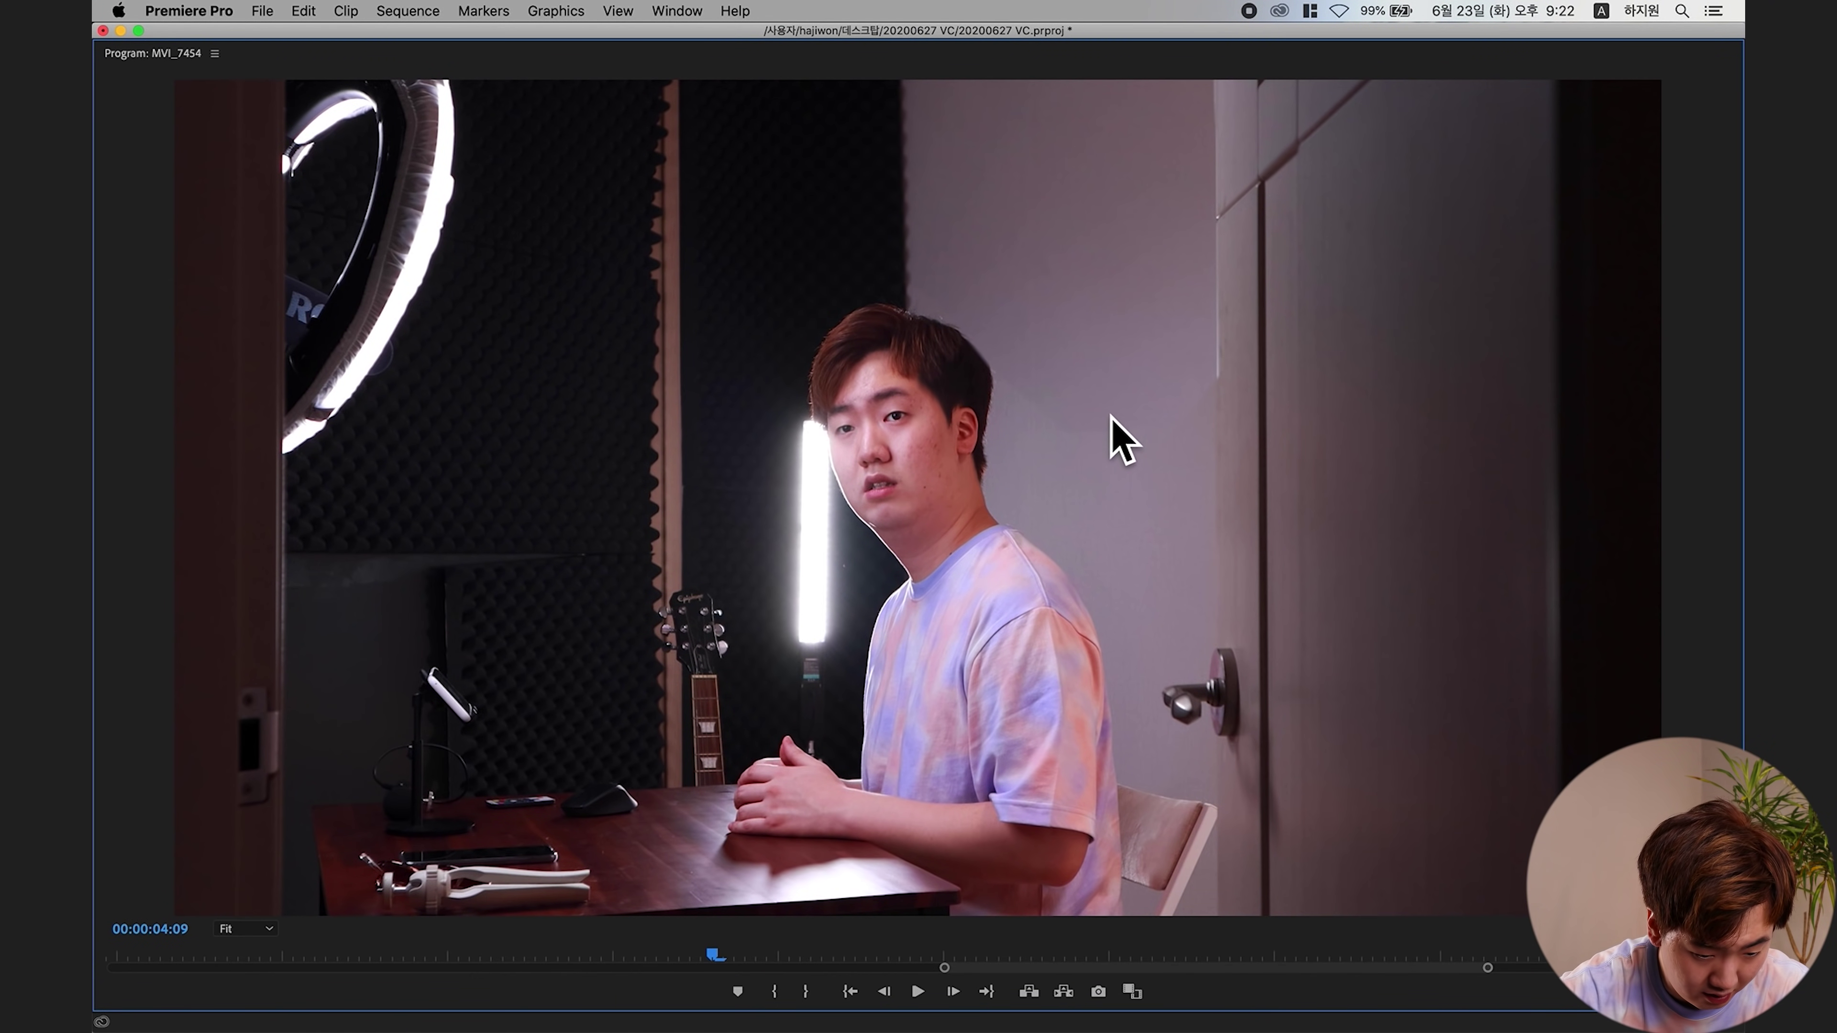
key("grave")
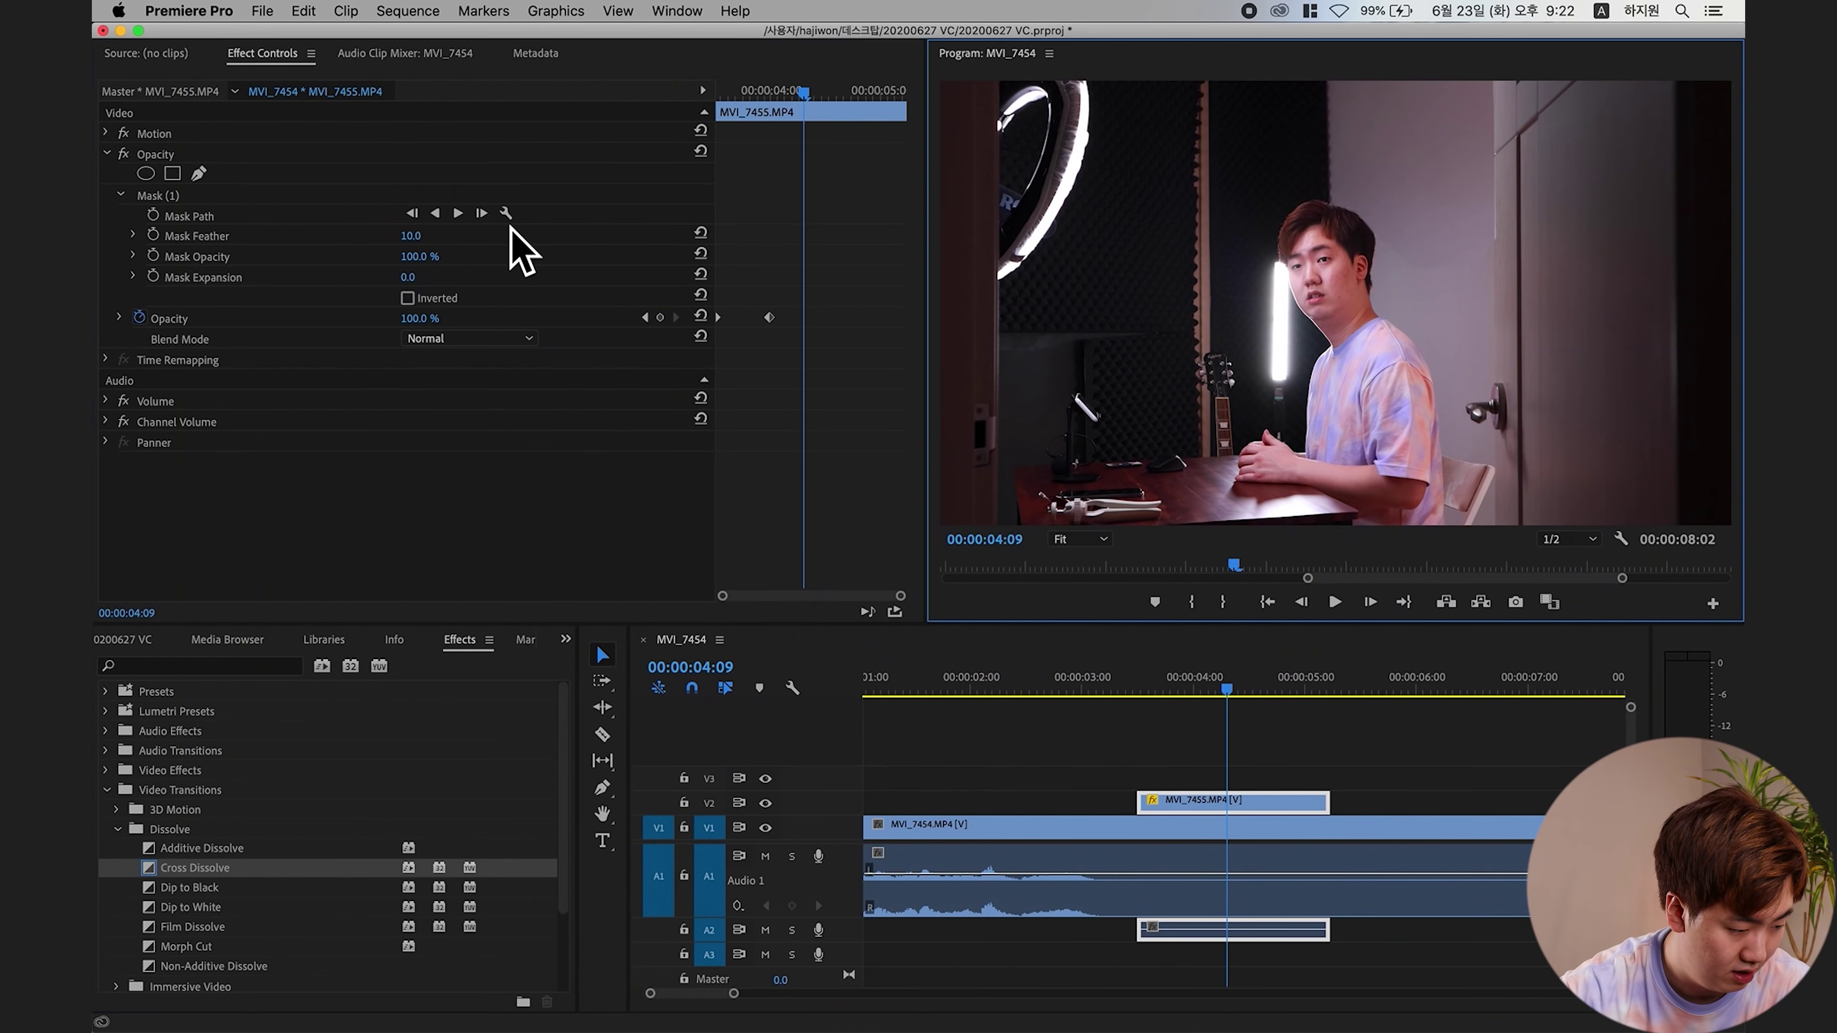
- Try Mask Feather values of 40 and 300 on Mask (1), then reduce the feather to 100
left_click(187, 234)
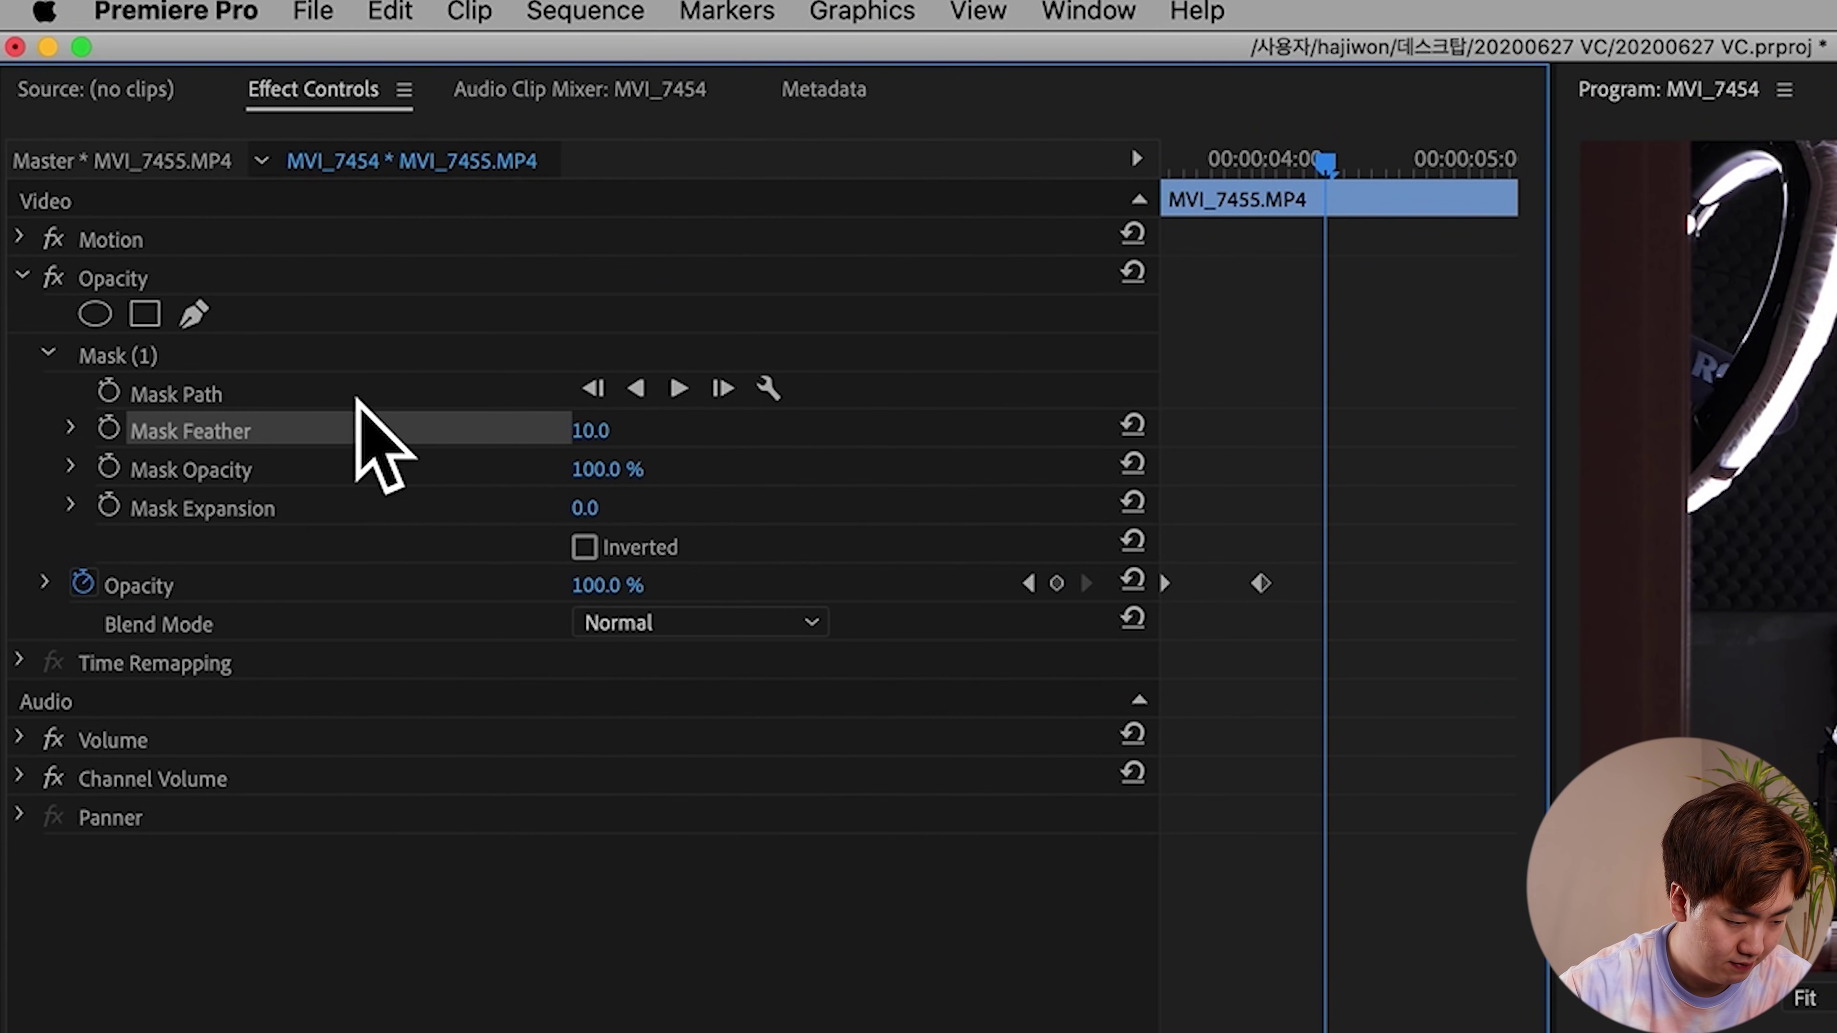
left_click_drag(587, 431, 594, 430)
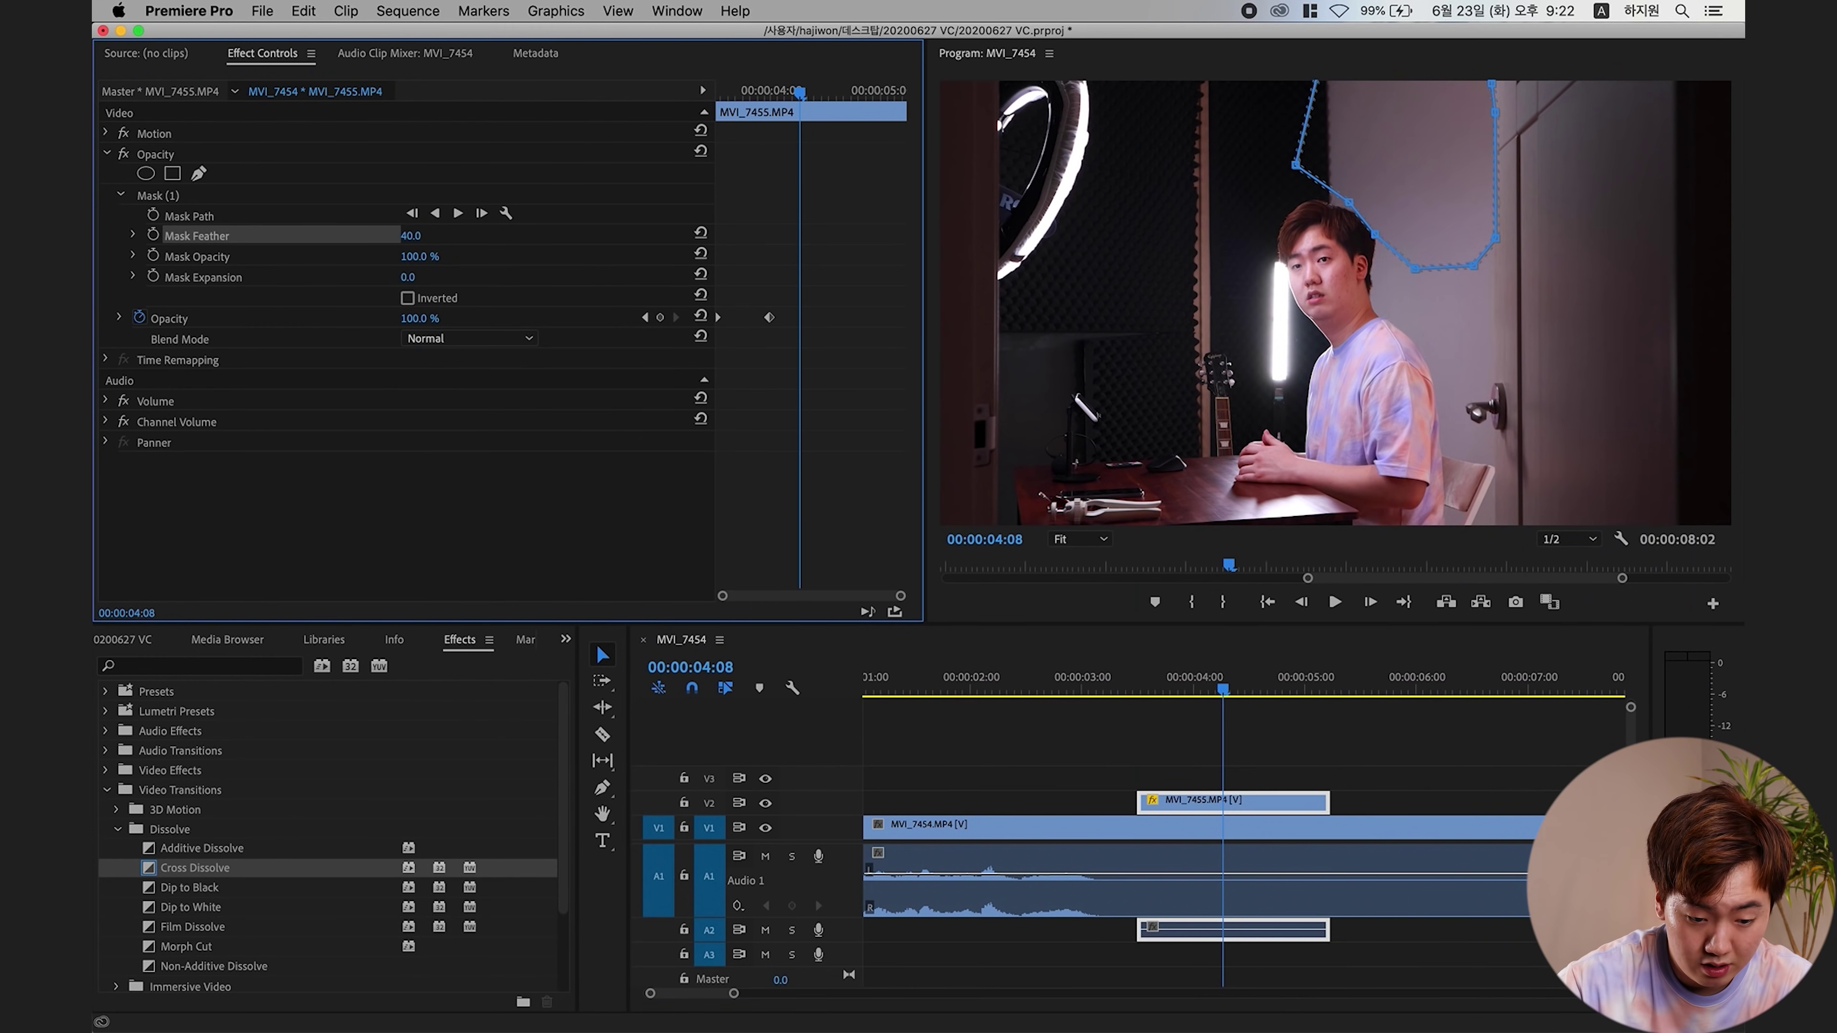
left_click_drag(411, 236, 1550, 132)
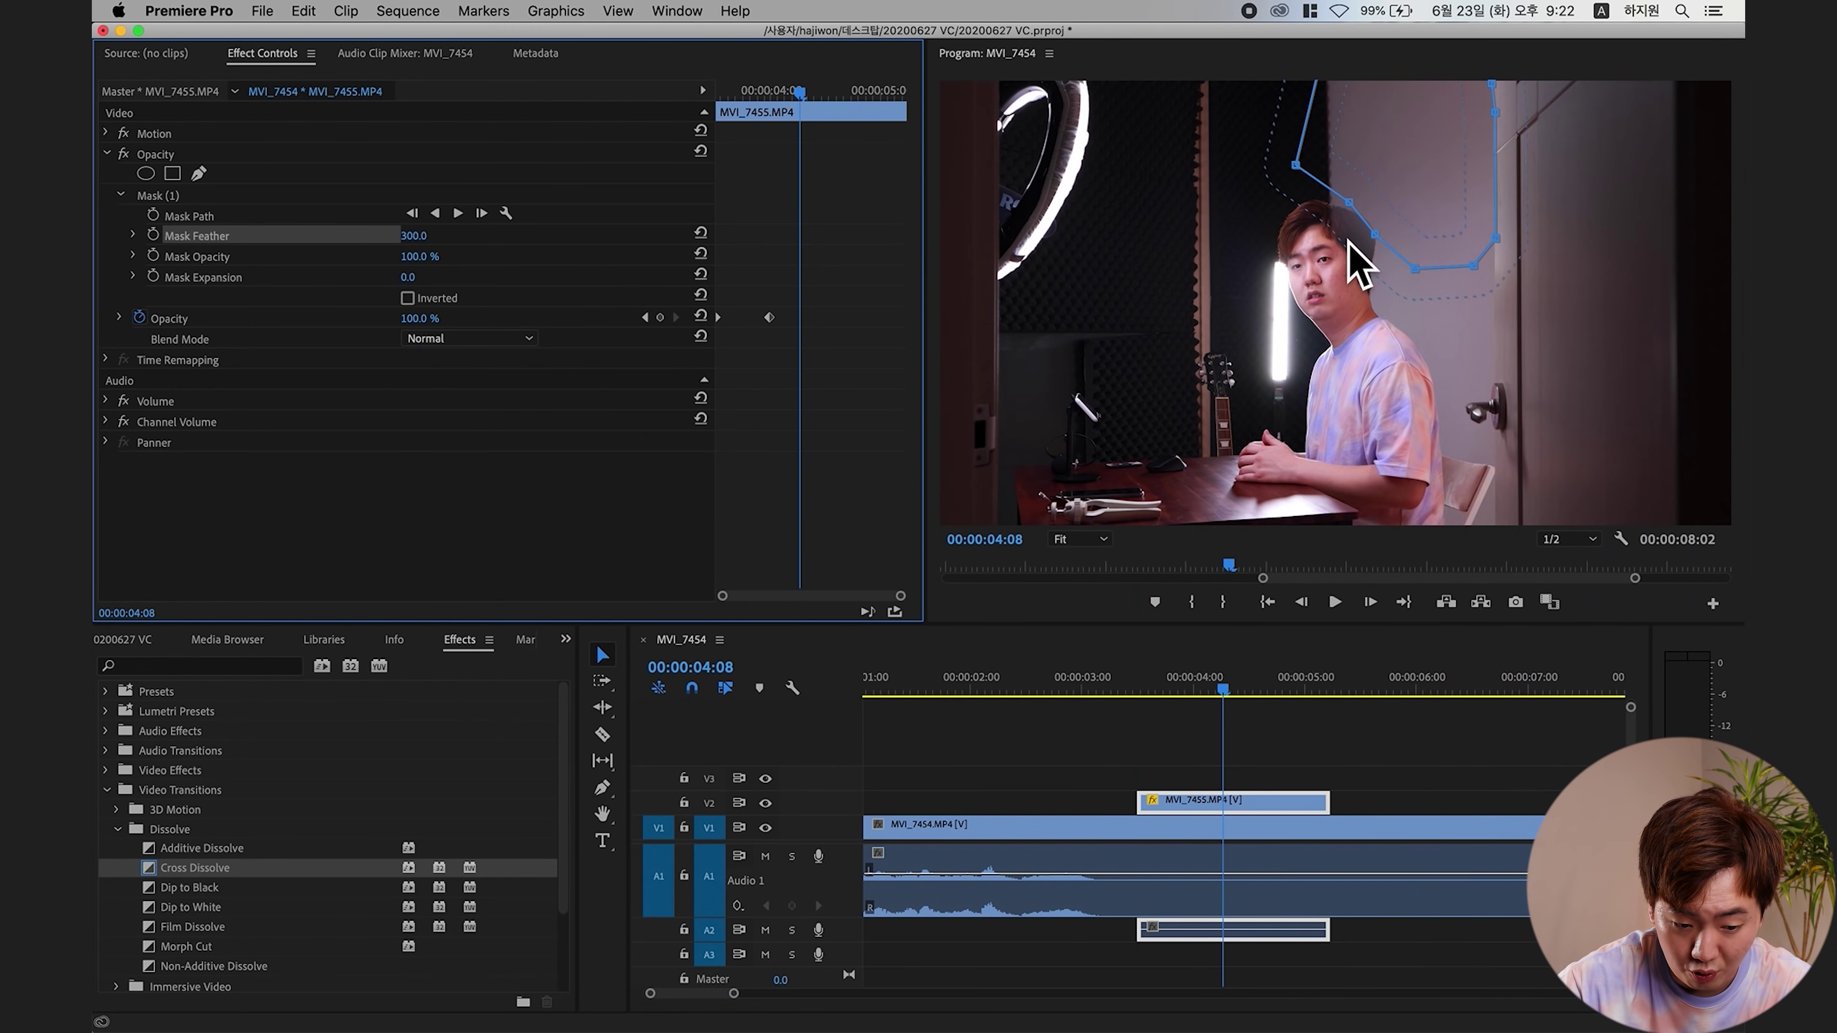
left_click(1491, 238)
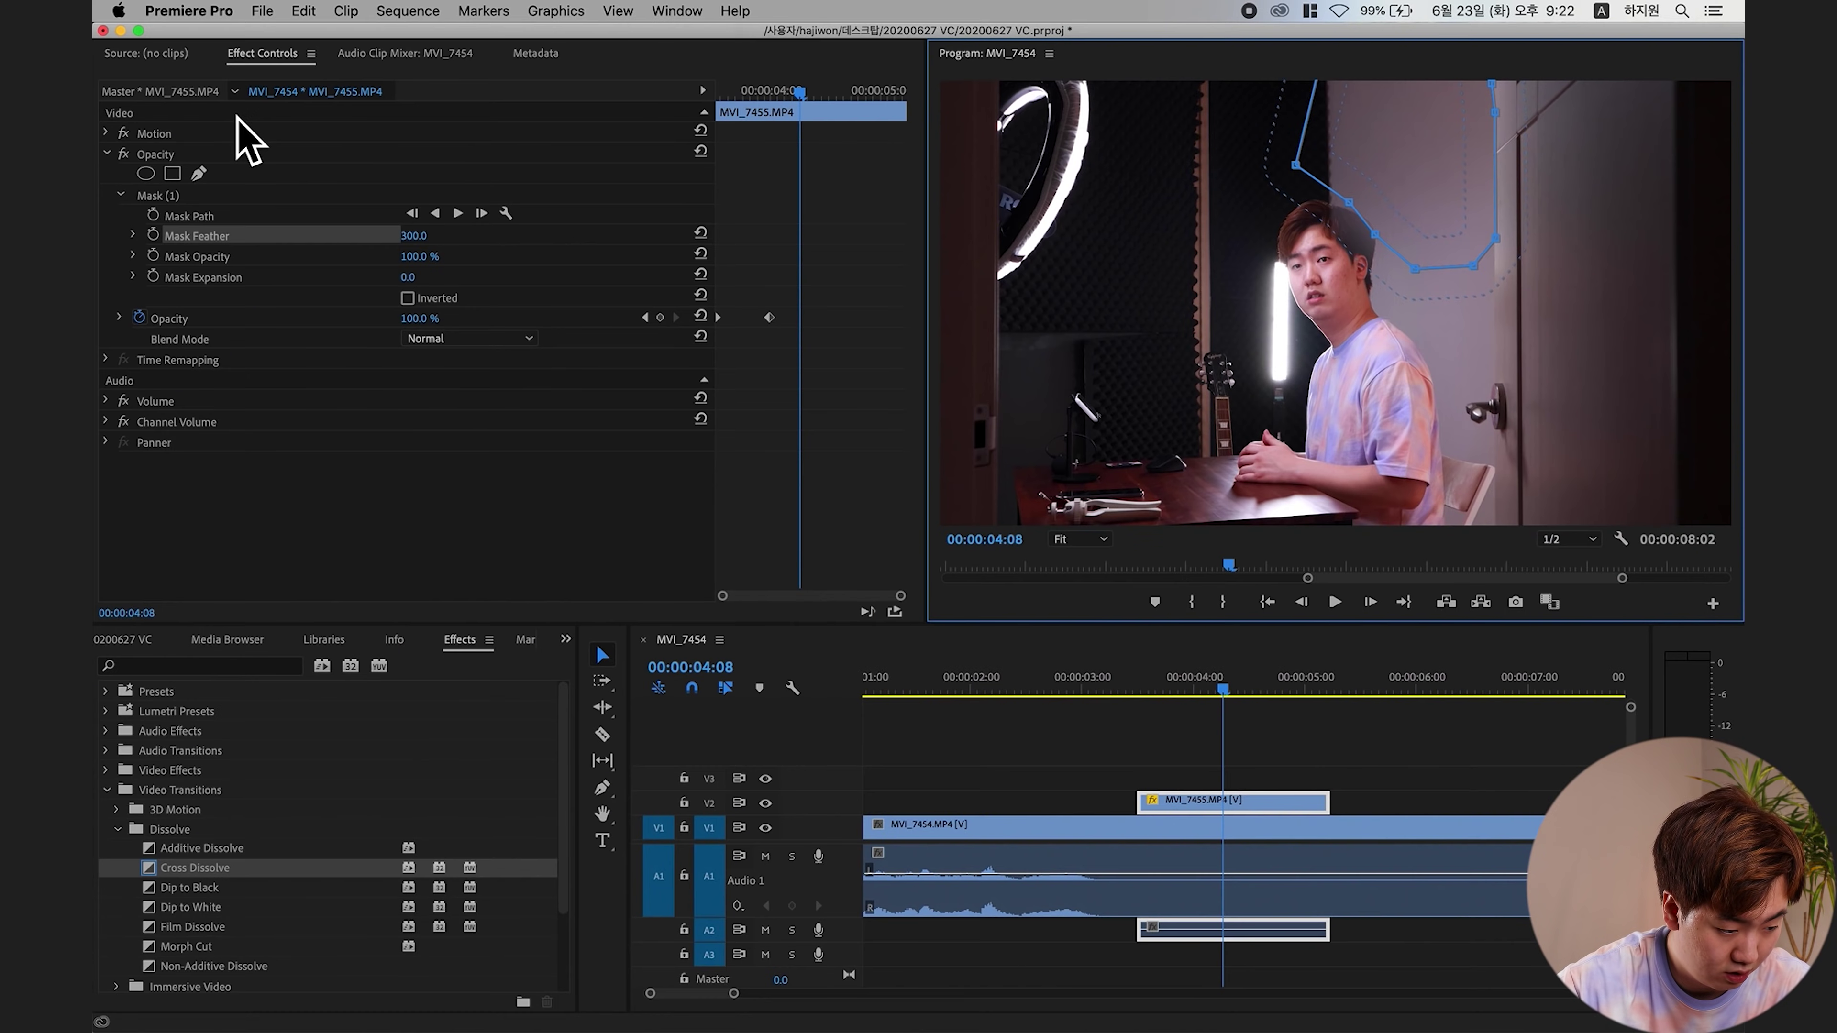
left_click(422, 235)
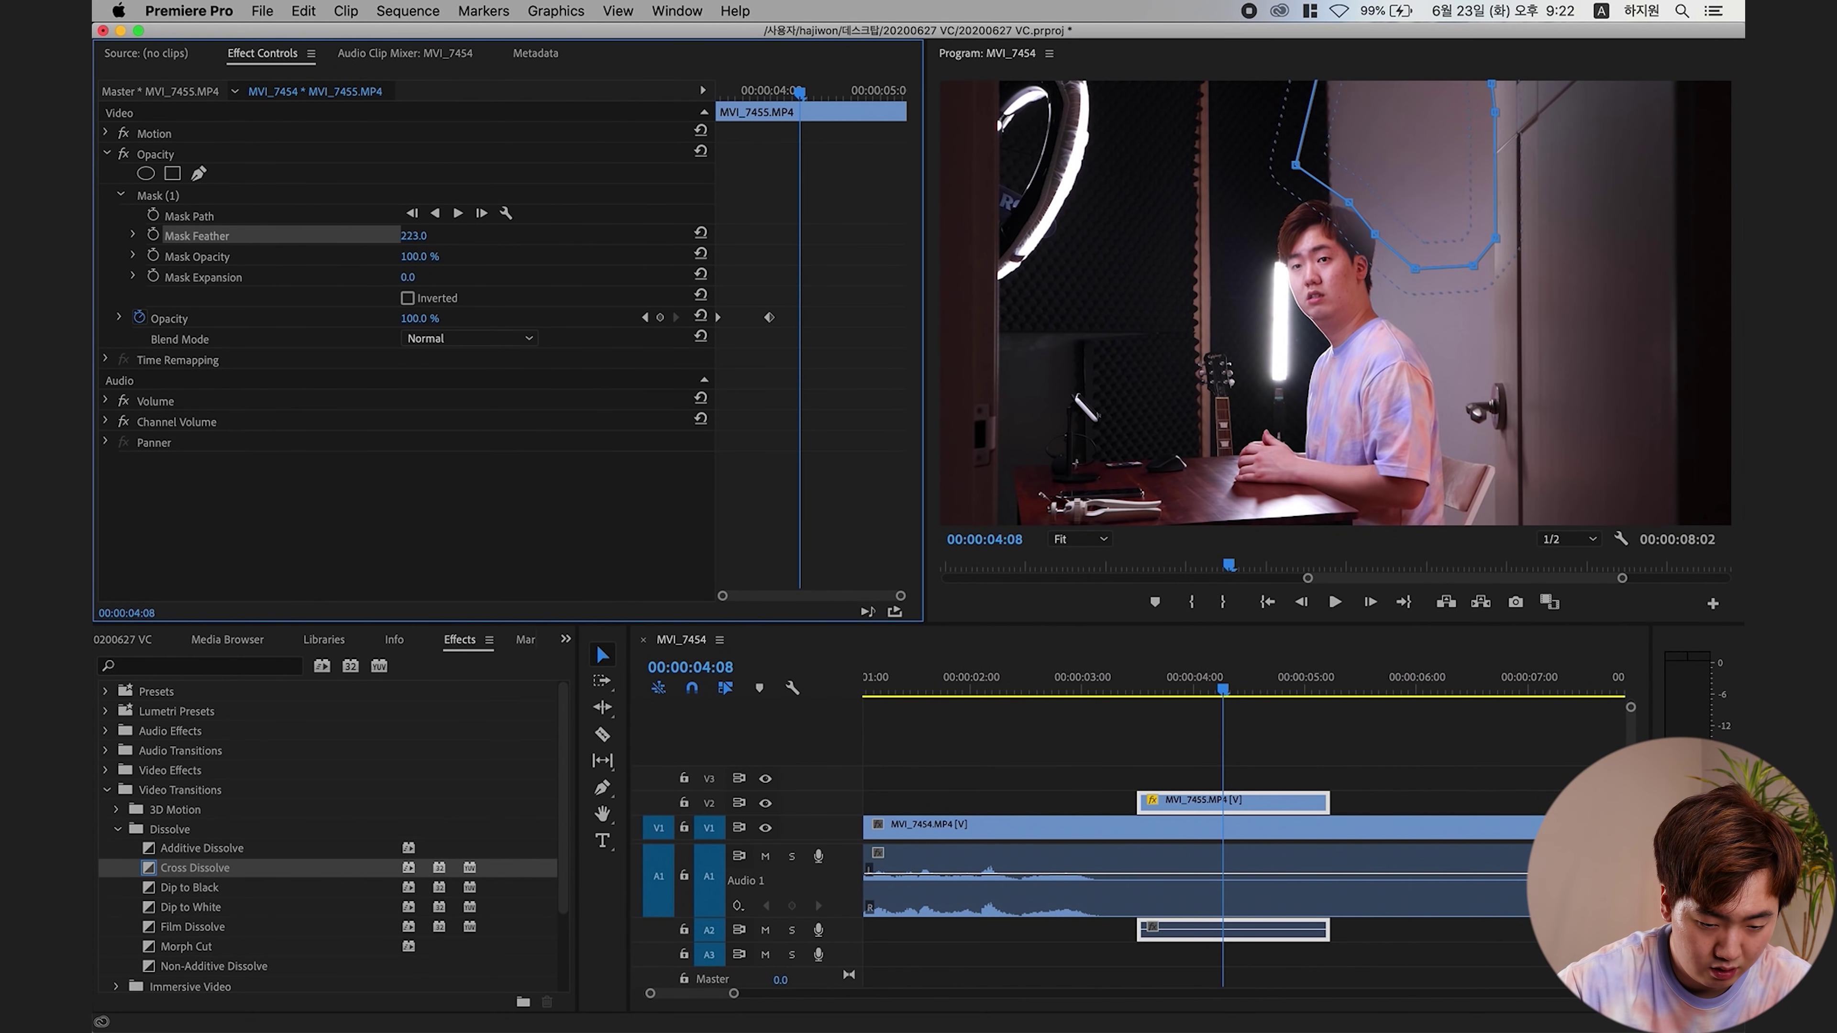
left_click_drag(422, 236, 333, 236)
- In the maximized view, move the mask points beside the seated man's hair outward and curve the mask's lower edge and corner
key("grave")
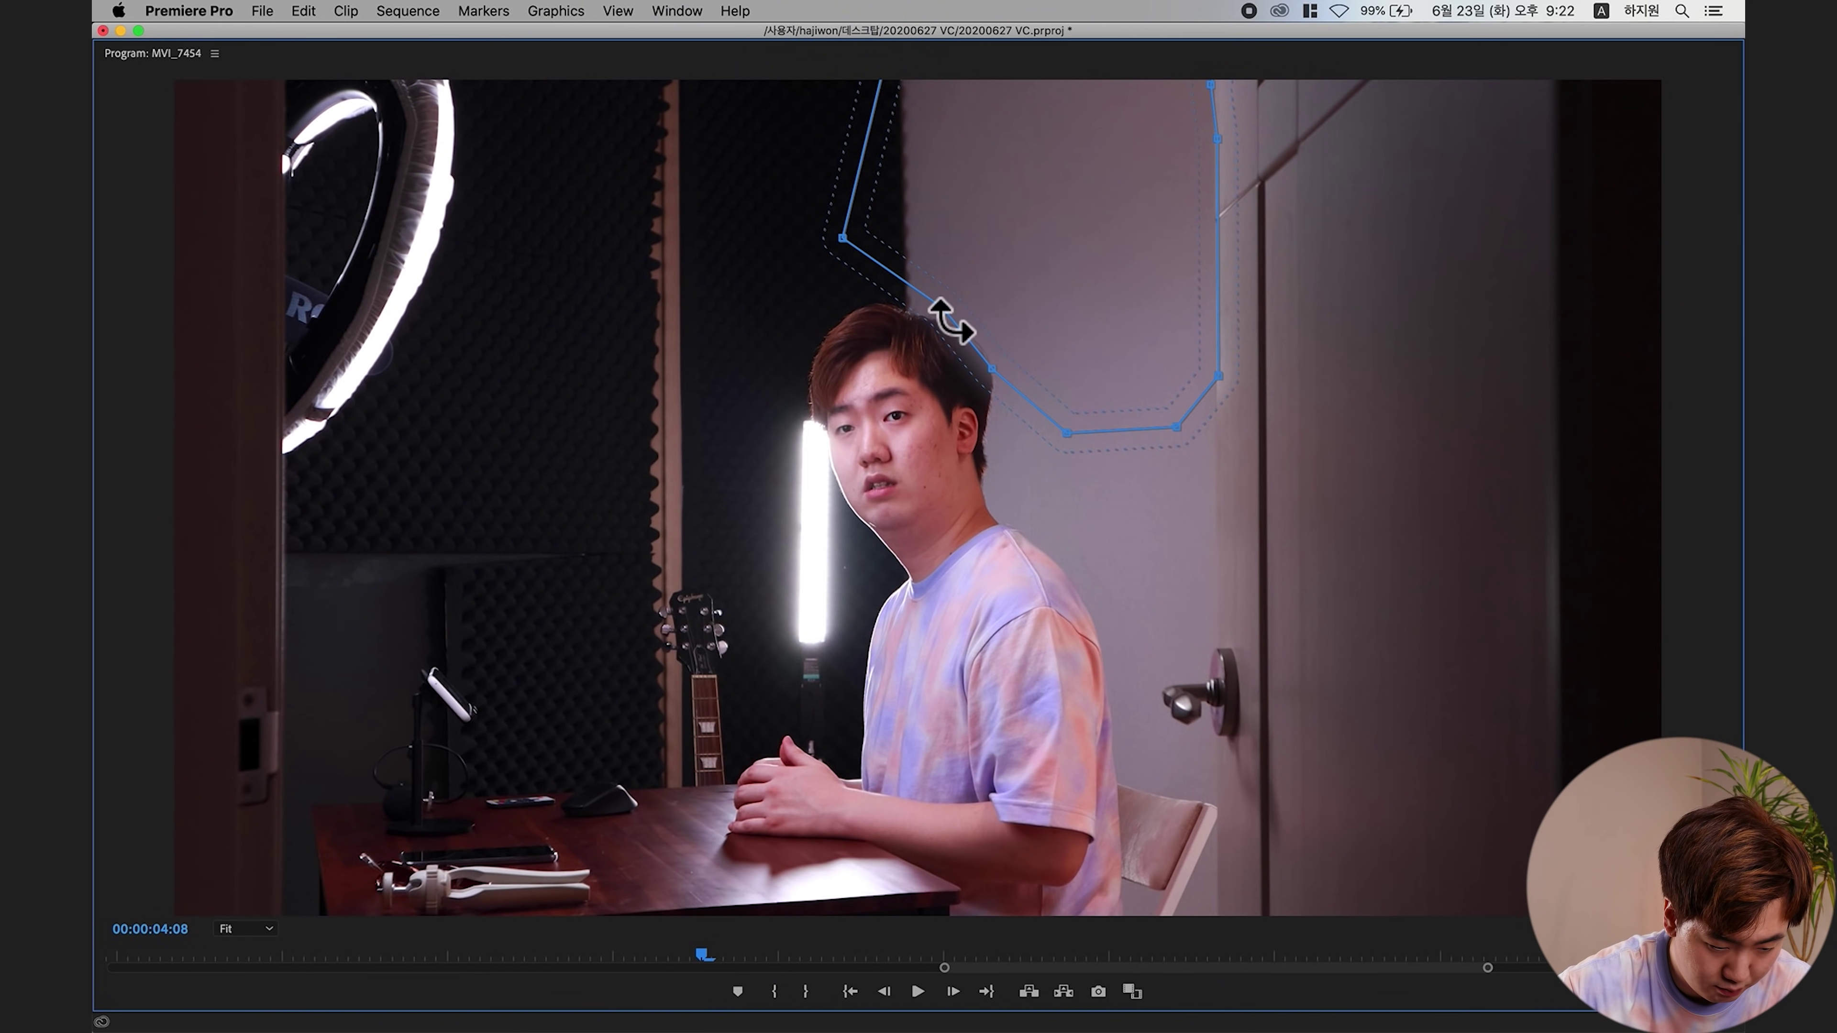
left_click_drag(942, 308, 955, 294)
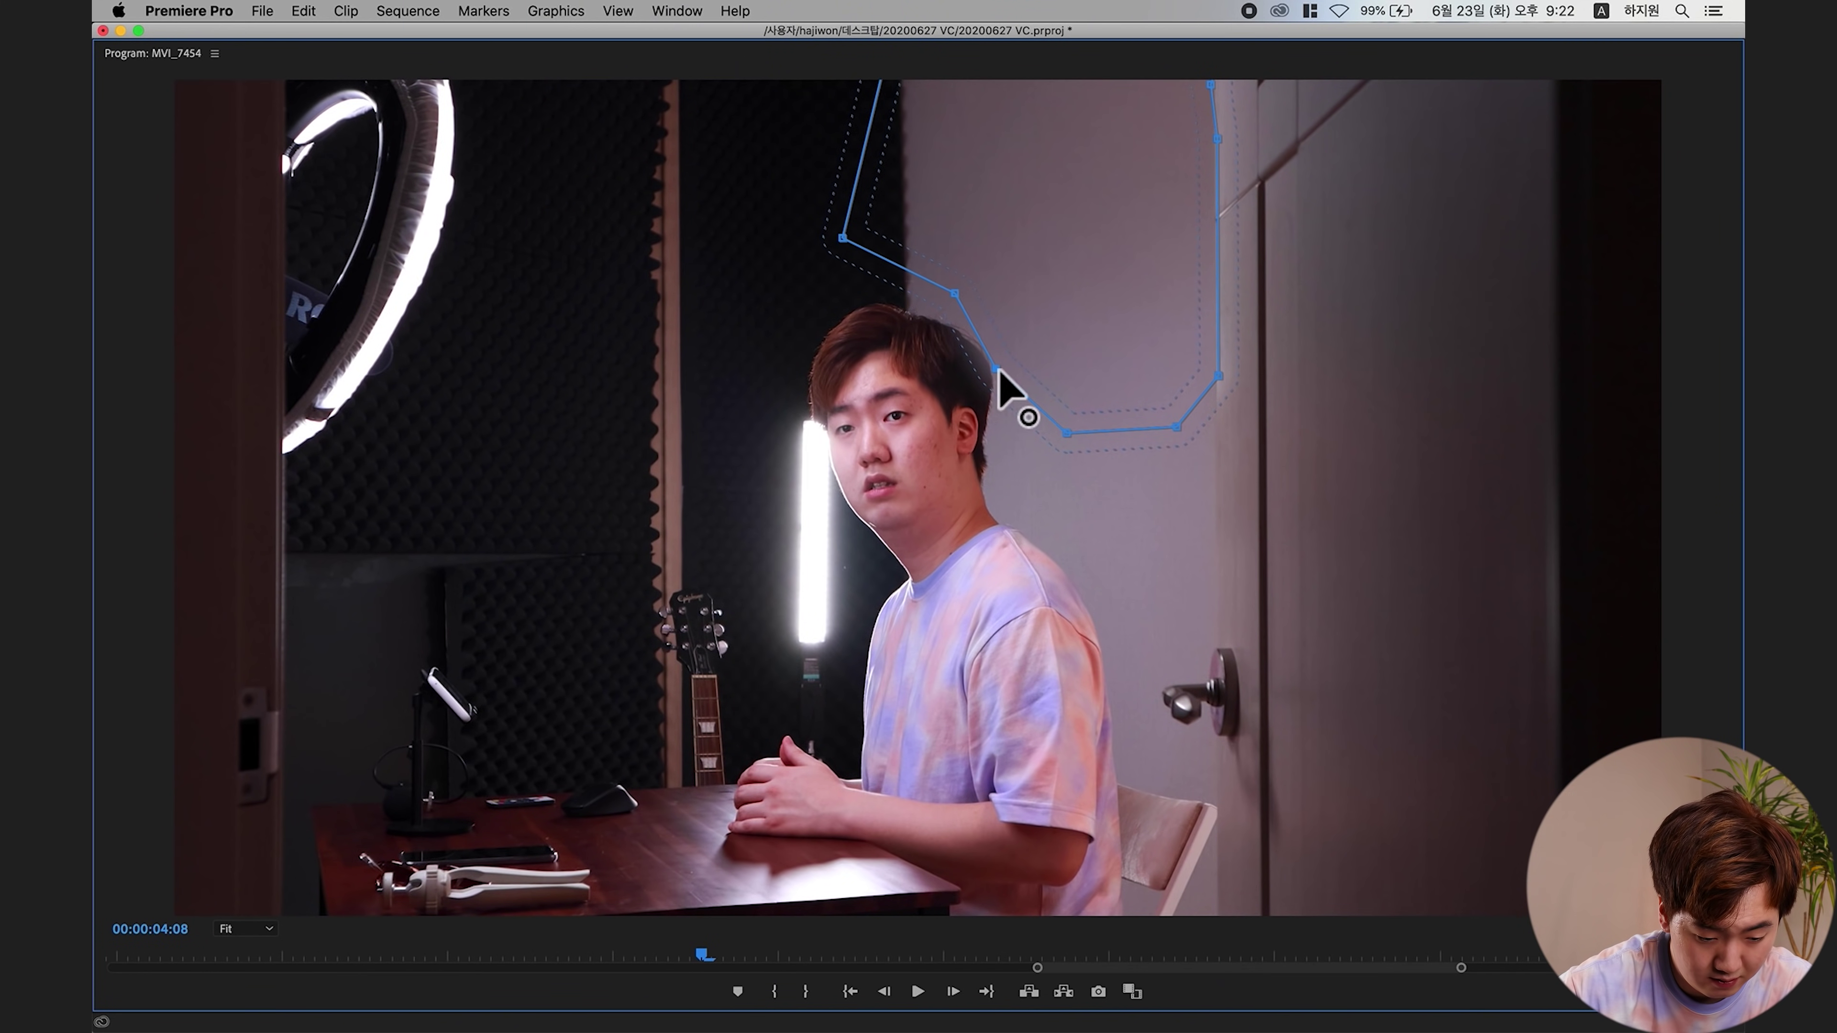
left_click_drag(997, 368, 1011, 370)
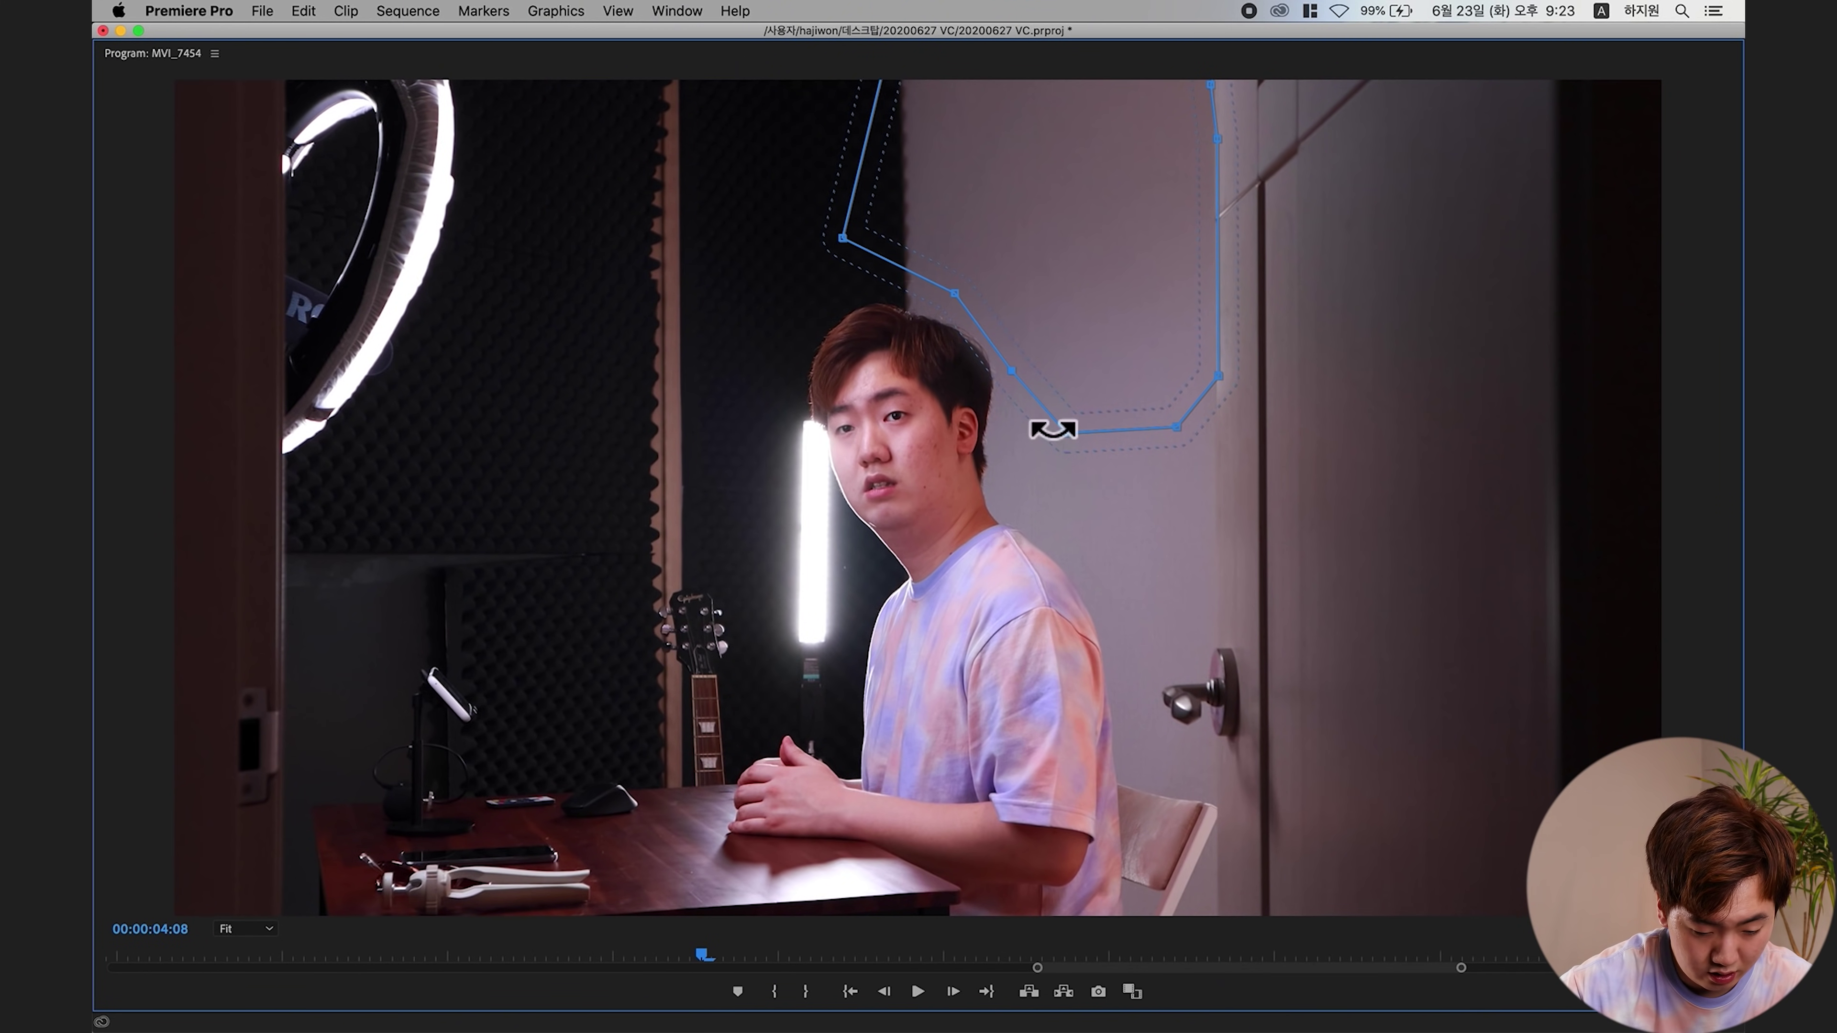
left_click_drag(1060, 425, 1067, 433)
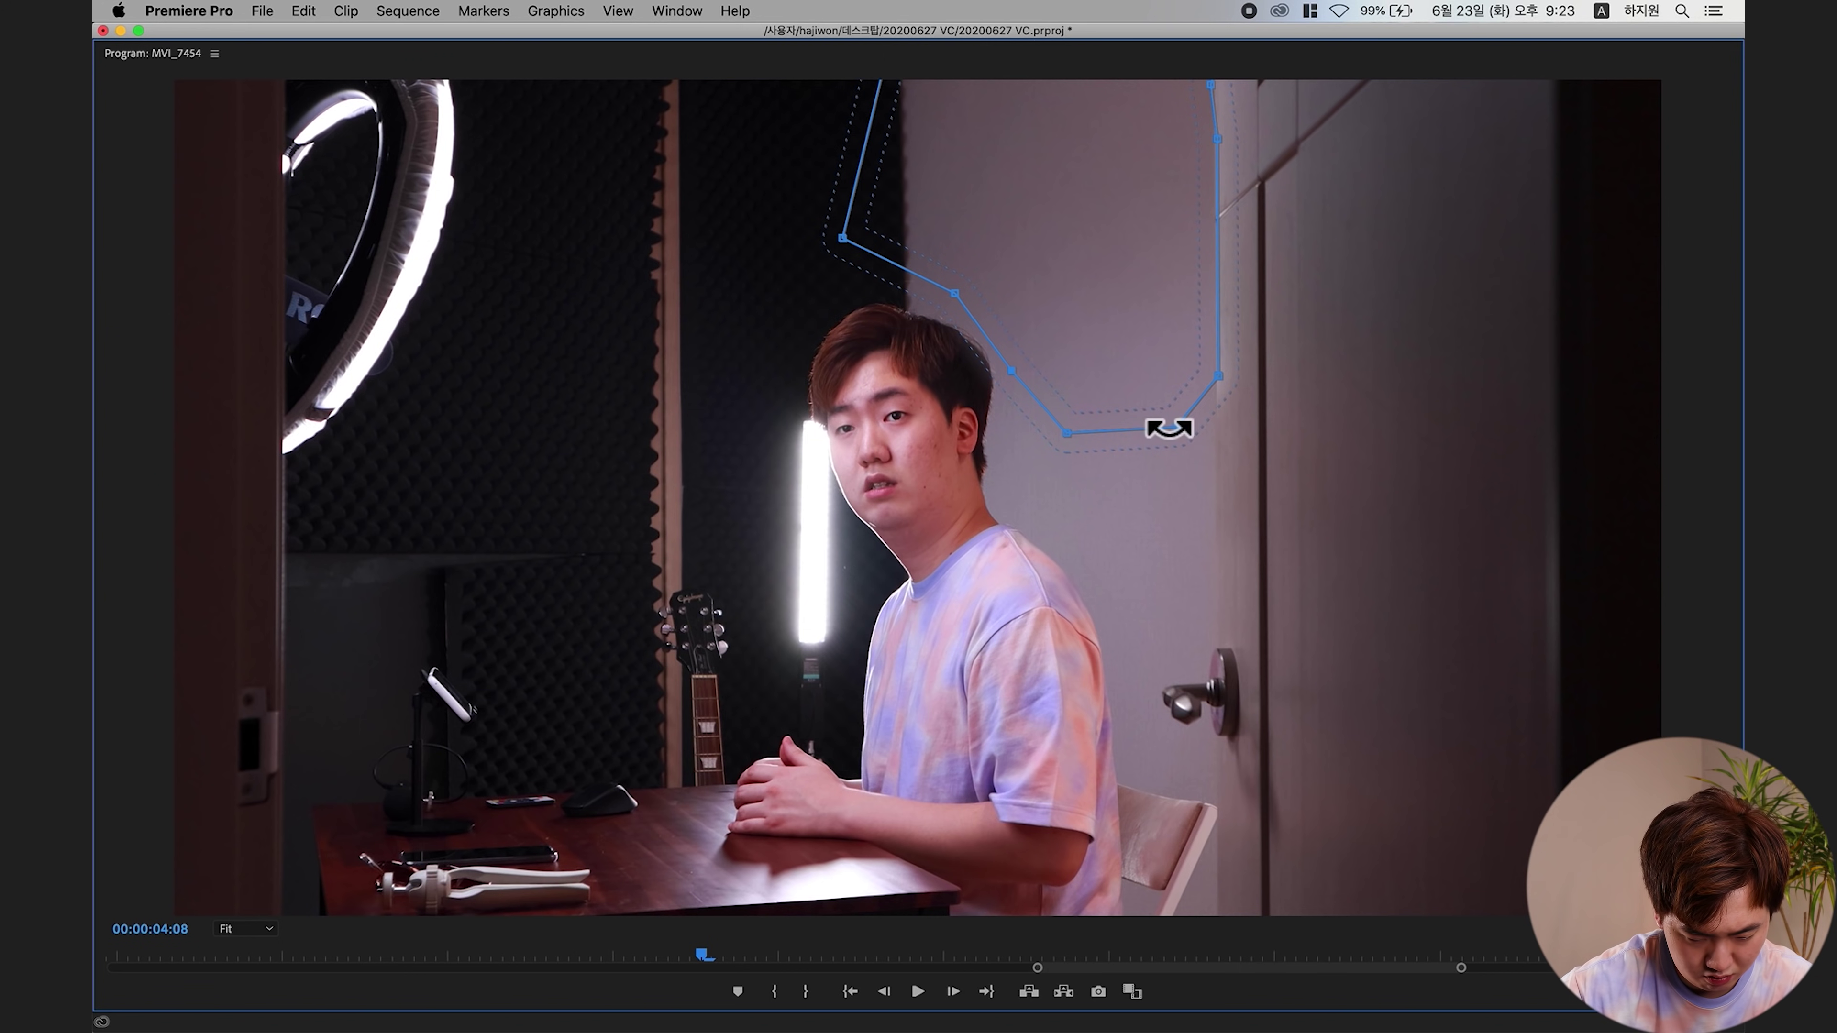
left_click_drag(1174, 427, 1160, 426)
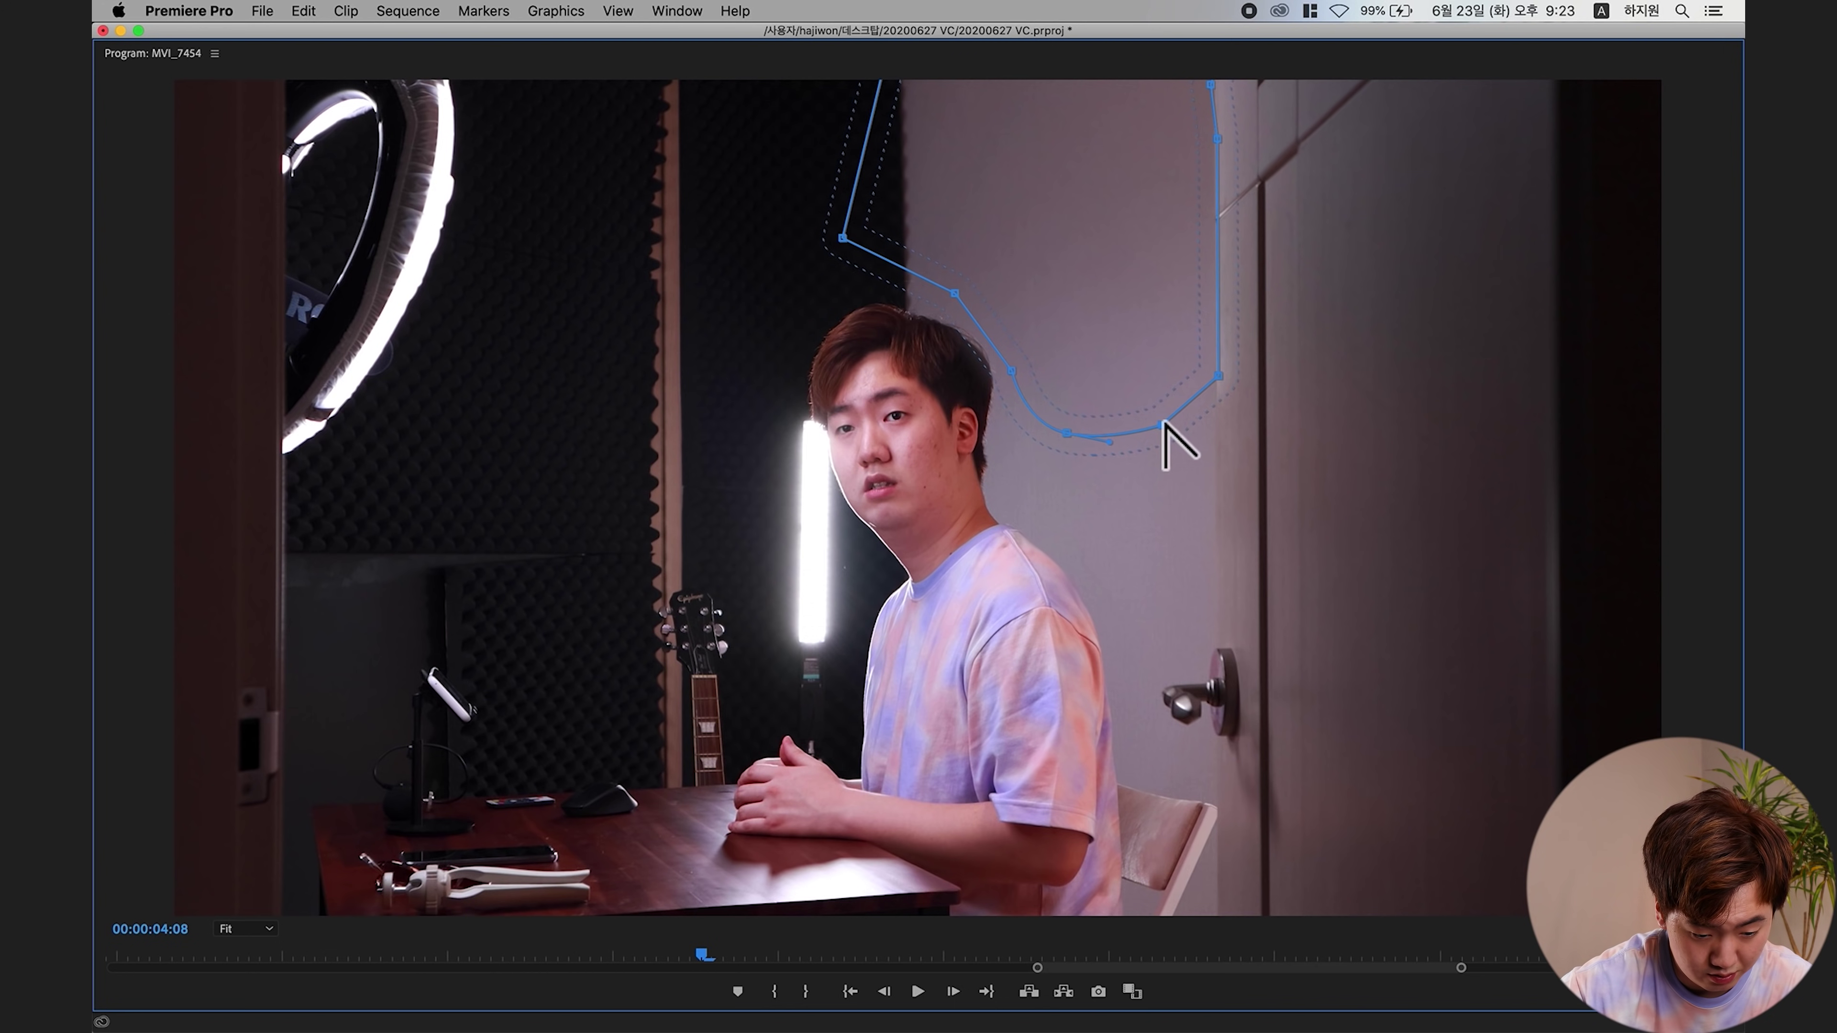
left_click_drag(1218, 369, 1232, 338)
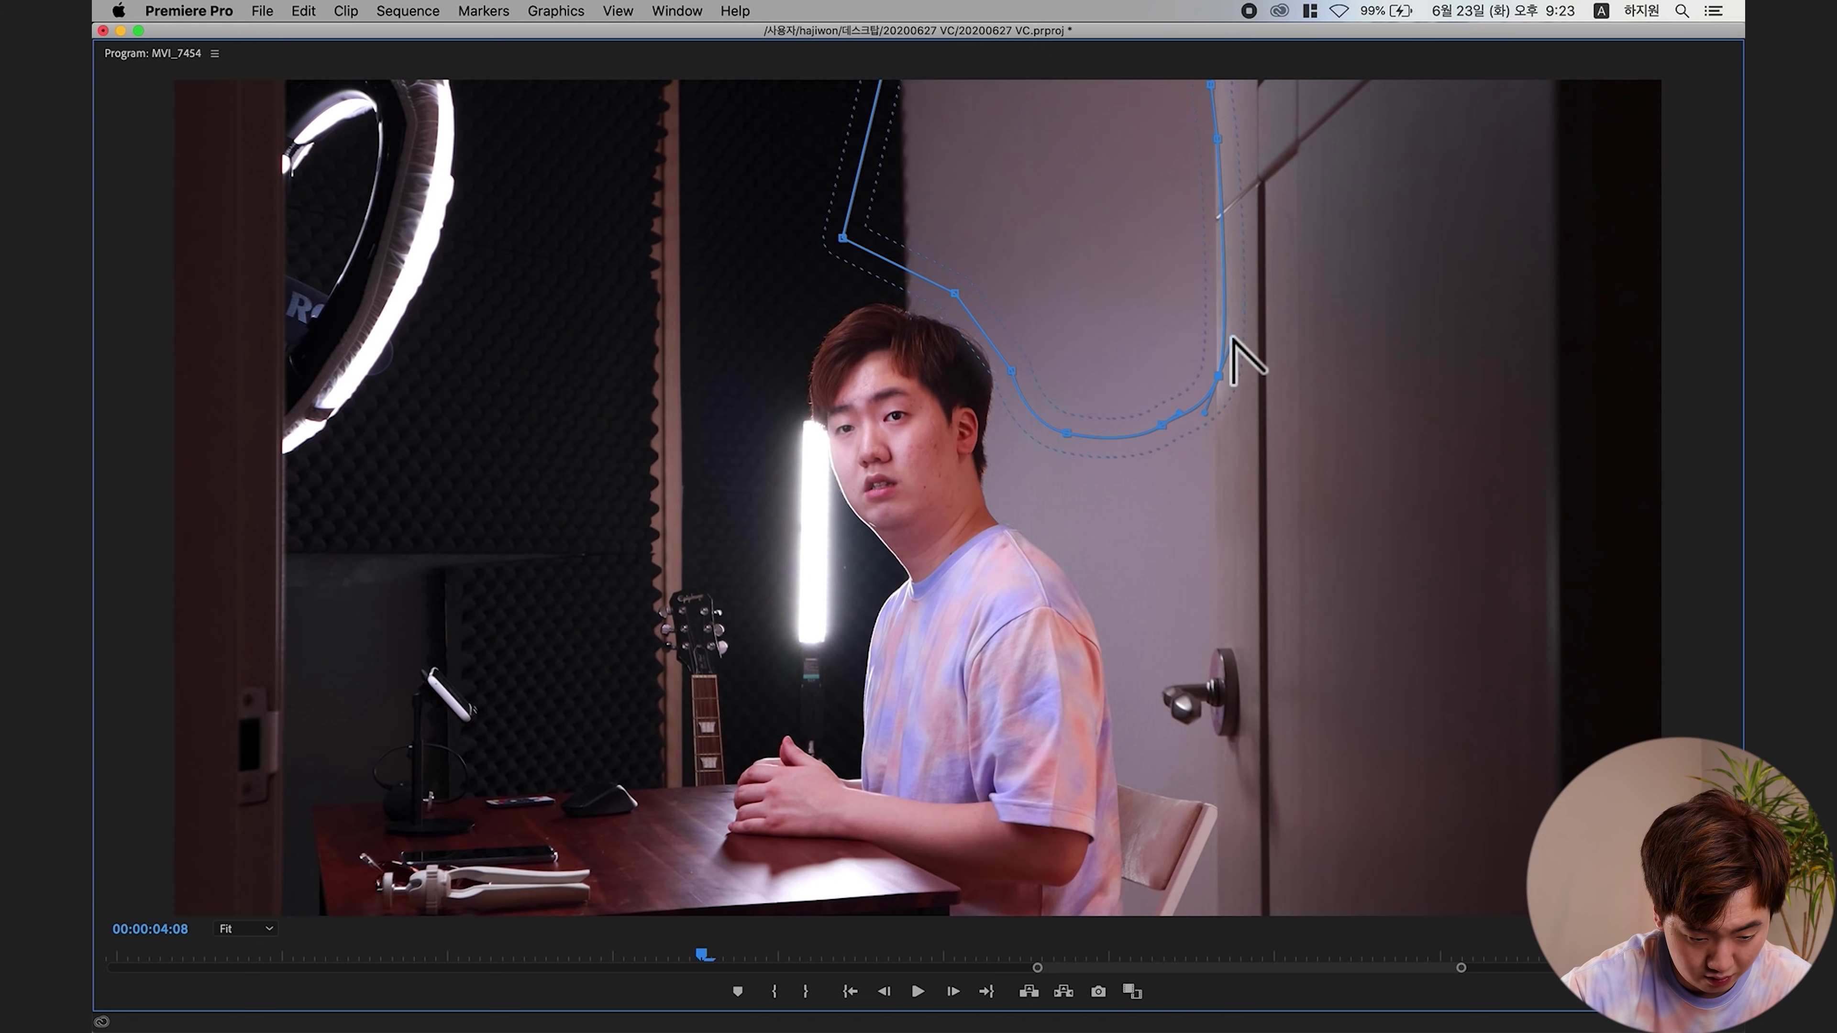
- At 00:00:04:24, move the mask's right-hand points outward over the door frame and set Mask Feather to 50
key("grave")
left_click_drag(1238, 681, 1287, 681)
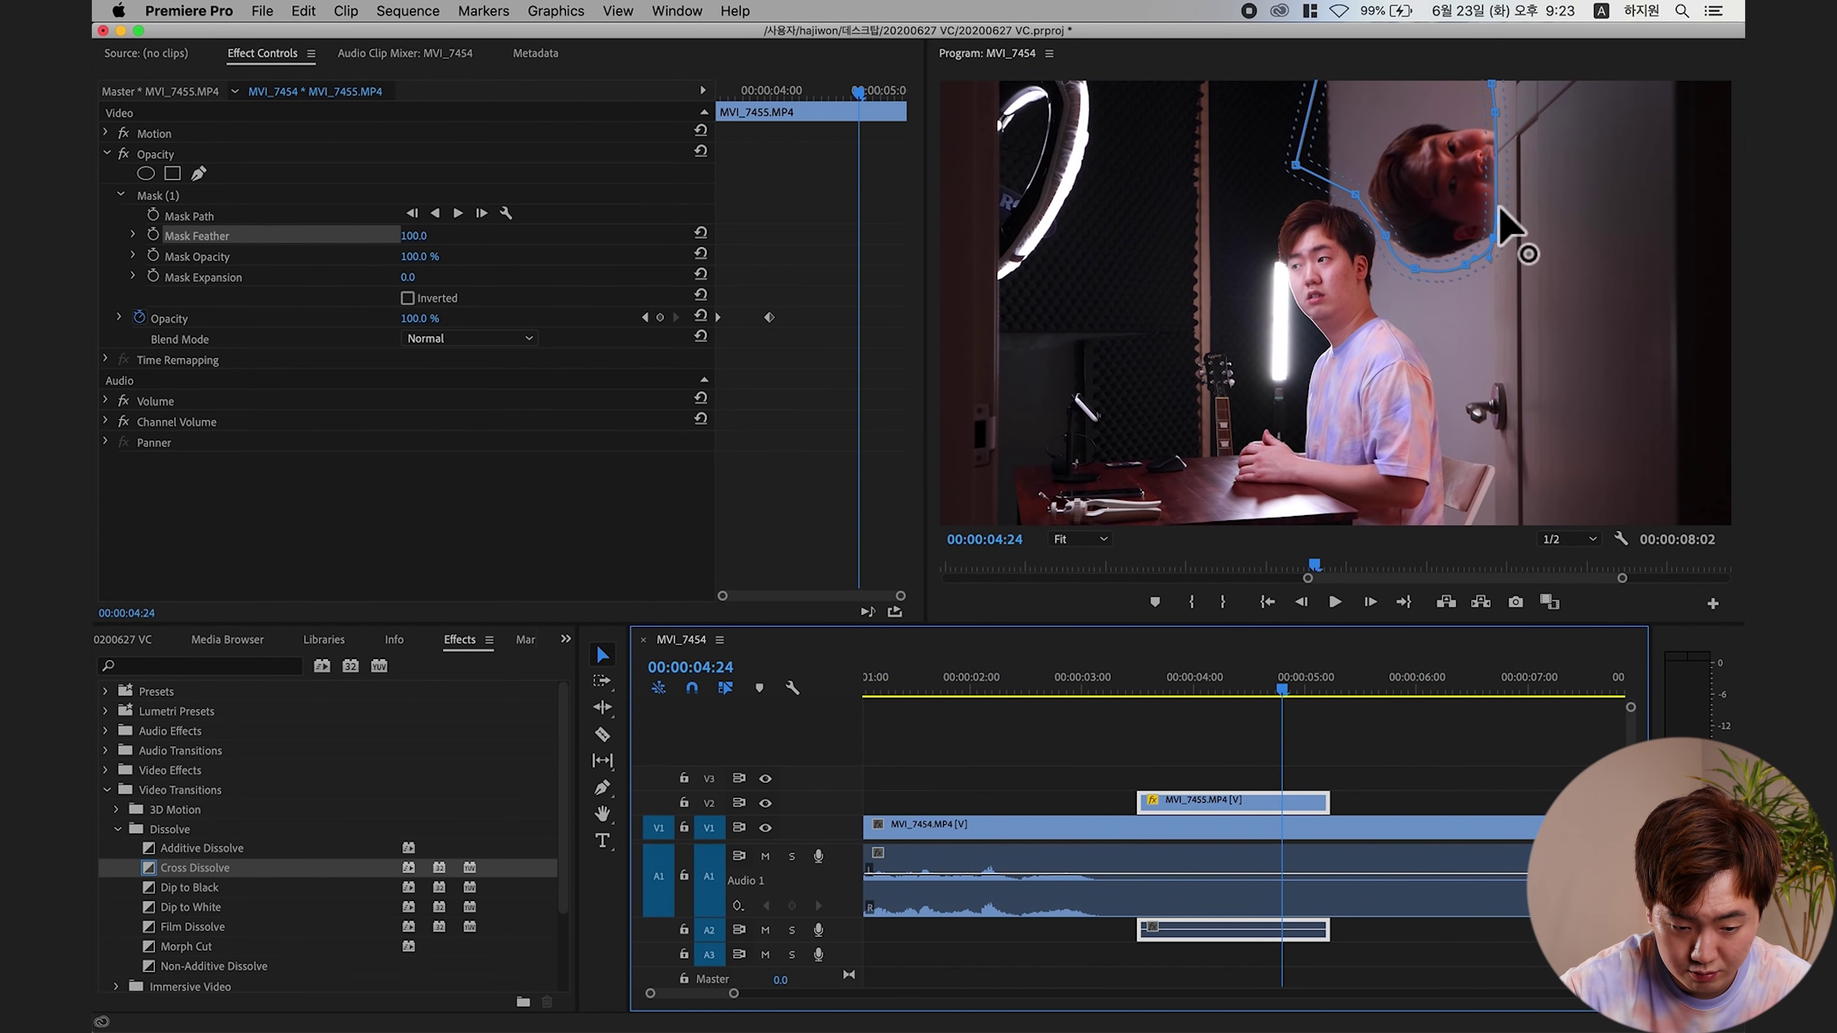
key("grave")
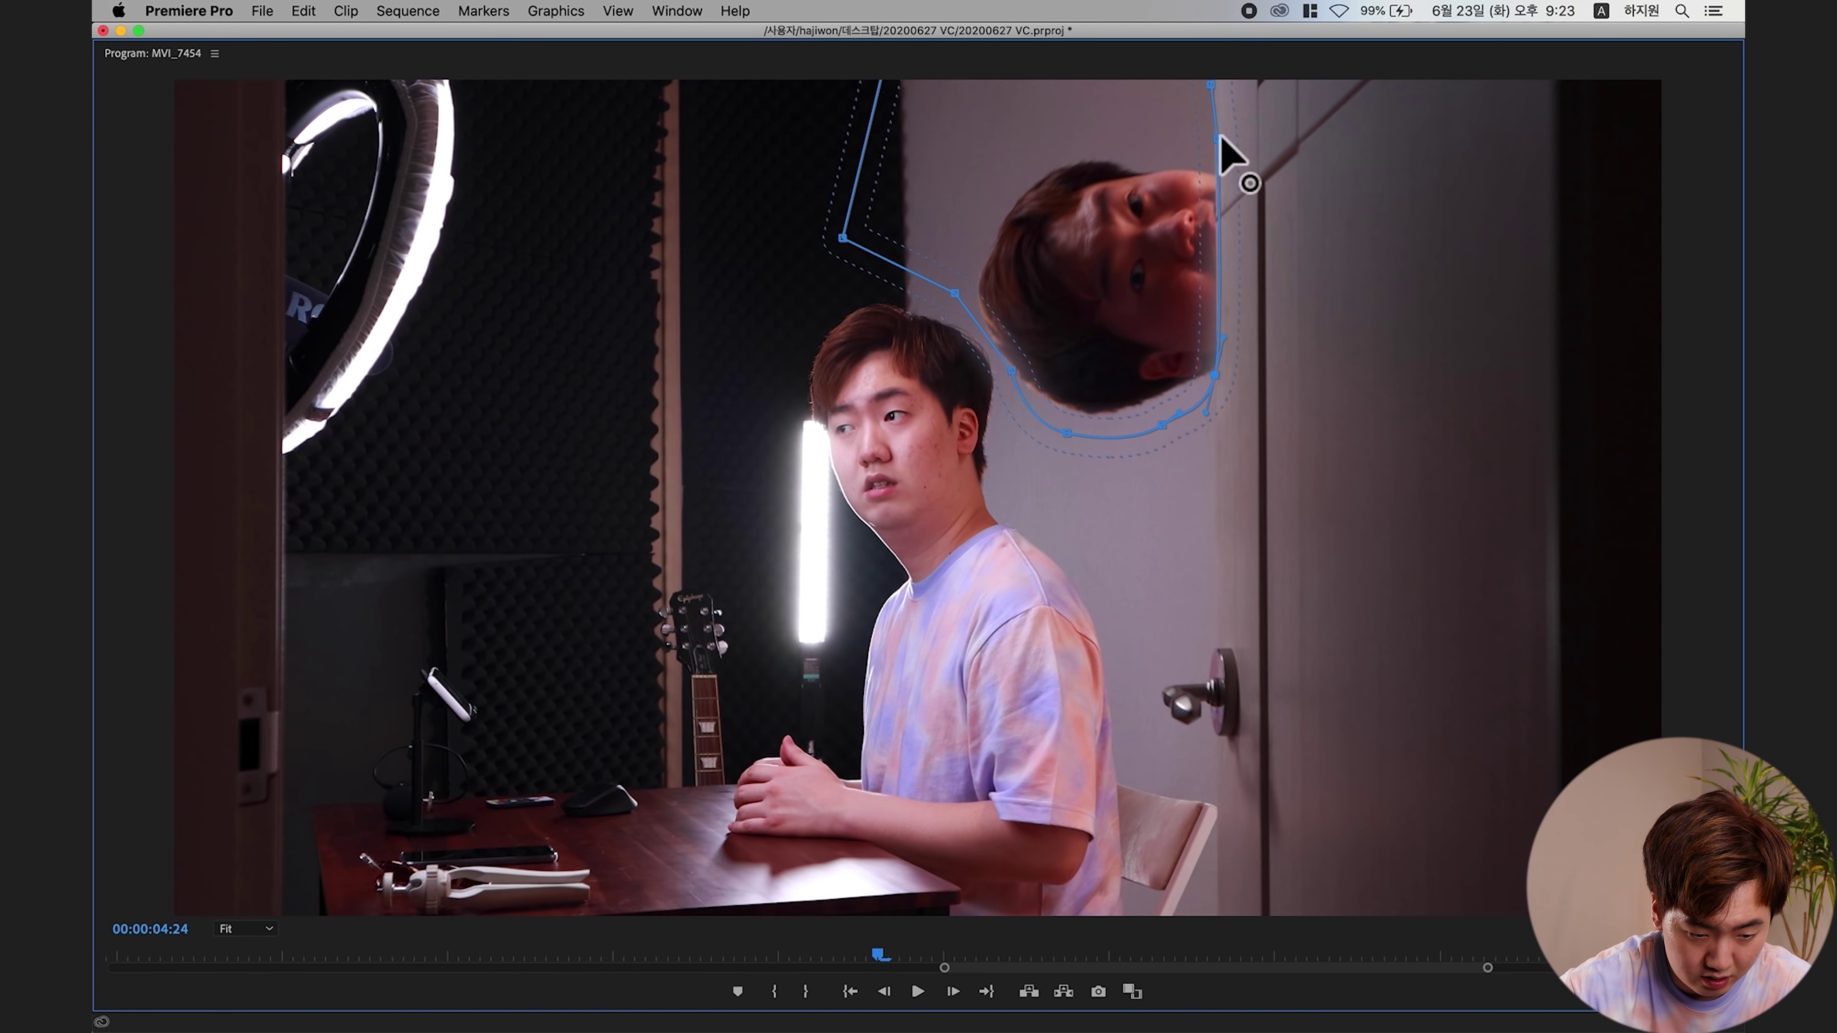
left_click_drag(1230, 132, 1242, 127)
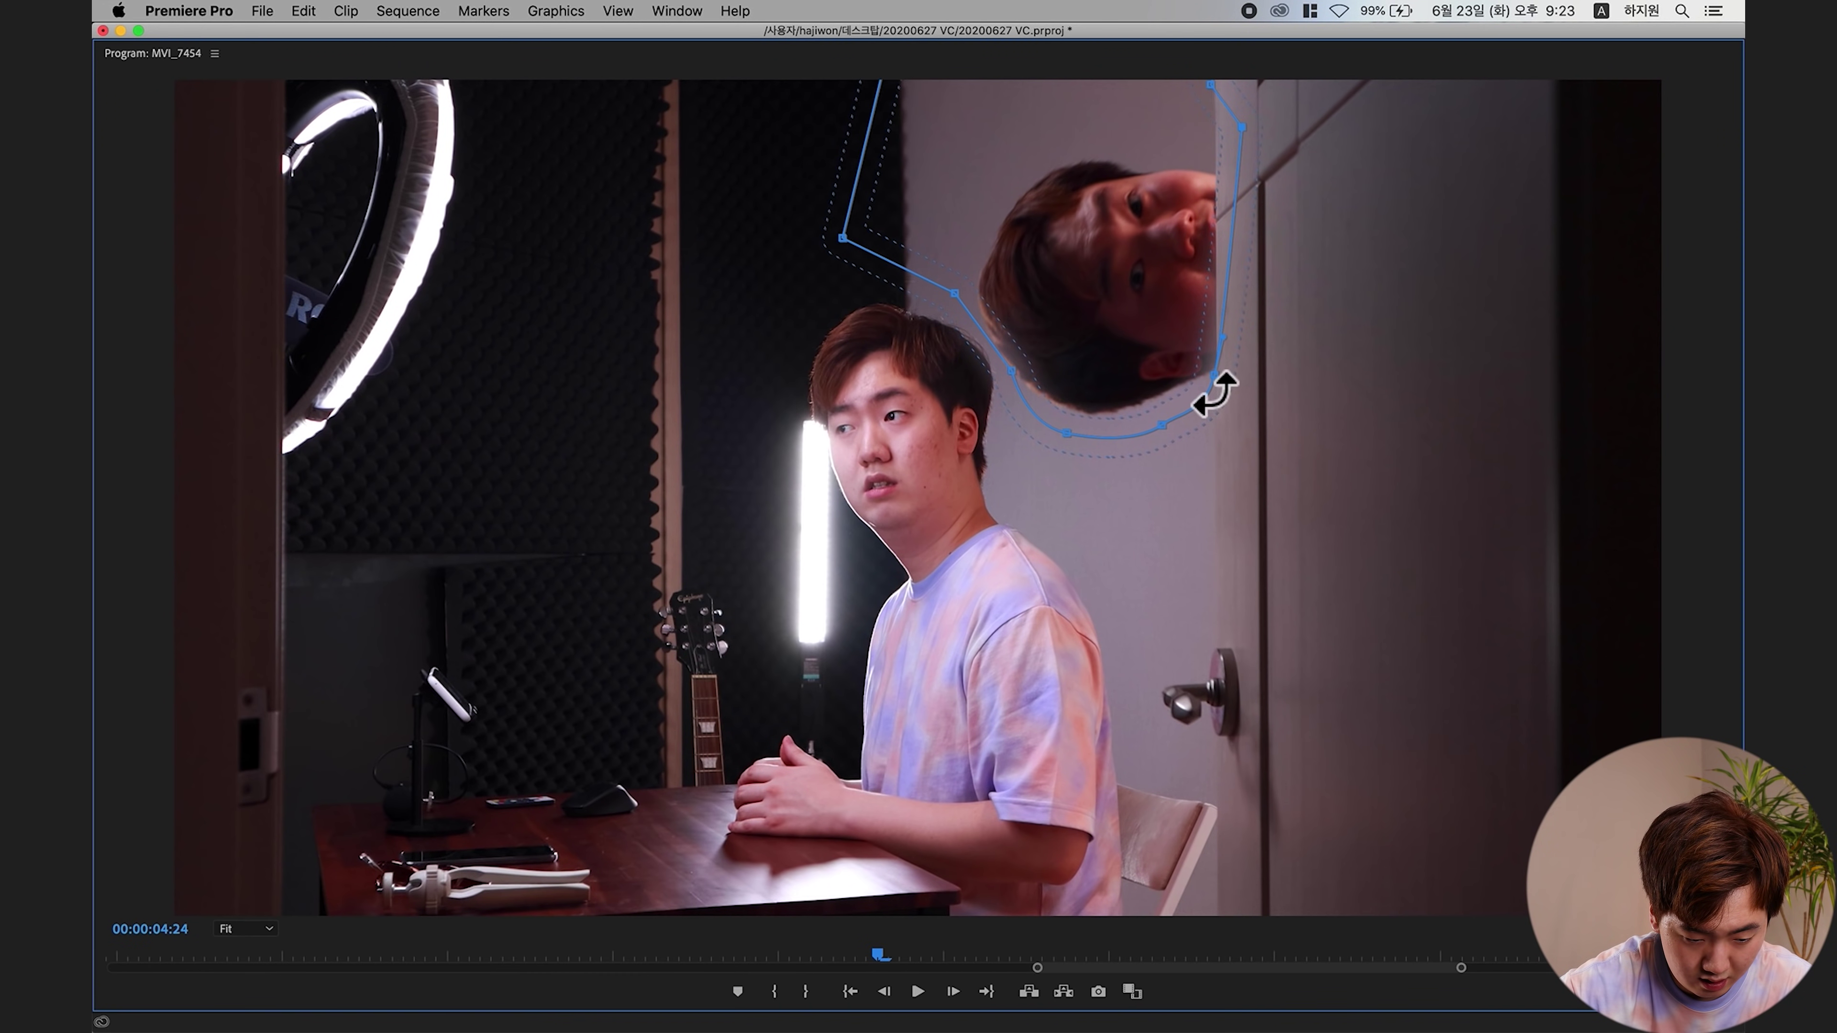
left_click_drag(1214, 375, 1228, 367)
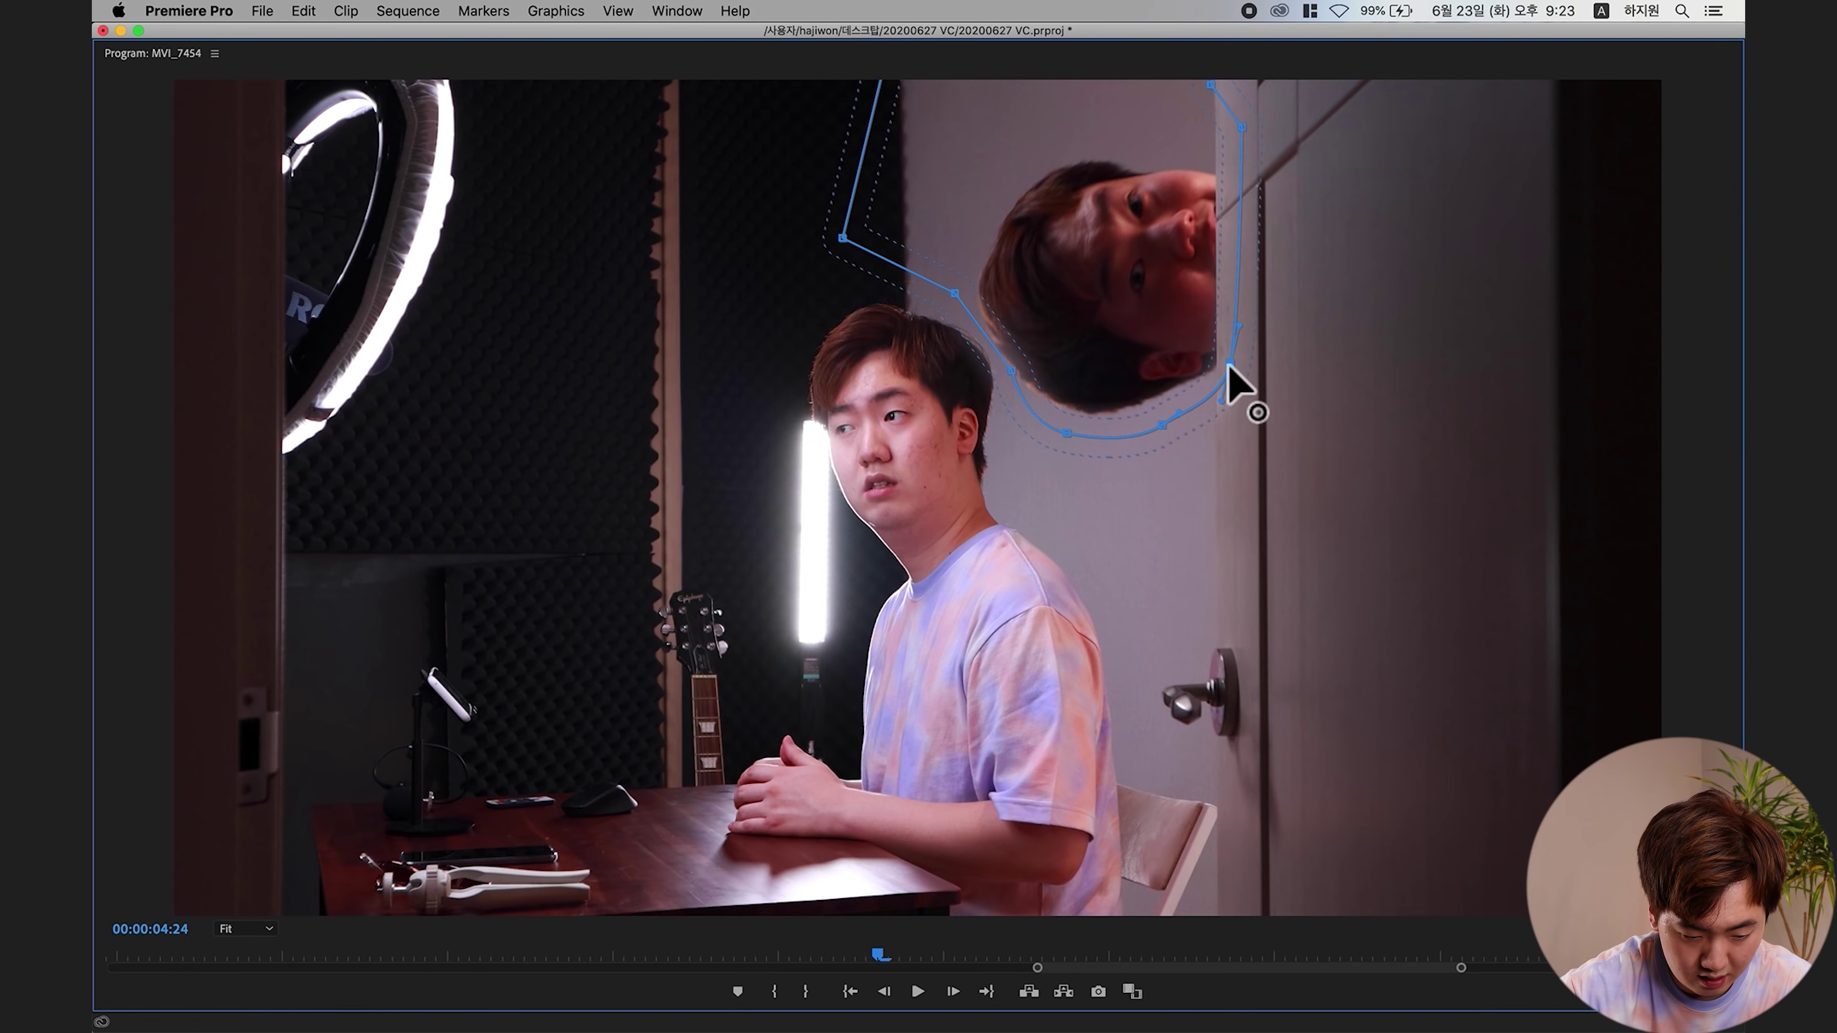
type("50")
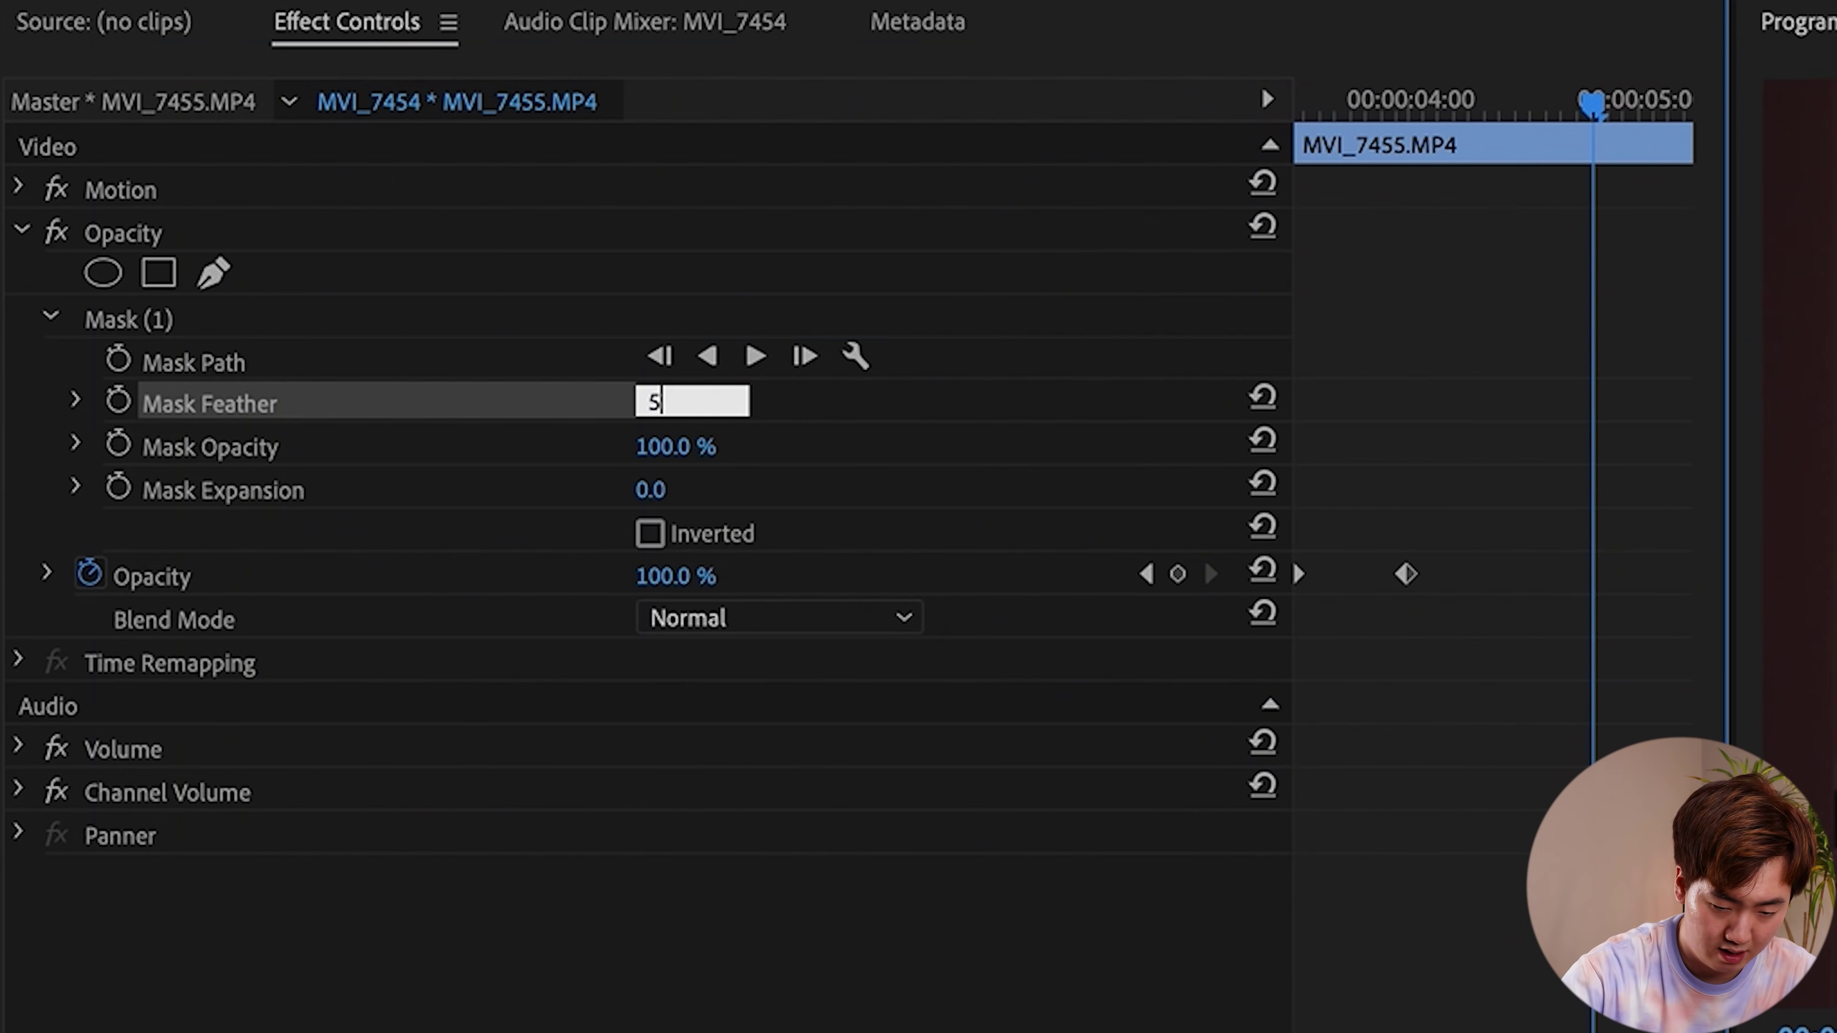
key("Return")
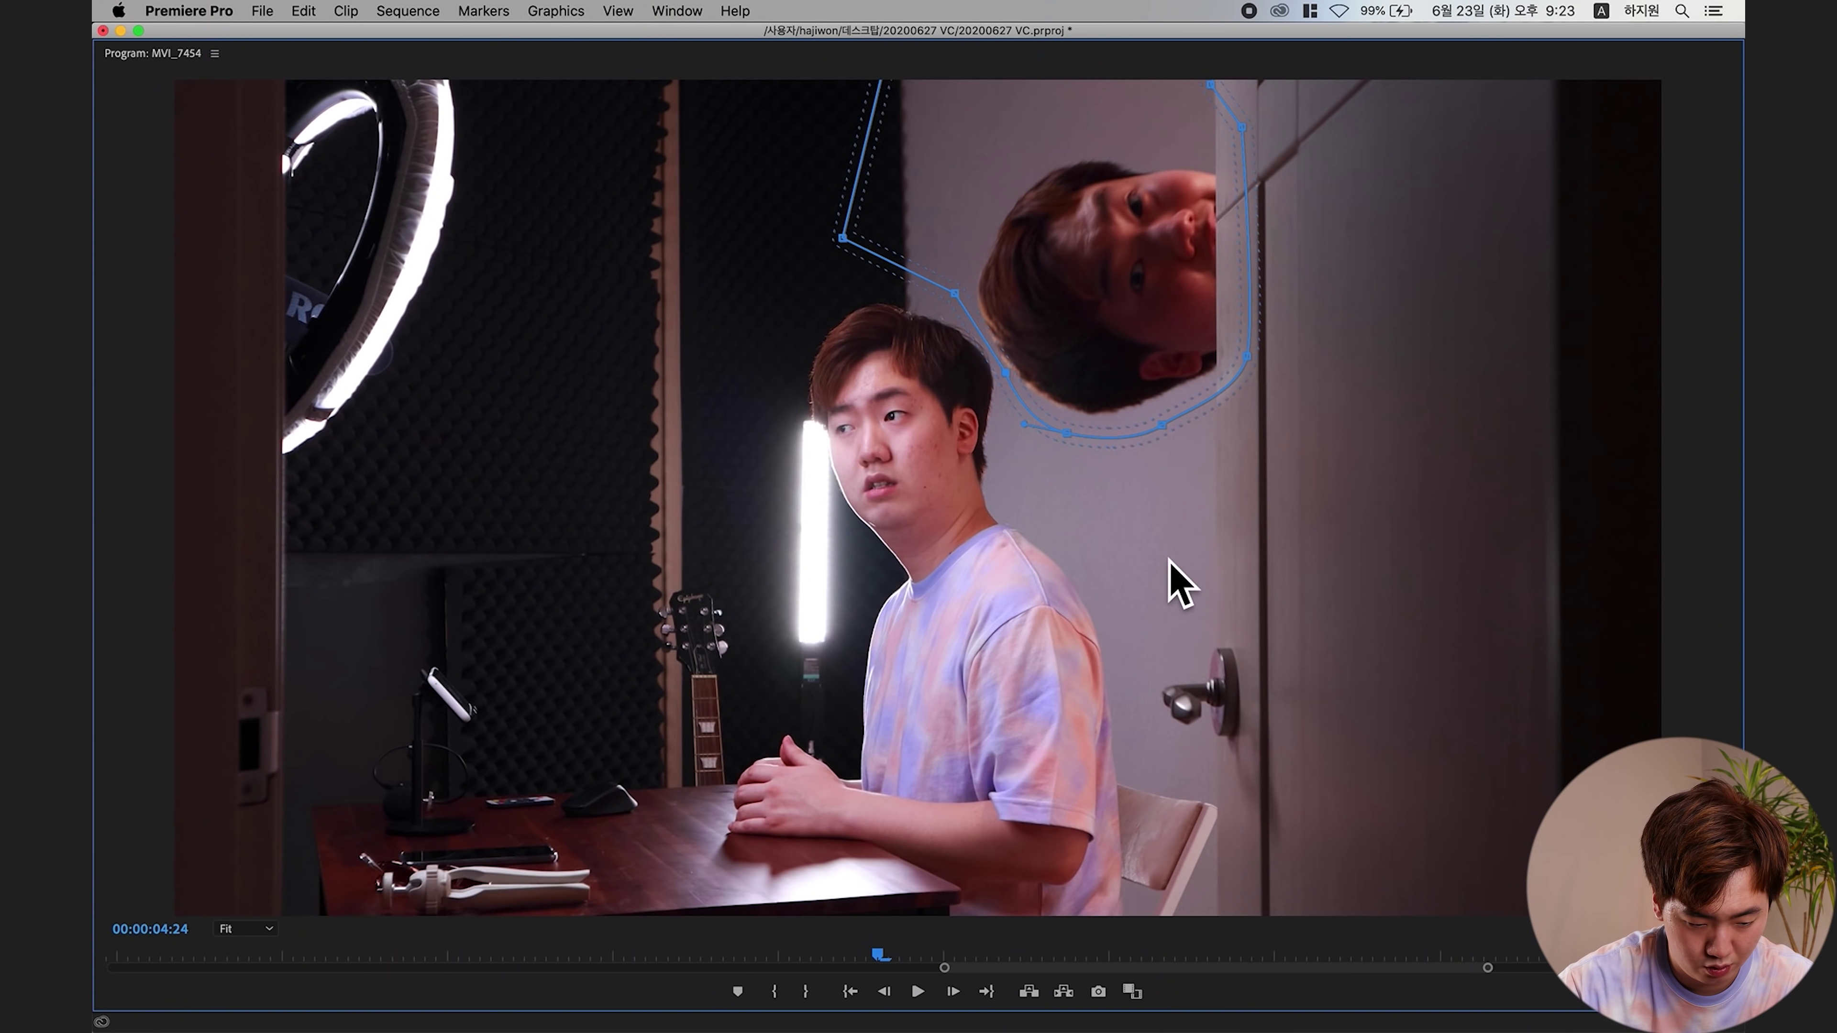
- Play the sequence from before the MVI_7455 clip in the maximized program view to check the reshaped mask
key("grave")
left_click(1128, 705)
key("grave")
key("space")
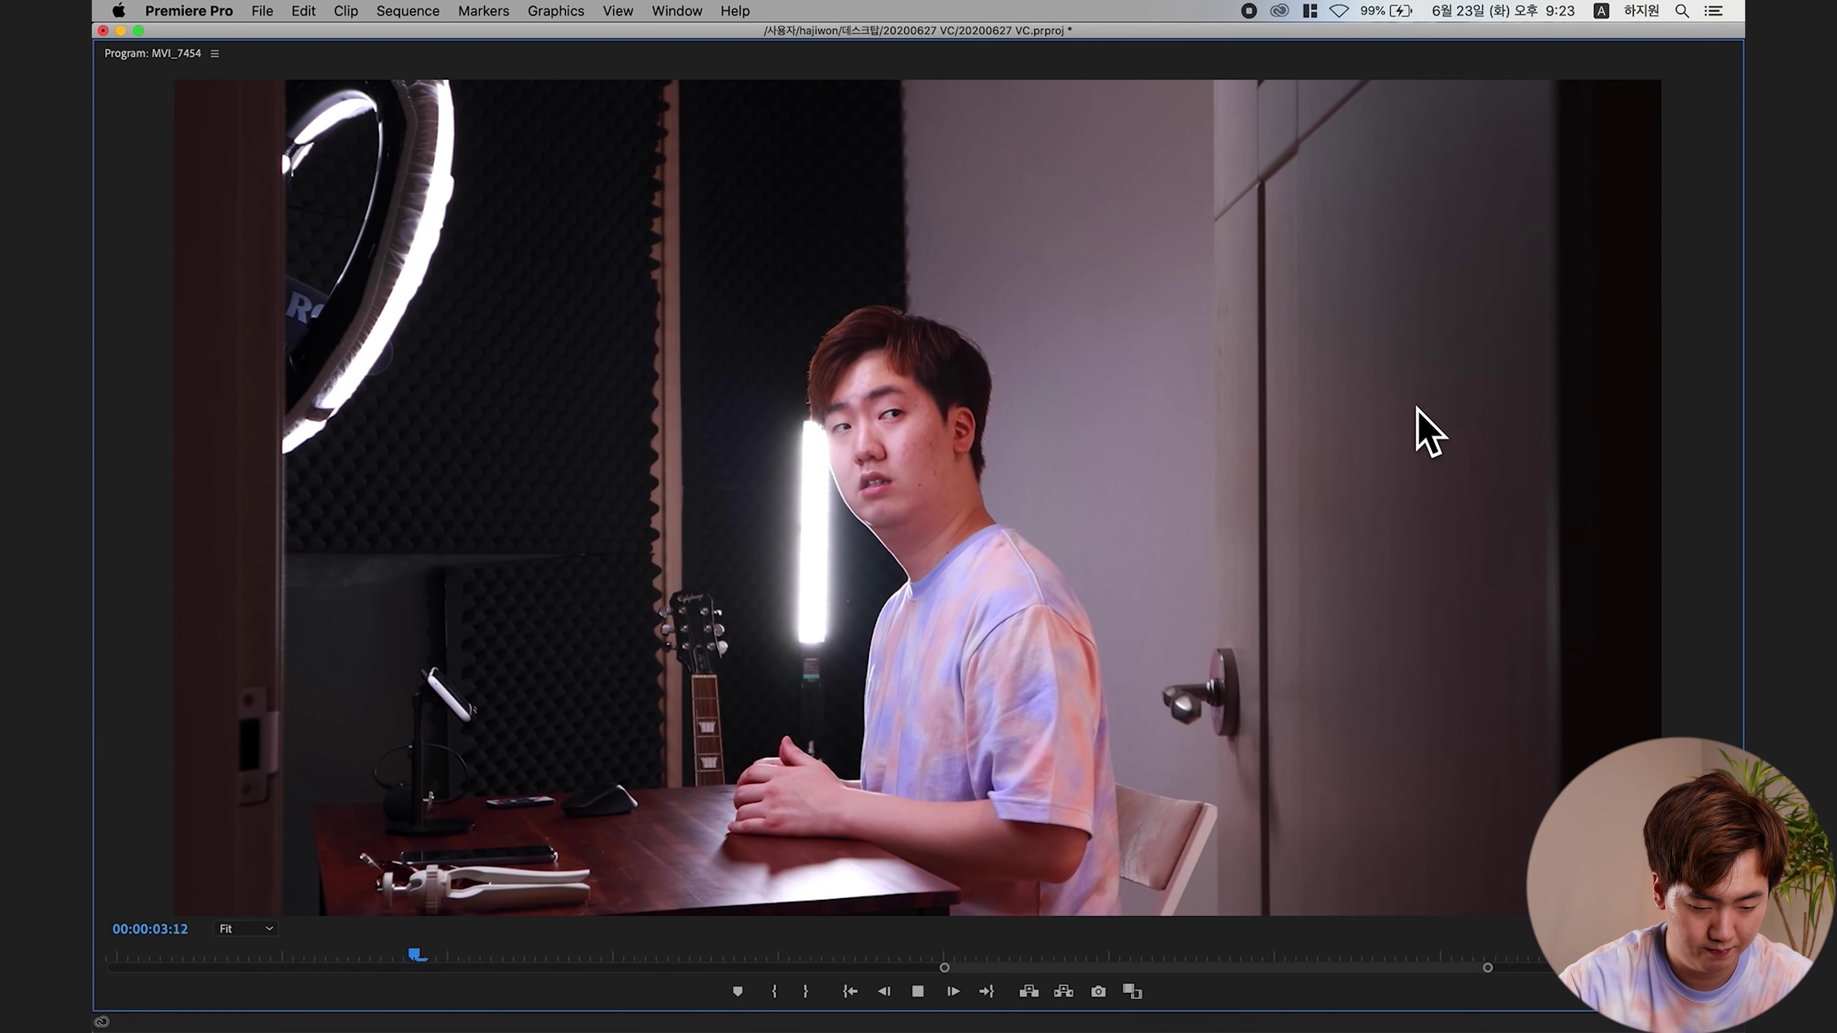
key("space")
key("grave")
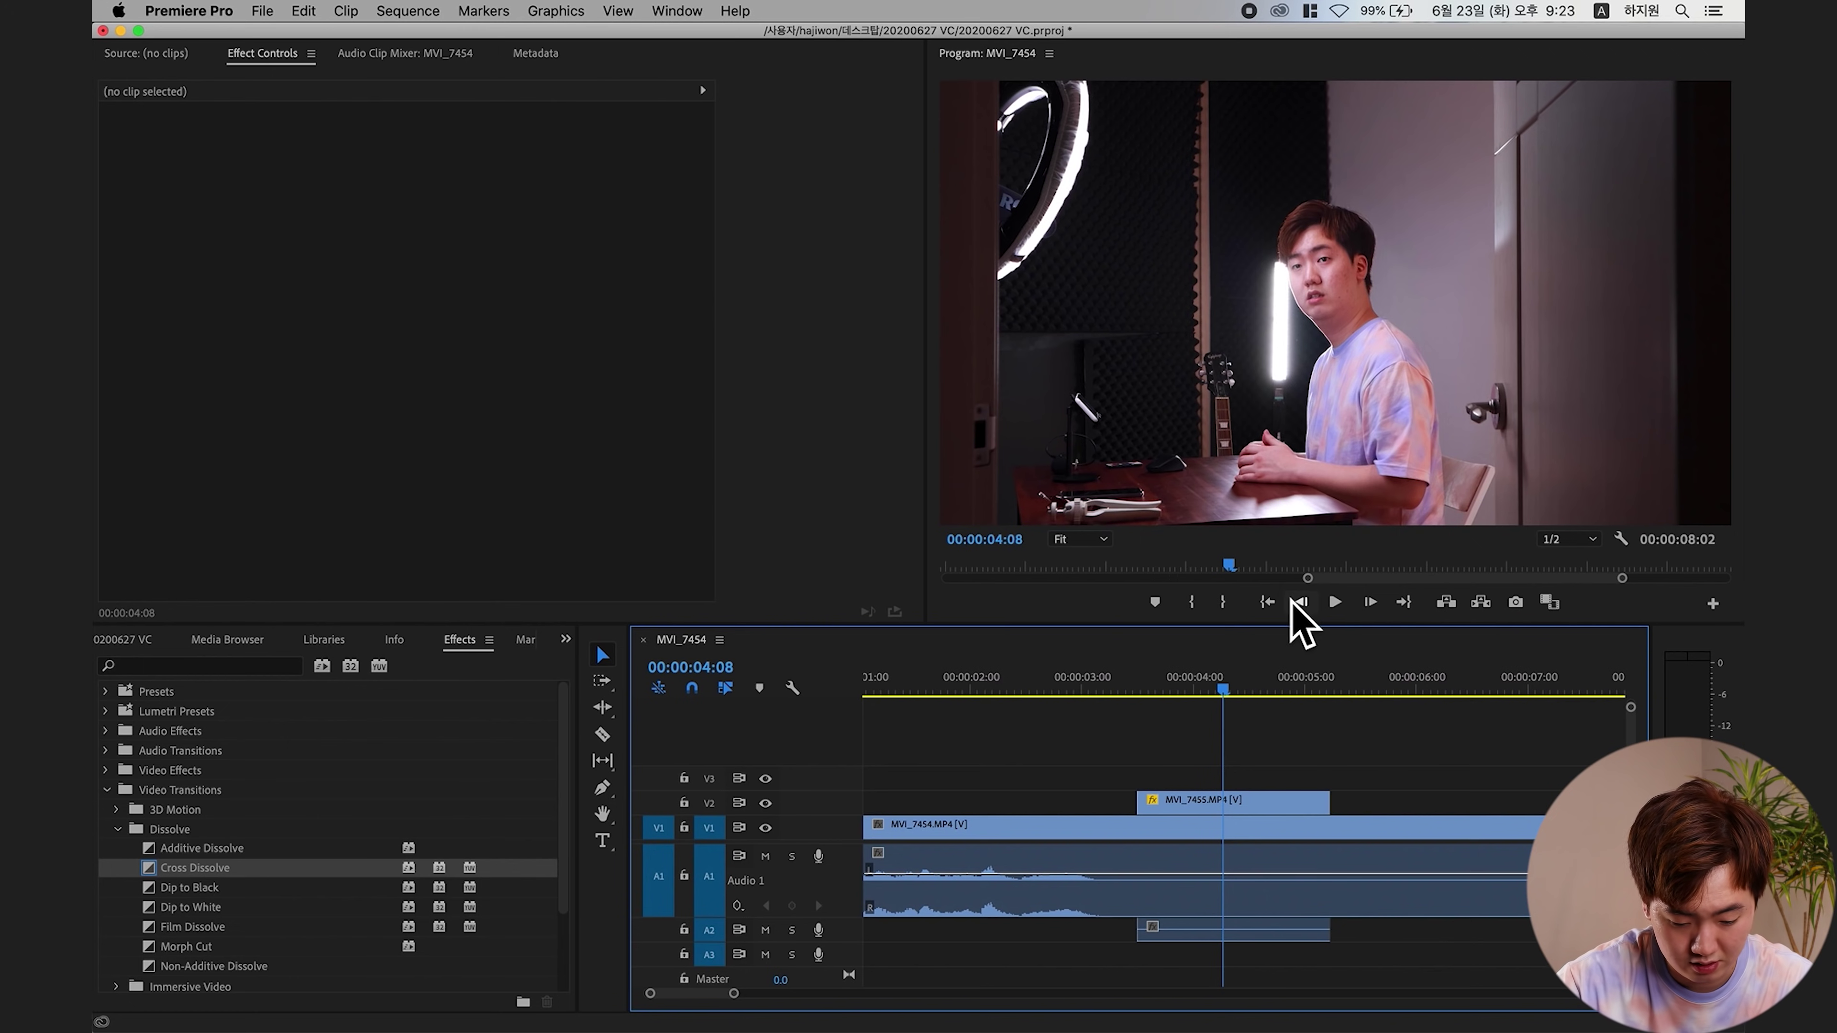
- Remove the opacity keyframes from the MVI_7455 clip, keep its opacity at 100%, and place the playhead at 00:00:03:15
left_click_drag(1227, 688, 1213, 693)
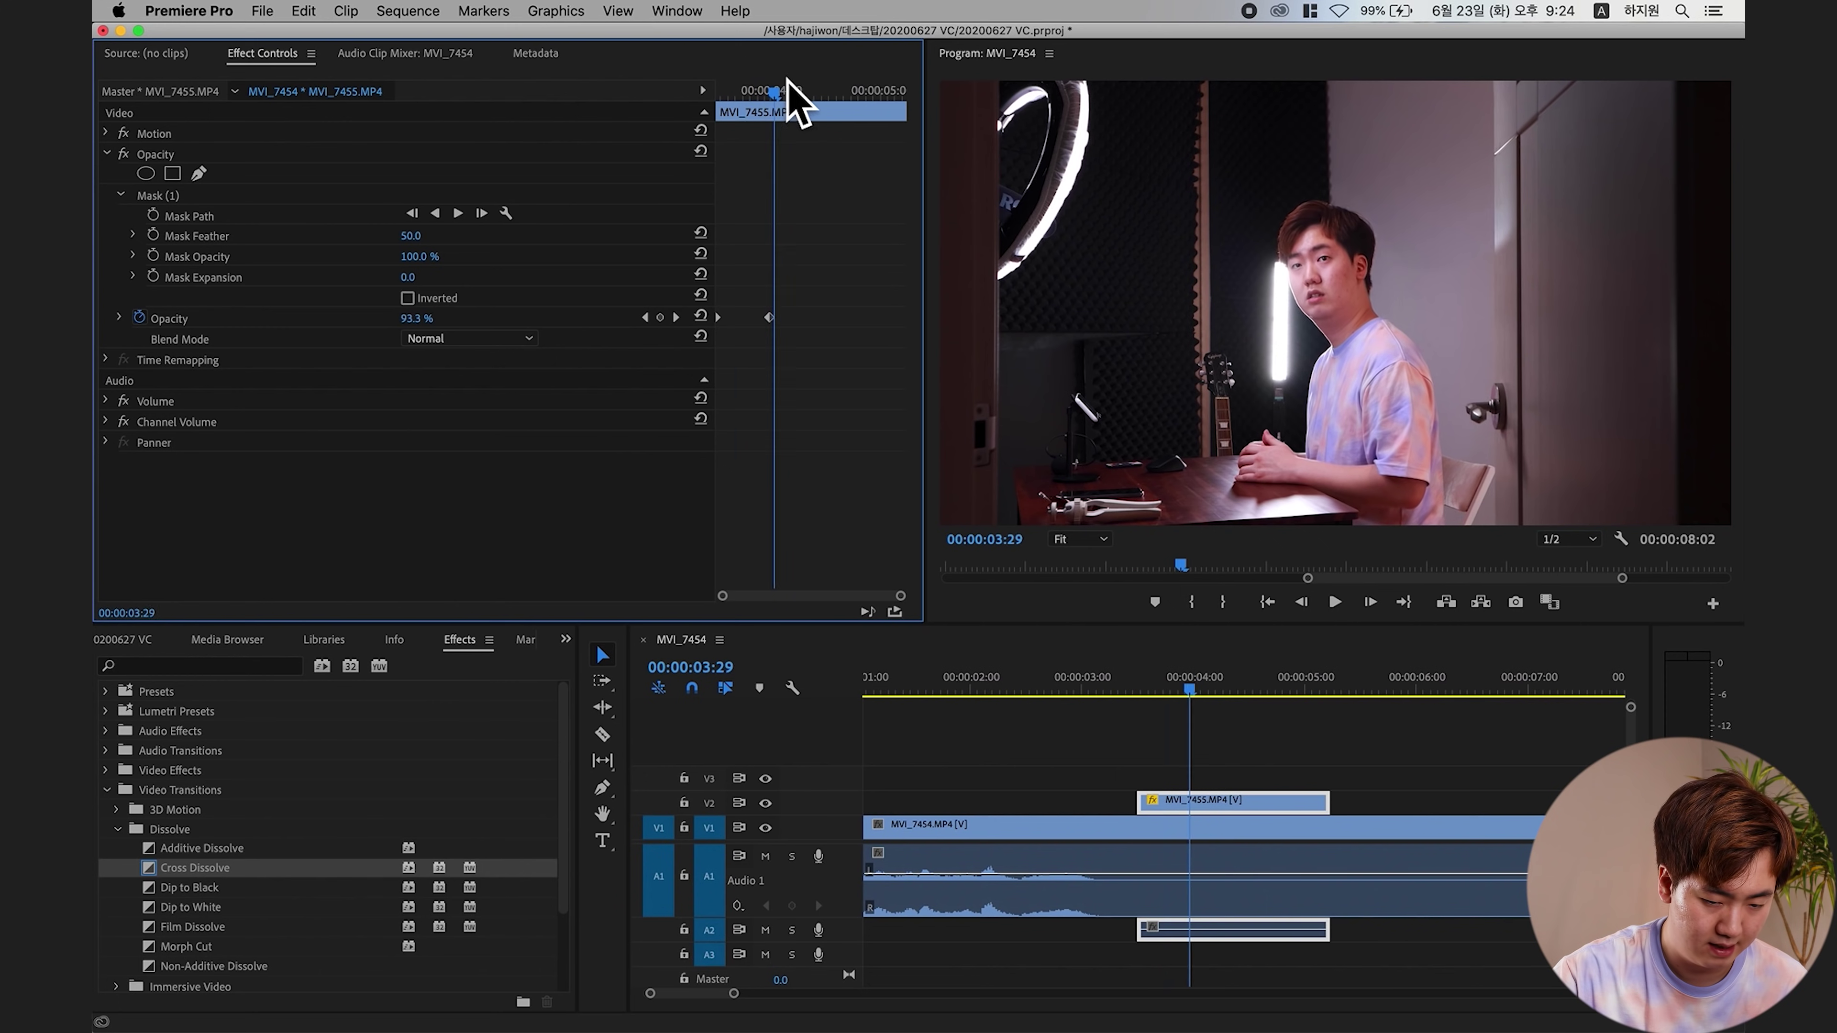
left_click(793, 92)
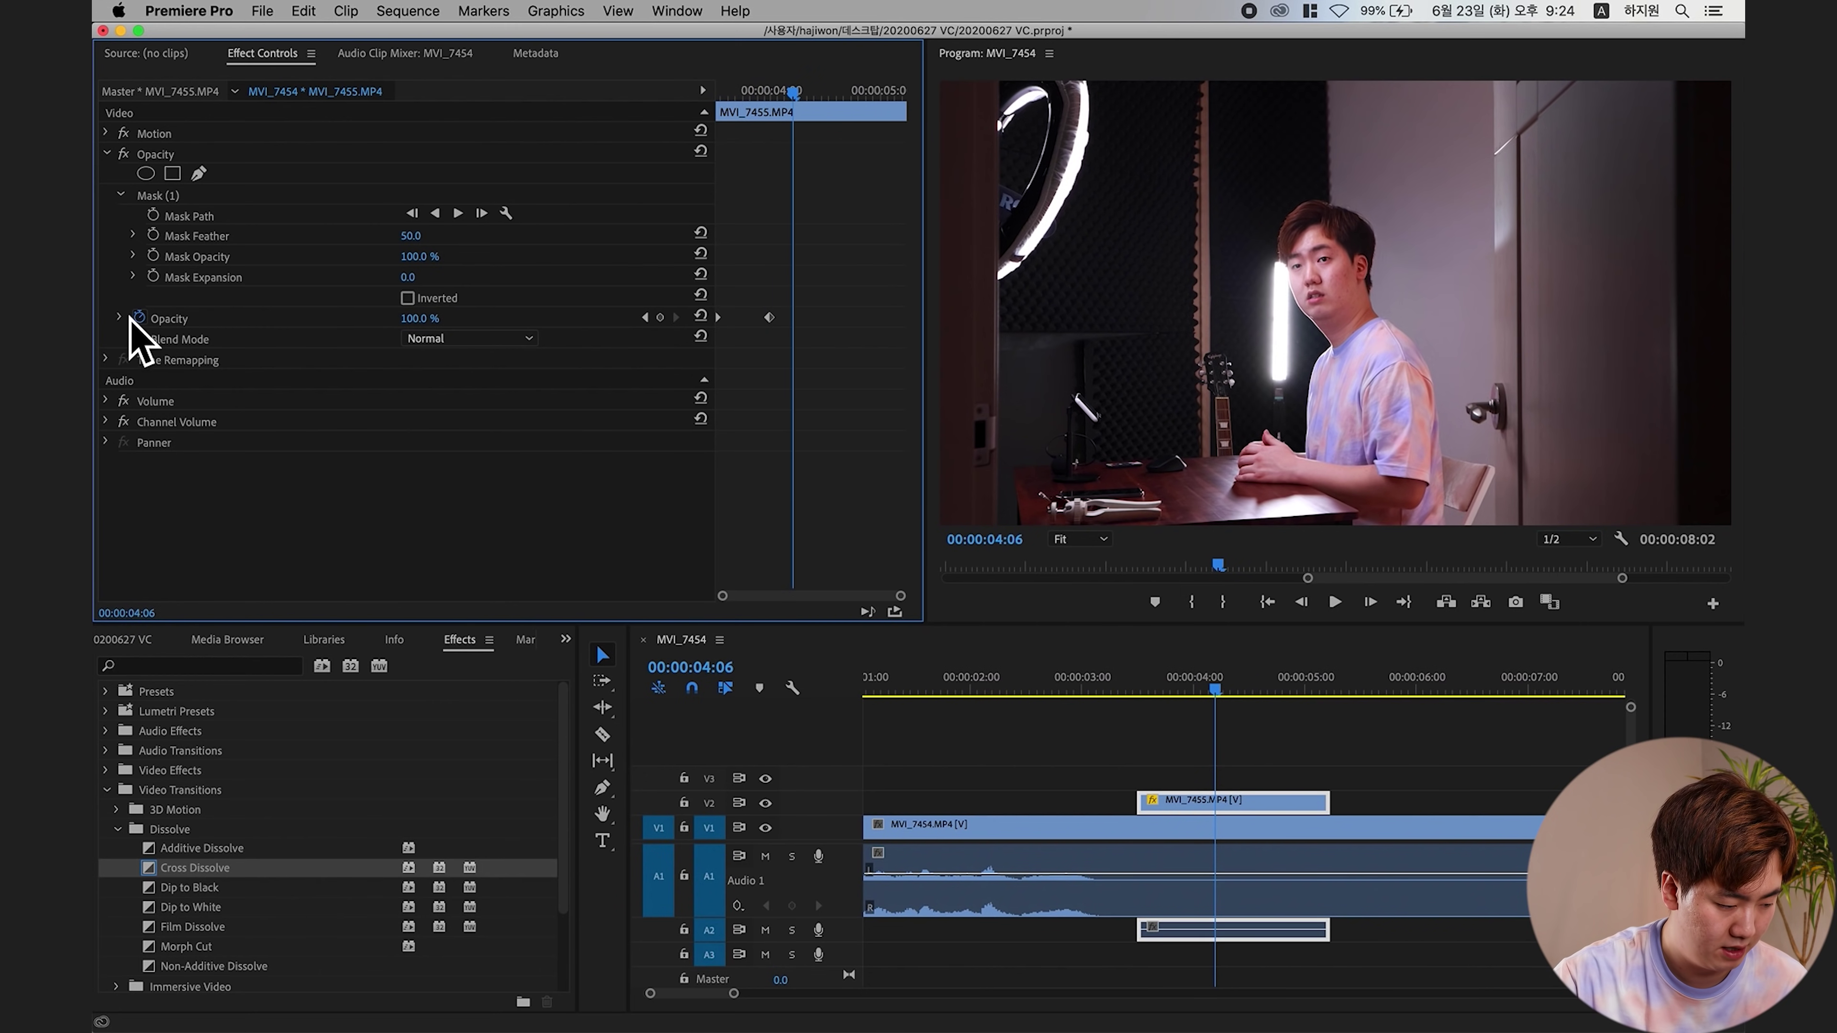
left_click(1229, 689)
left_click_drag(1229, 689, 1137, 691)
left_click(1197, 803)
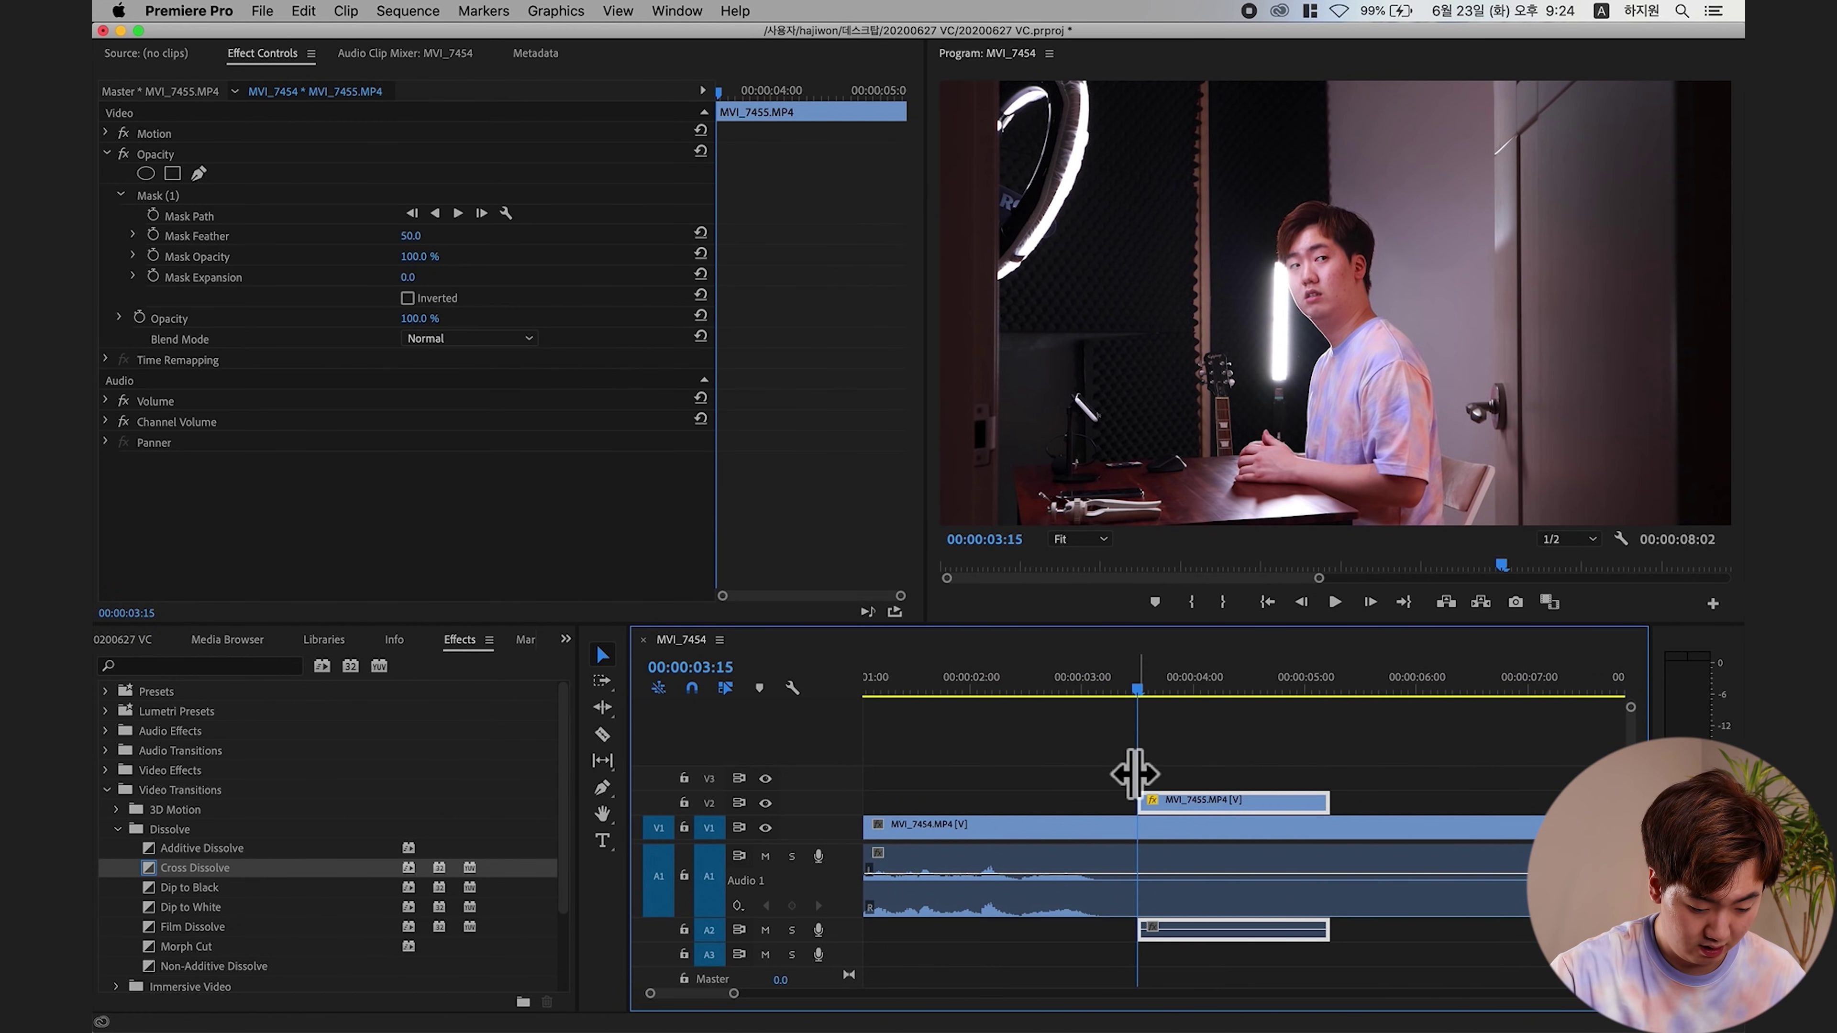
- Duplicate only the video of the MVI_7455 clip from V2 onto V3, aligned directly above the original
scroll(1085, 796, "left", 2)
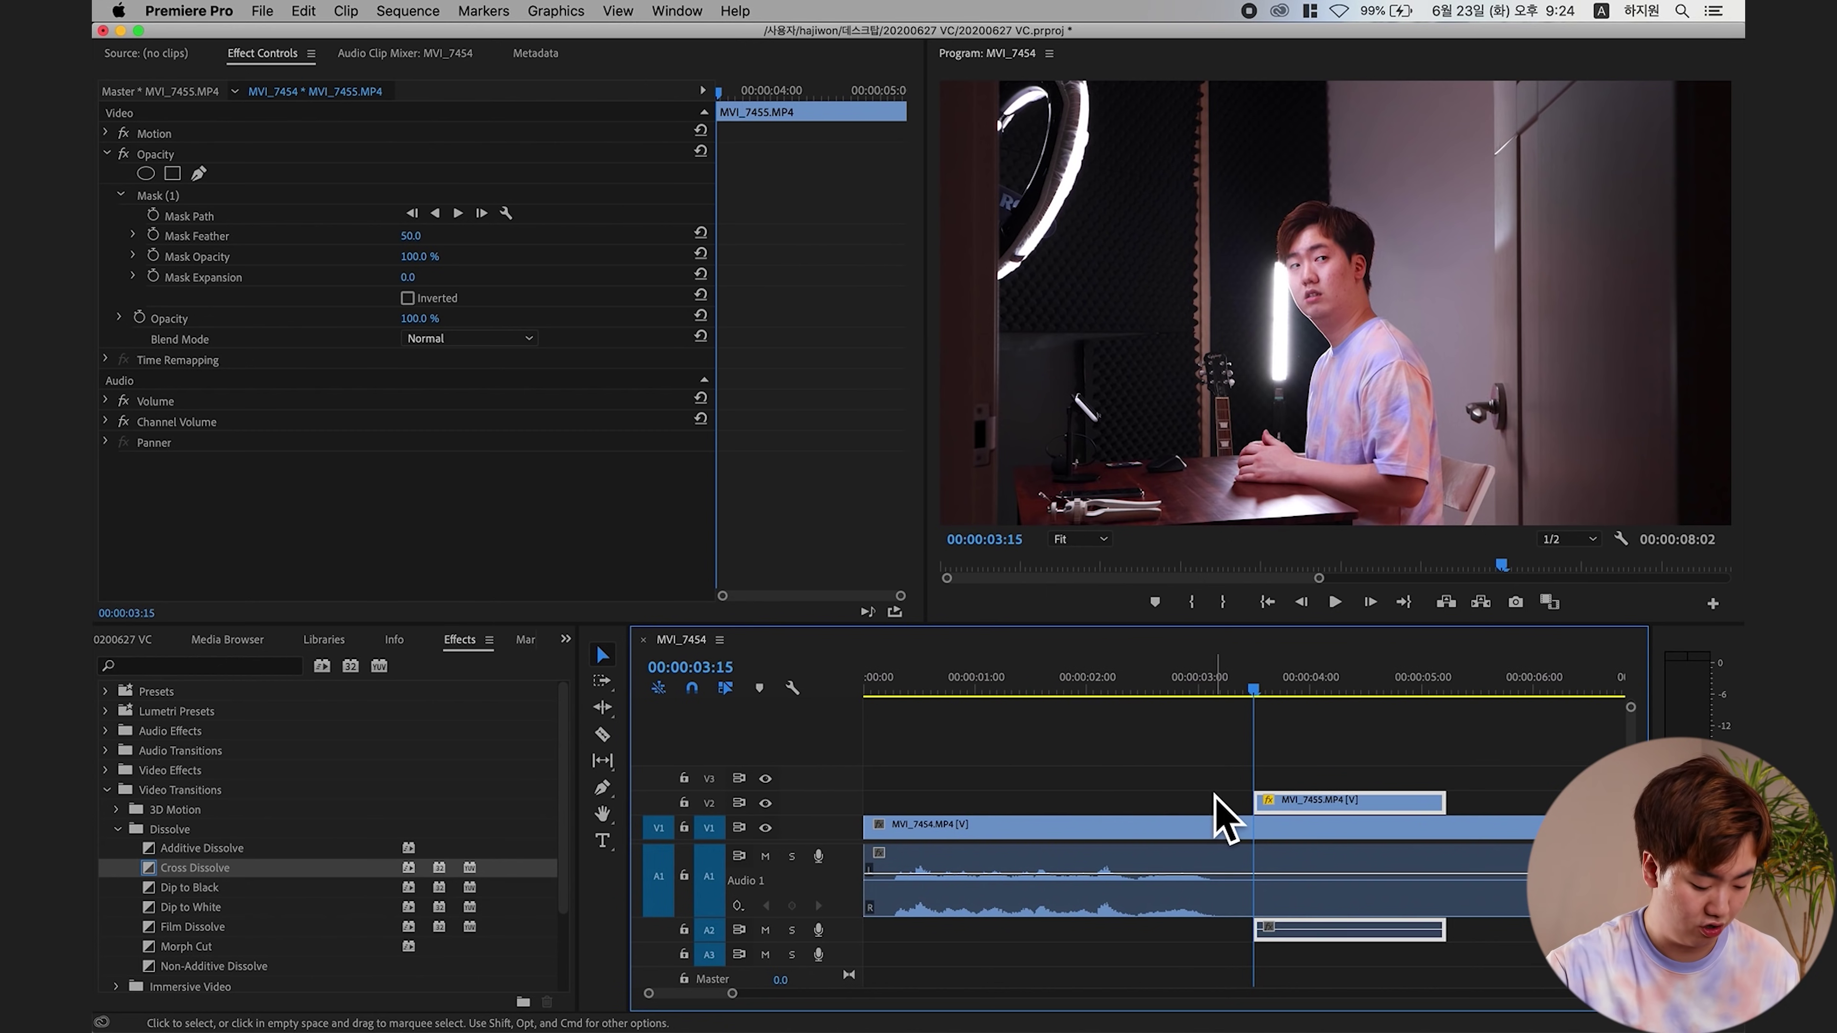
left_click(1335, 756)
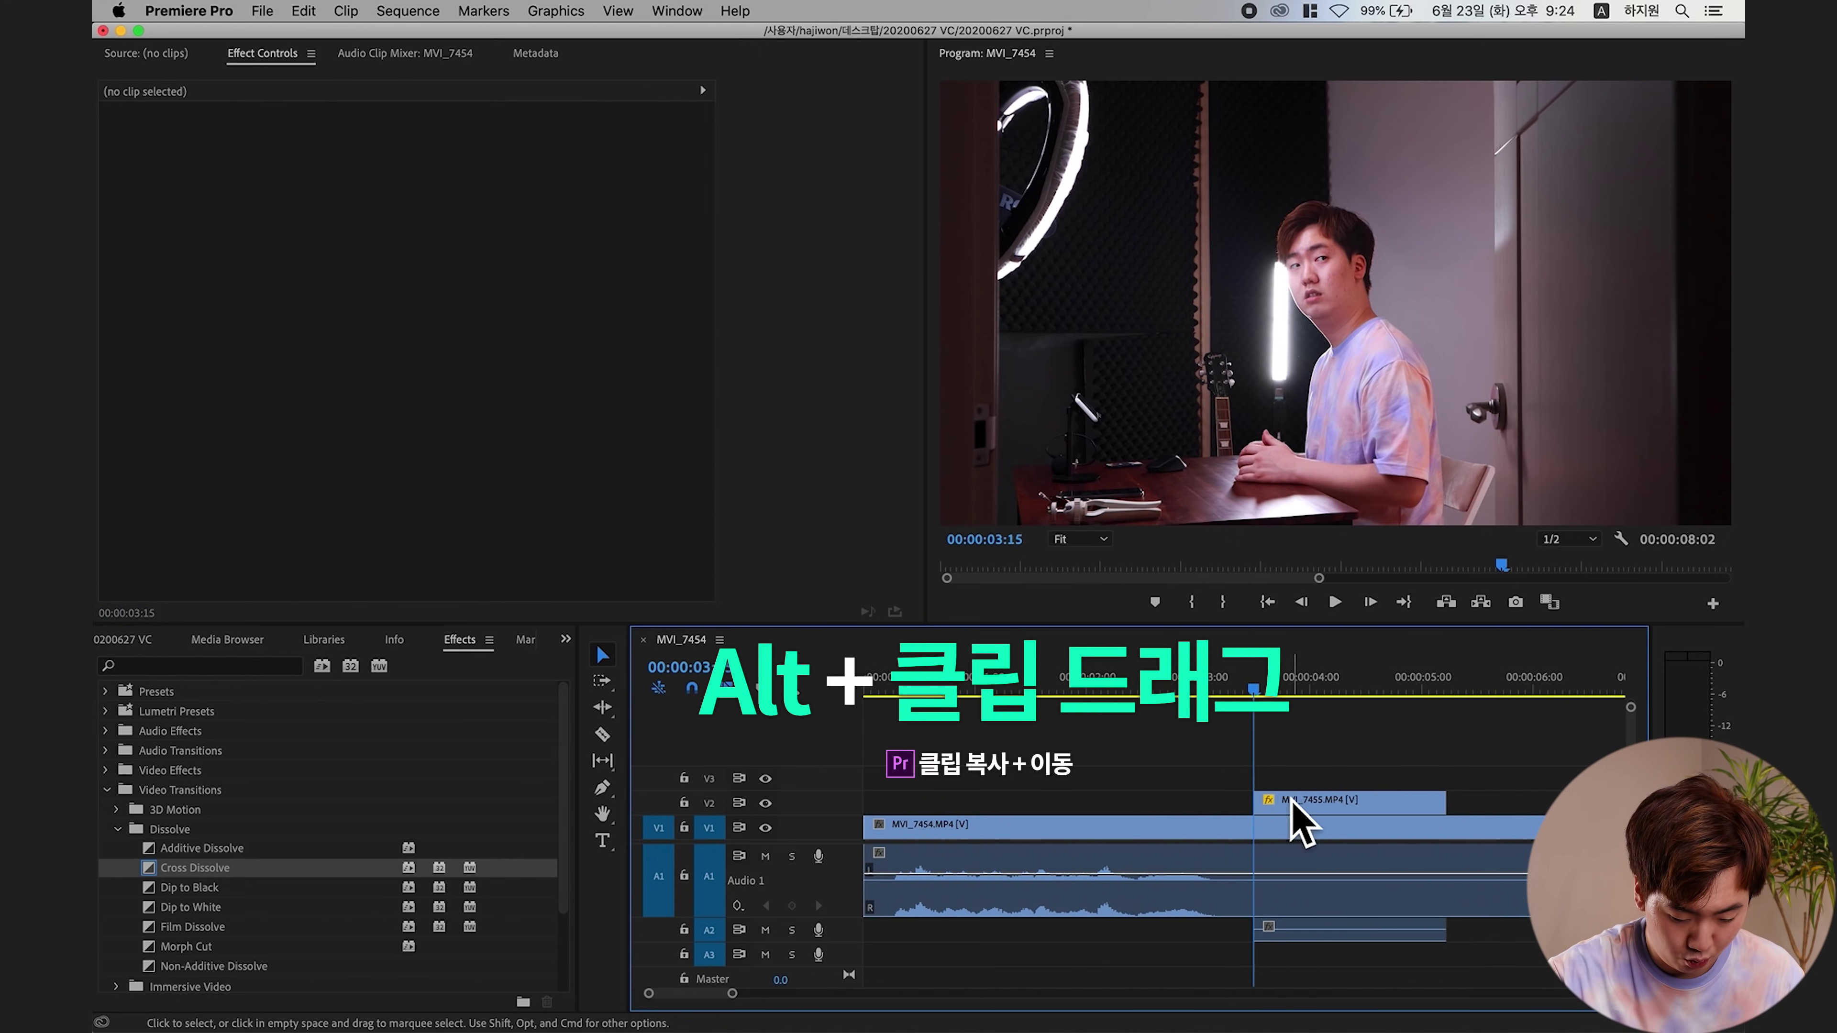
left_click_drag(1318, 828, 1310, 807)
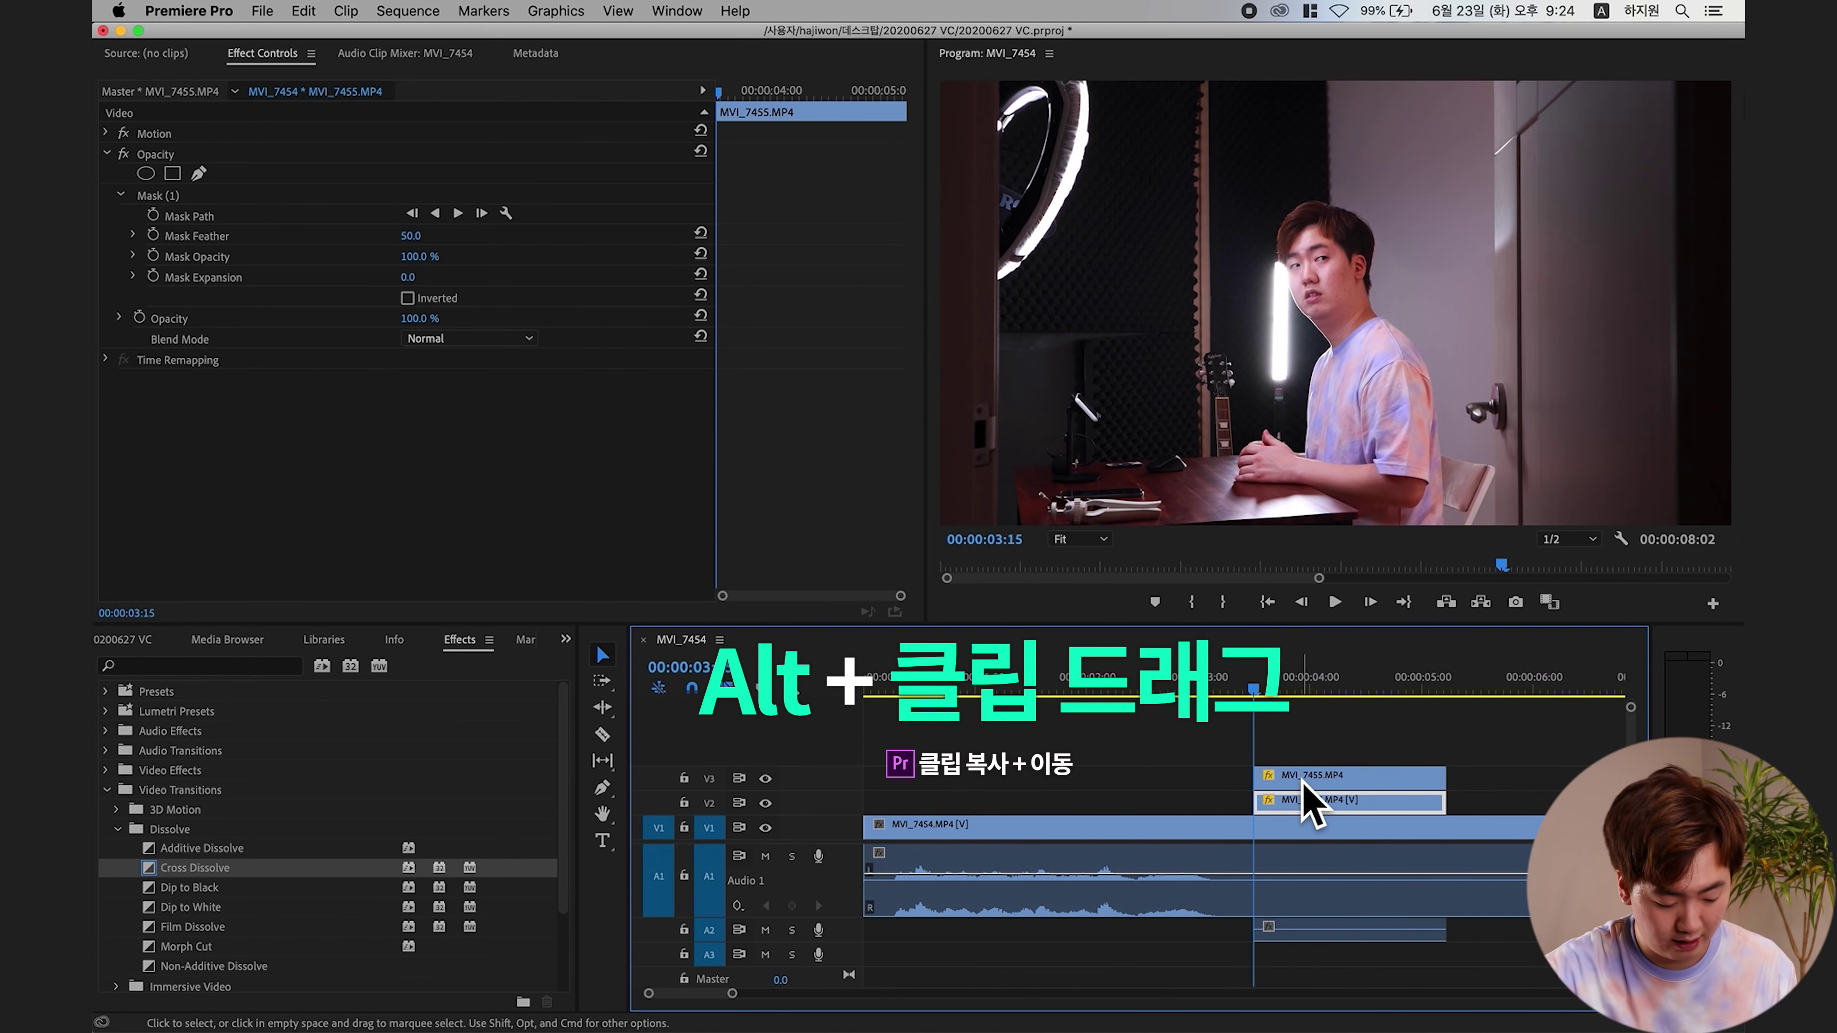
- Select the duplicate MVI_7455 clip on V3 and place the playhead at its first frame, 00:00:03:15
left_click(1321, 780)
left_click(1323, 800)
left_click(1324, 783)
left_click(1323, 801)
left_click(1325, 781)
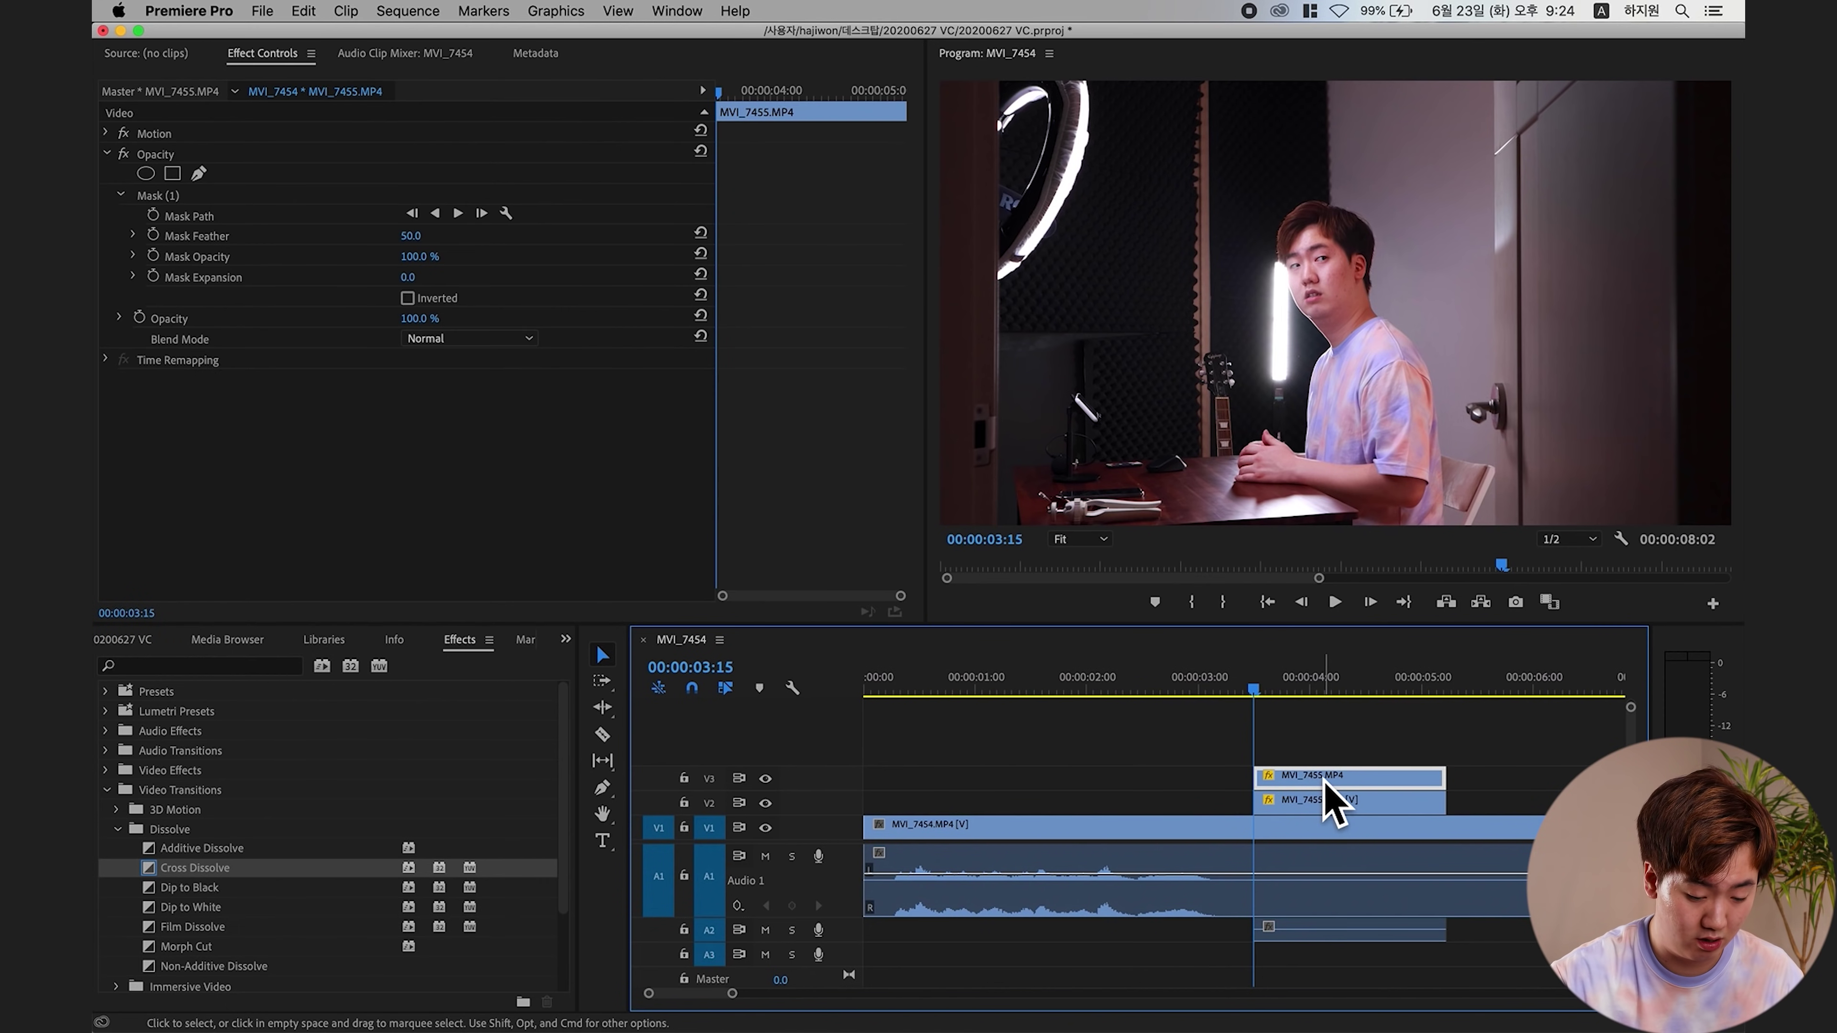
left_click(1300, 691)
left_click_drag(1300, 682, 1266, 712)
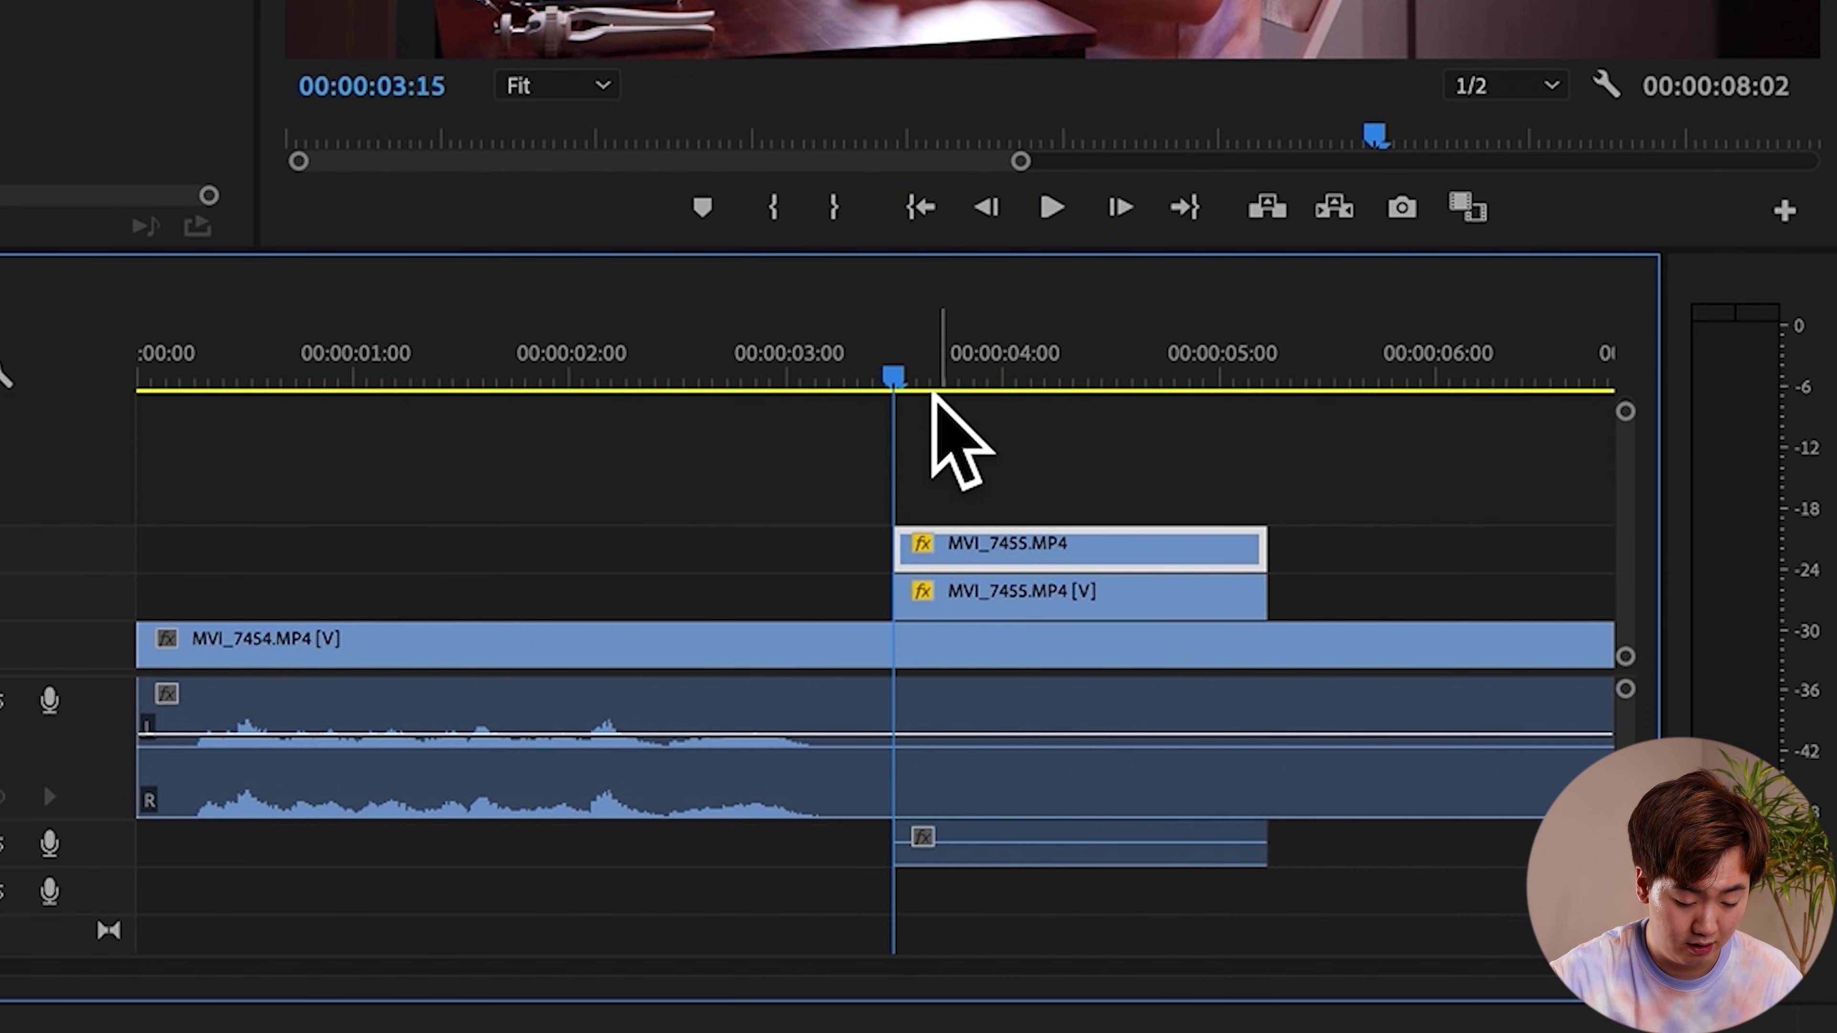
- Add a frame hold to the V3 duplicate at 00:00:03:15 and place it on V2 directly before the original MVI_7455 clip
left_click_drag(894, 378, 919, 472)
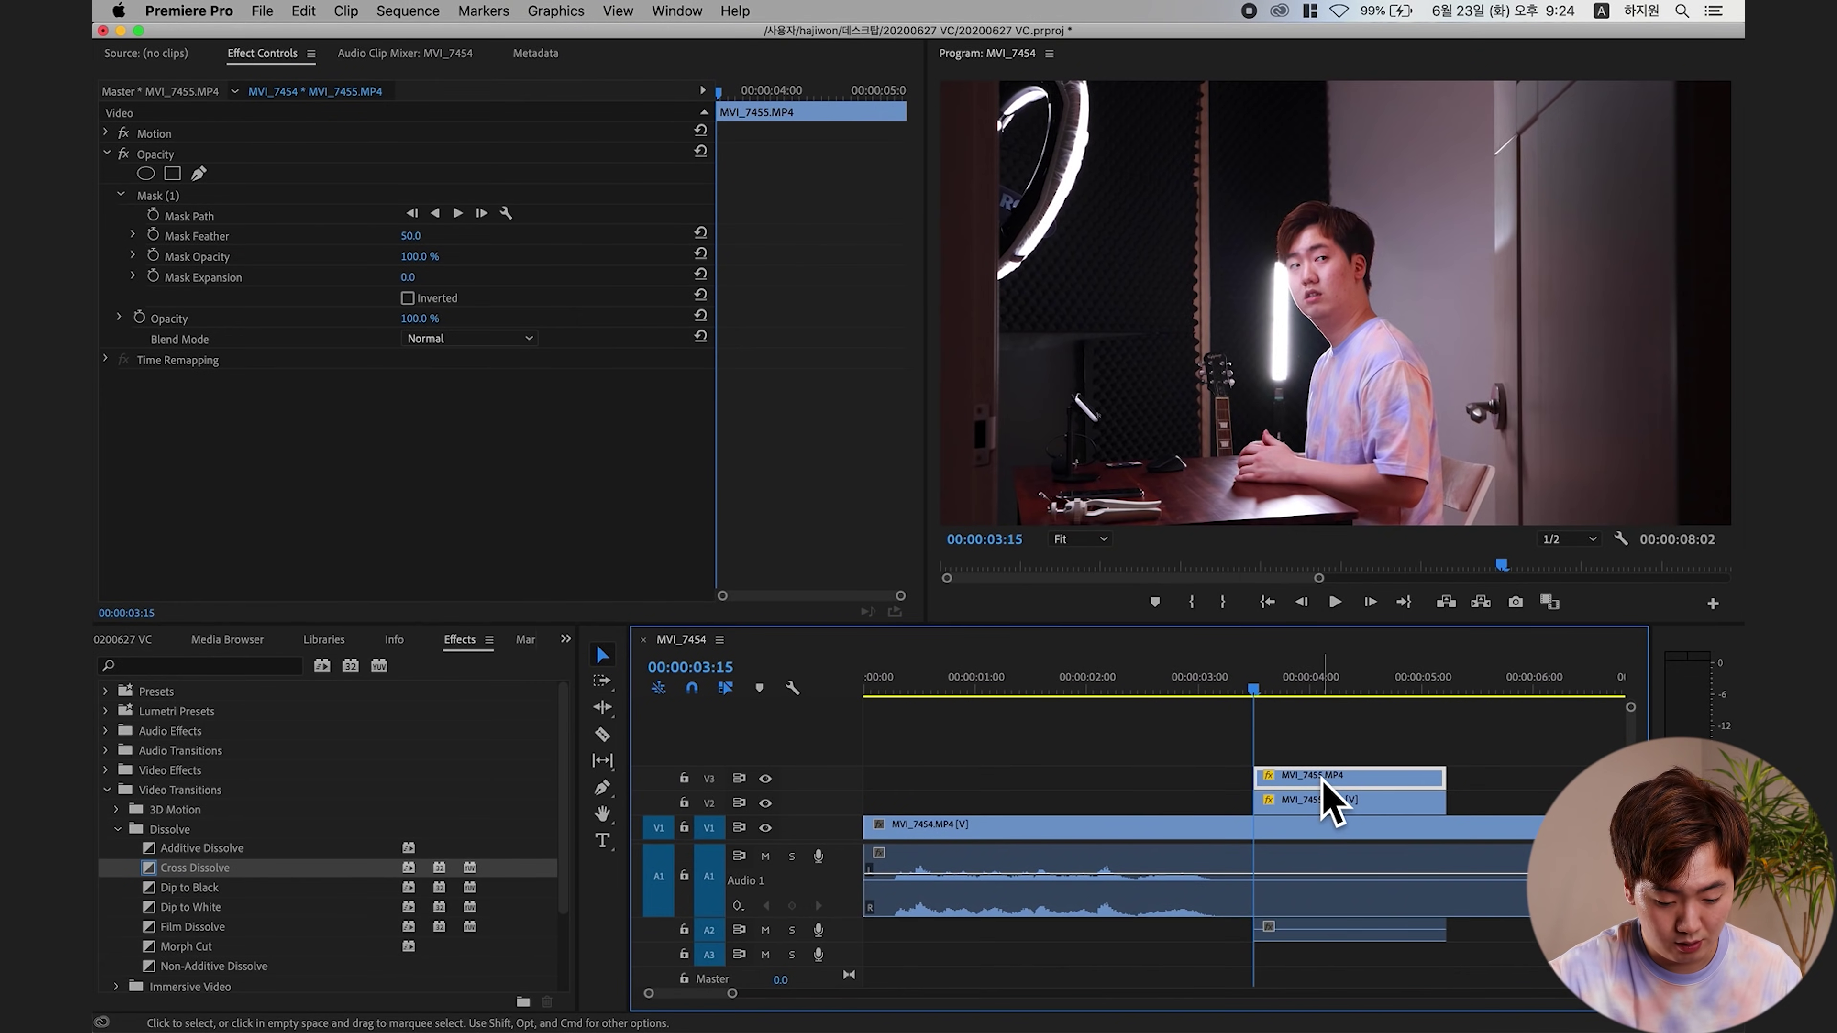
right_click(1321, 780)
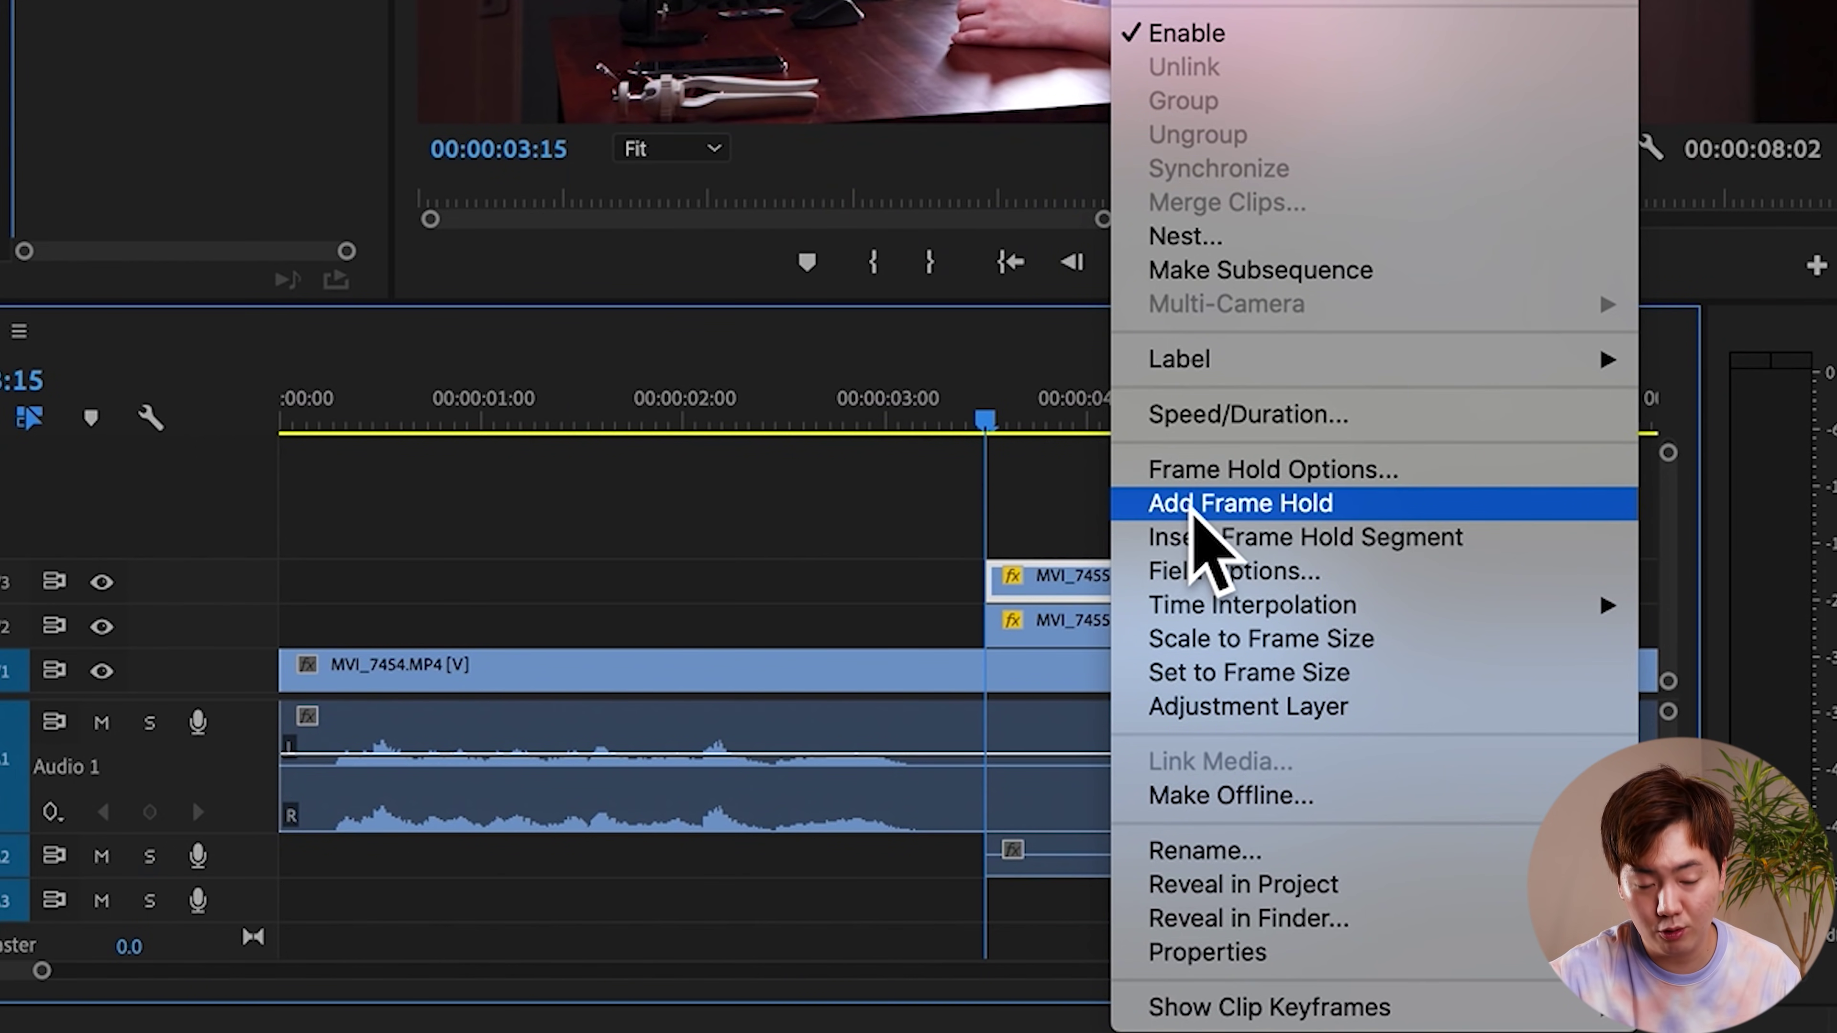
left_click(1193, 505)
left_click_drag(1332, 792, 1155, 802)
- Raise the lower edge of the frame-held clip's mask so it clears the man's head as he moves
left_click_drag(1238, 689, 1158, 698)
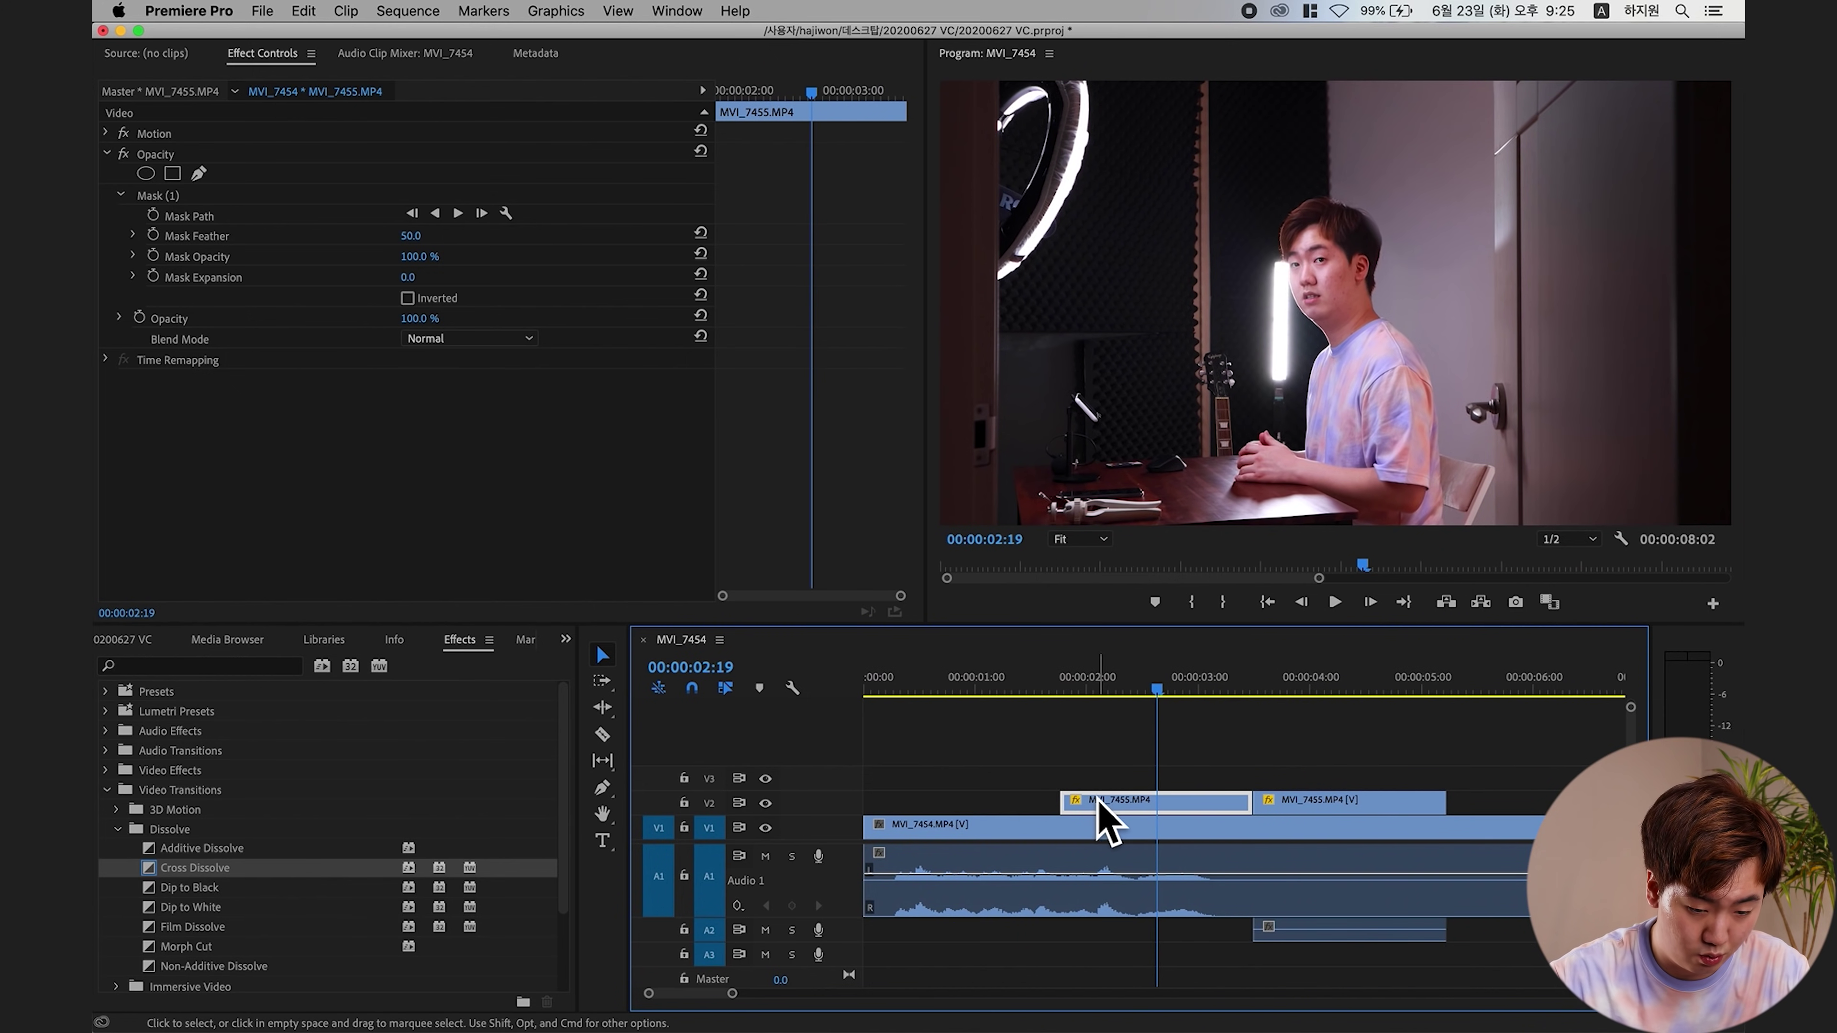
left_click_drag(1193, 698, 1128, 705)
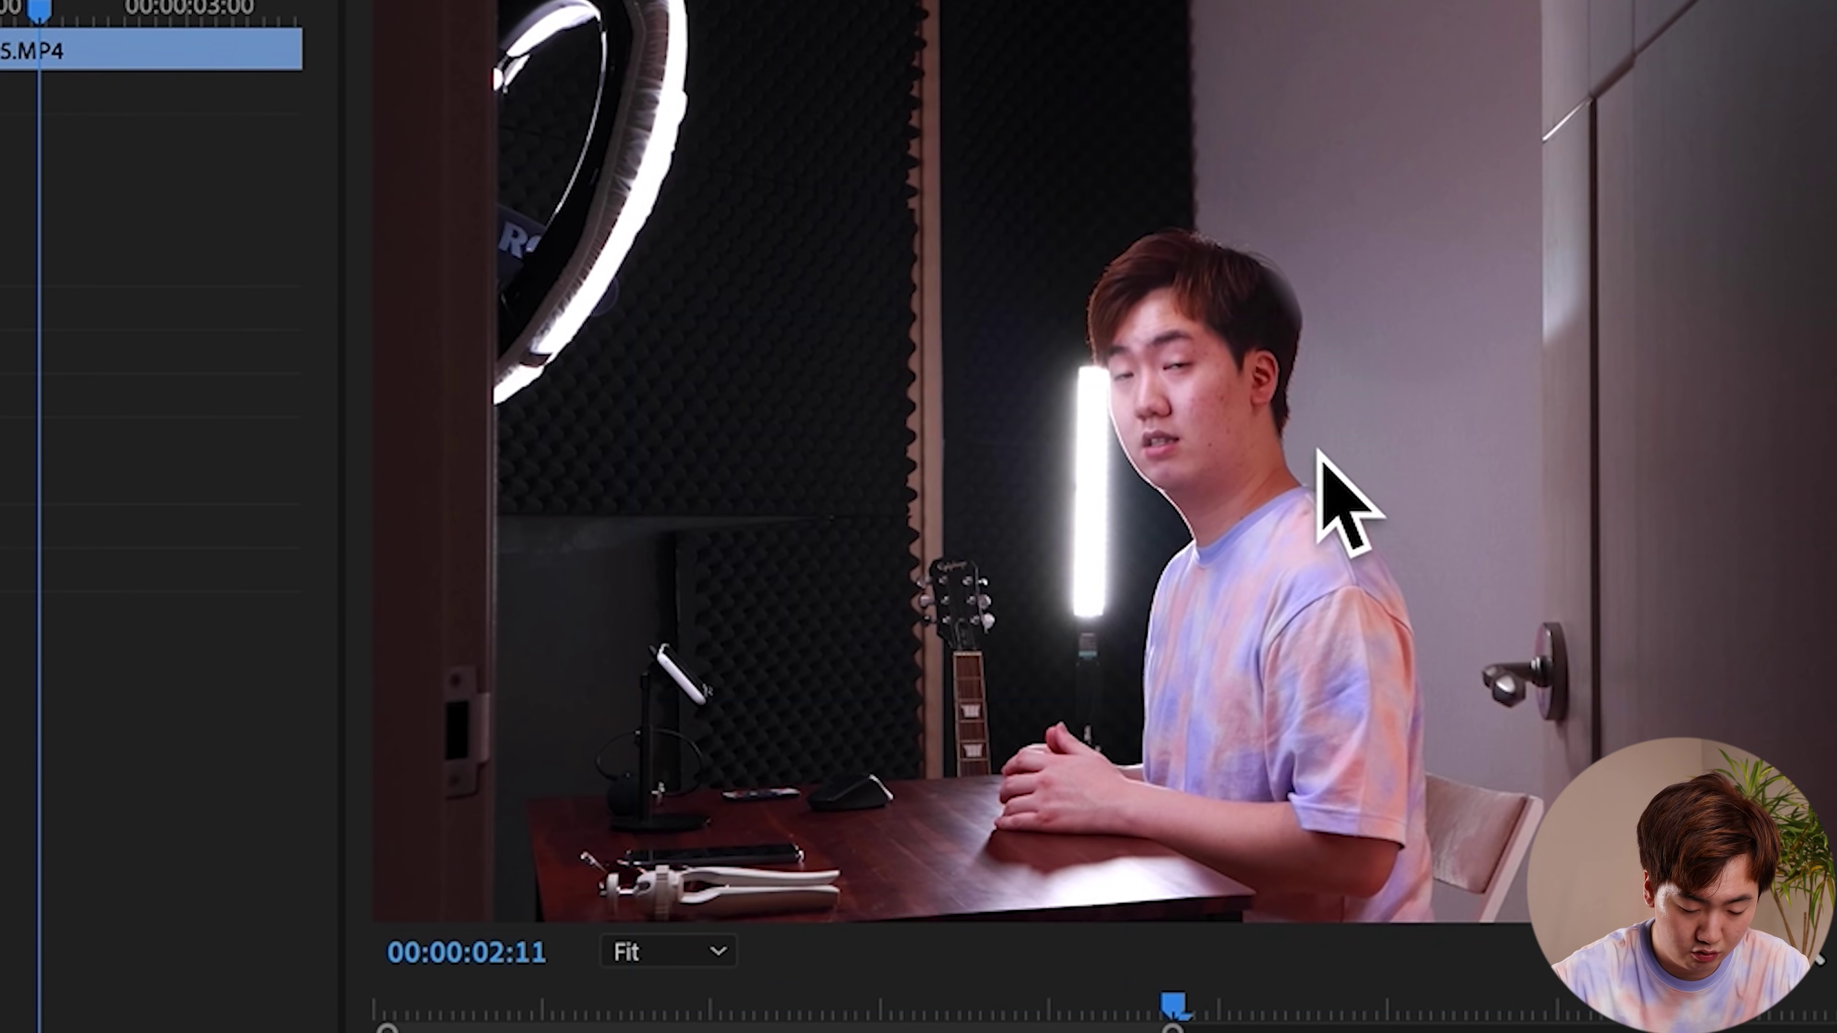
left_click_drag(1155, 680, 1191, 677)
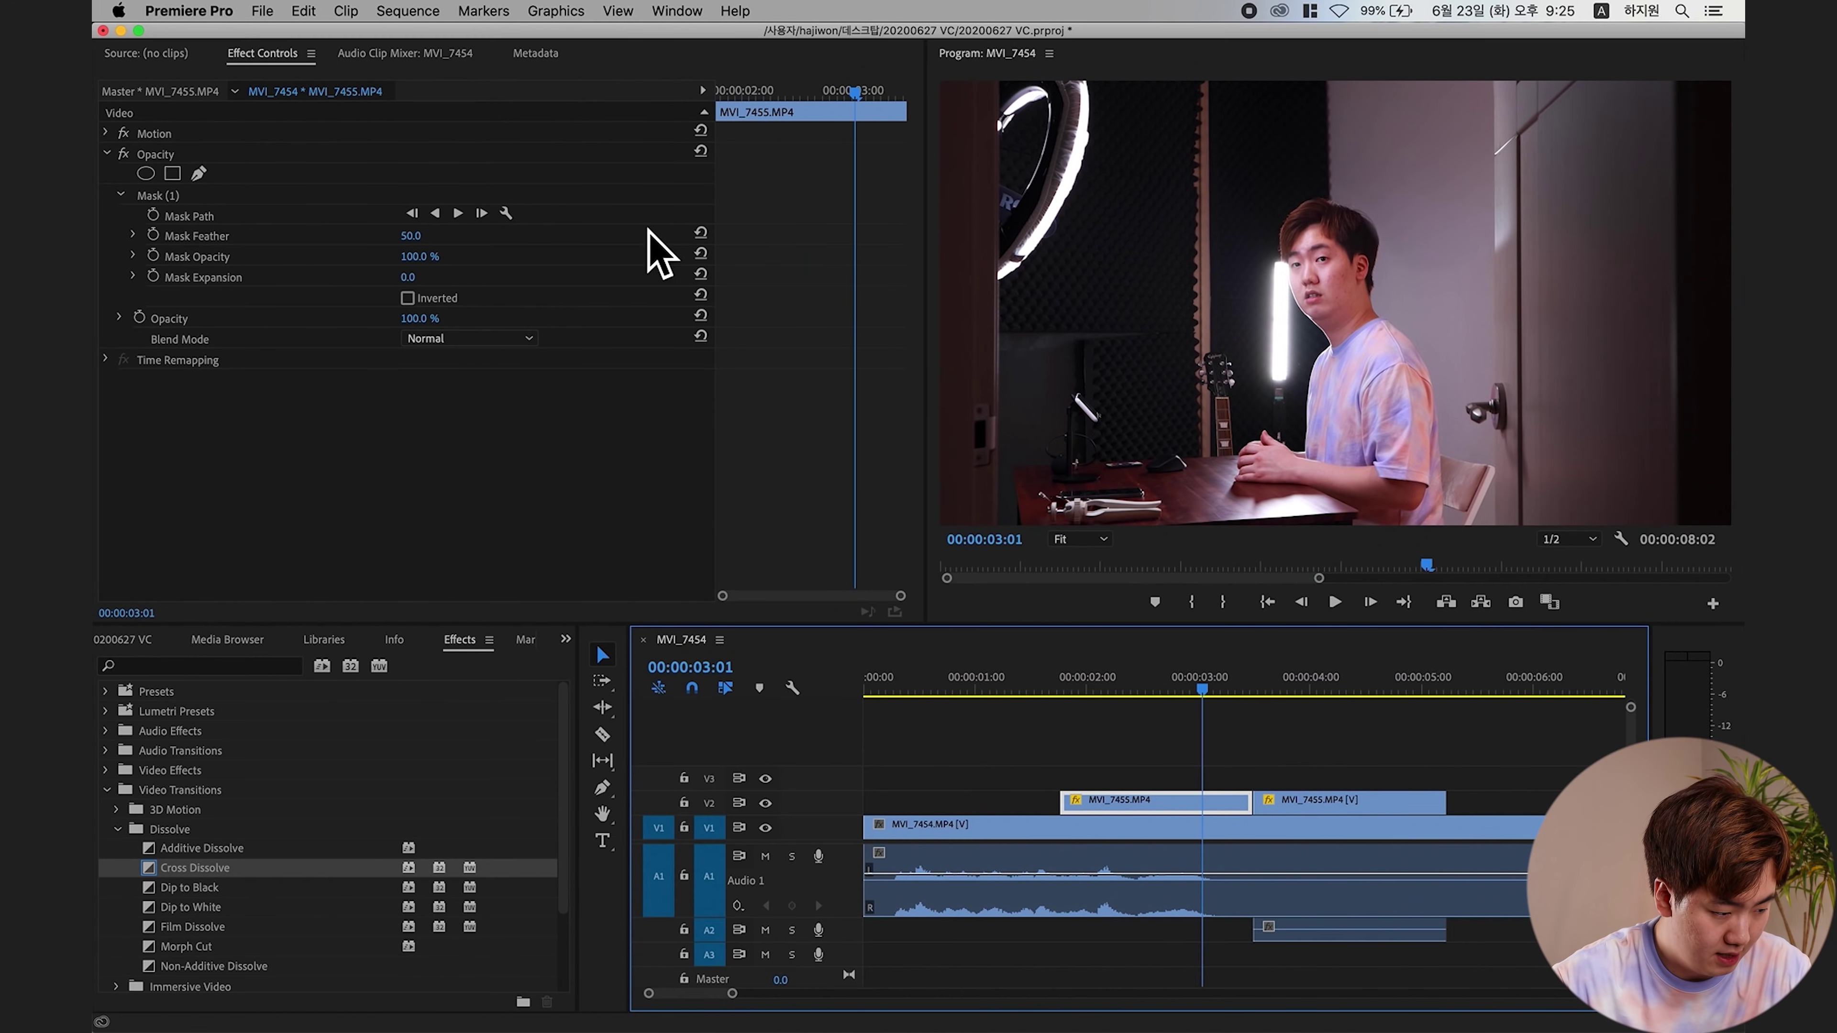
left_click(439, 214)
left_click(1352, 191)
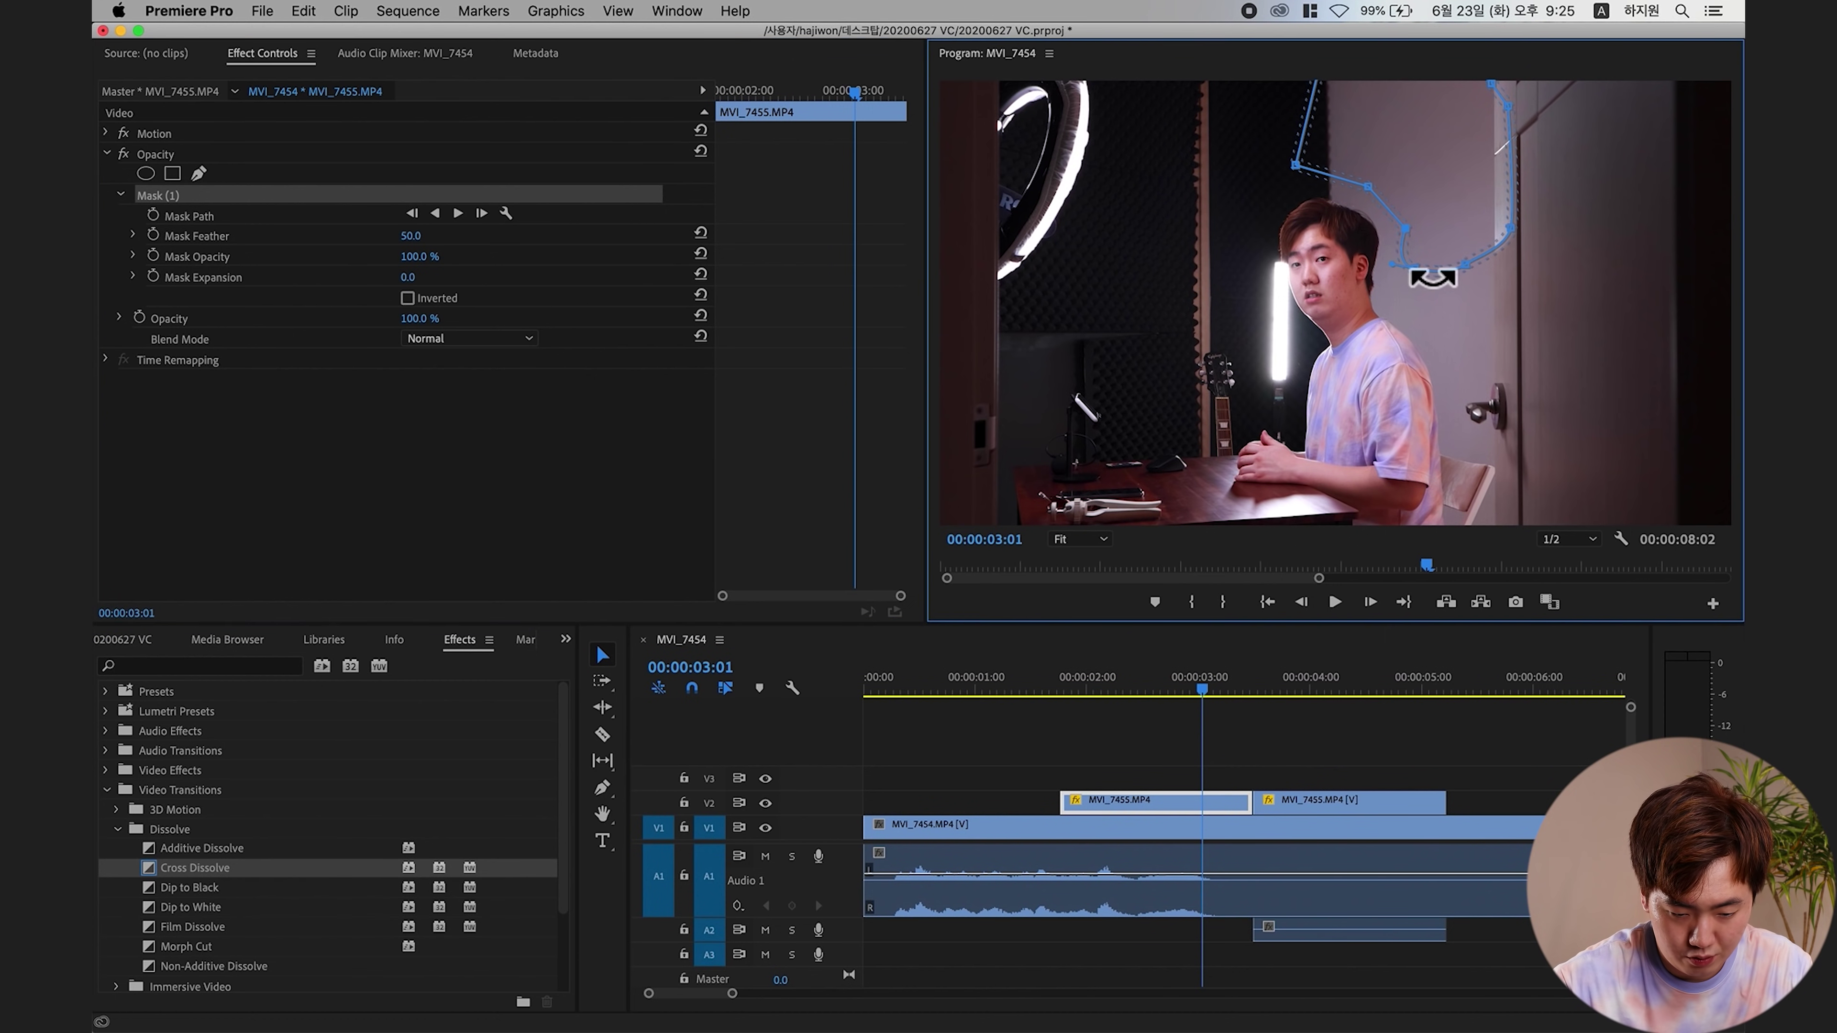
left_click_drag(1426, 268, 1433, 247)
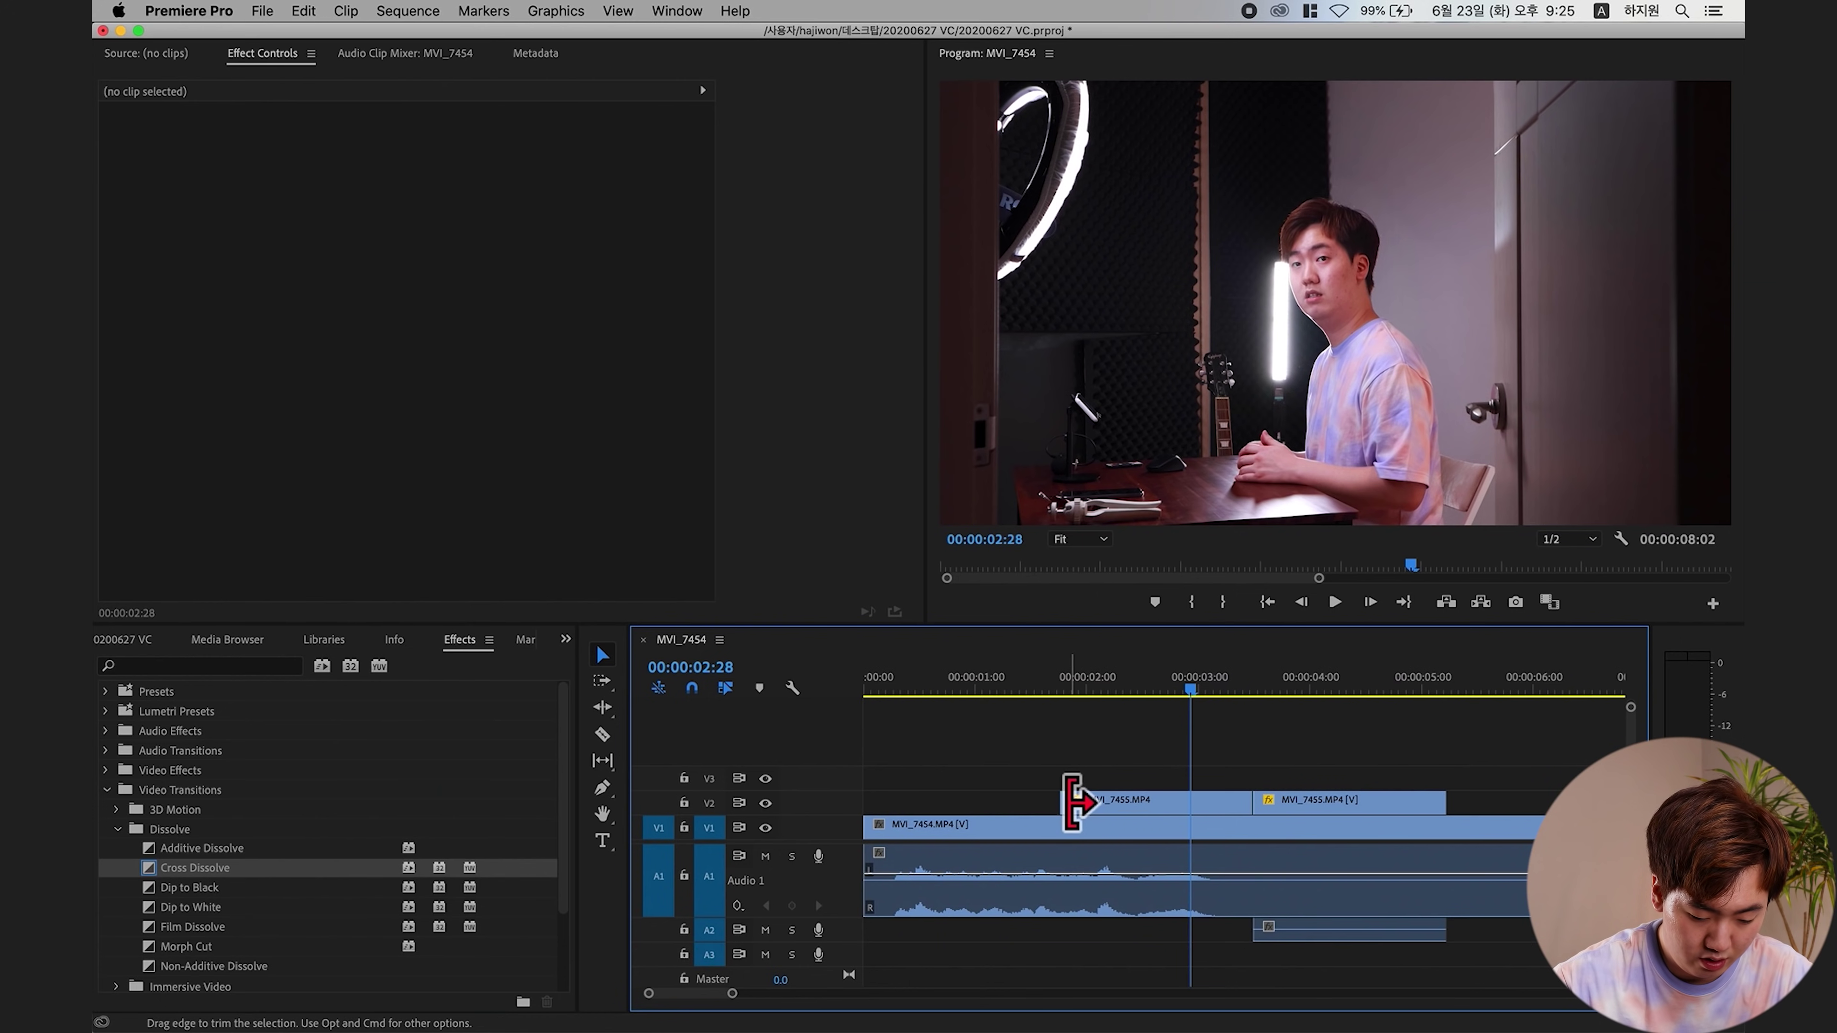
- Extend the frame-held clip on V2 back to the sequence start and move the original MVI_7455 clip up to V3
left_click_drag(1062, 800, 865, 802)
left_click_drag(1206, 654, 1128, 671)
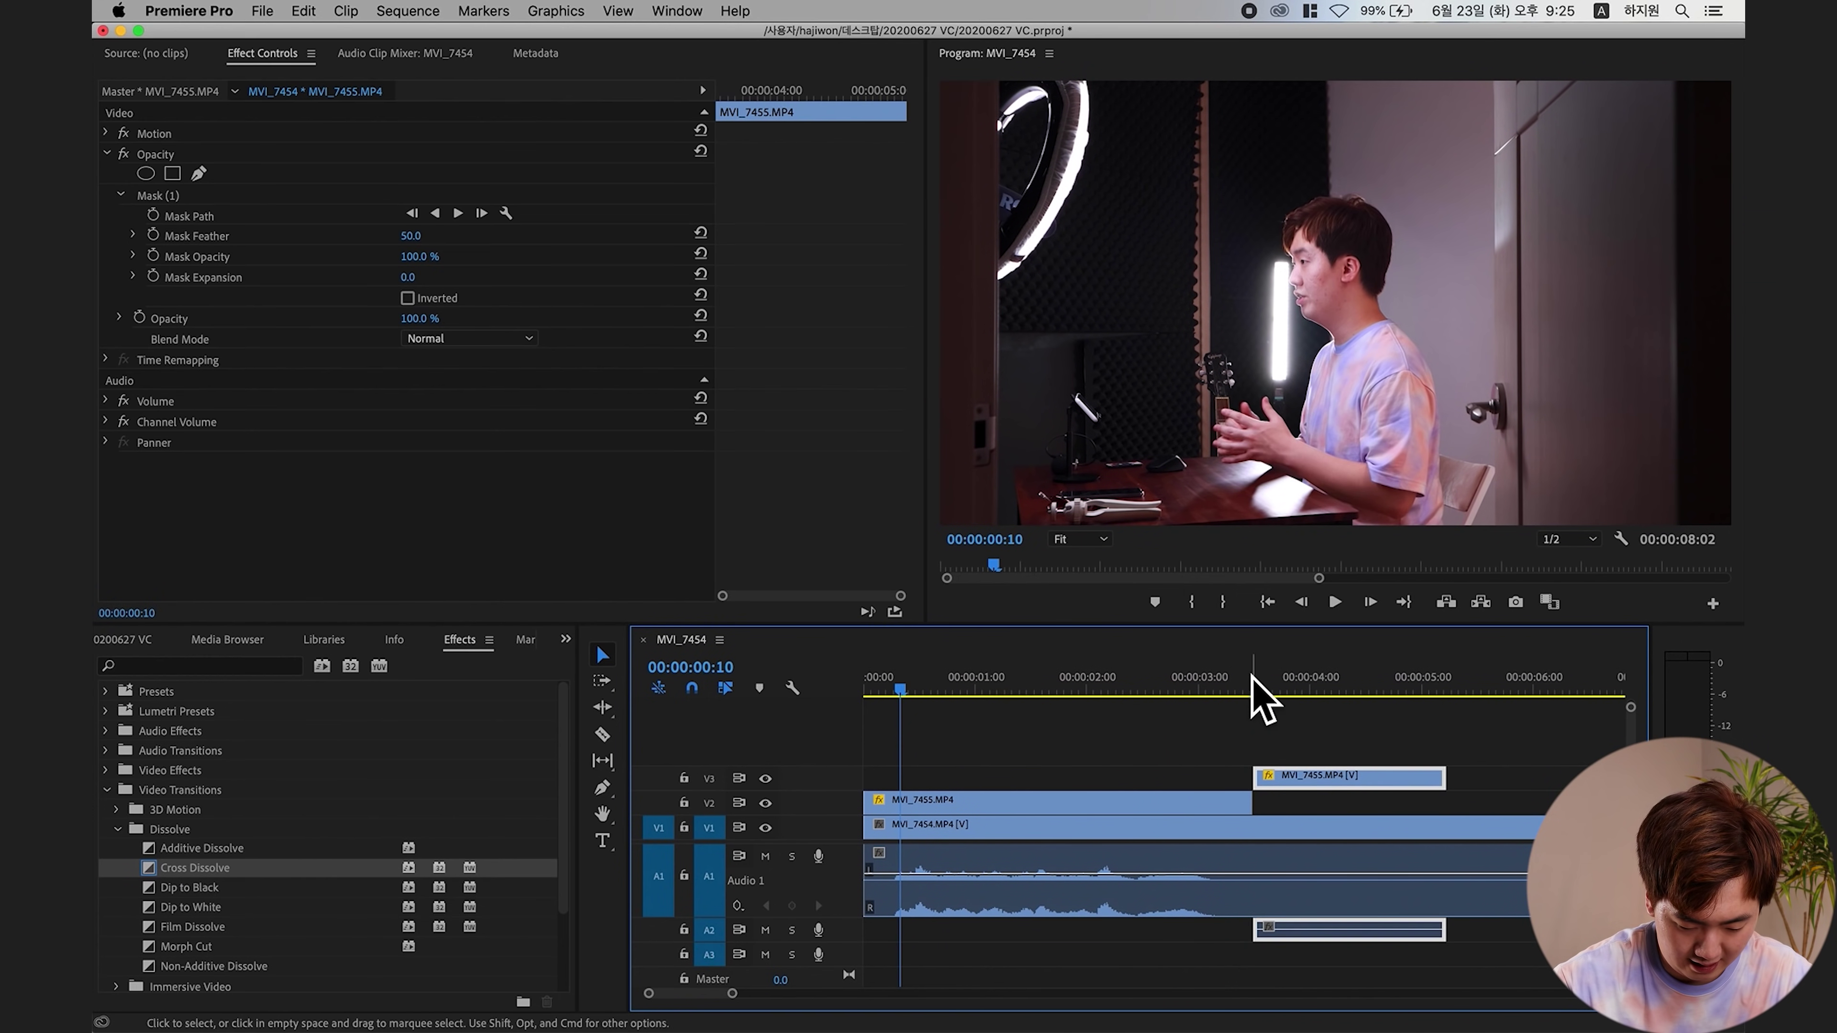
left_click_drag(1251, 674, 1267, 655)
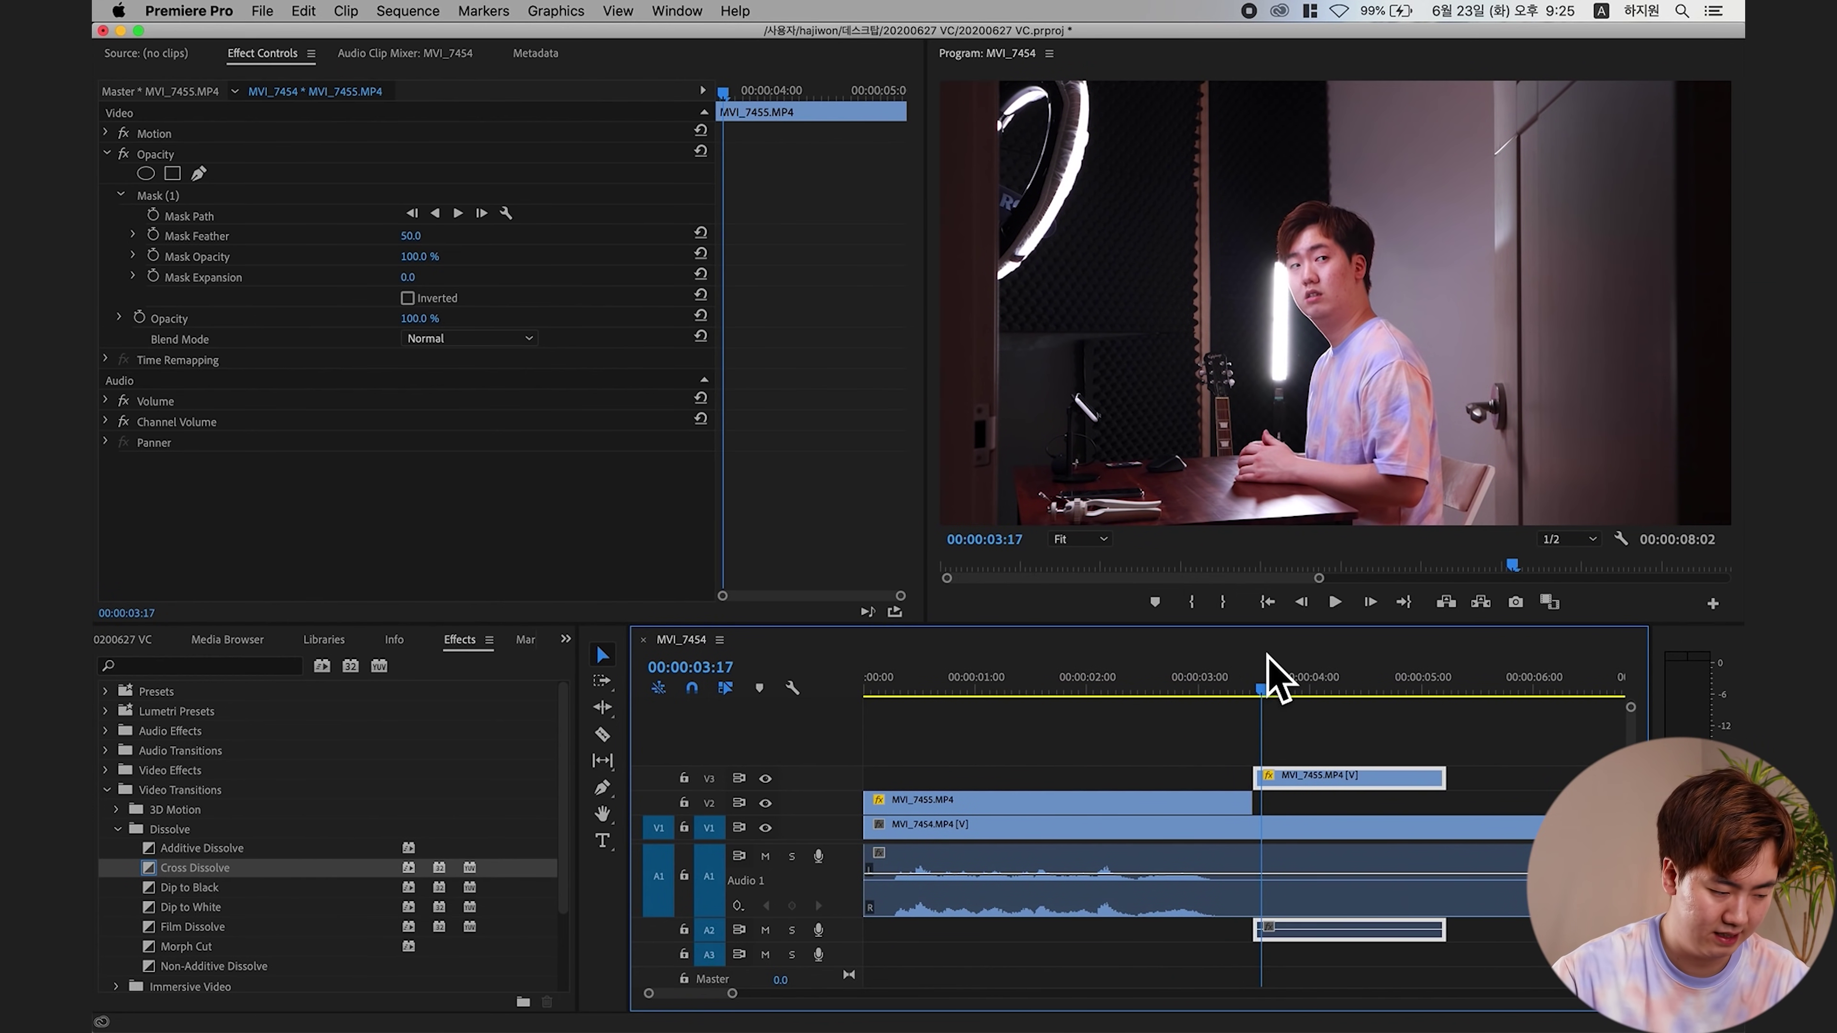
- Keyframe the opacity near the start of the MVI_7455 clip on V3 and extend the held V2 clip to the same end point
left_click(139, 317)
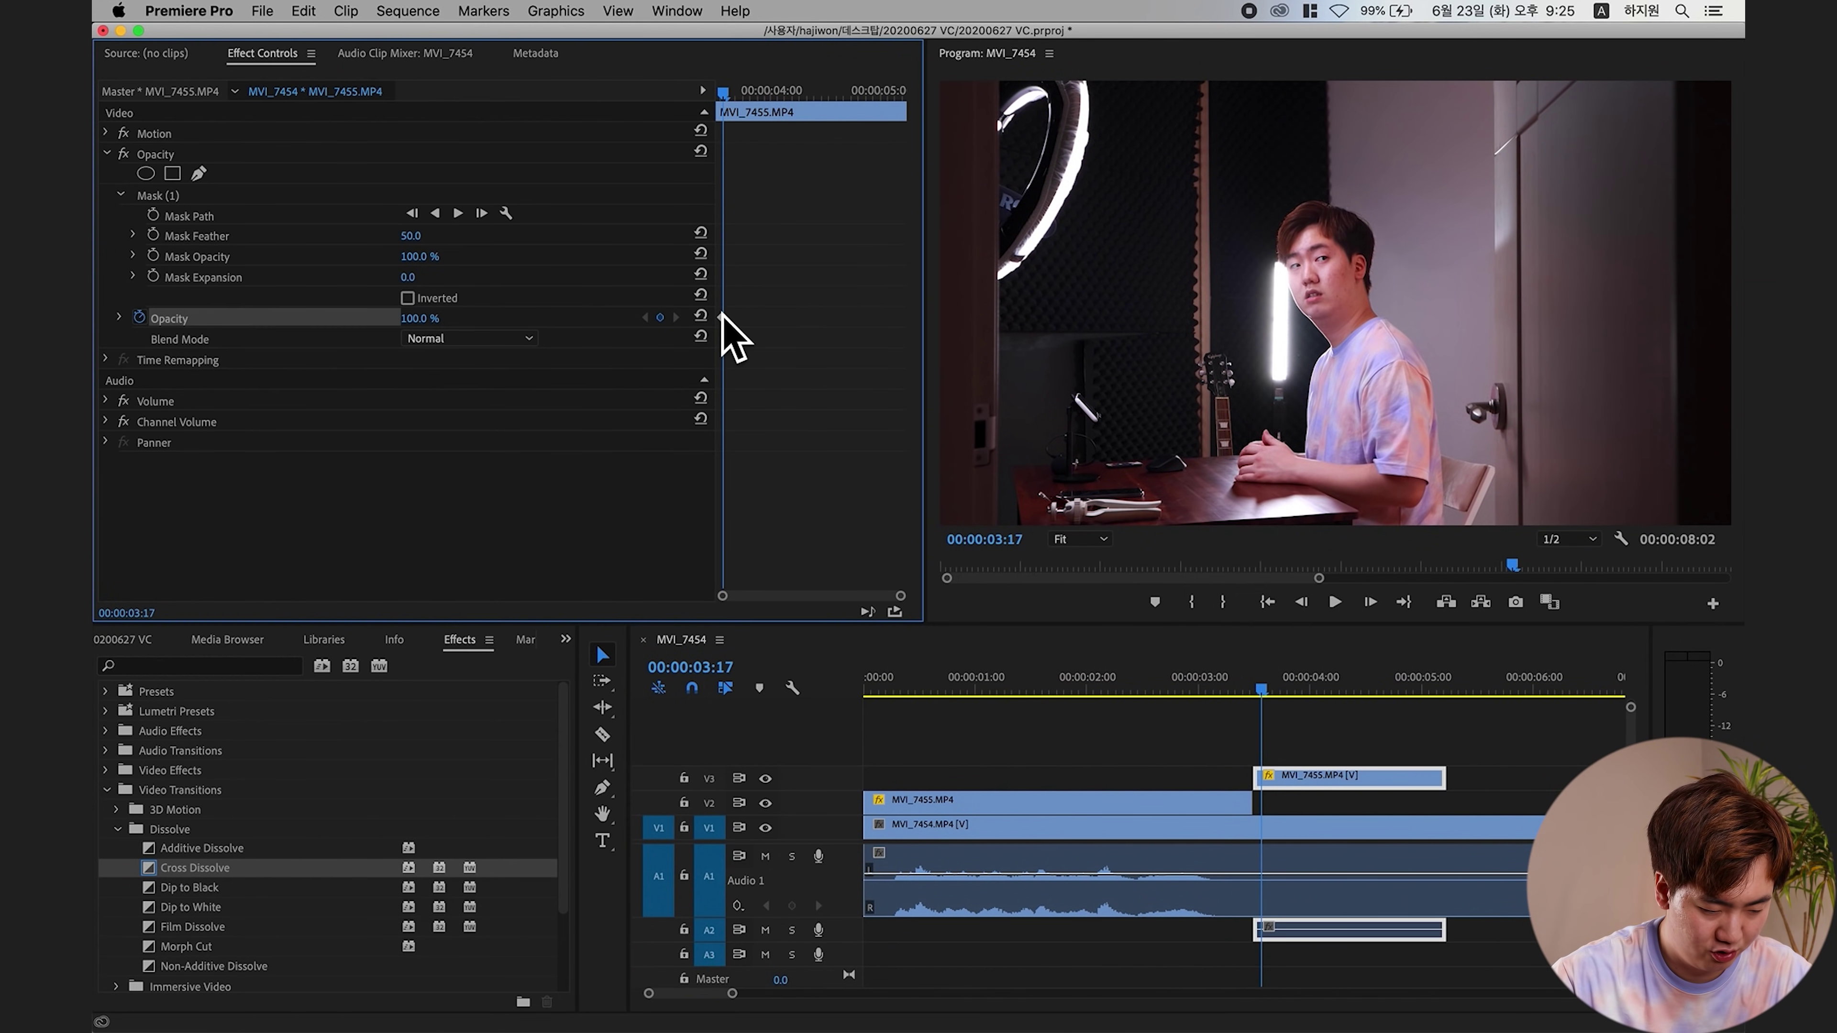
left_click_drag(722, 316, 732, 317)
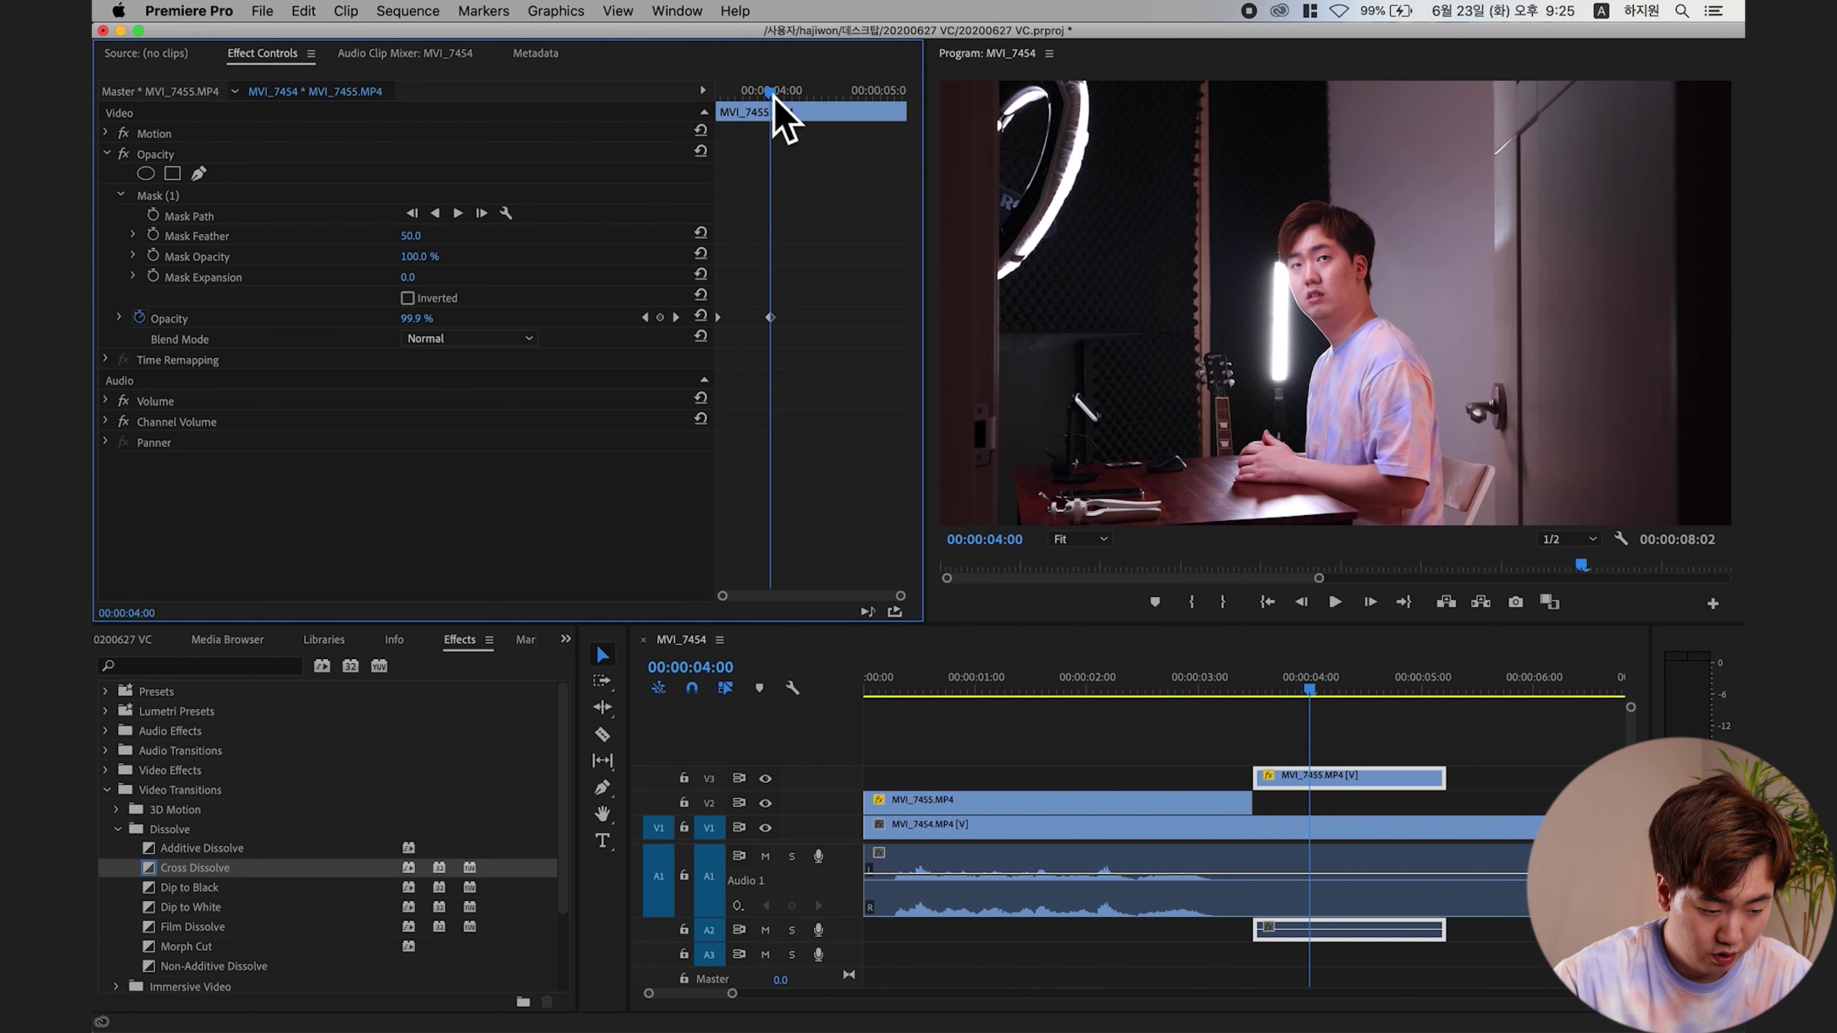
left_click_drag(774, 94, 768, 94)
left_click_drag(1260, 805, 1445, 799)
- Play the sequence from its start through the MVI_7455 clip on V3 to check the transition from the held frame
left_click_drag(1298, 684, 1133, 695)
key("space")
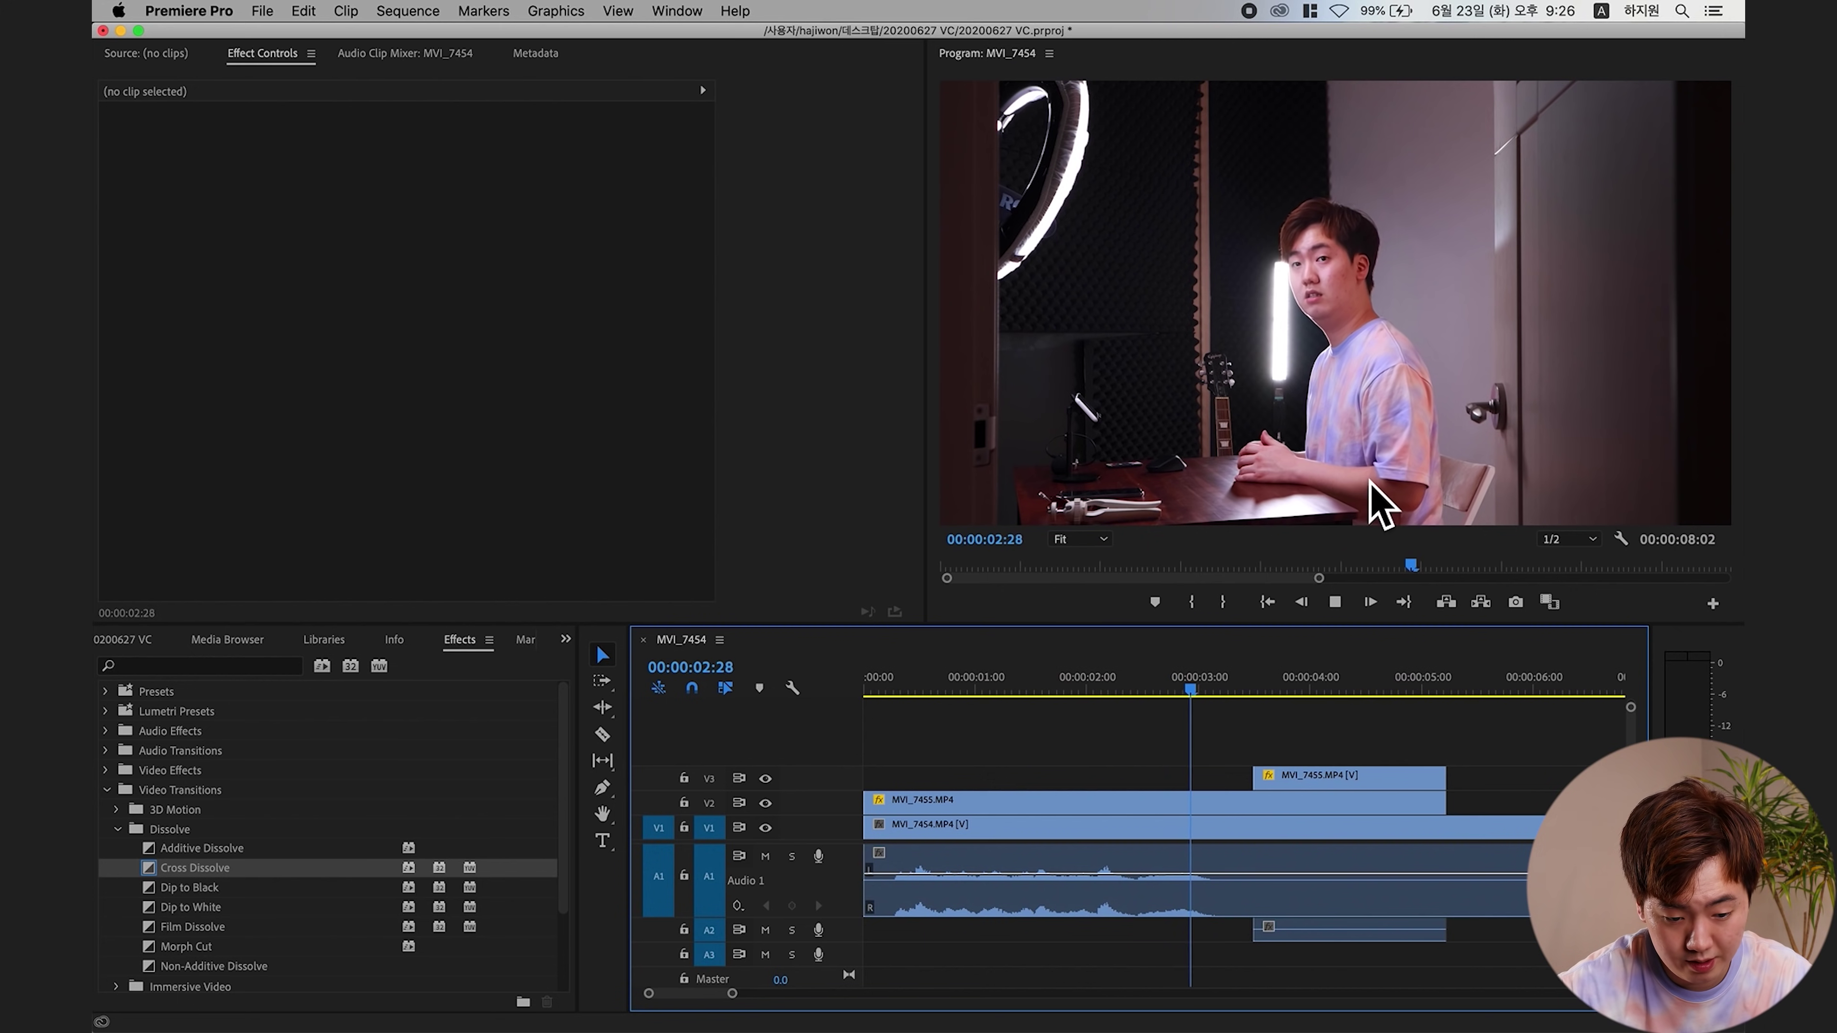
key("space")
left_click_drag(1399, 693, 796, 688)
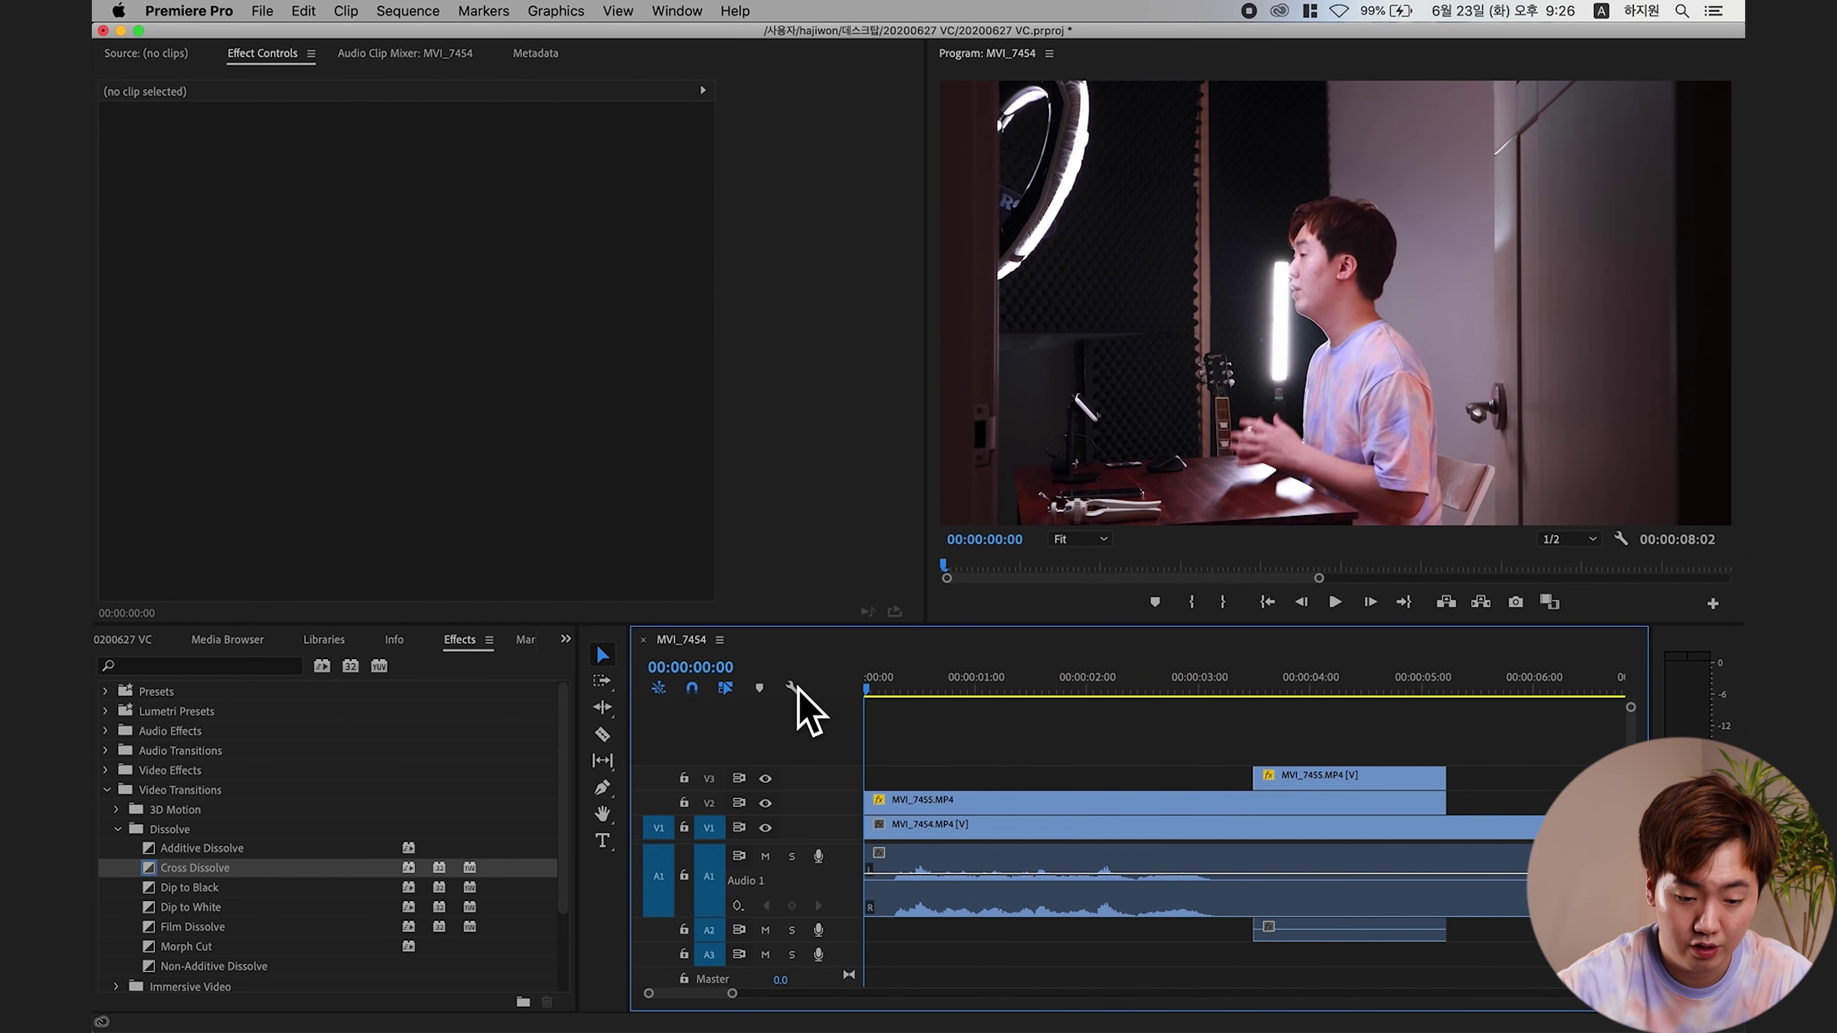
key("space")
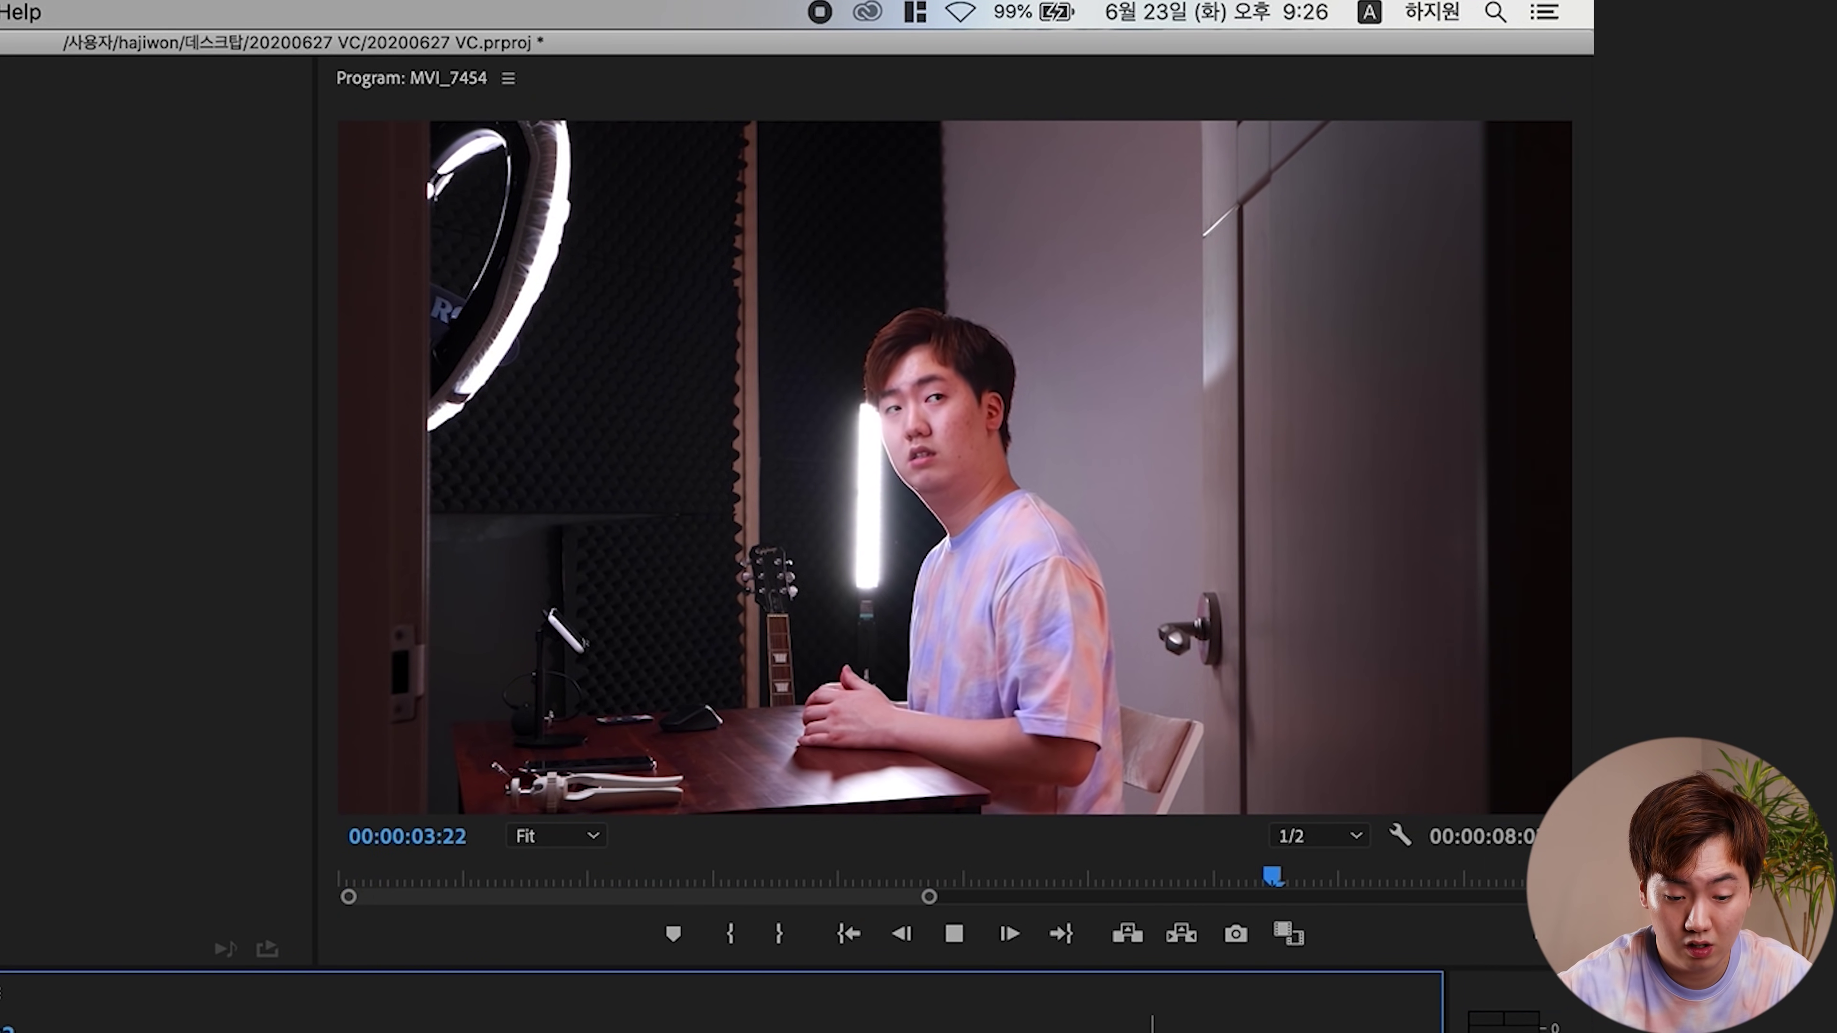
key("space")
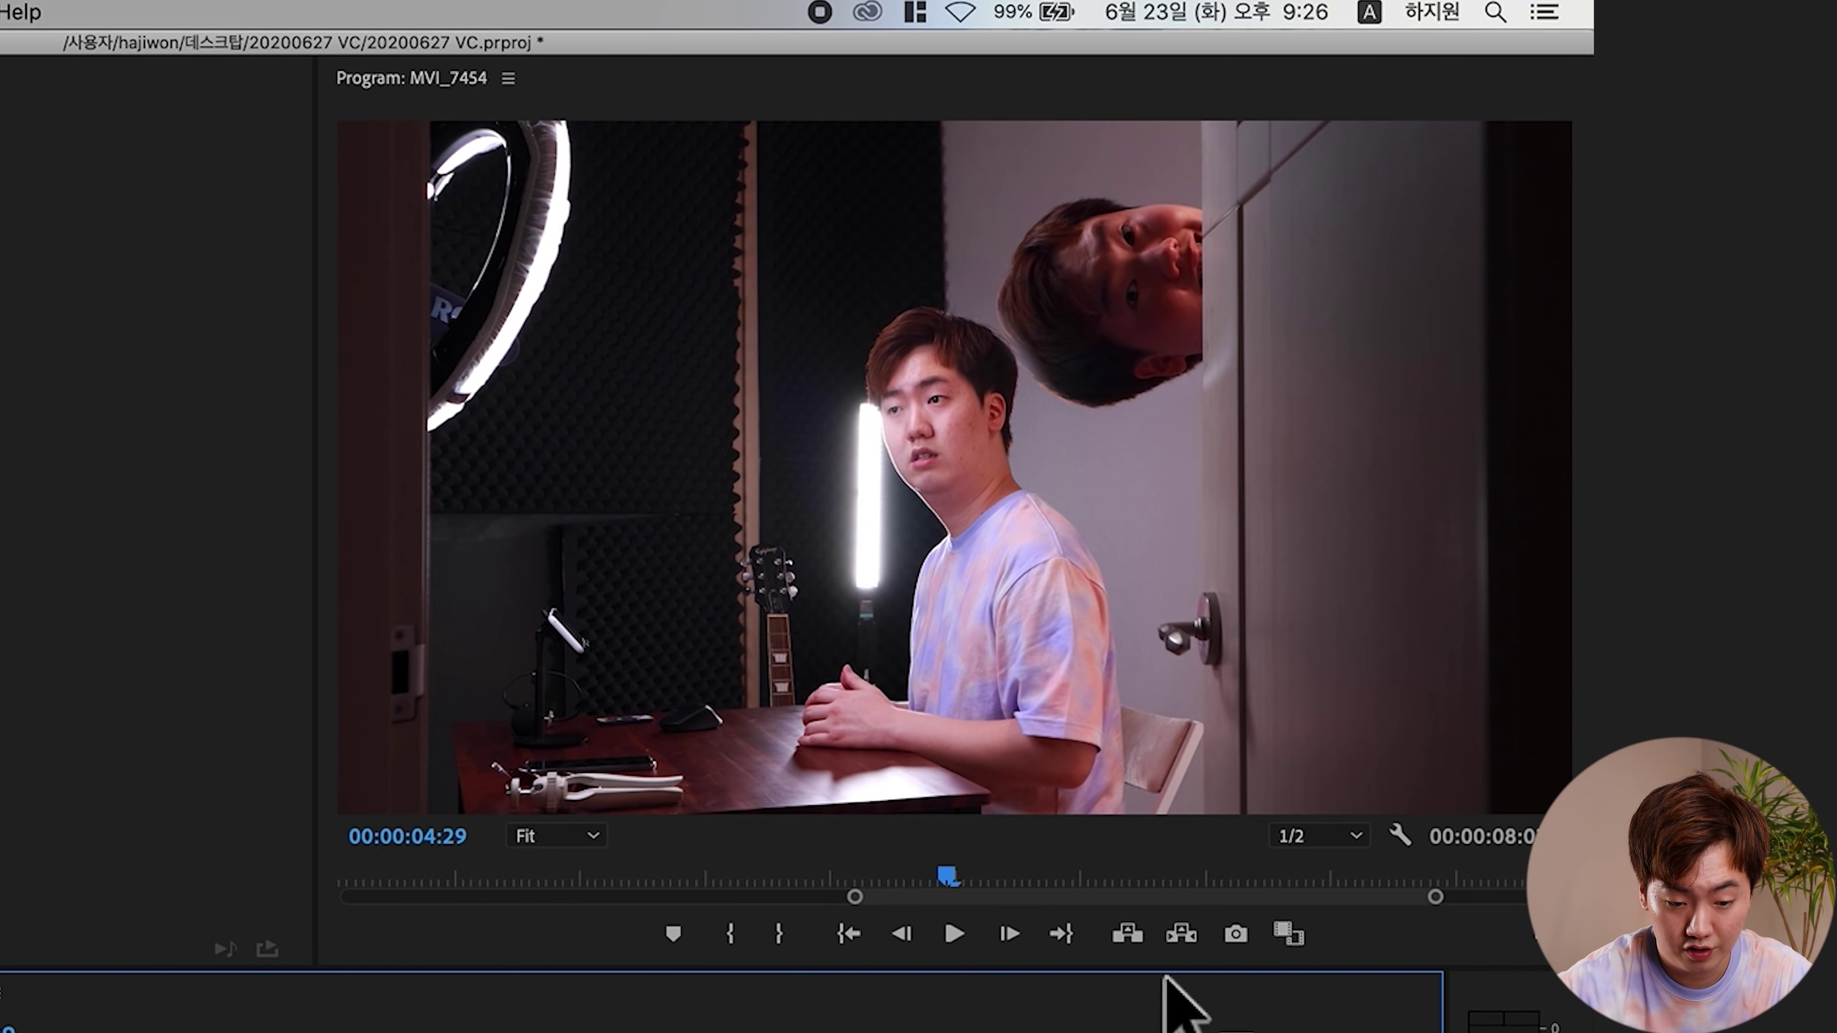
mouse_move(1056, 1032)
left_mouse_down()
mouse_move(790, 1032)
mouse_move(1022, 1032)
left_mouse_up()
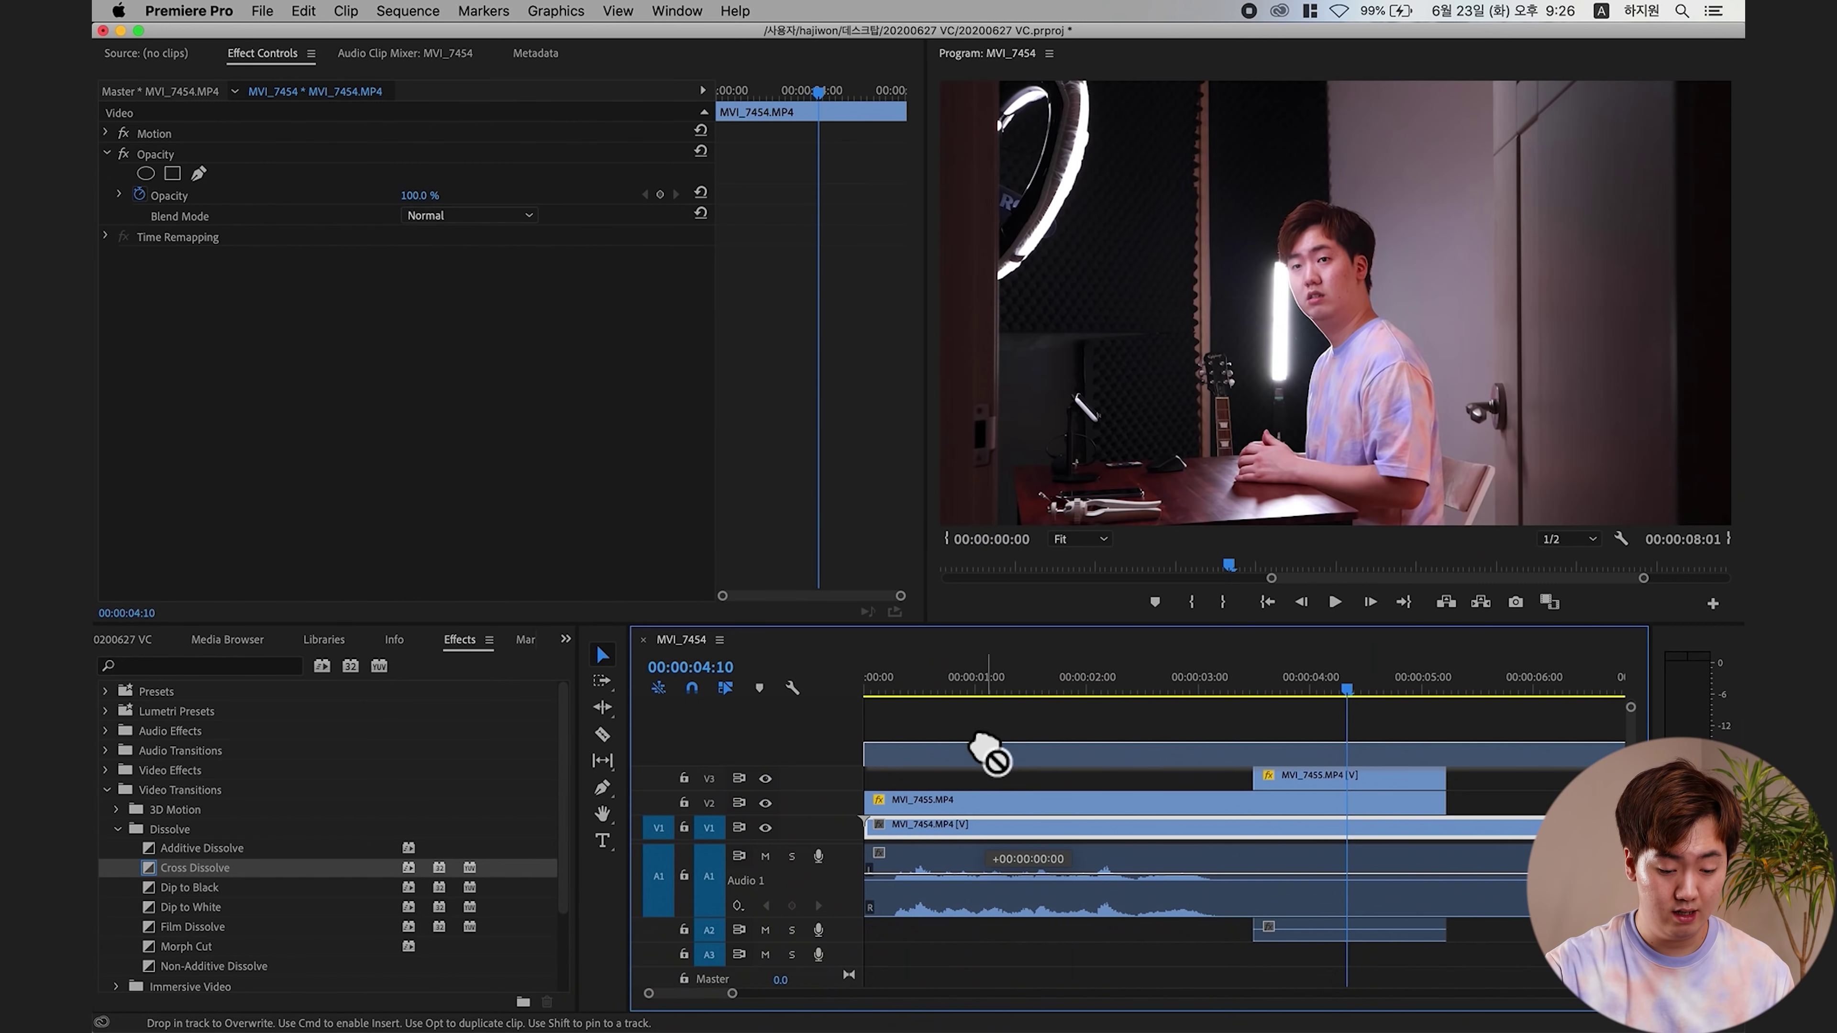
- Duplicate the MVI_7454 video onto V4 and add a circular opacity mask around the man's head at 00:00:01:03
left_click_drag(983, 749, 984, 746)
left_click(985, 687)
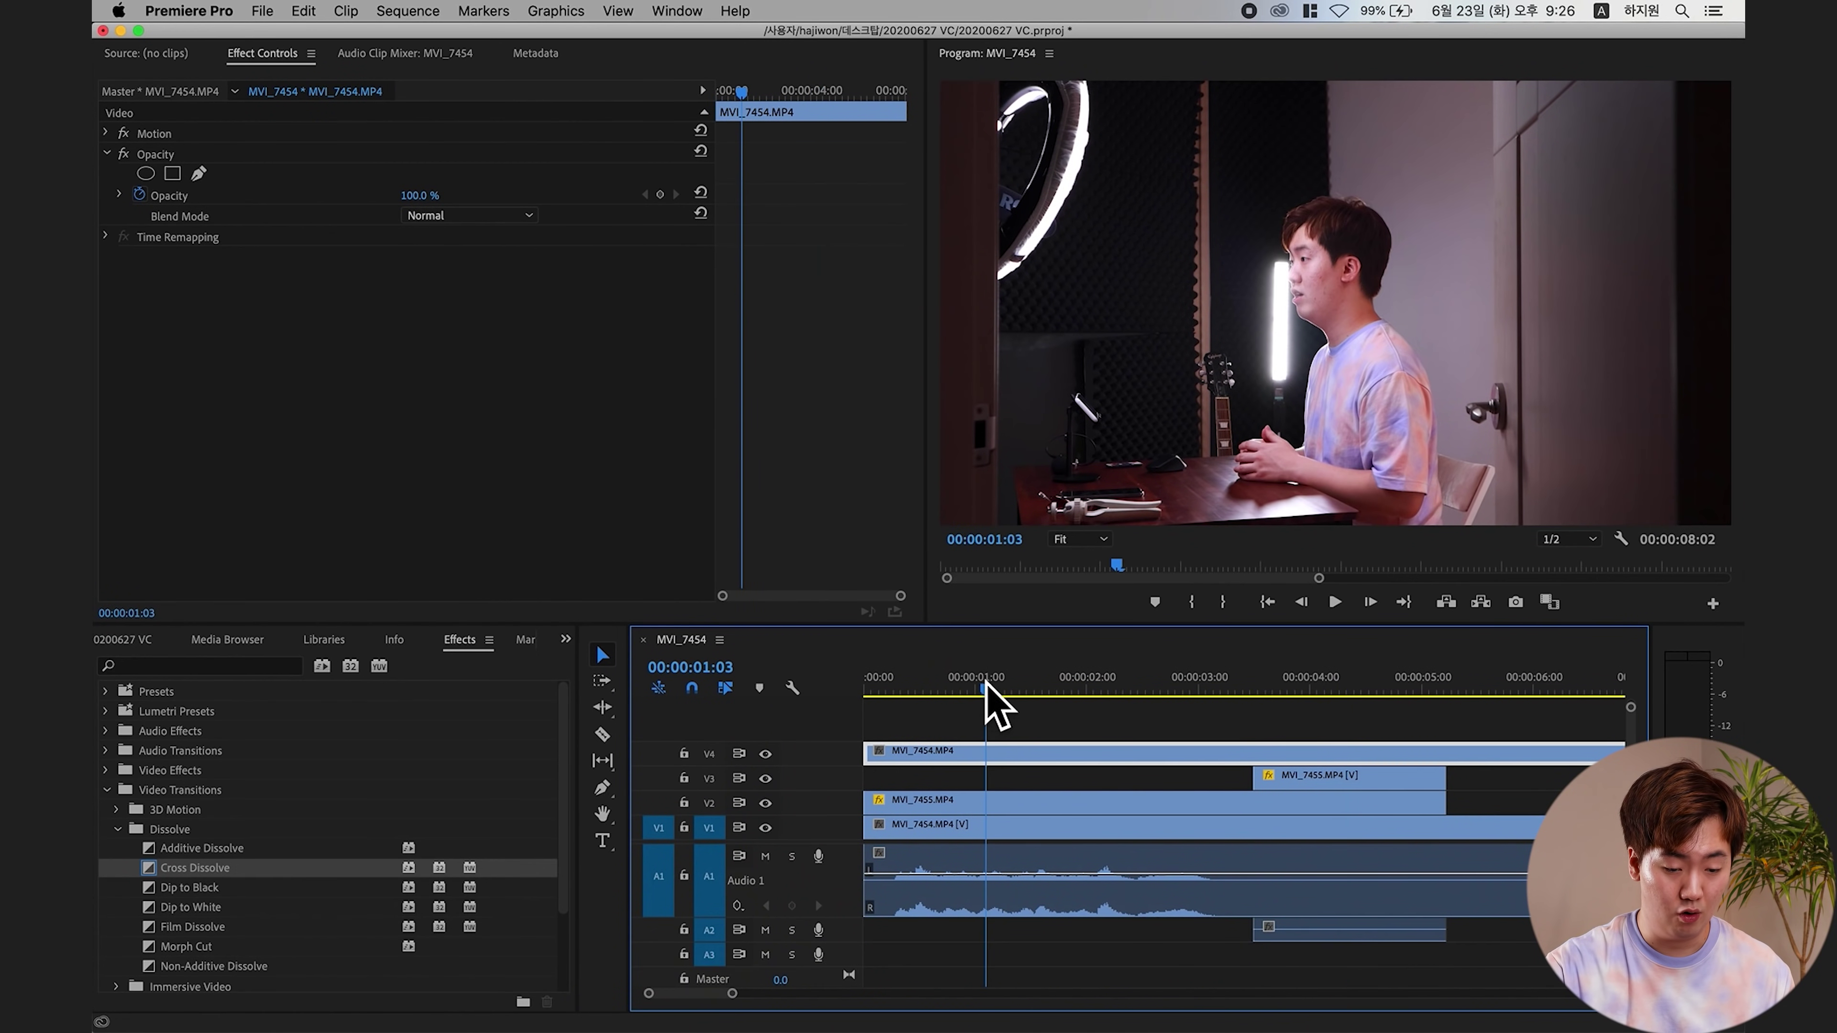
left_click(143, 172)
left_click(1386, 279)
left_click_drag(1236, 257, 1208, 258)
left_click_drag(1333, 252, 1337, 263)
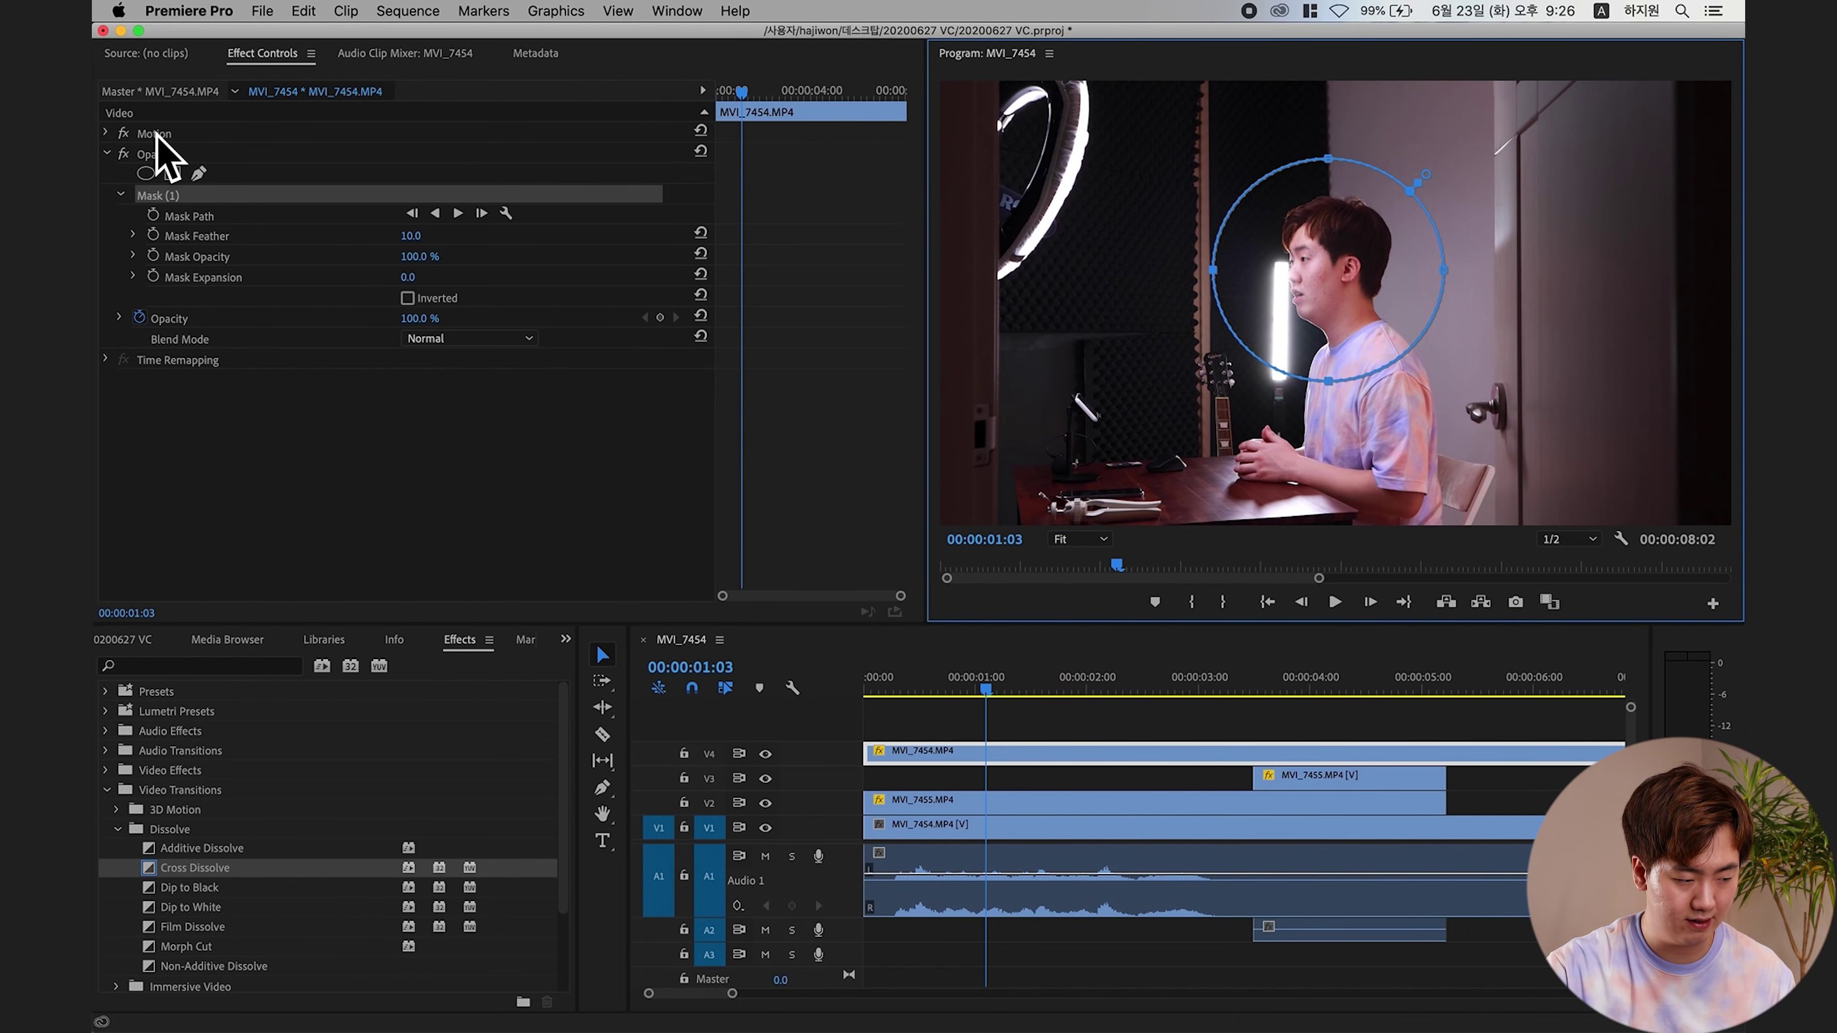
- Move the circularly masked V4 copy with Motion so it sits over the desk below the ring light
left_click(116, 134)
left_click_drag(1229, 253, 974, 357)
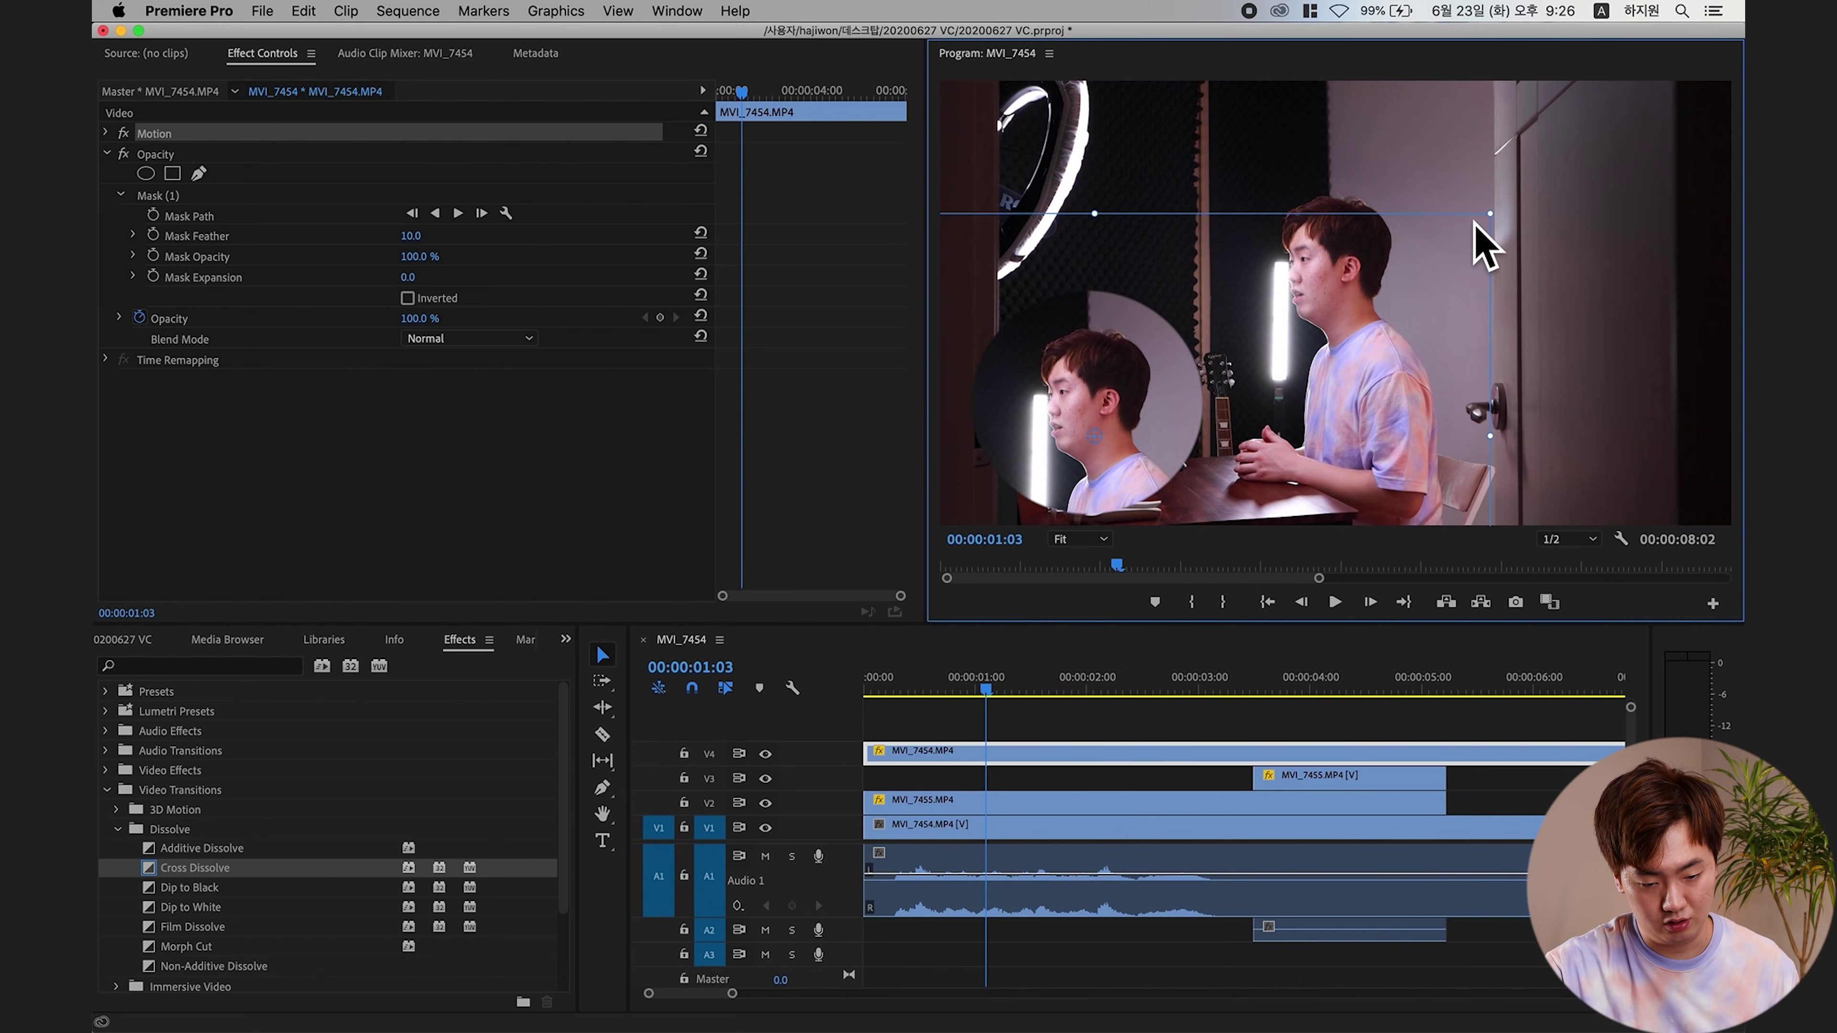